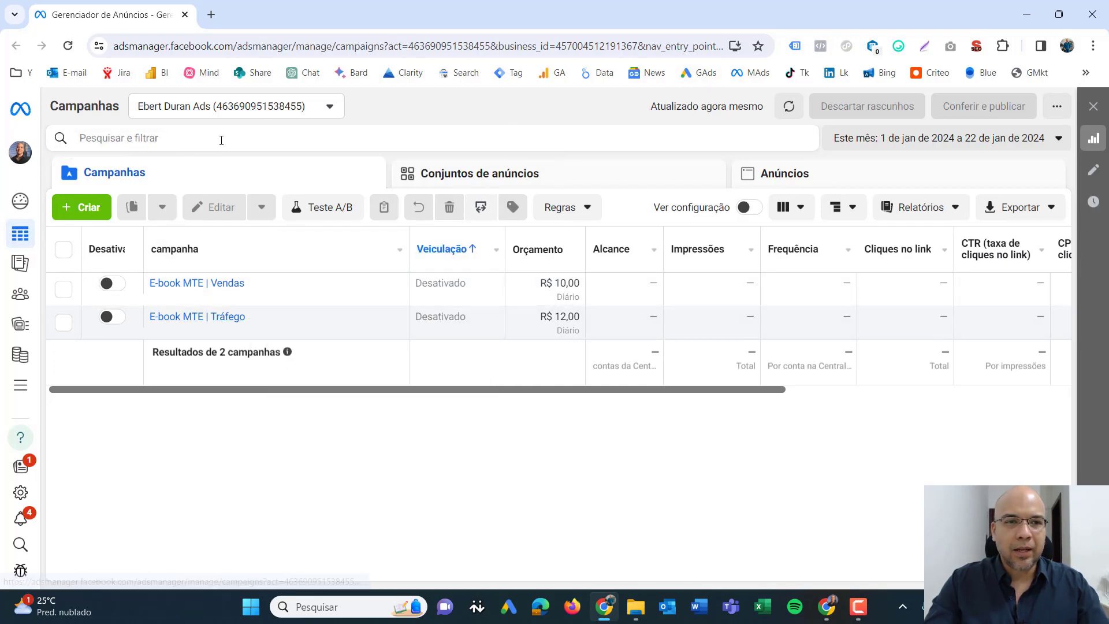
# - Start creating a new campaign with Leilão as the buying type
pyautogui.moveTo(23, 141)
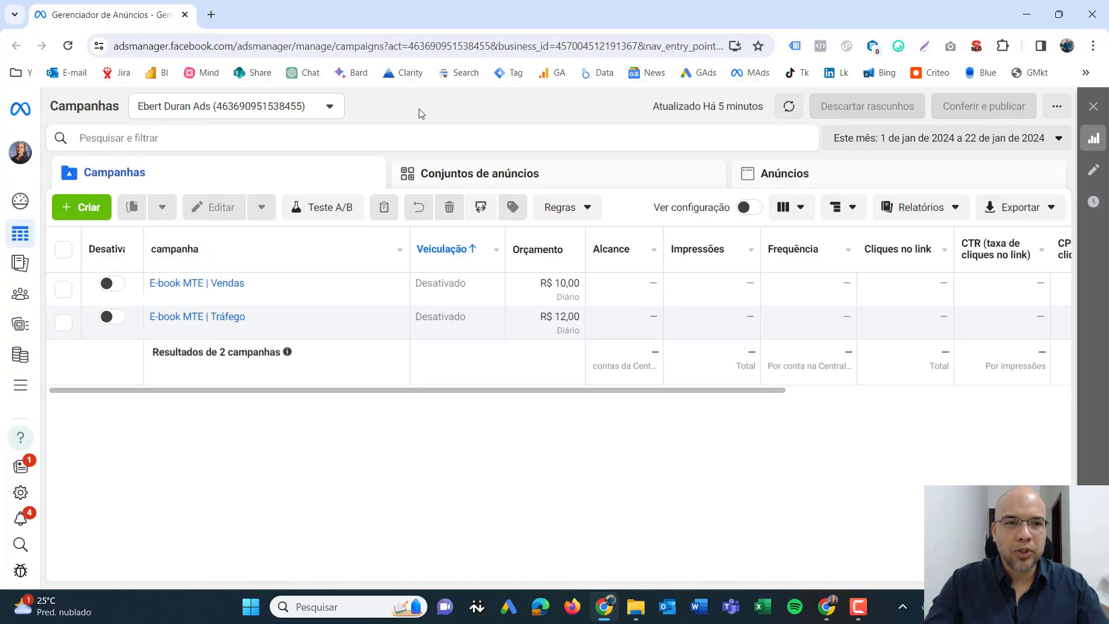
pyautogui.click(89, 208)
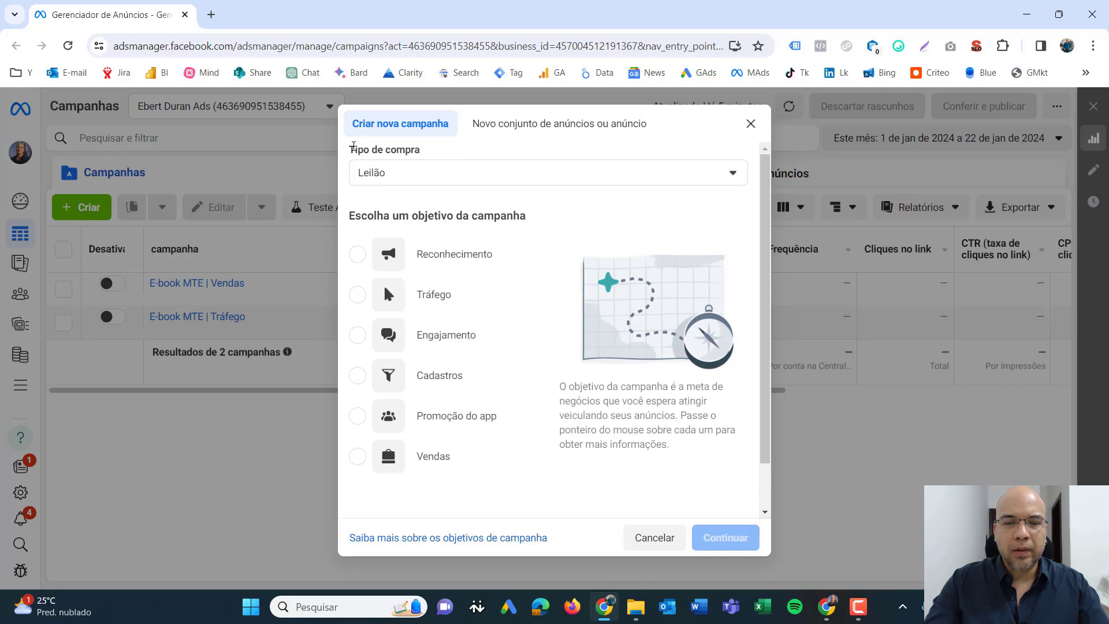
pyautogui.moveTo(350, 149); pyautogui.dragTo(429, 151)
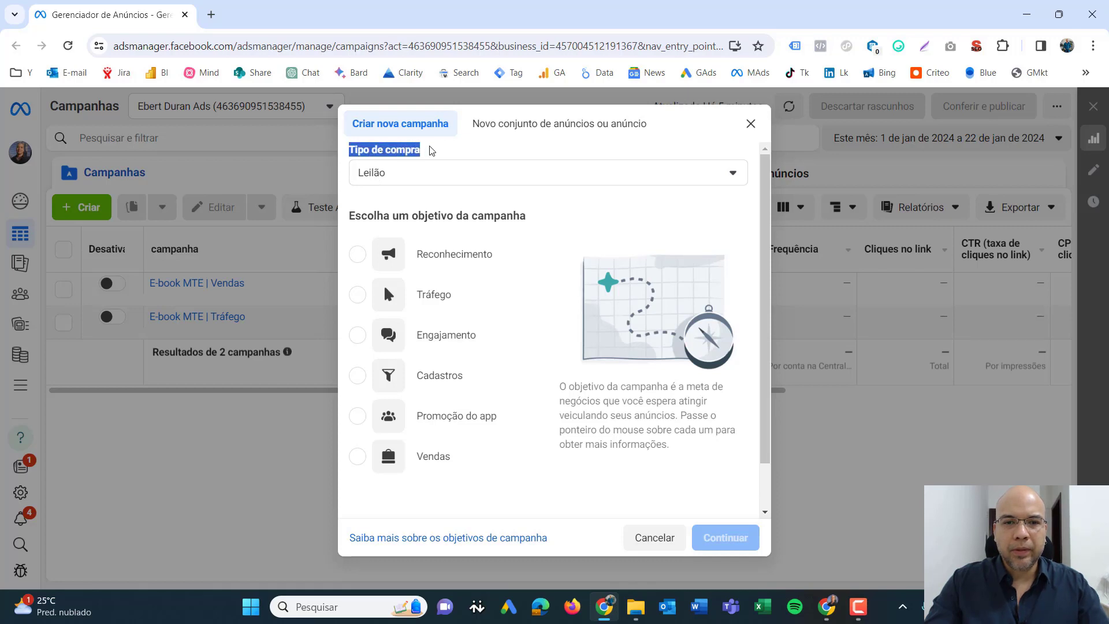
pyautogui.click(722, 178)
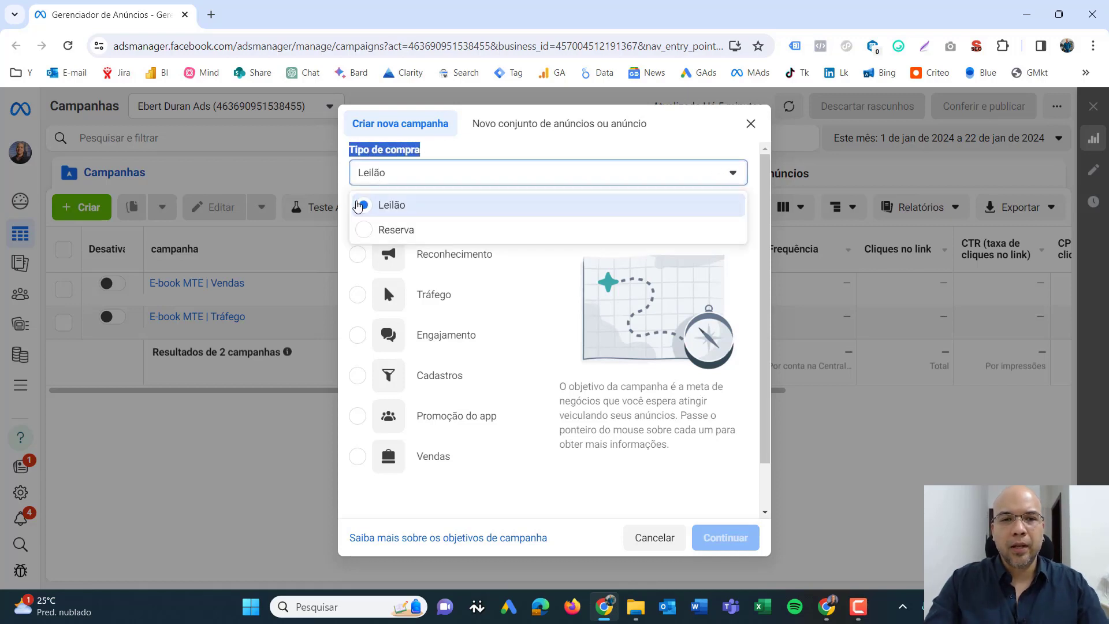
pyautogui.click(389, 207)
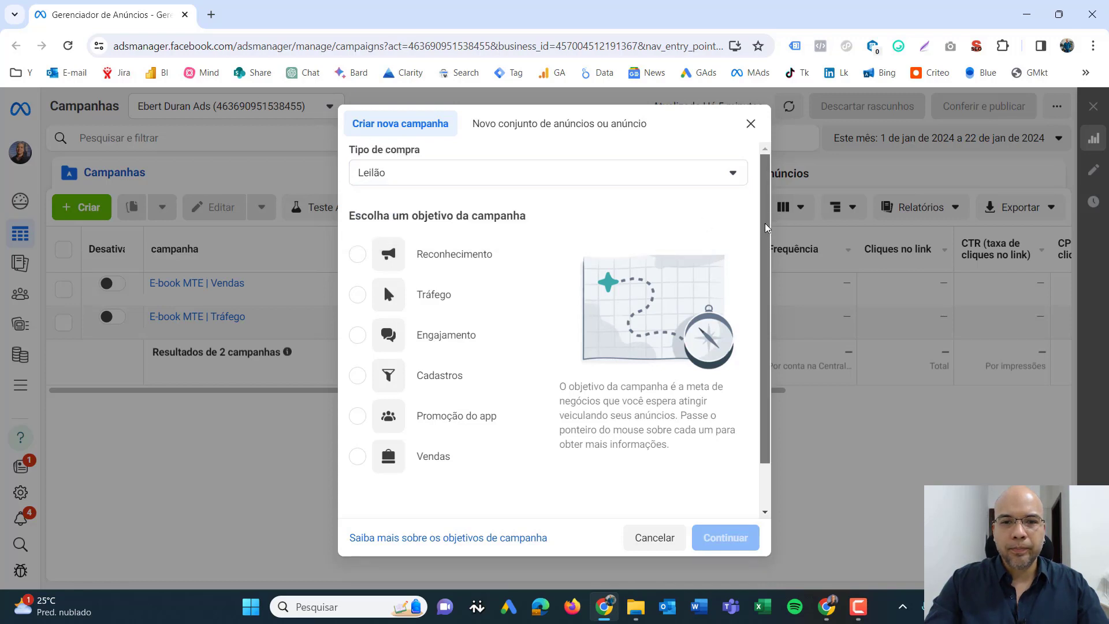
pyautogui.scroll(-2, 762, 267)
pyautogui.scroll(1, 765, 231)
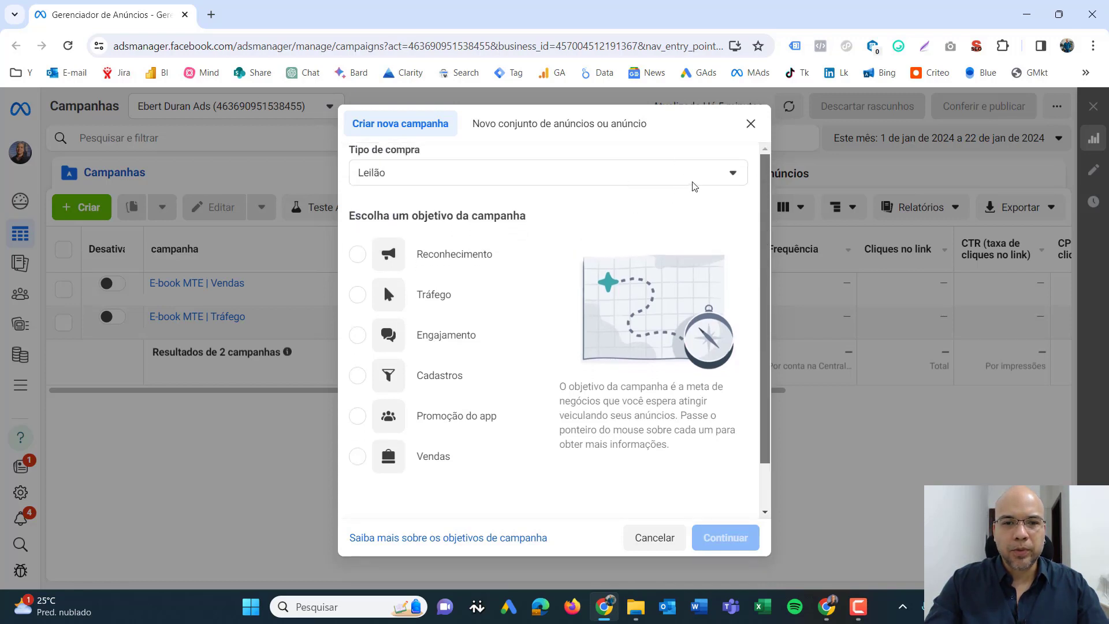
# - Choose Tráfego as the campaign objective and review its description and recommended uses
pyautogui.moveTo(373, 217); pyautogui.dragTo(534, 223)
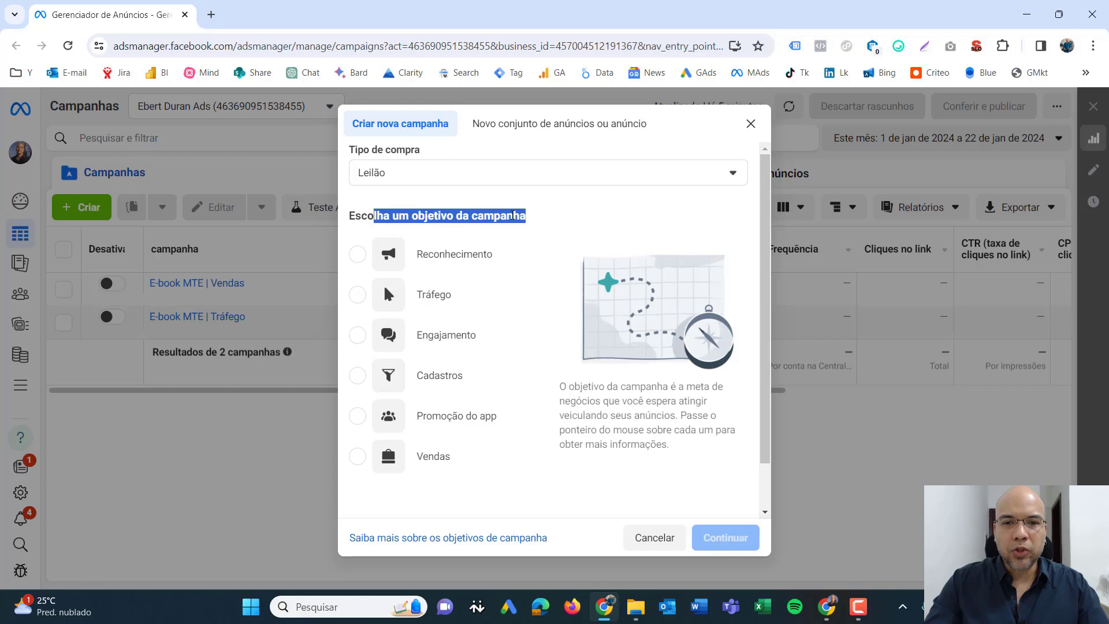
pyautogui.click(511, 229)
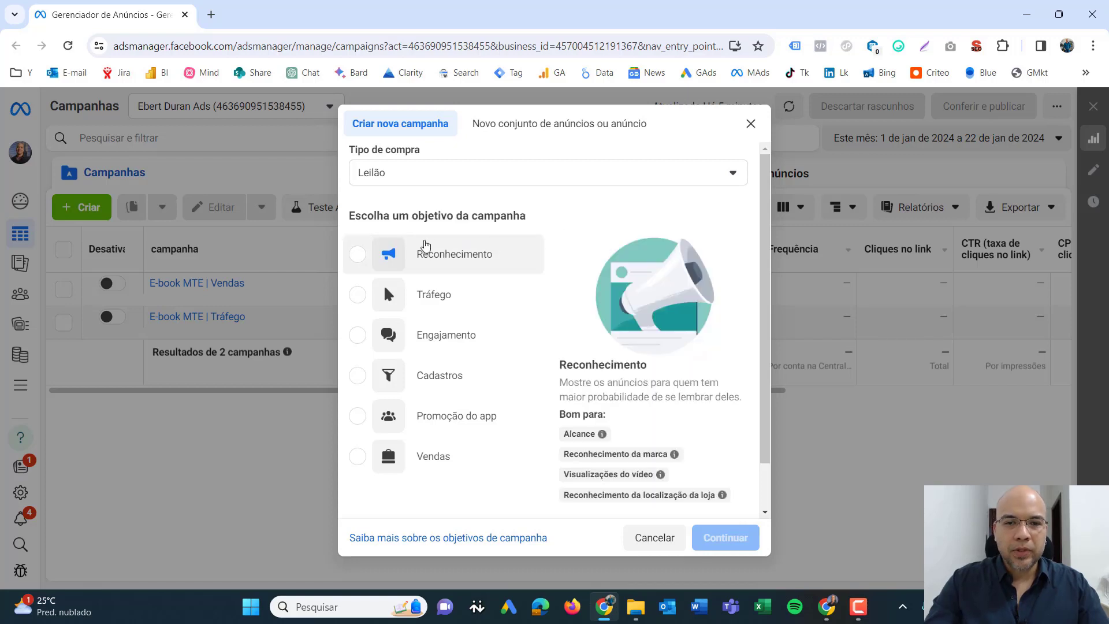
pyautogui.moveTo(392, 303)
pyautogui.click(358, 298)
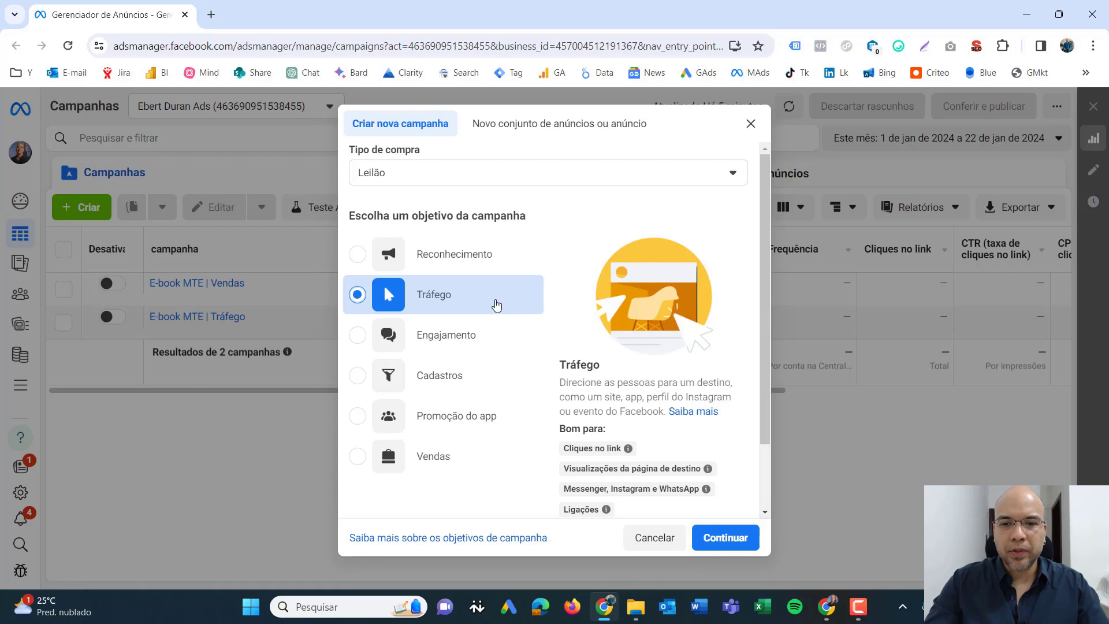
pyautogui.moveTo(767, 213); pyautogui.dragTo(753, 282)
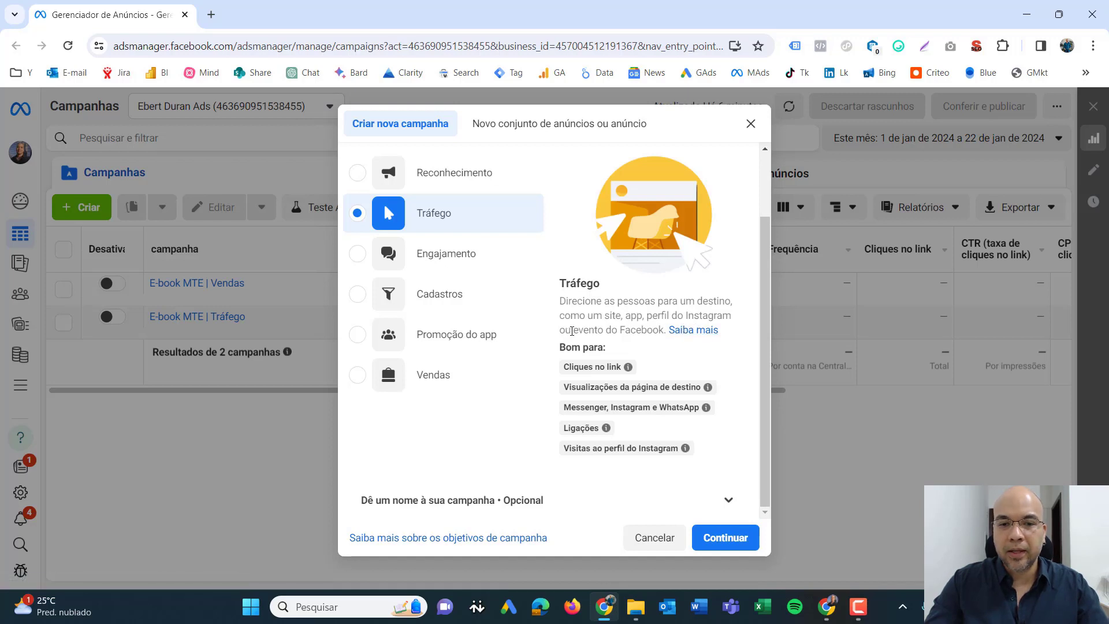
pyautogui.moveTo(572, 332); pyautogui.dragTo(645, 336)
pyautogui.click(613, 310)
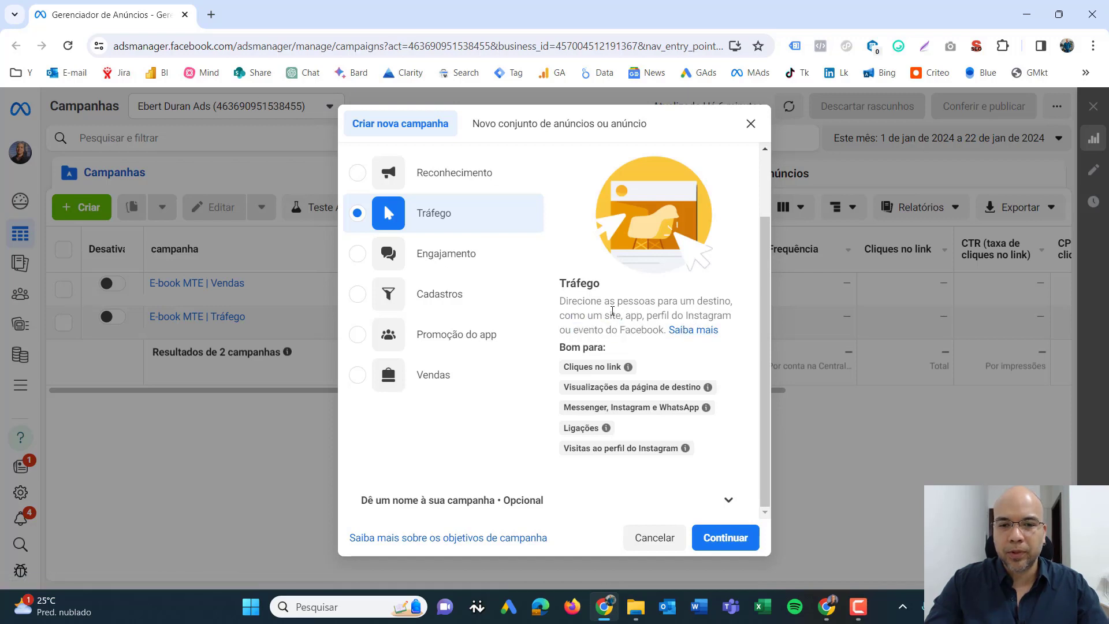
pyautogui.moveTo(588, 361)
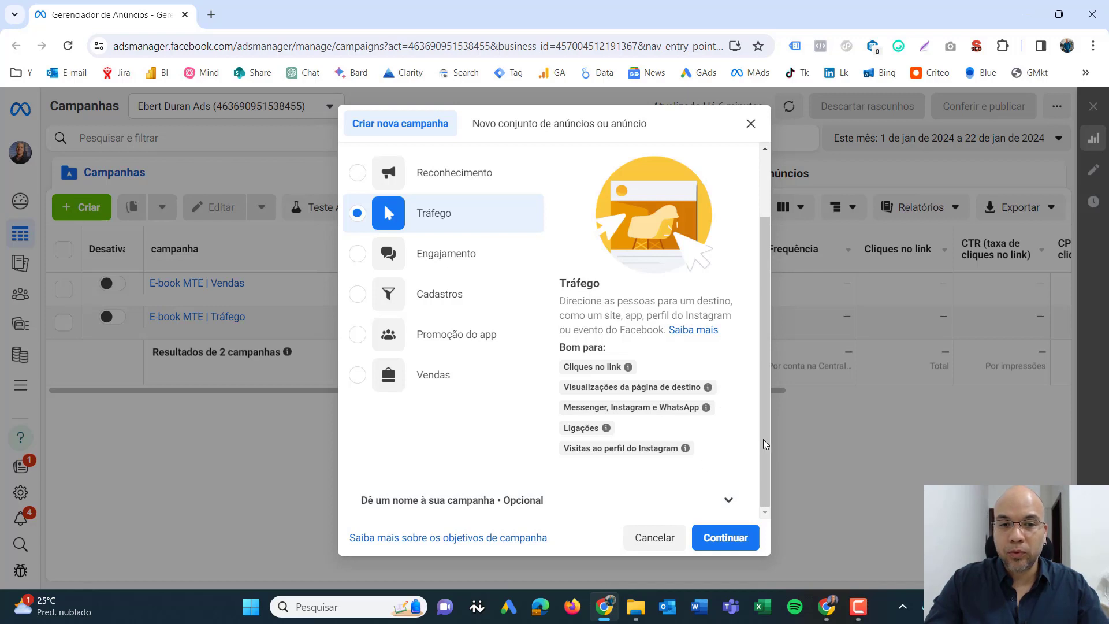
pyautogui.moveTo(764, 450); pyautogui.dragTo(767, 388)
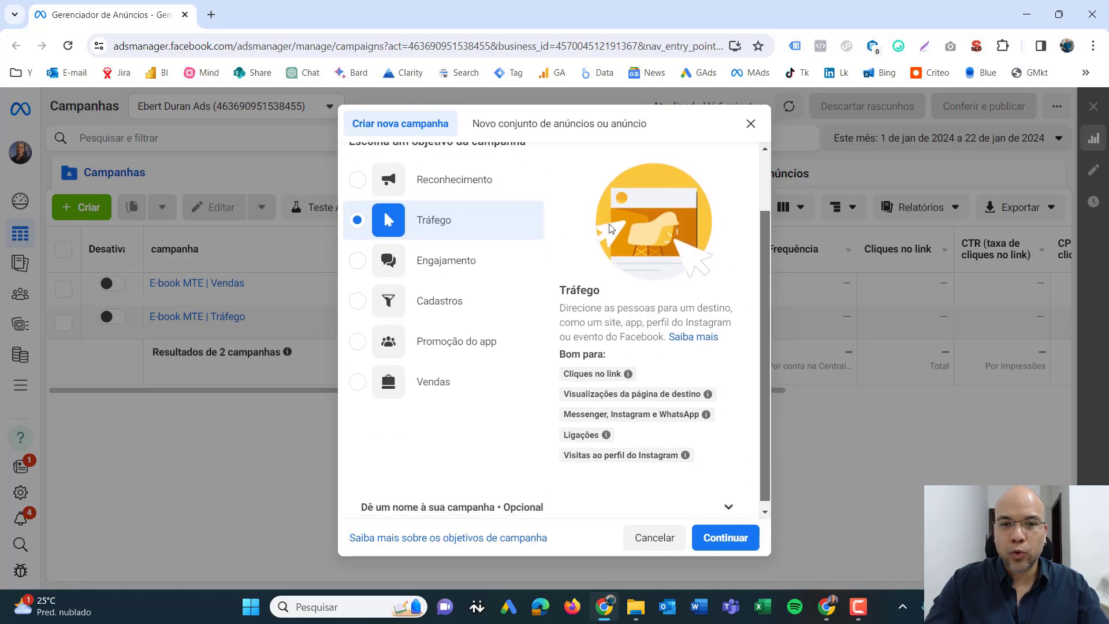
# - Open the optional naming section and name the campaign "Campanha de Teste - Pesquisa de Mercado"
pyautogui.scroll(-1, 764, 272)
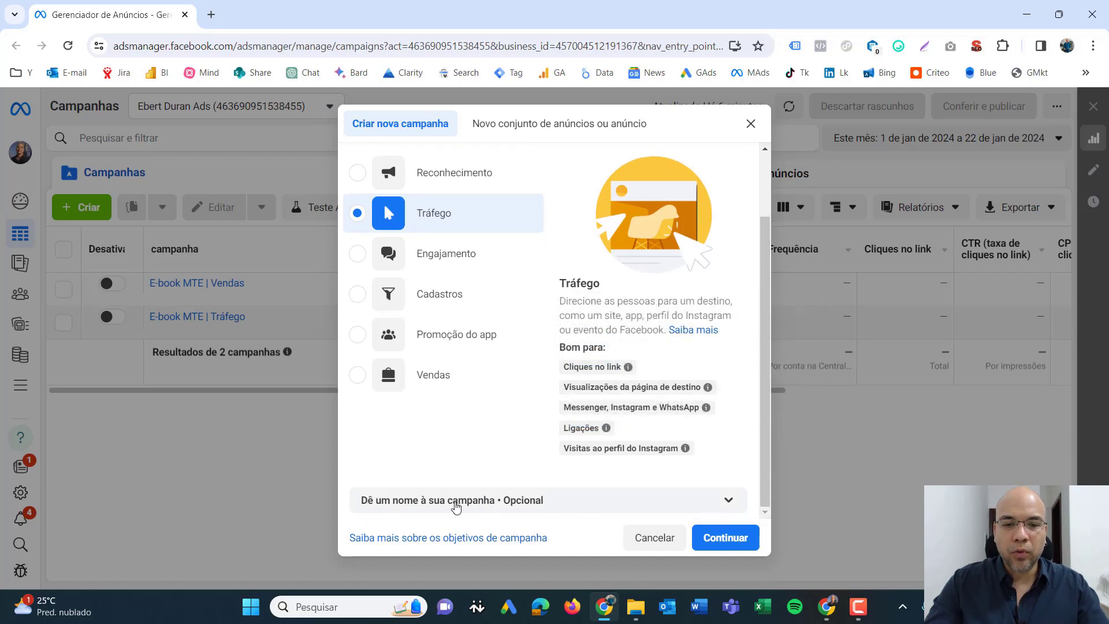
pyautogui.click(526, 501)
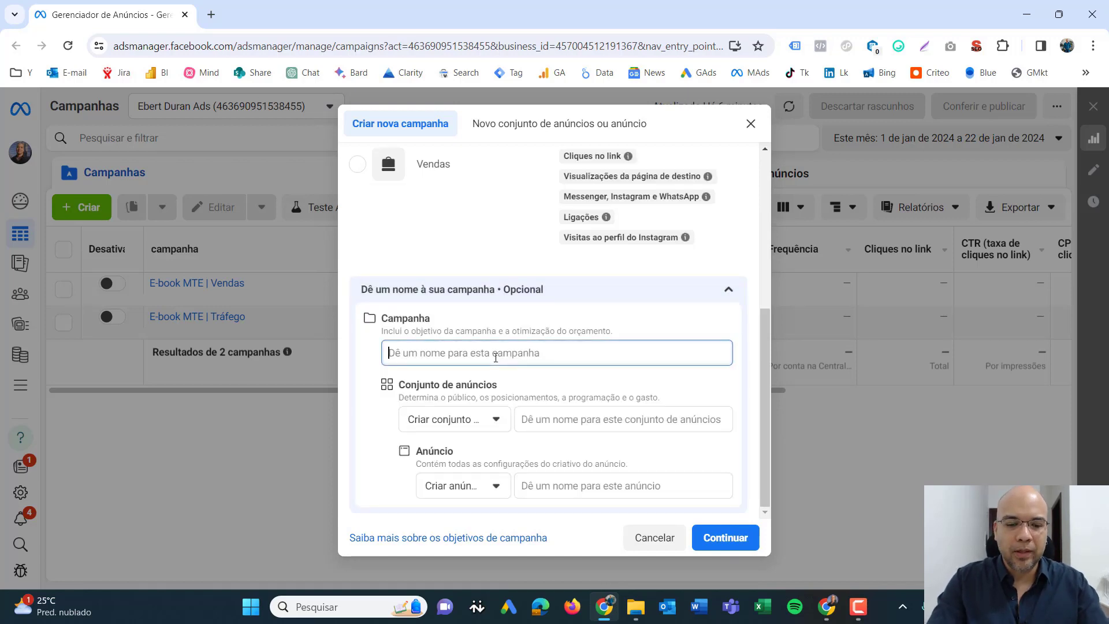
pyautogui.write('Campanha d')
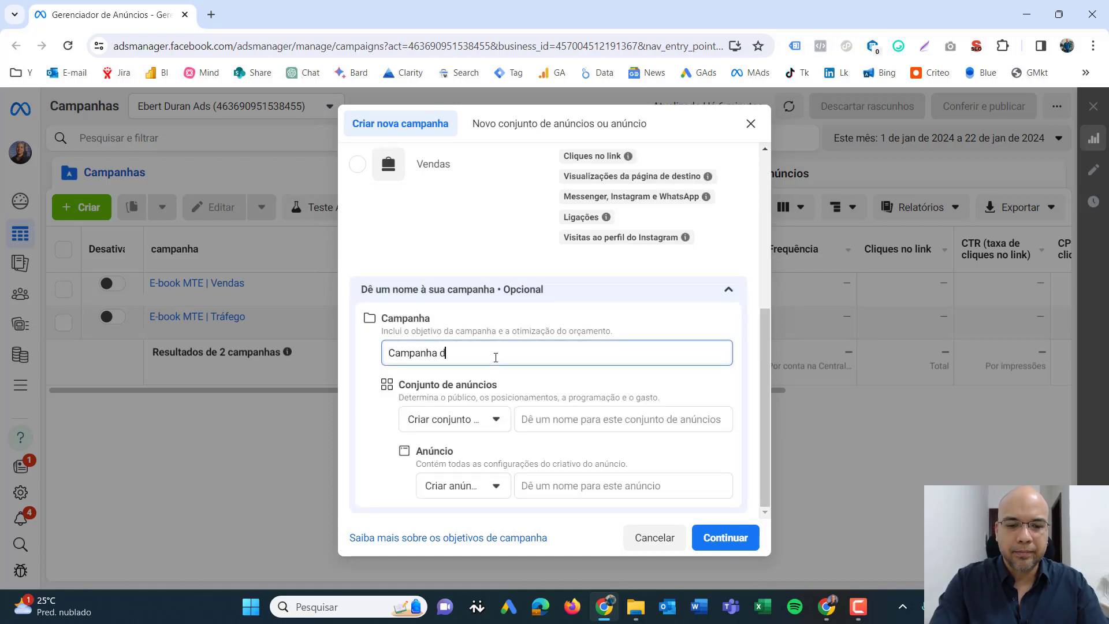
pyautogui.write('e Teste - Pesquisa de Mercad')
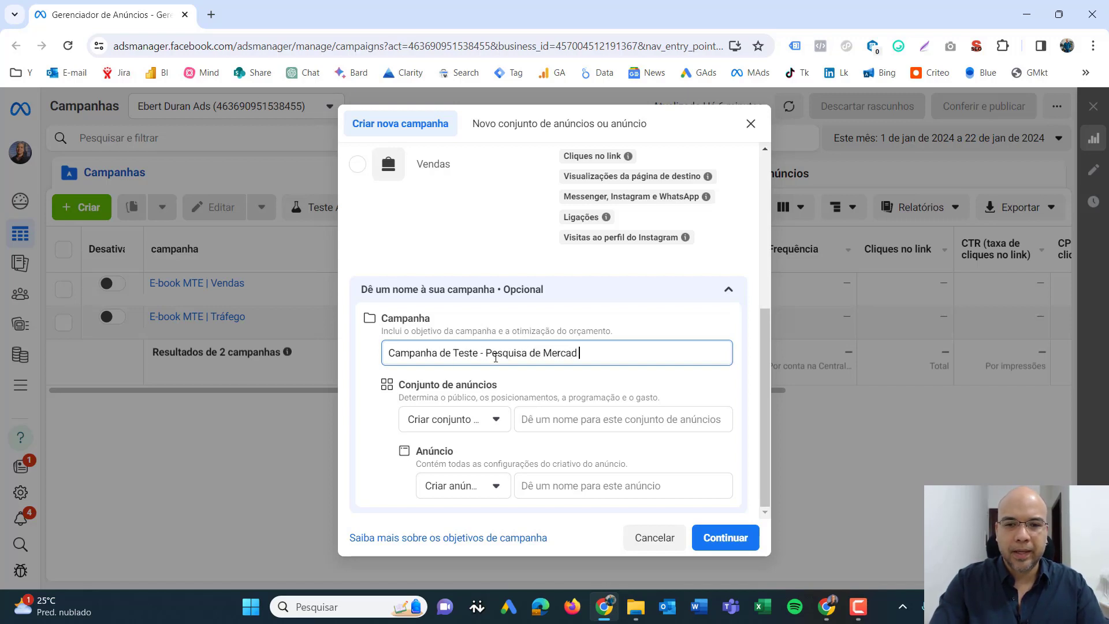
pyautogui.write('o')
pyautogui.press('Tab')
pyautogui.moveTo(613, 354); pyautogui.dragTo(367, 328)
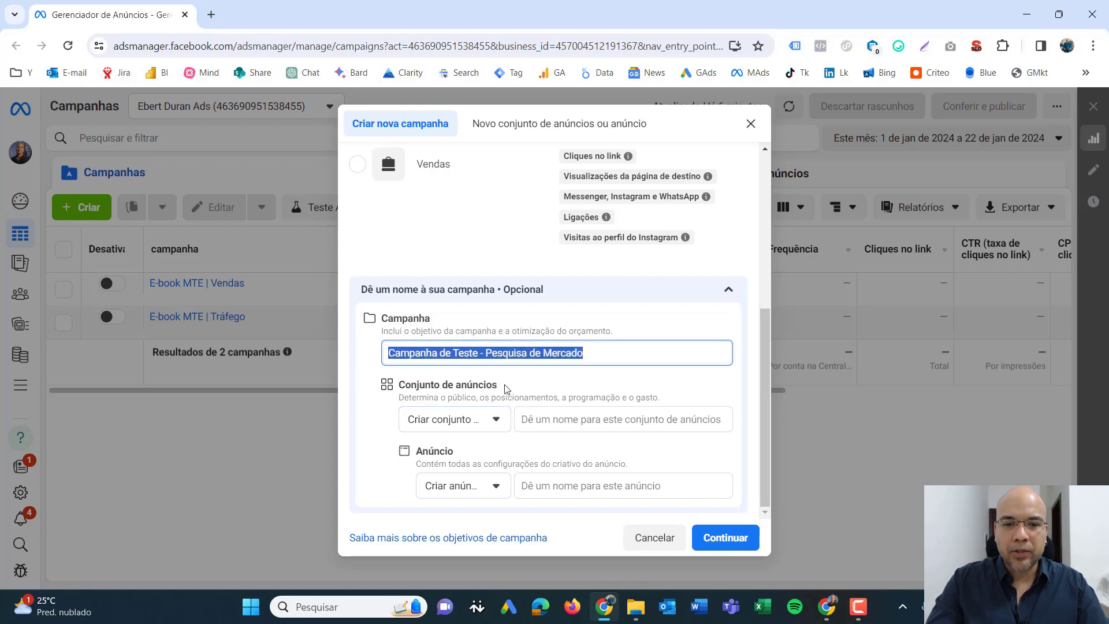
# - Name the ad set "Conjunto de Teste" and the ad "Anúncio de Teste", and continue to the campaign configuration choice
pyautogui.moveTo(507, 389); pyautogui.dragTo(396, 386)
pyautogui.click(548, 420)
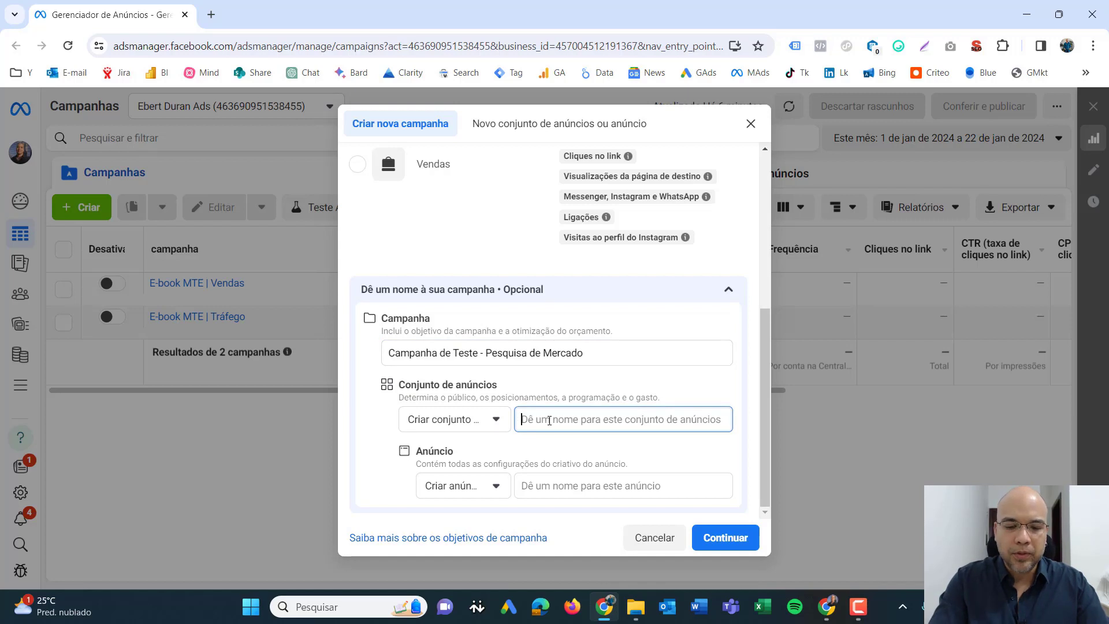
pyautogui.write('Co')
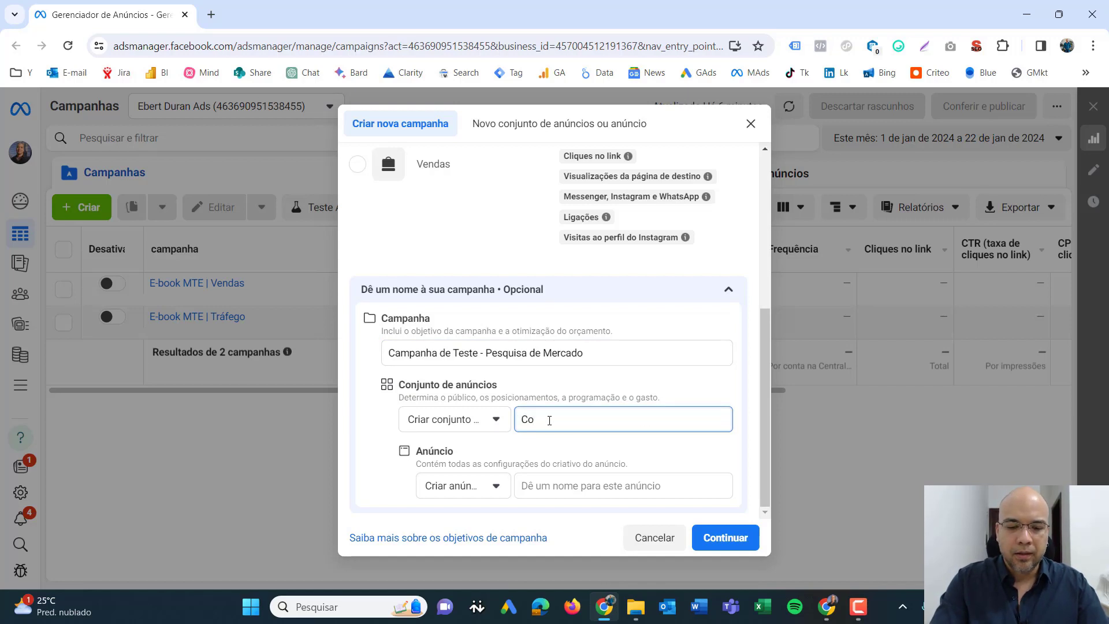
pyautogui.write('njunto de Teste')
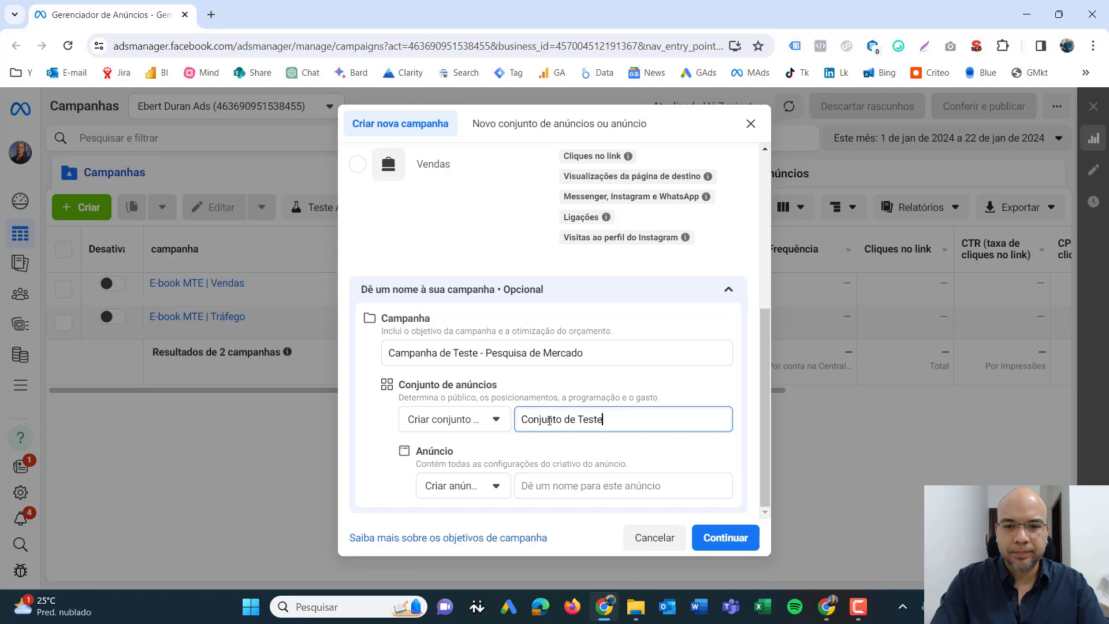
pyautogui.press('Tab')
pyautogui.write('An')
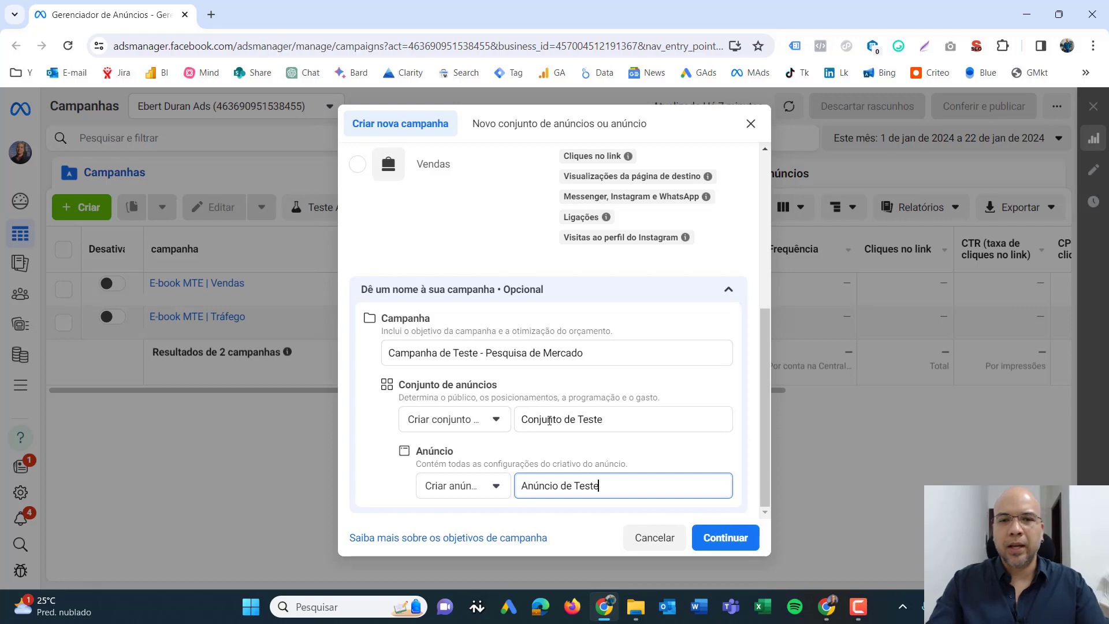
pyautogui.click(592, 357)
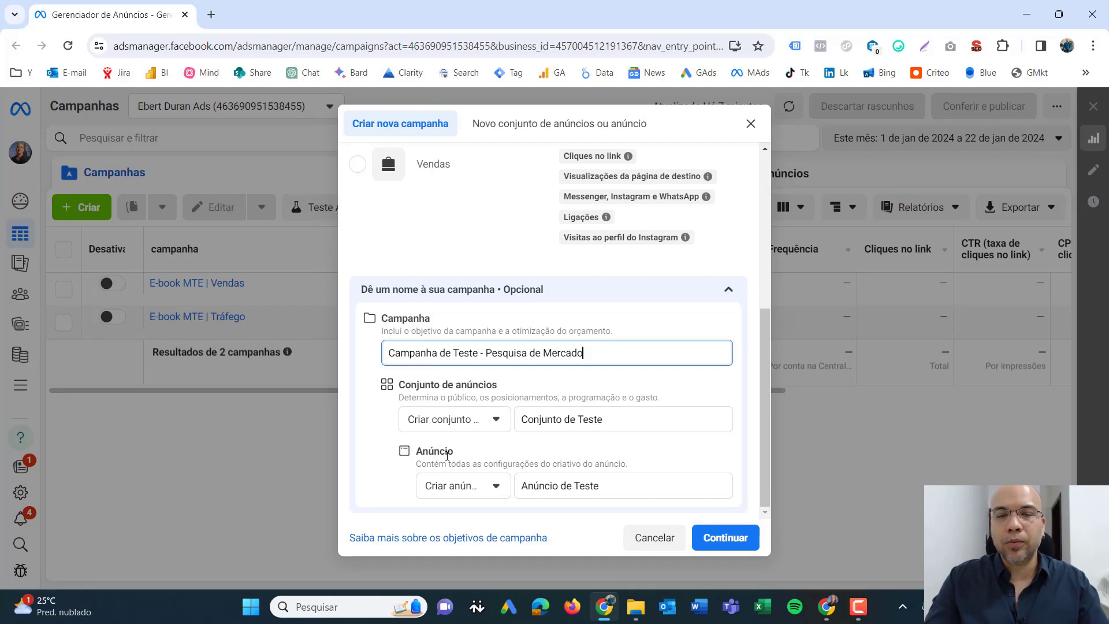
pyautogui.moveTo(414, 453); pyautogui.dragTo(468, 453)
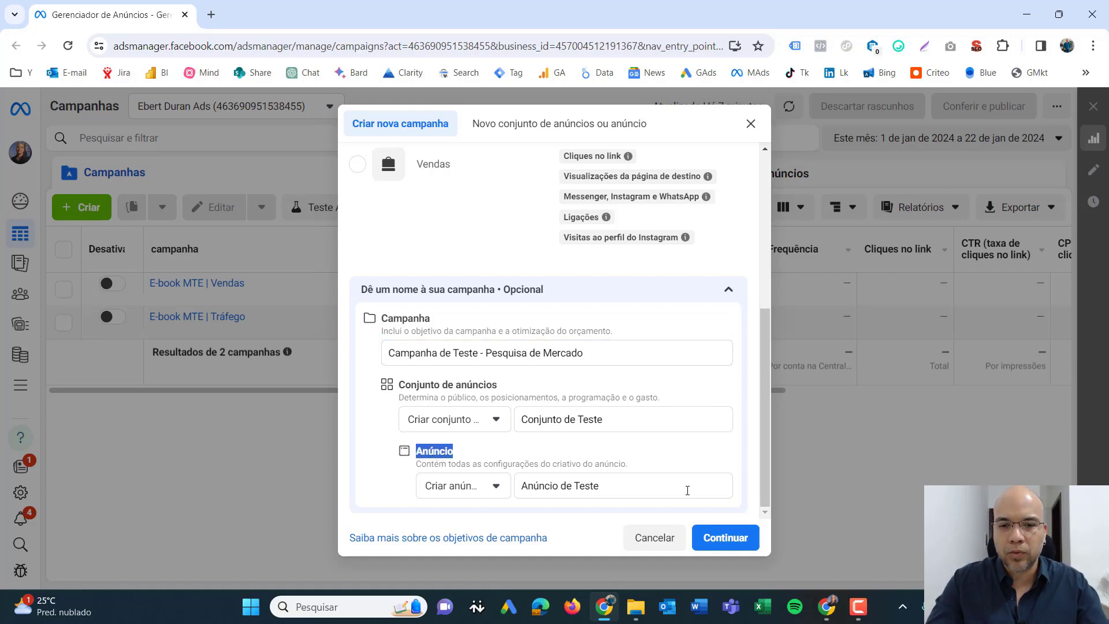
pyautogui.click(712, 543)
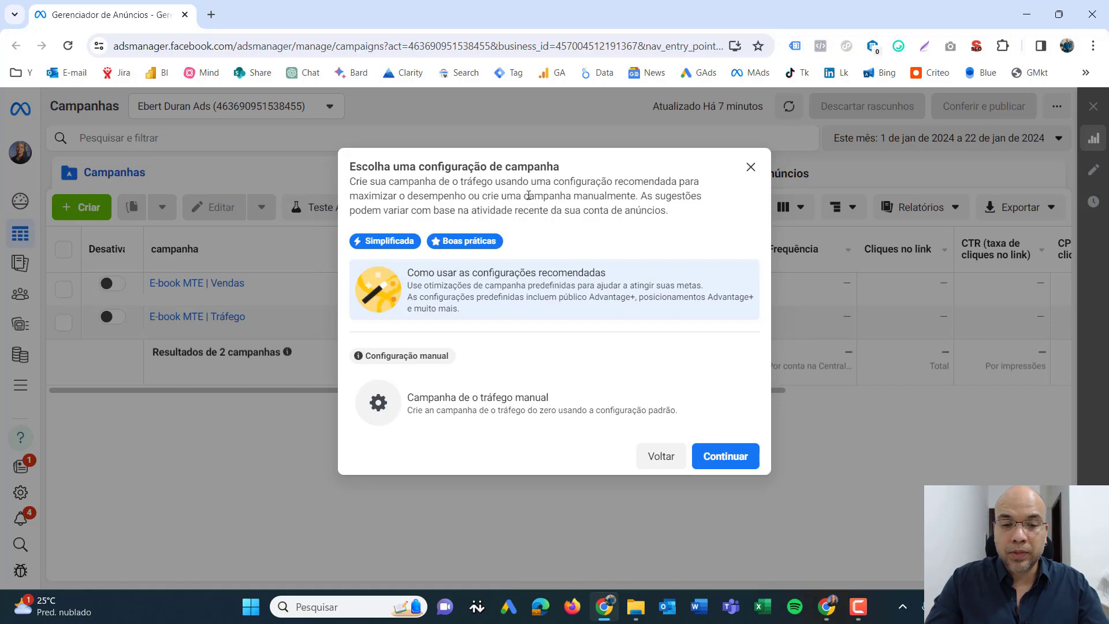
# - Choose the manual traffic campaign configuration and continue to the campaign draft
pyautogui.moveTo(376, 355)
pyautogui.moveTo(376, 355); pyautogui.dragTo(447, 355)
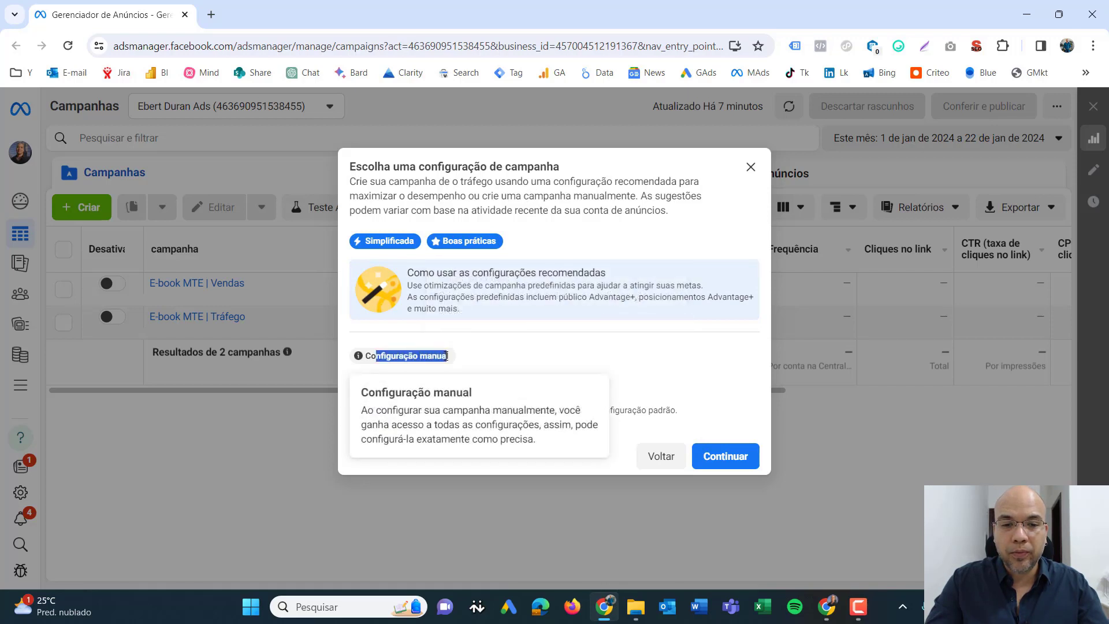
pyautogui.click(376, 399)
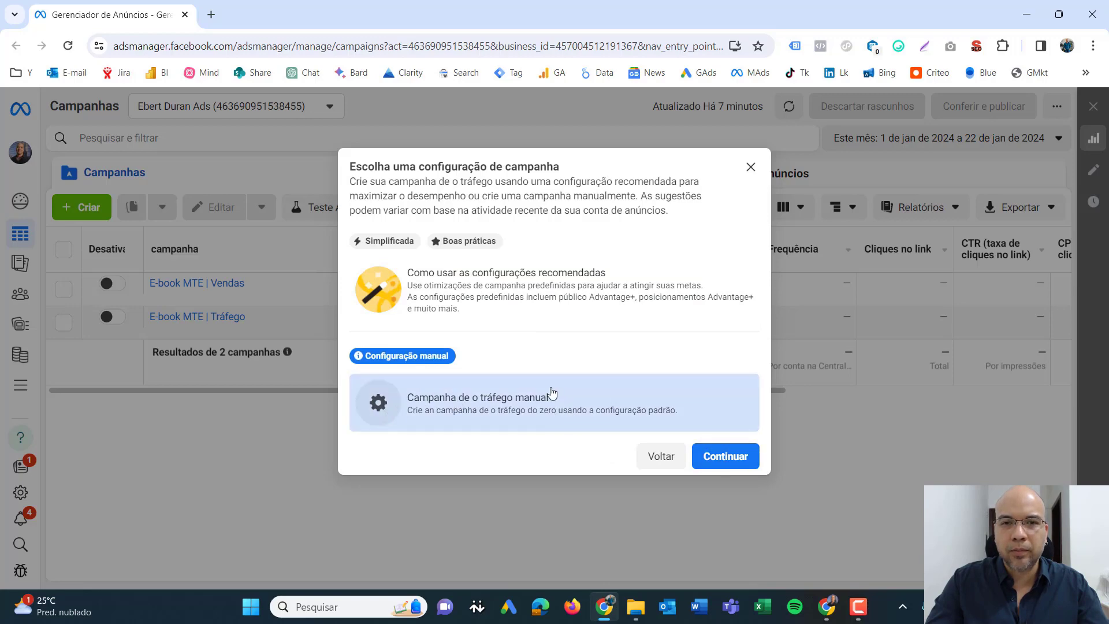
pyautogui.click(722, 463)
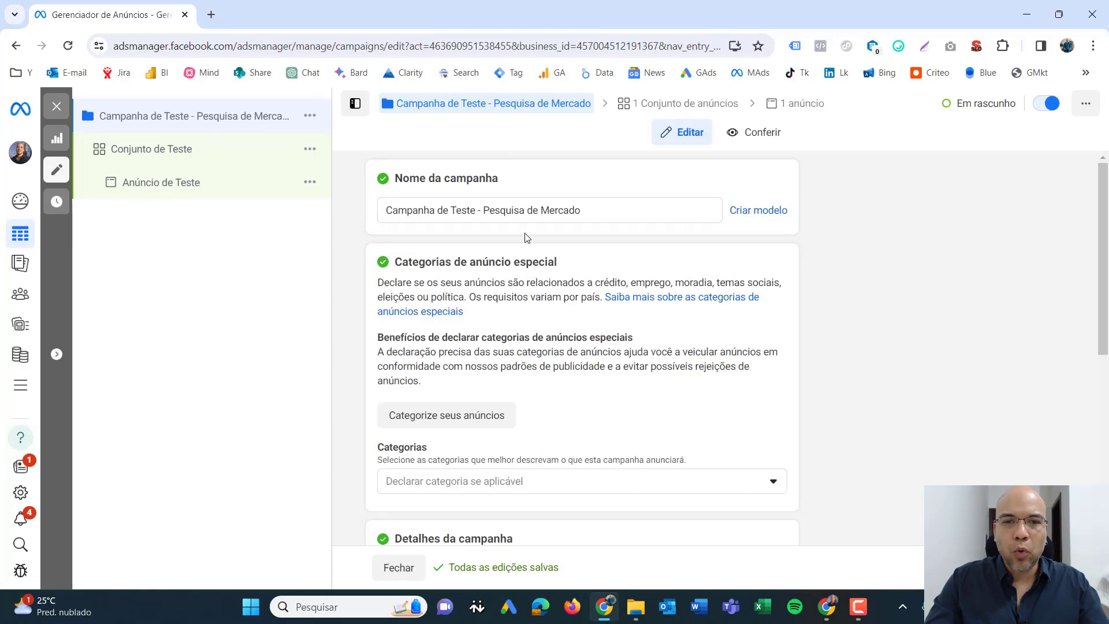
# - Examine the draft's name, special ad categories, campaign details including the spending limit option, A/B test and Advantage campaign budget settings
pyautogui.moveTo(596, 209); pyautogui.dragTo(378, 212)
pyautogui.click(857, 222)
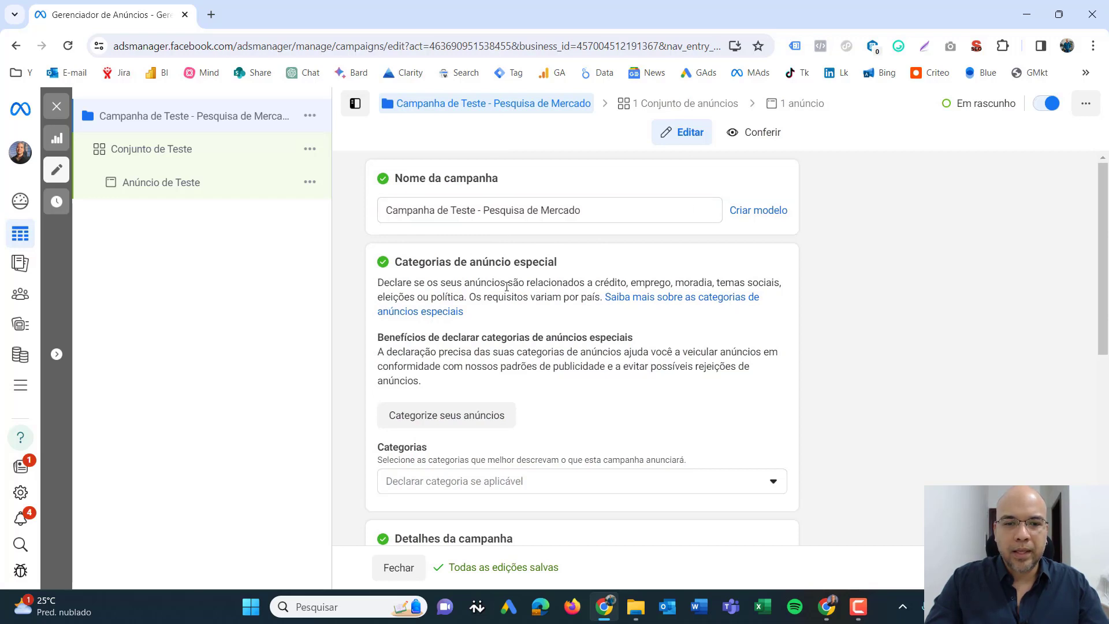
pyautogui.scroll(-2, 588, 296)
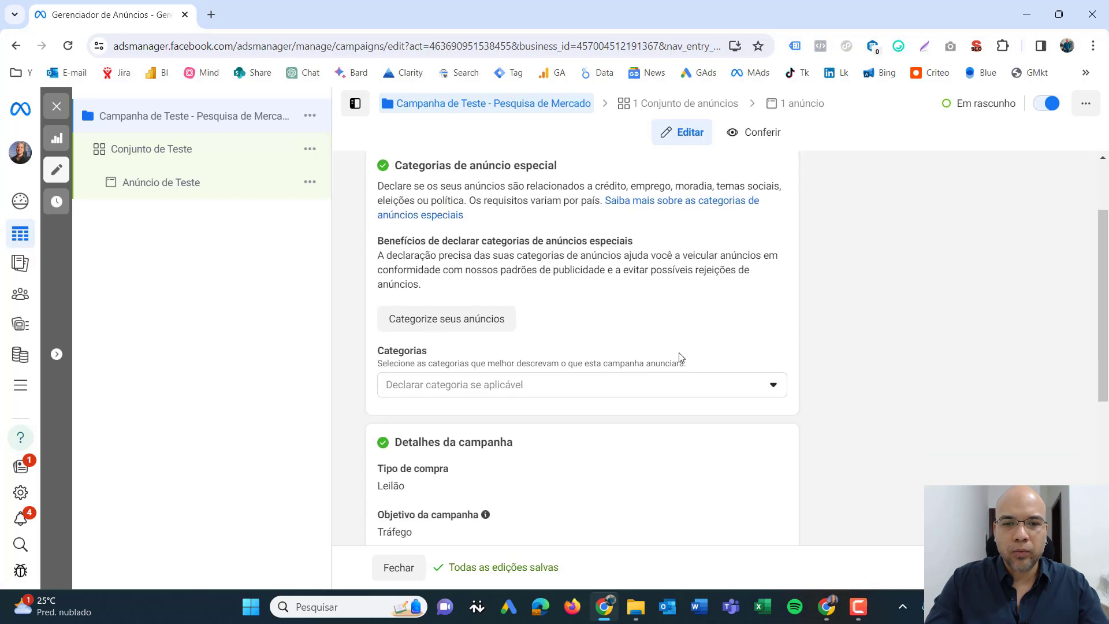
pyautogui.click(770, 387)
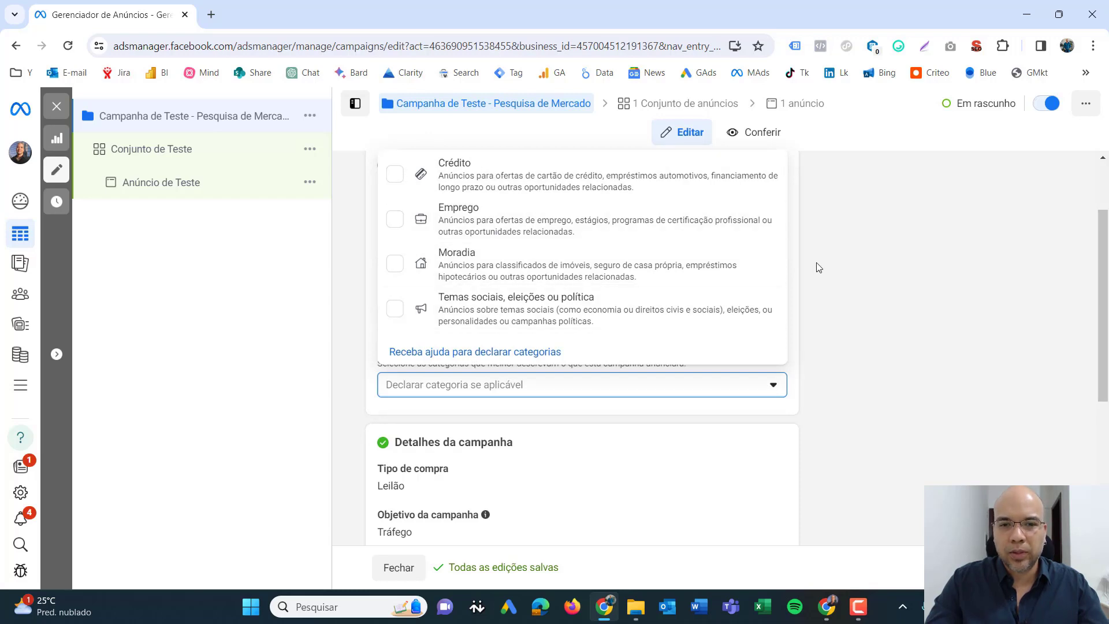
pyautogui.click(840, 256)
pyautogui.scroll(-3, 834, 243)
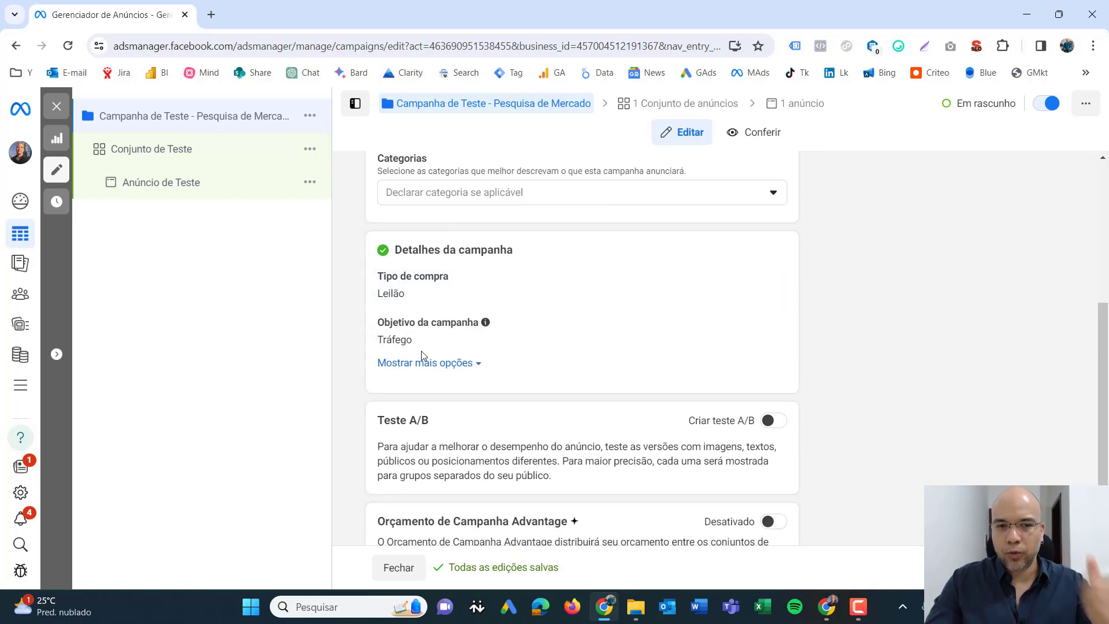
pyautogui.click(479, 368)
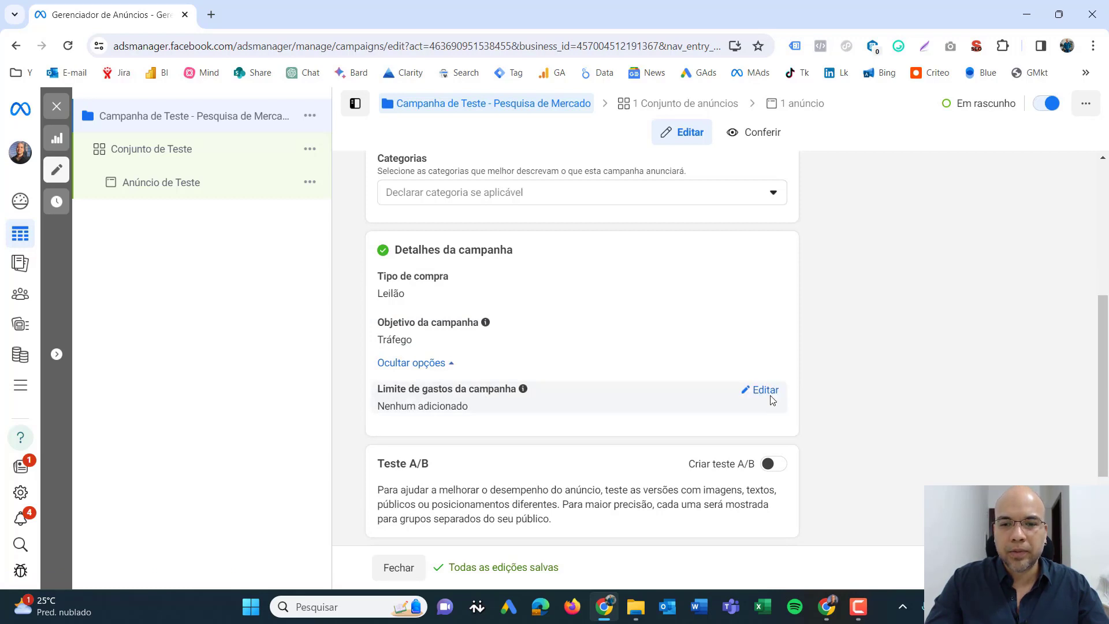
pyautogui.scroll(-2, 854, 331)
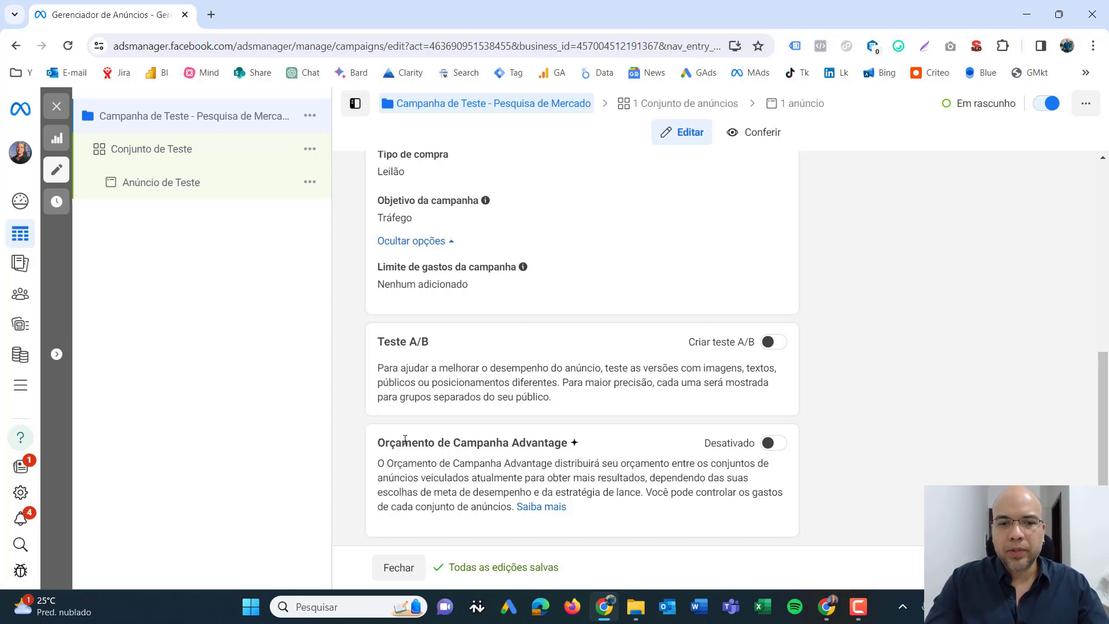
pyautogui.moveTo(381, 442); pyautogui.dragTo(576, 446)
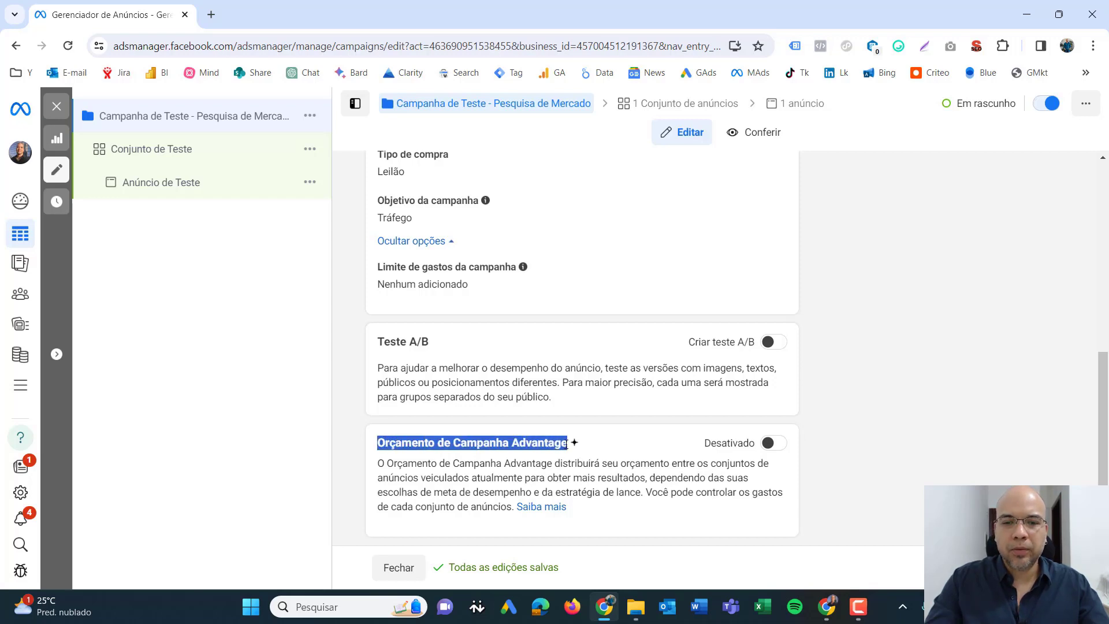
# - Open the ad set "Conjunto de Teste" and set its conversion location to Site
pyautogui.click(540, 455)
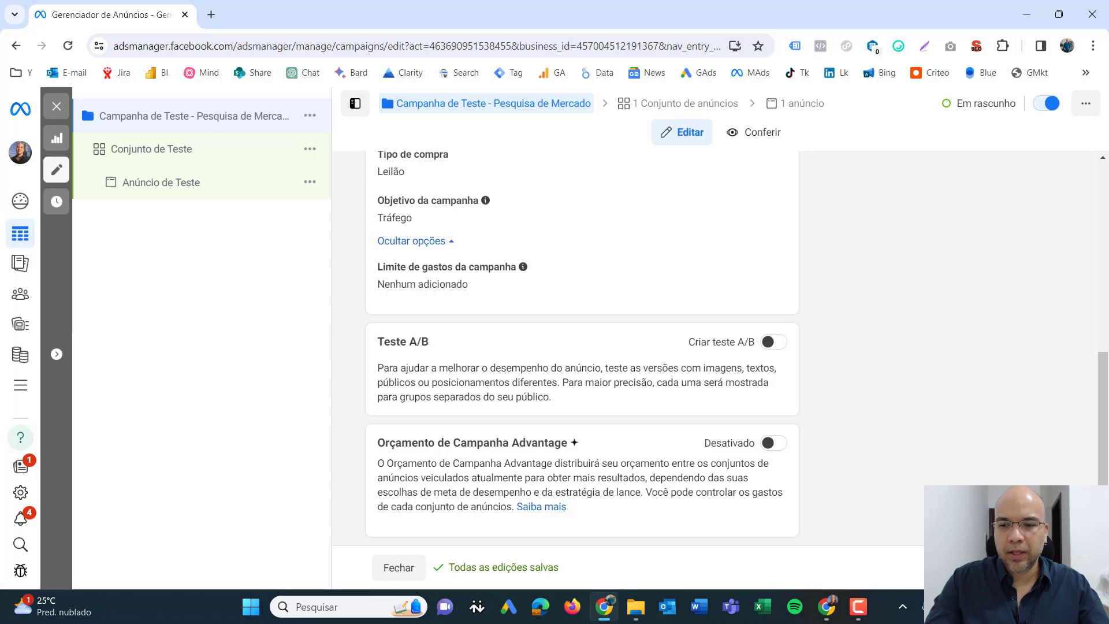
pyautogui.click(152, 149)
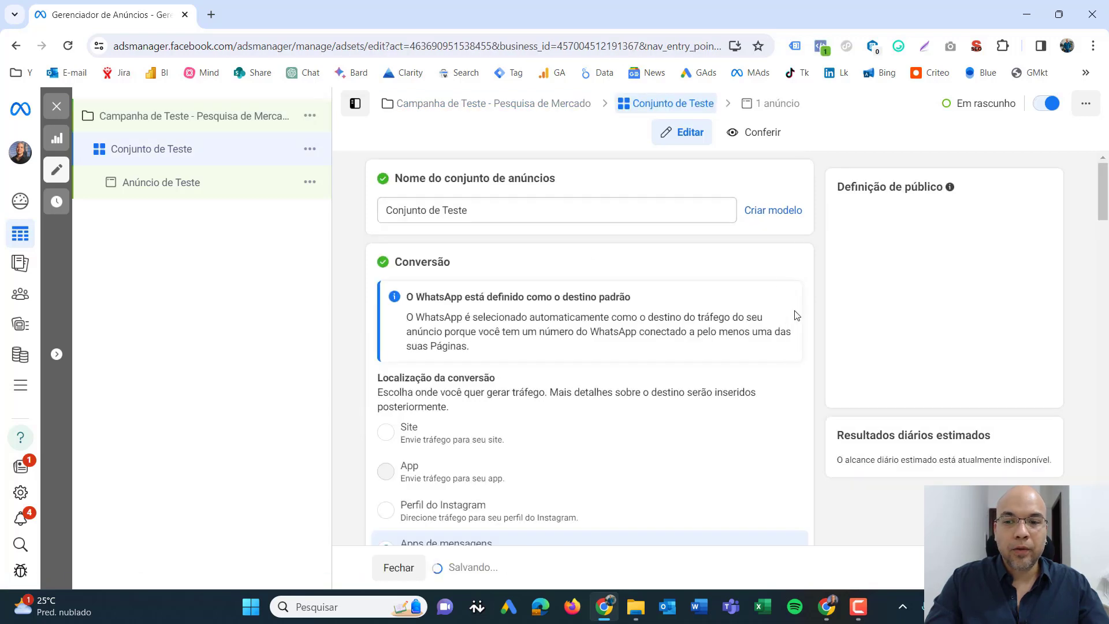
pyautogui.click(479, 209)
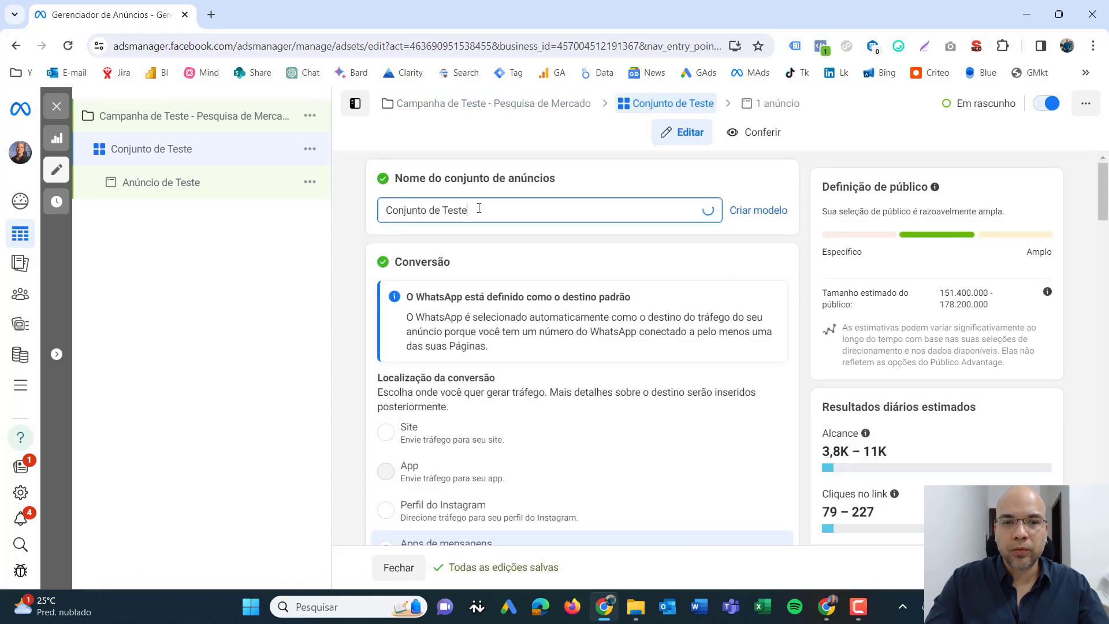
pyautogui.moveTo(479, 209); pyautogui.dragTo(381, 215)
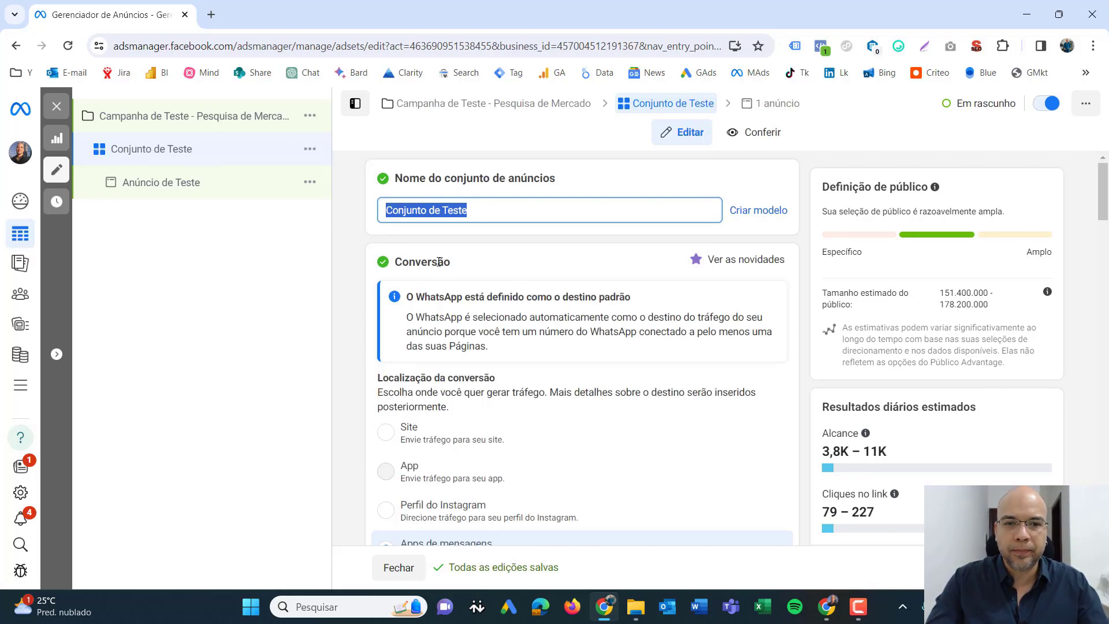
pyautogui.scroll(-2, 439, 262)
pyautogui.click(385, 335)
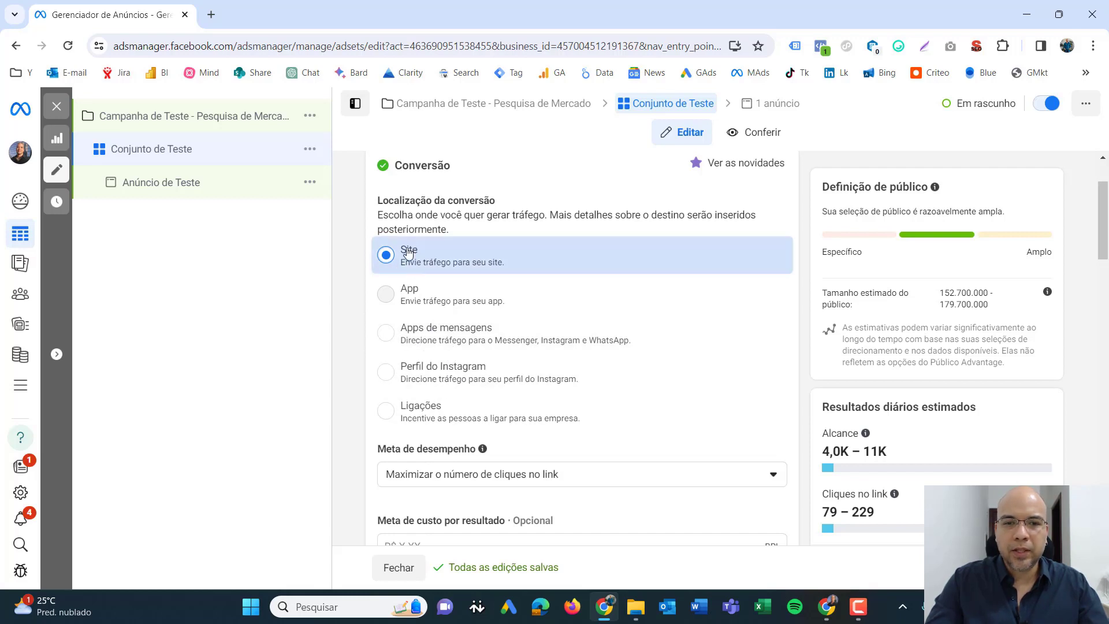
# - Switch the ad set's budget type to Orçamento total in the budget and schedule section
pyautogui.scroll(-3, 451, 242)
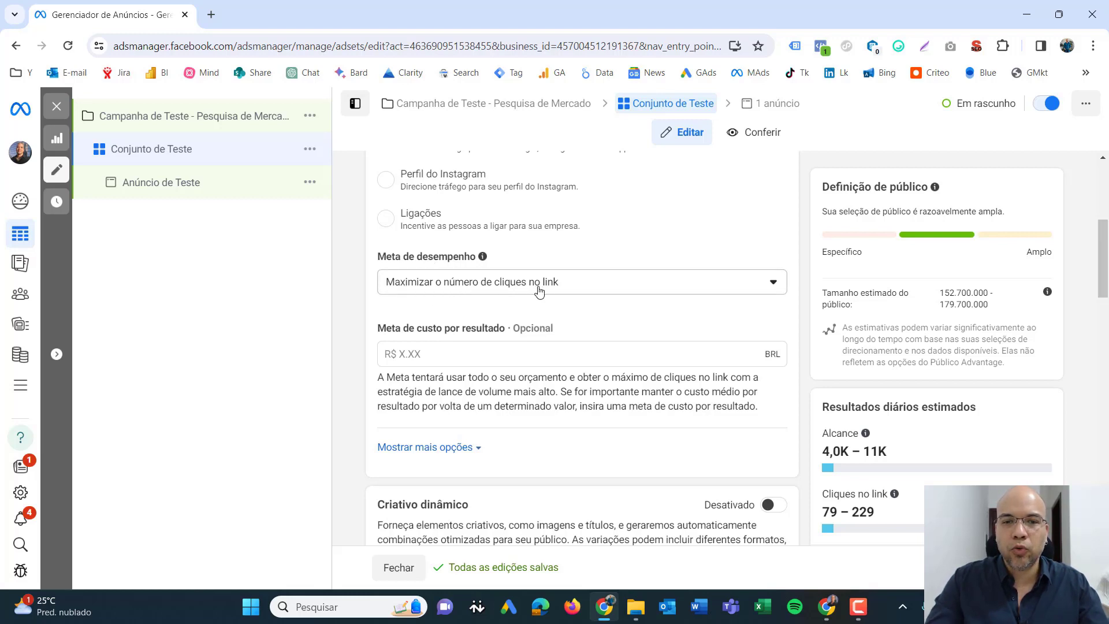
pyautogui.scroll(-2, 524, 298)
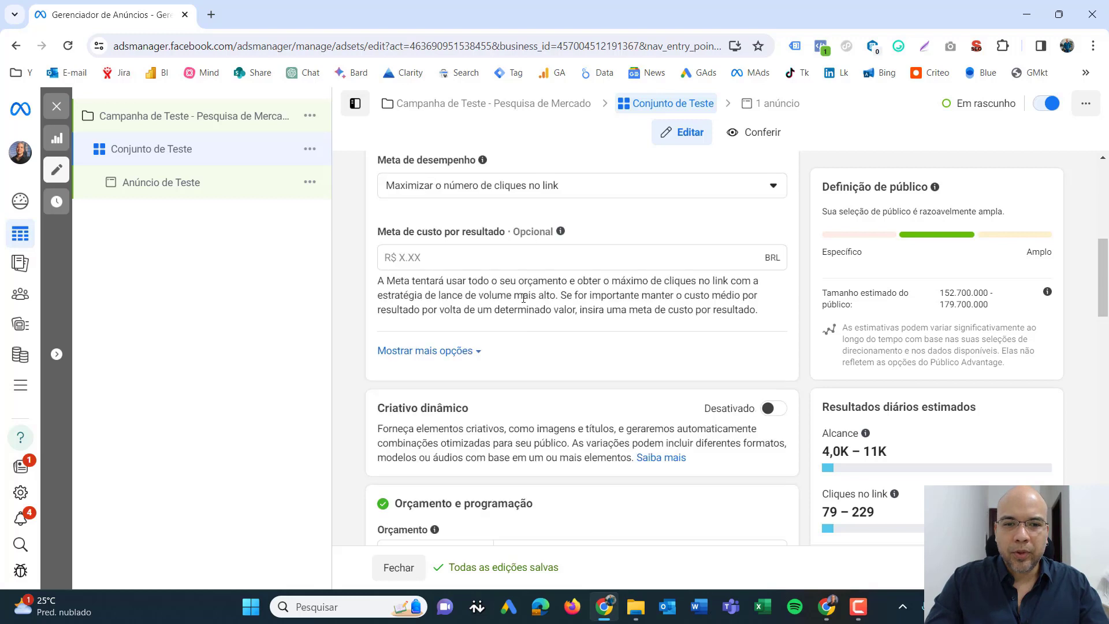
pyautogui.scroll(-4, 492, 277)
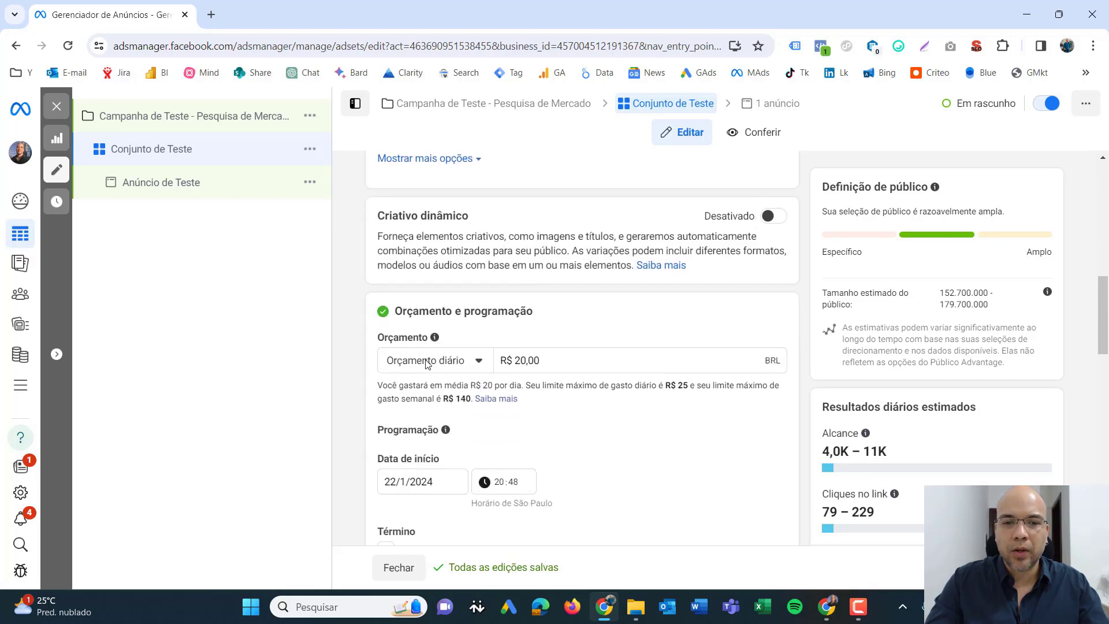
pyautogui.moveTo(397, 312); pyautogui.dragTo(537, 323)
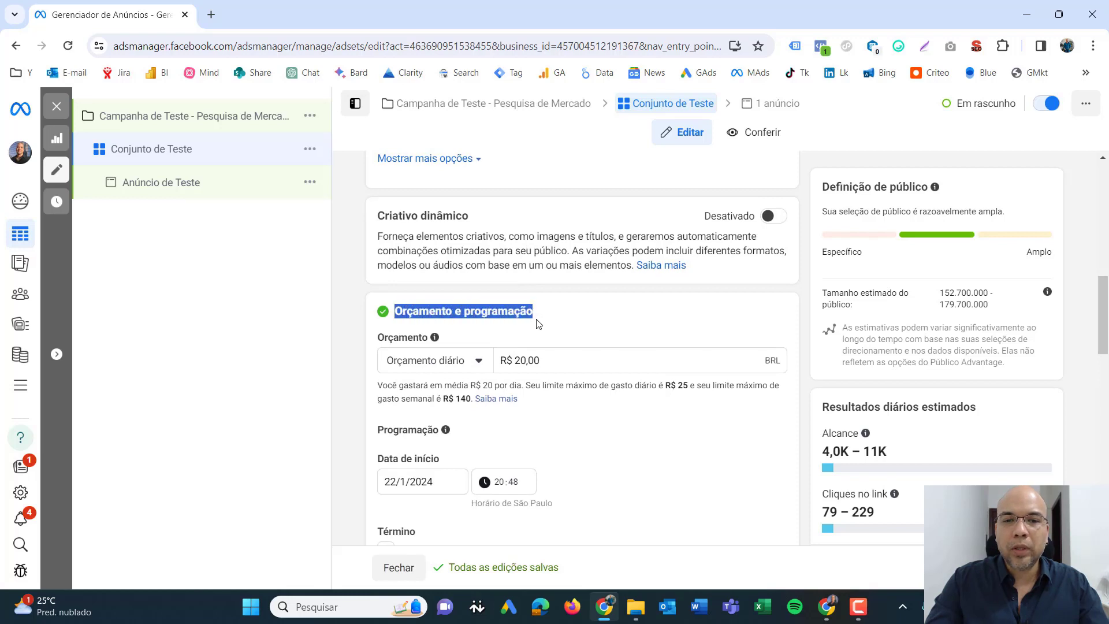
pyautogui.click(517, 313)
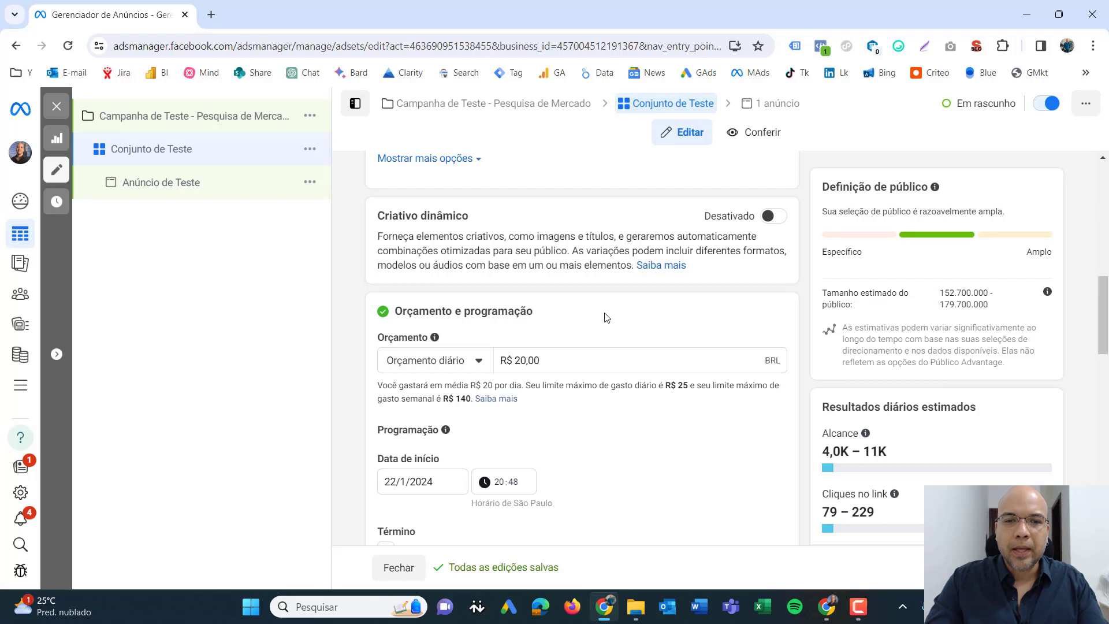
pyautogui.scroll(-2, 613, 318)
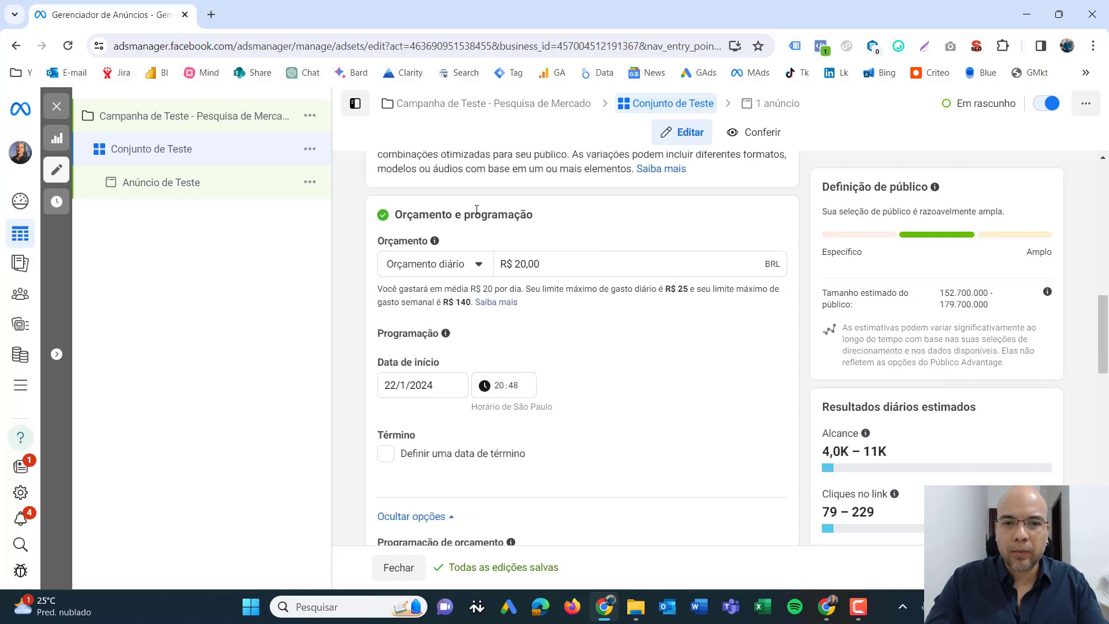
pyautogui.moveTo(402, 214); pyautogui.dragTo(472, 214)
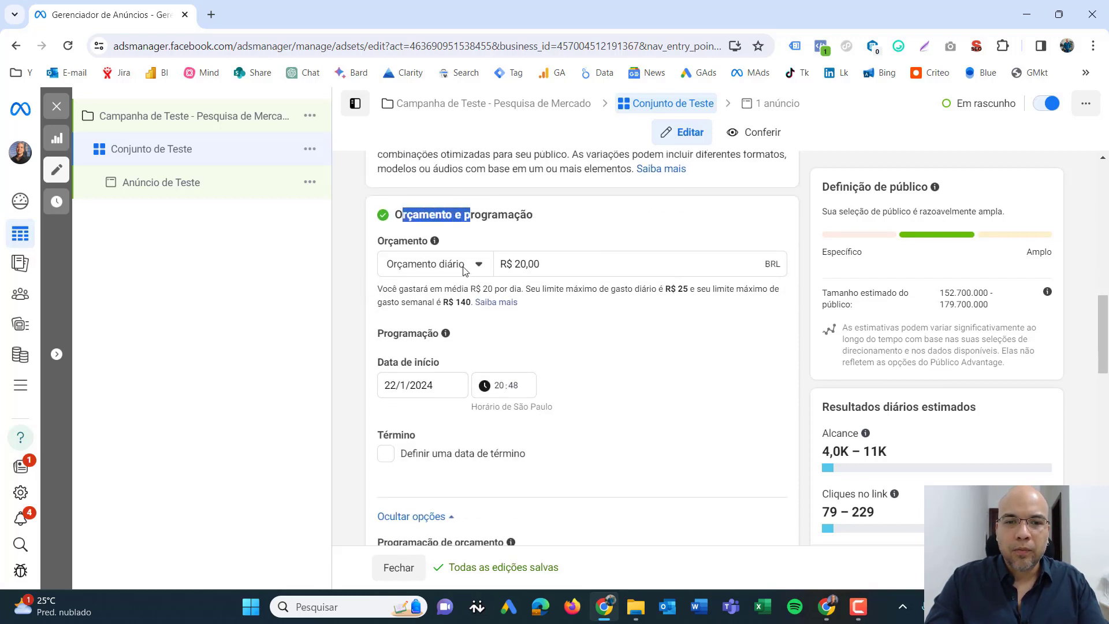
pyautogui.click(485, 266)
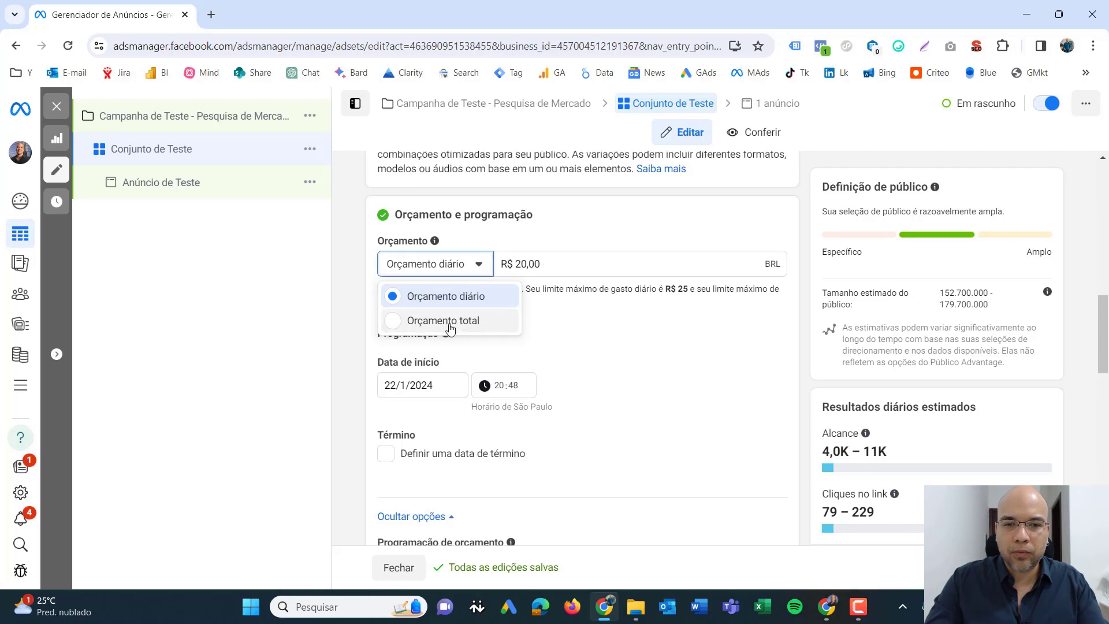
pyautogui.click(450, 321)
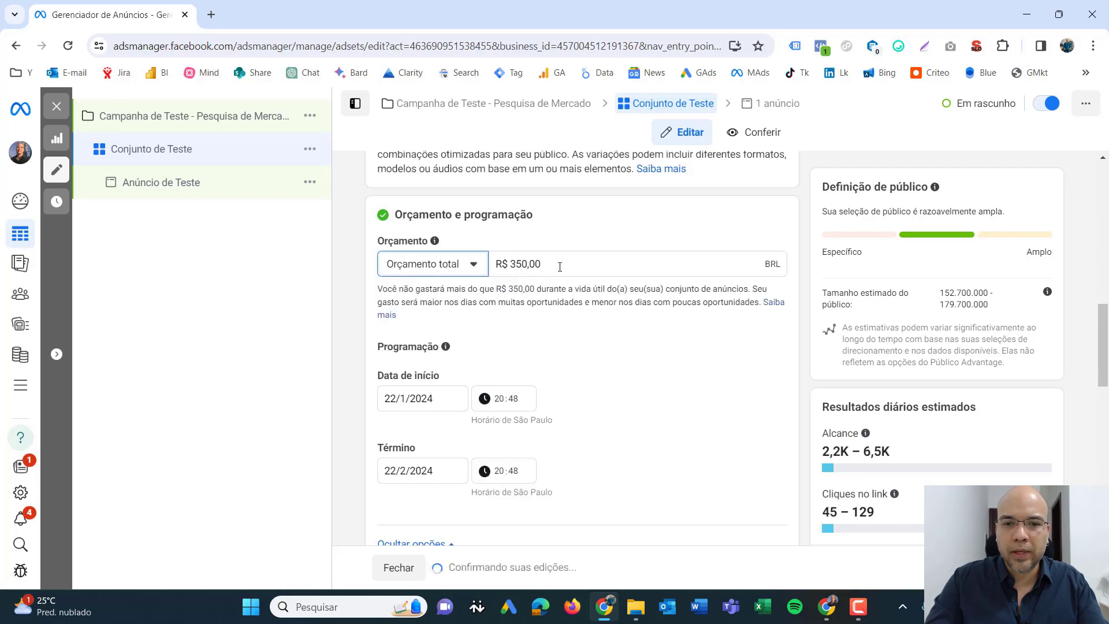
# - Try total budgets of R$ 1.000, R$ 500 and R$ 200 to compare their estimated daily results
pyautogui.moveTo(559, 265); pyautogui.dragTo(496, 265)
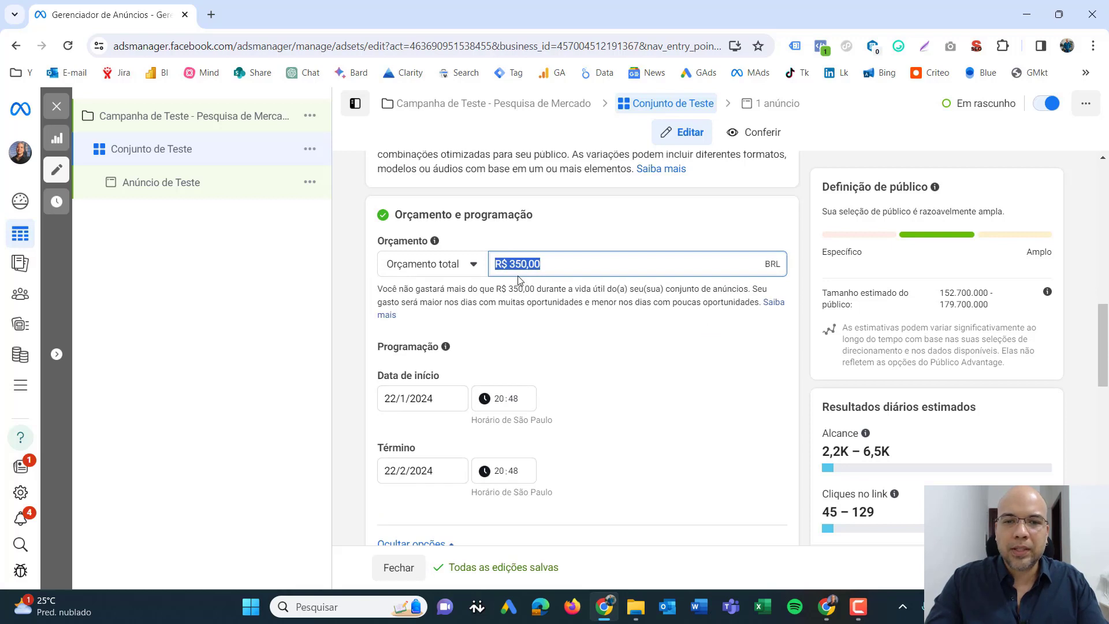
pyautogui.moveTo(550, 262); pyautogui.dragTo(492, 265)
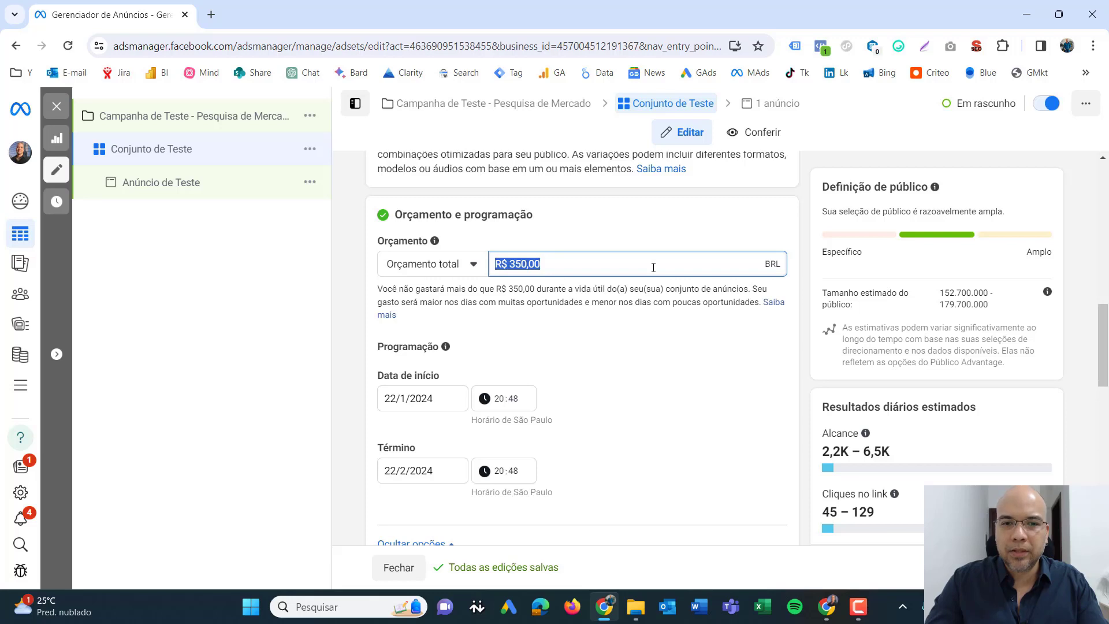
pyautogui.write('1000')
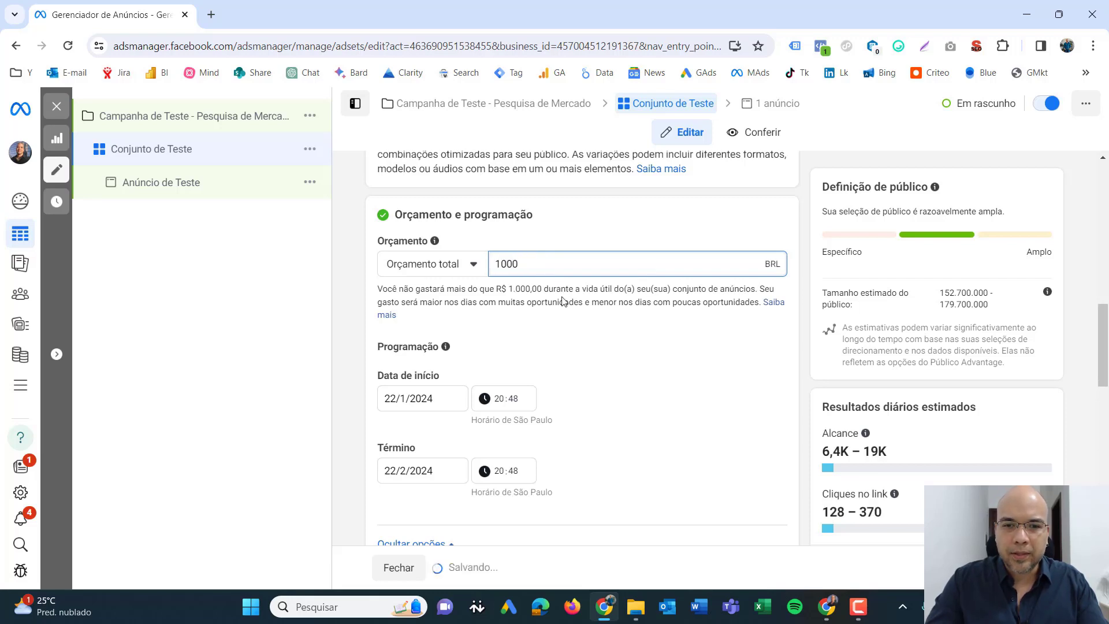
pyautogui.click(563, 299)
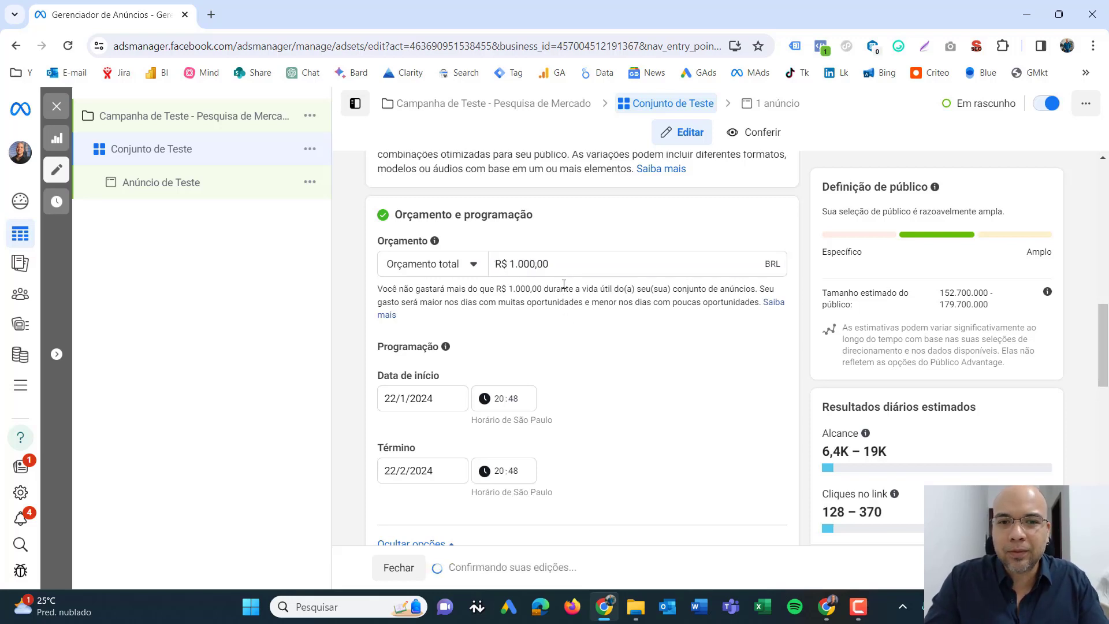
pyautogui.moveTo(564, 264); pyautogui.dragTo(485, 266)
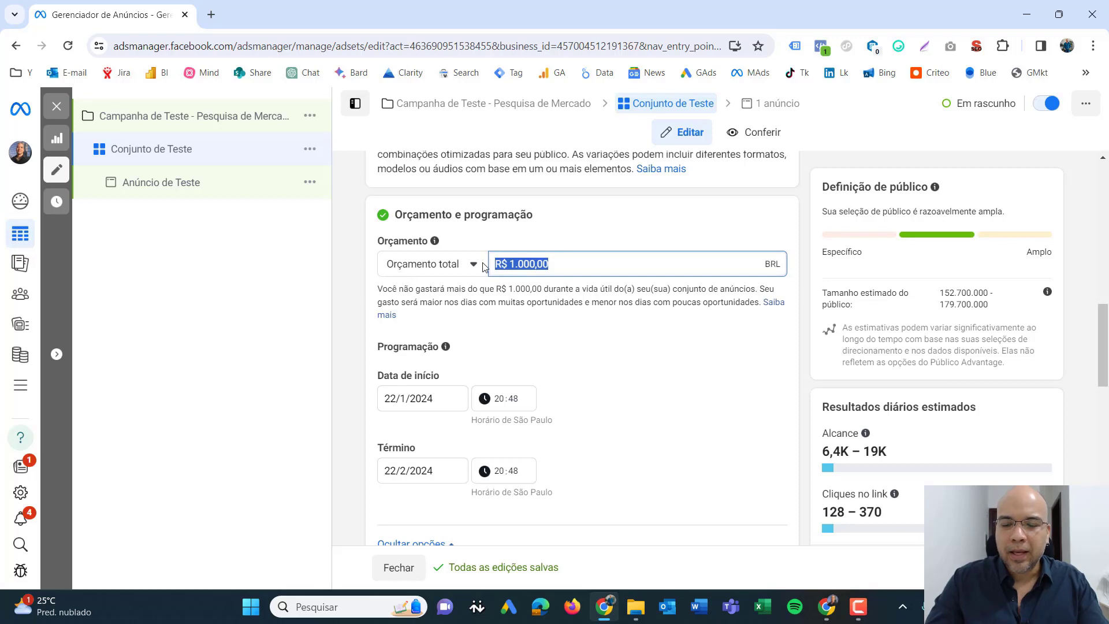
pyautogui.write('500')
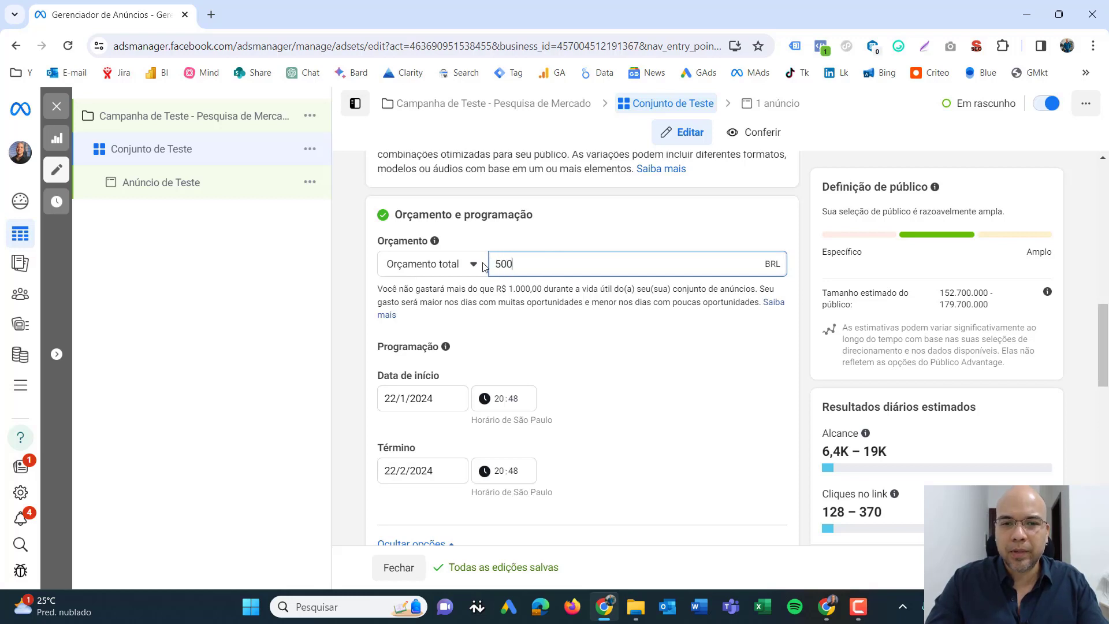
pyautogui.click(547, 290)
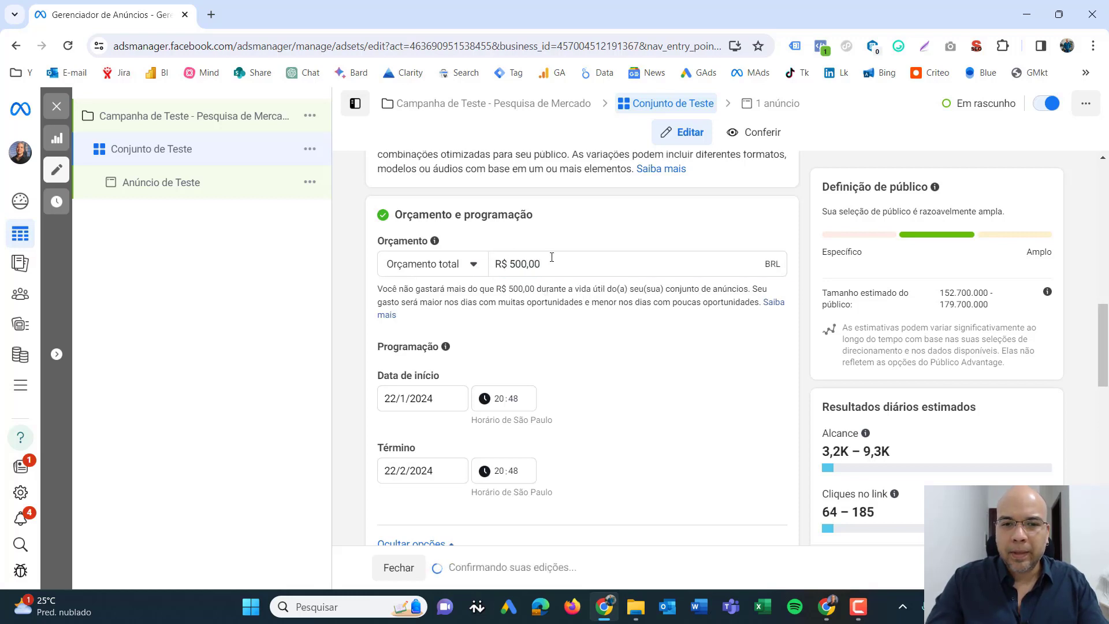
pyautogui.moveTo(548, 264); pyautogui.dragTo(487, 264)
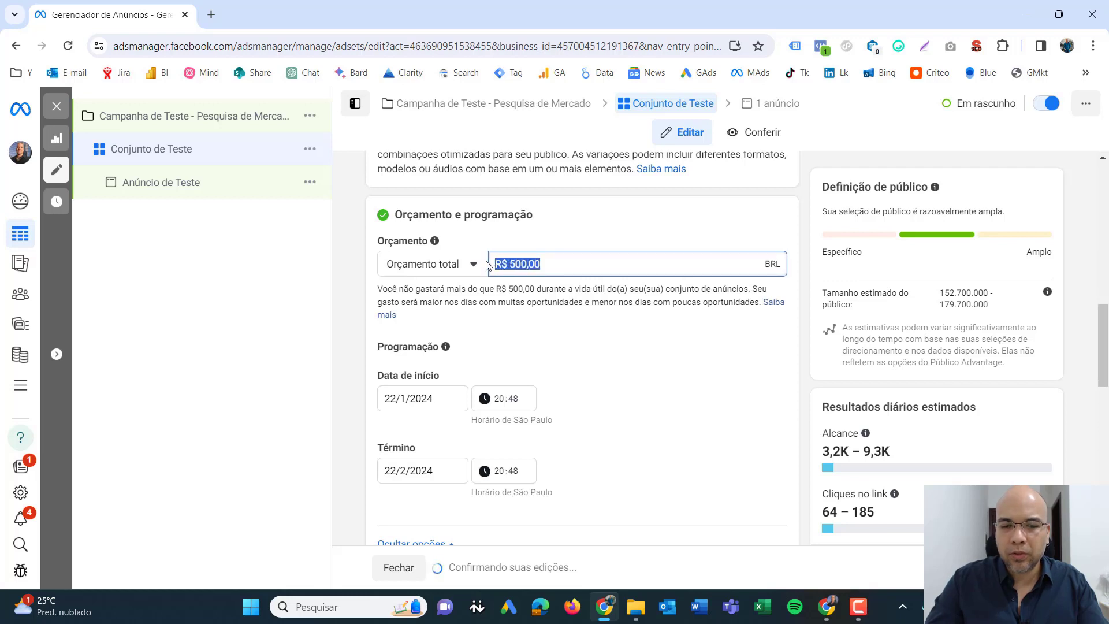
pyautogui.write('200')
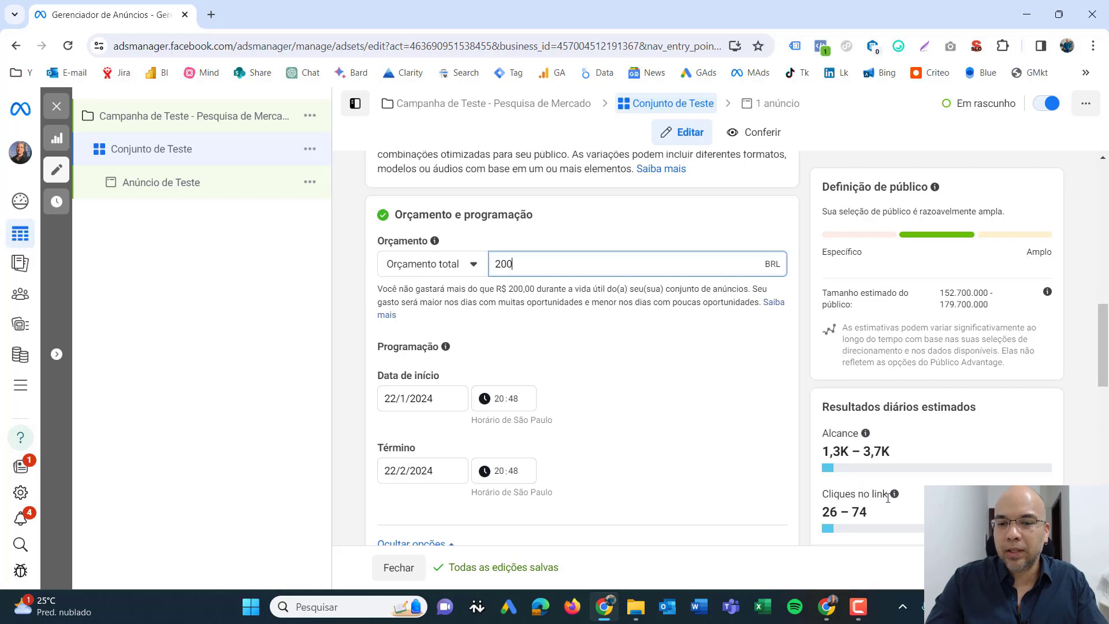
# - Set the ad set's total budget to R$ 1.000
pyautogui.doubleClick(523, 270)
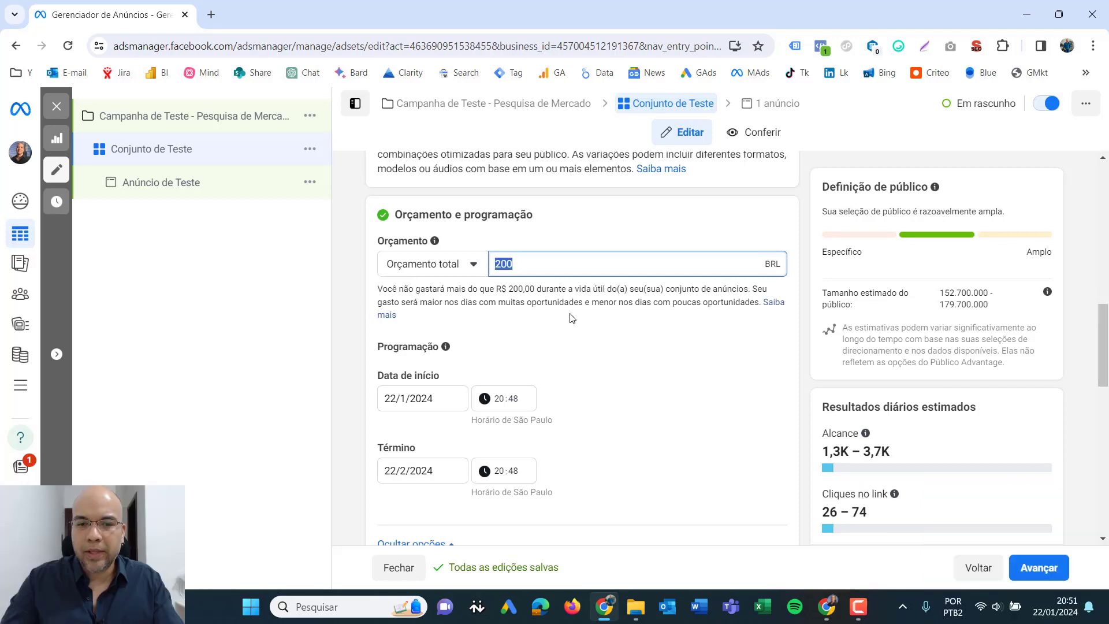
pyautogui.write('1000')
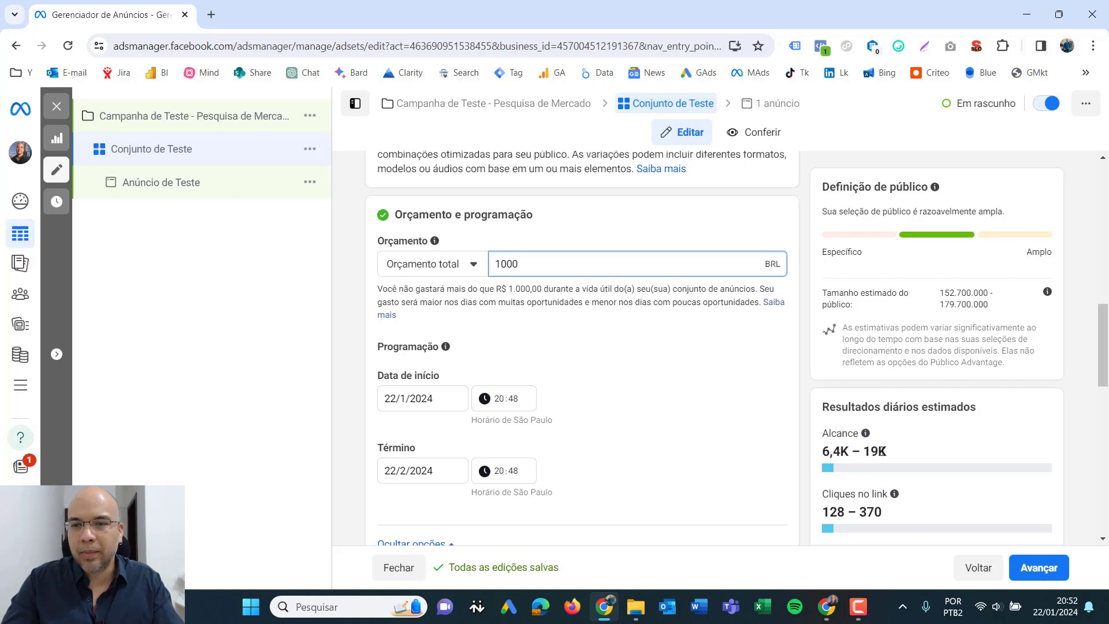
pyautogui.click(843, 495)
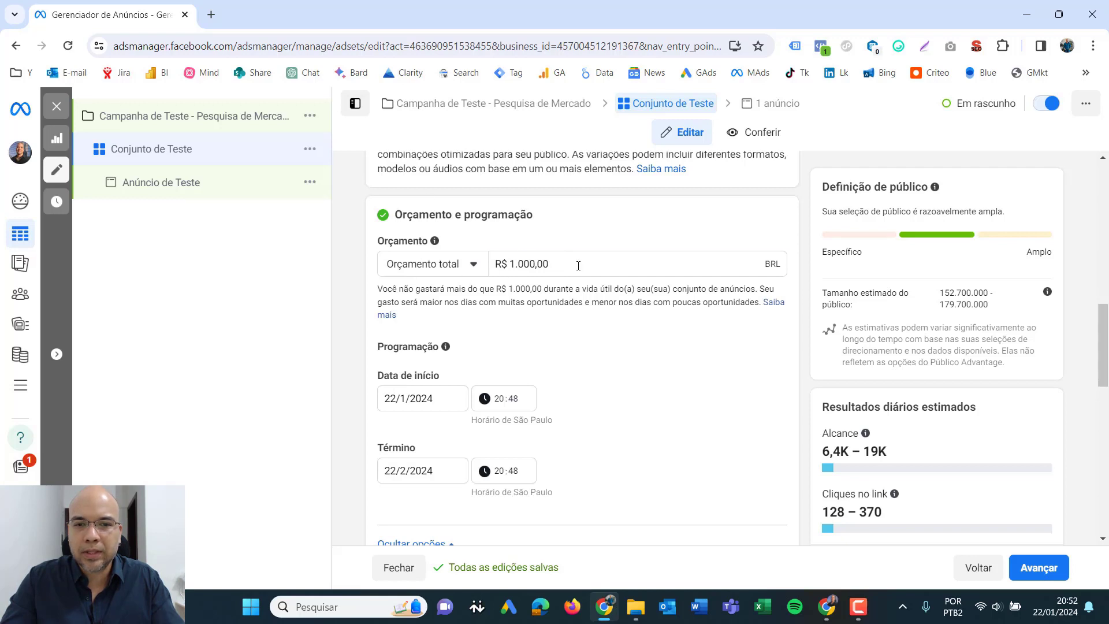
# - Examine the total budget amount and the available budget types, comparing daily and total budget
pyautogui.moveTo(578, 265); pyautogui.dragTo(489, 264)
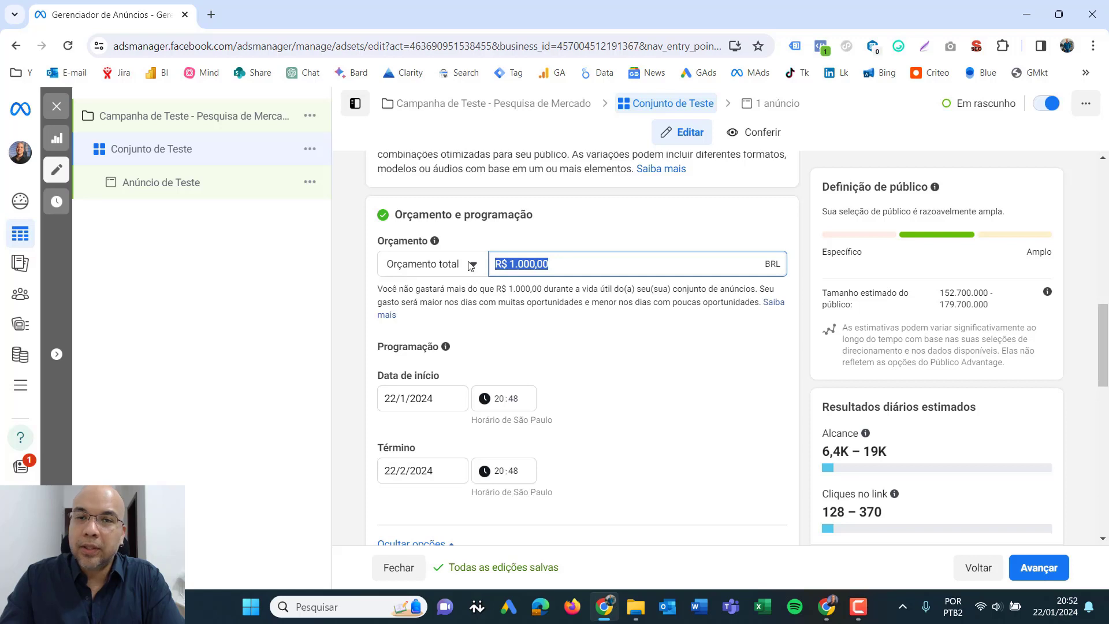
pyautogui.click(472, 265)
pyautogui.click(604, 261)
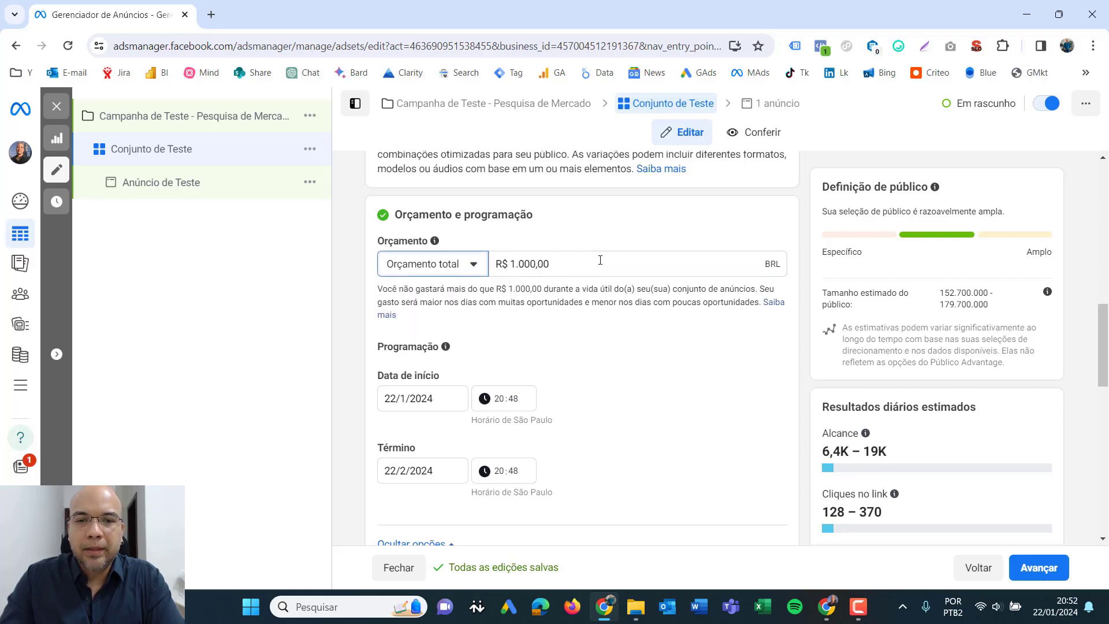
pyautogui.moveTo(596, 261); pyautogui.dragTo(494, 271)
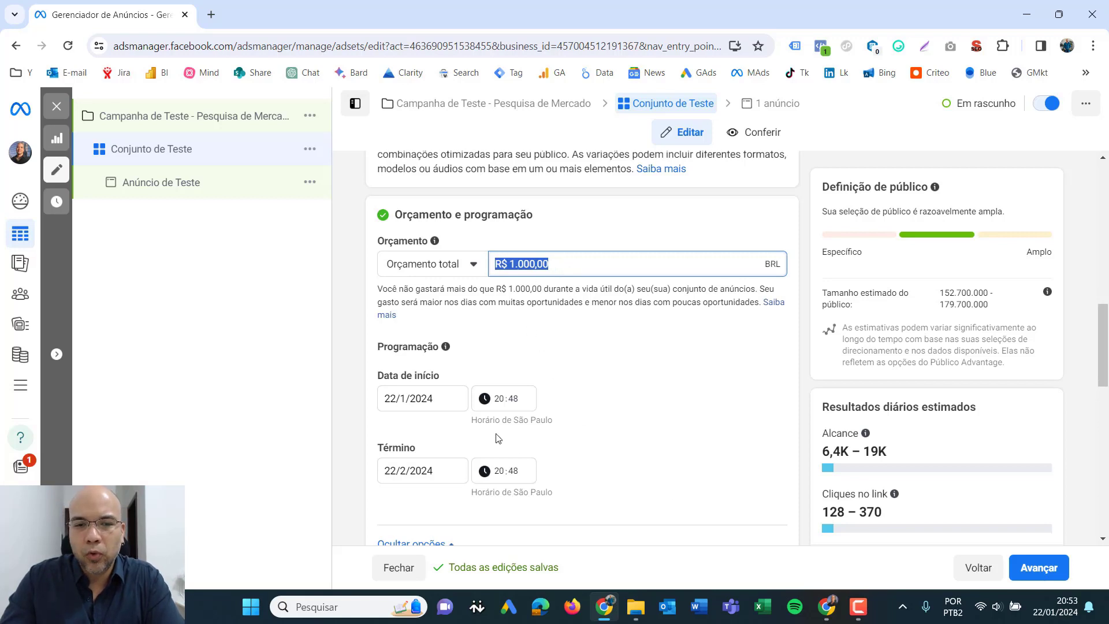
pyautogui.click(552, 264)
pyautogui.moveTo(552, 265); pyautogui.dragTo(491, 269)
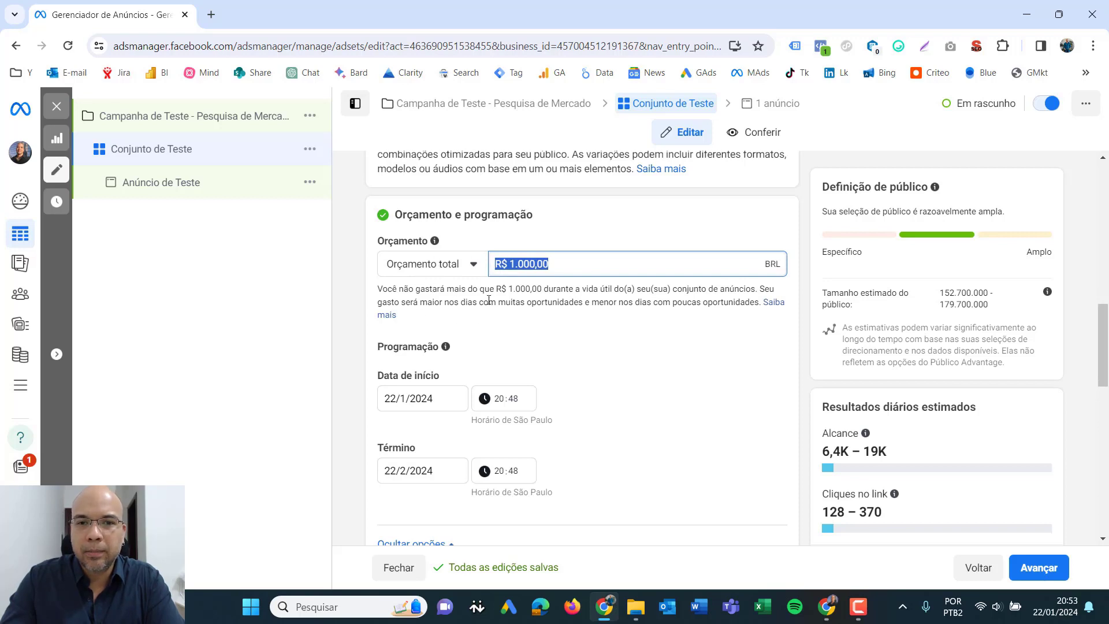
pyautogui.click(489, 301)
pyautogui.click(477, 266)
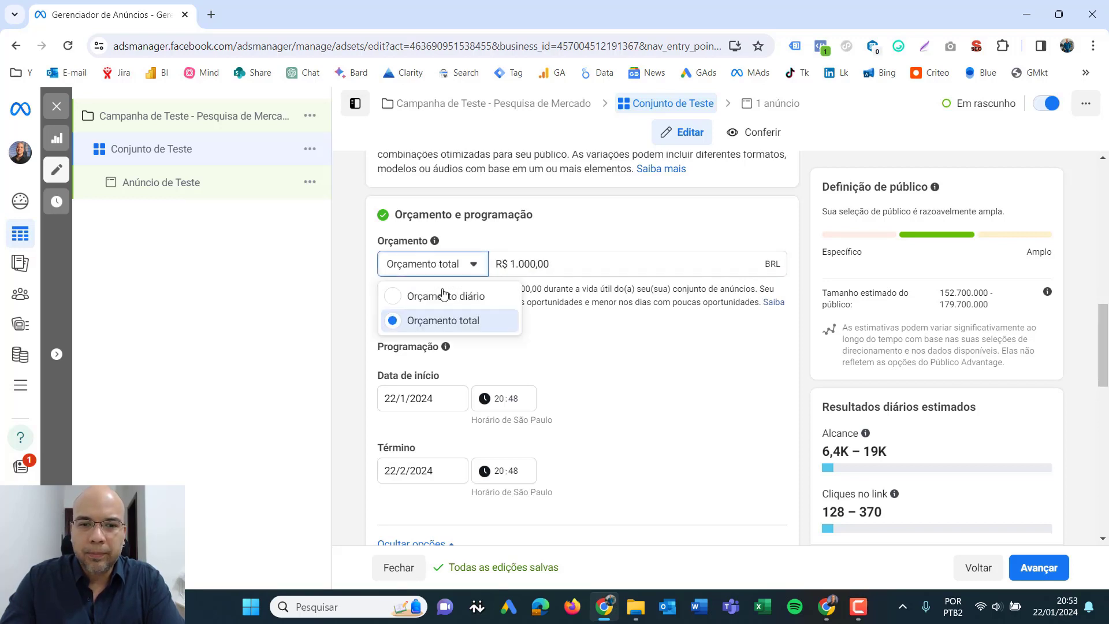
pyautogui.click(564, 262)
pyautogui.moveTo(584, 258); pyautogui.dragTo(491, 265)
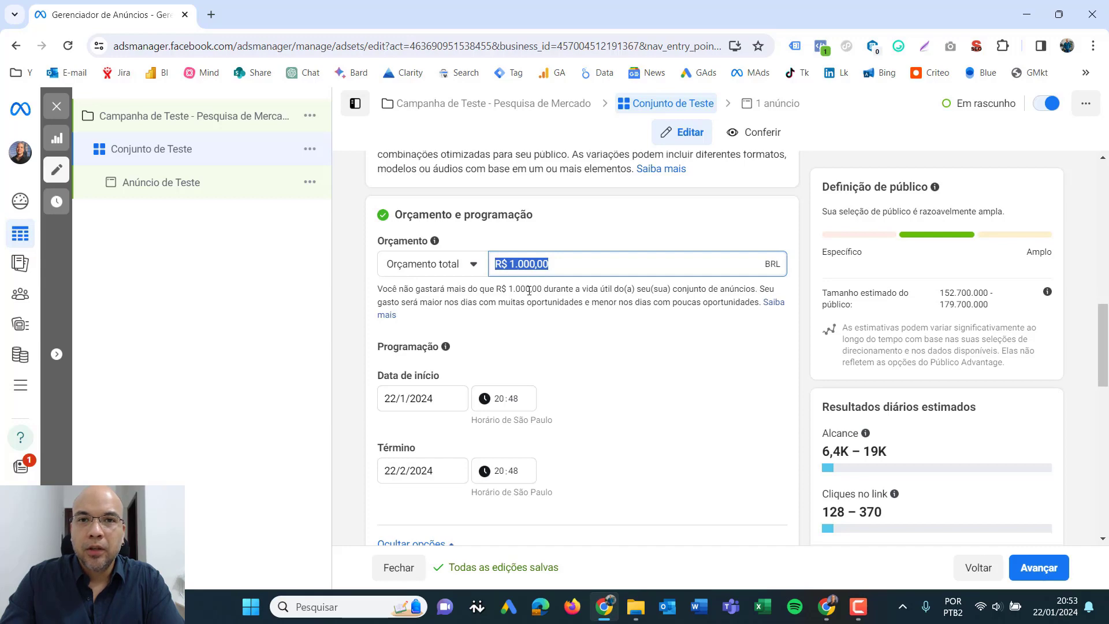
# - In the Windows calculator, divide 1000 by 30 to work out the daily equivalent of the total budget
pyautogui.click(251, 606)
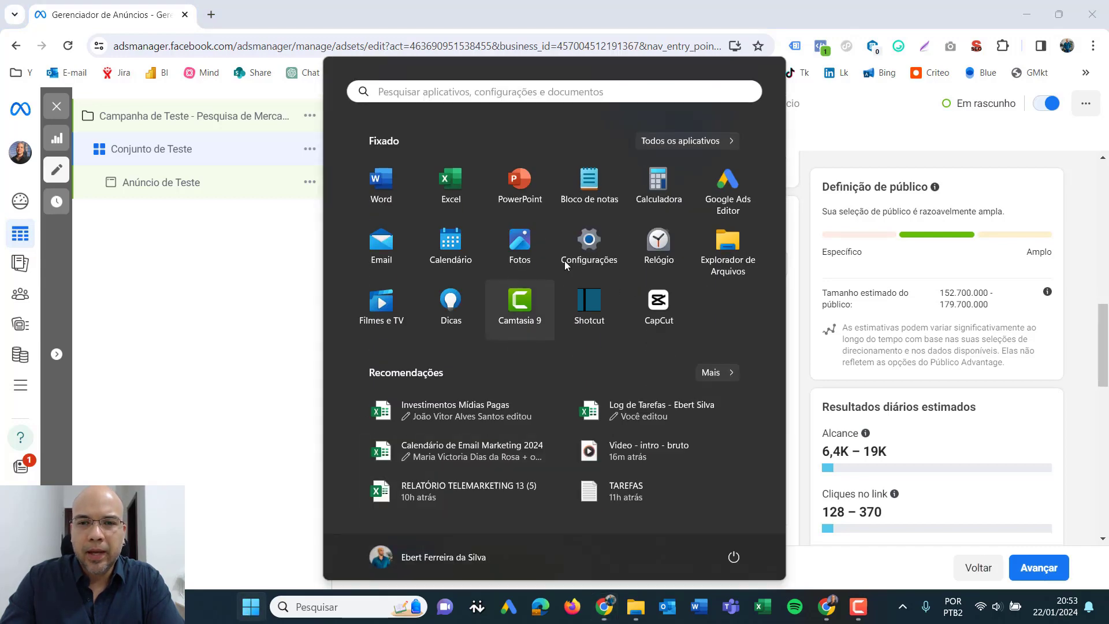
pyautogui.click(650, 185)
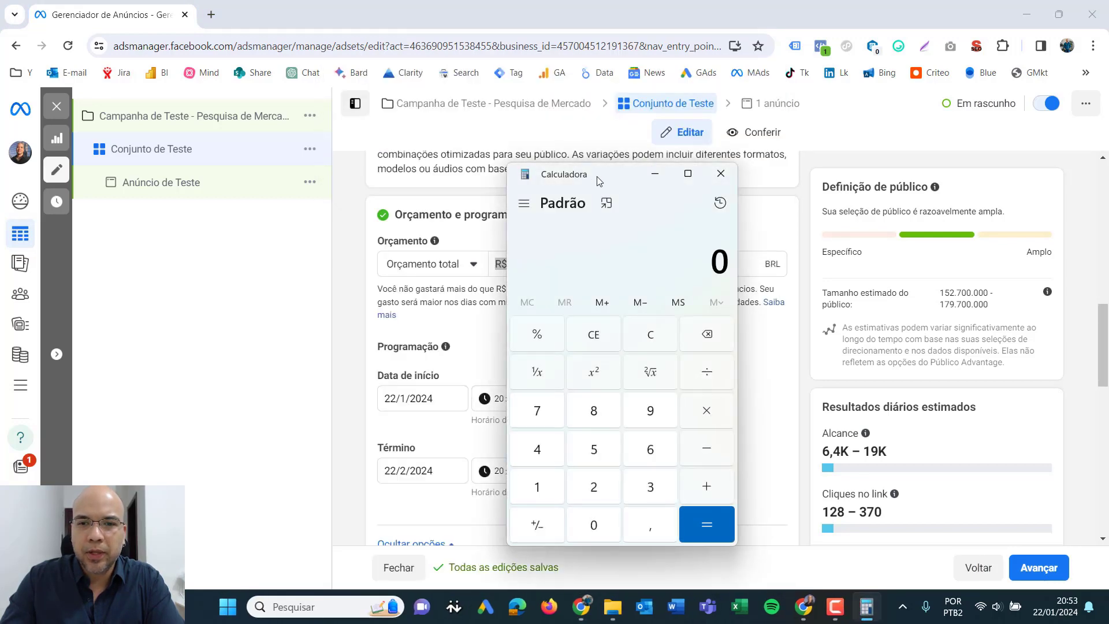
pyautogui.moveTo(596, 178); pyautogui.dragTo(890, 171)
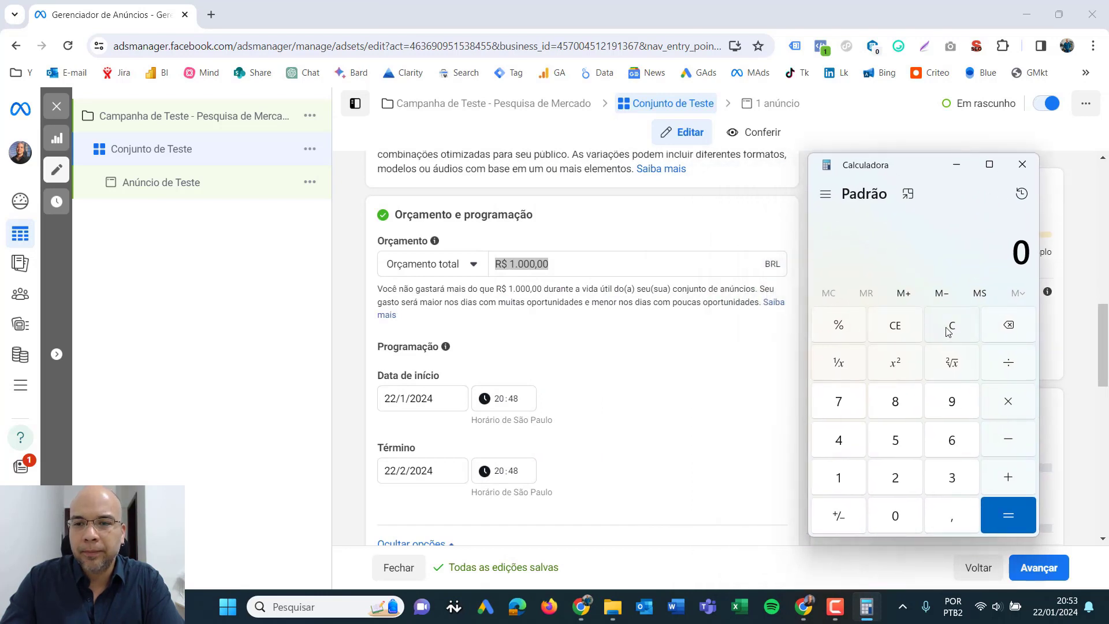
pyautogui.write('1000')
pyautogui.write('/30')
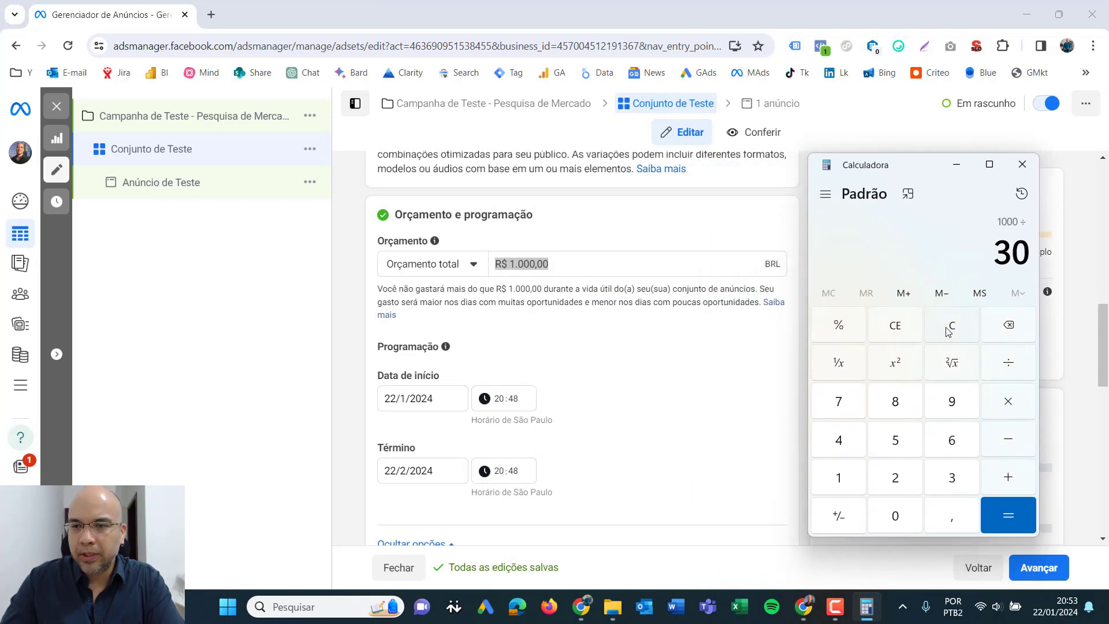
pyautogui.click(1020, 518)
pyautogui.moveTo(823, 244); pyautogui.dragTo(846, 245)
pyautogui.click(959, 167)
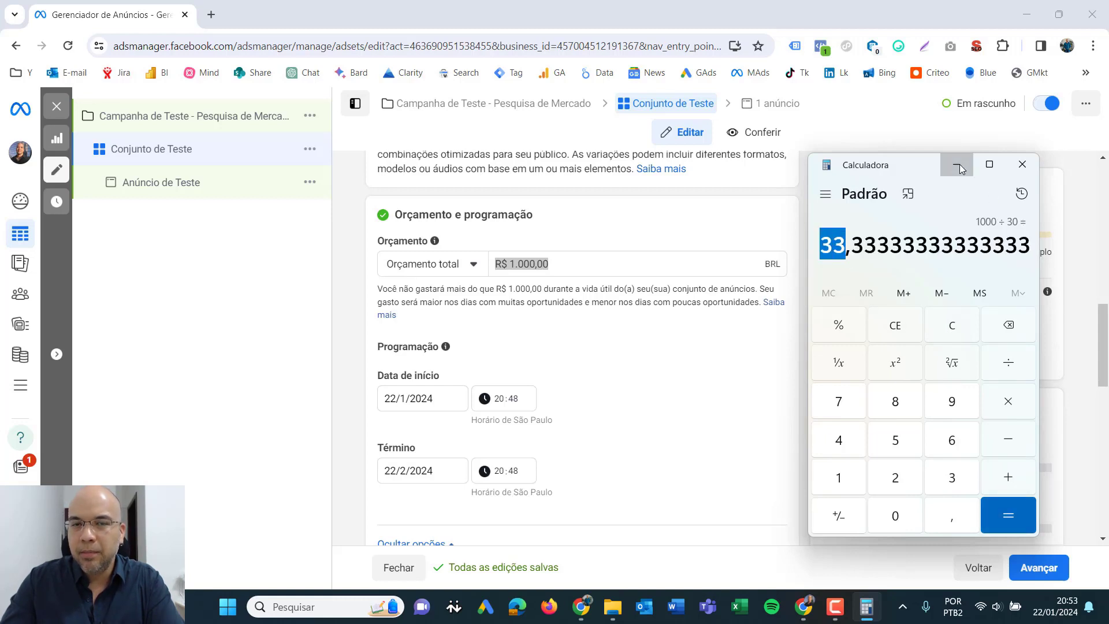
# - Change the ad set's budget type to Orçamento diário with R$ 33 per day and check the estimated daily results
pyautogui.click(474, 265)
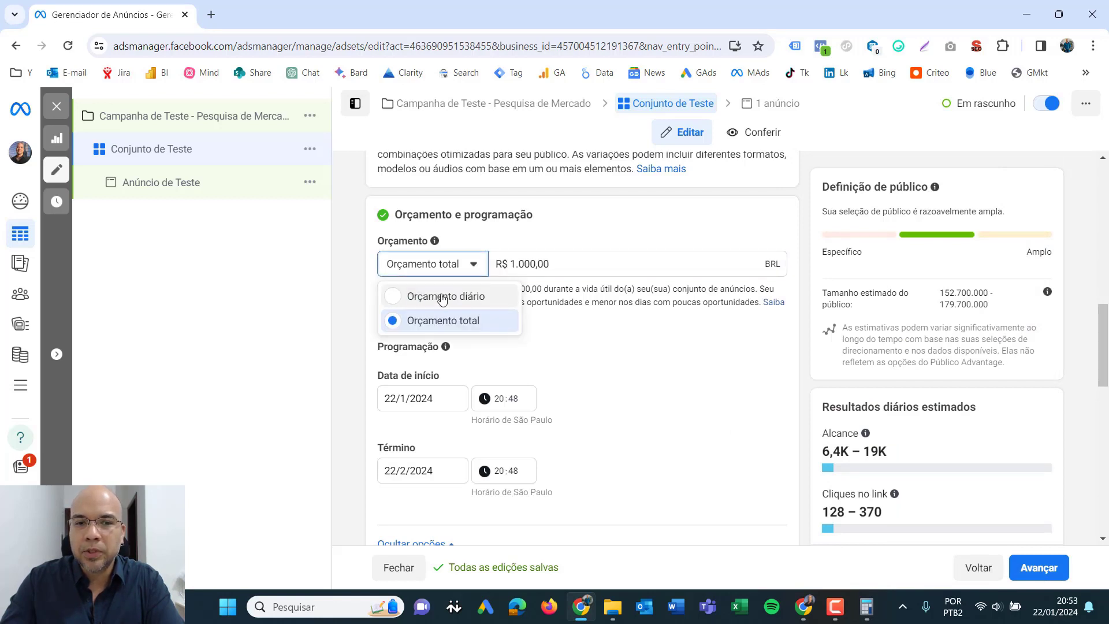
pyautogui.click(395, 299)
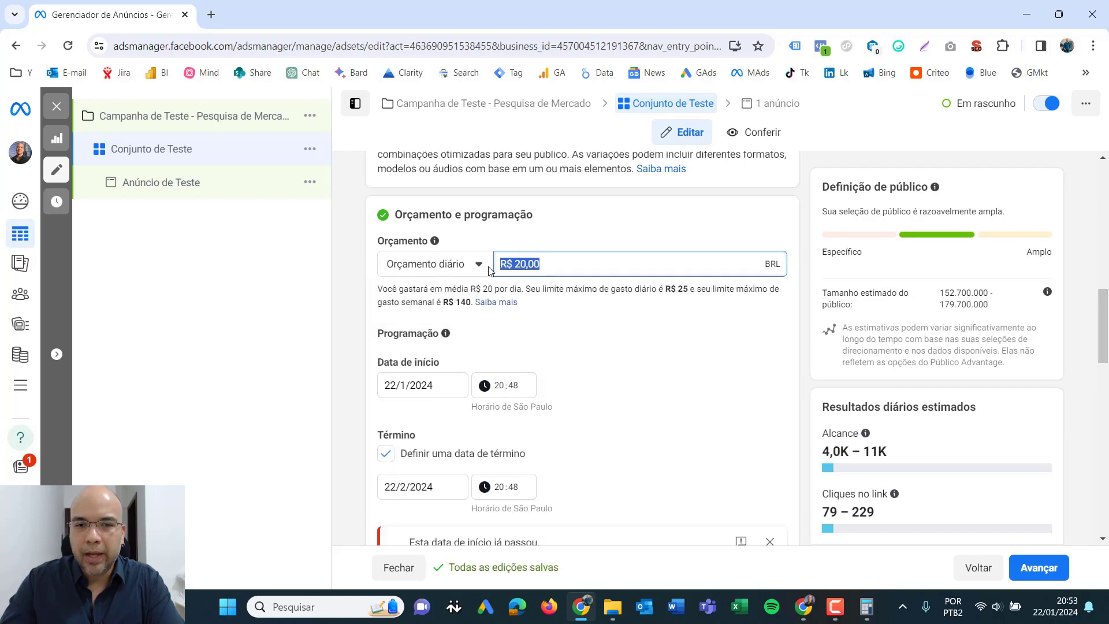
pyautogui.write('33')
pyautogui.click(347, 262)
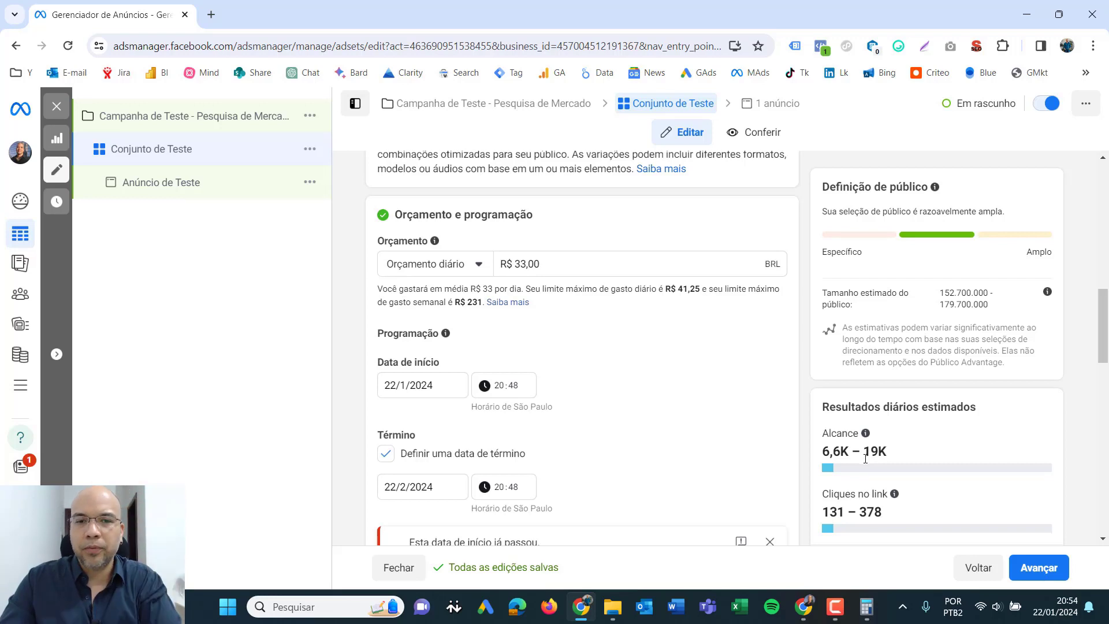
pyautogui.moveTo(822, 406); pyautogui.dragTo(984, 410)
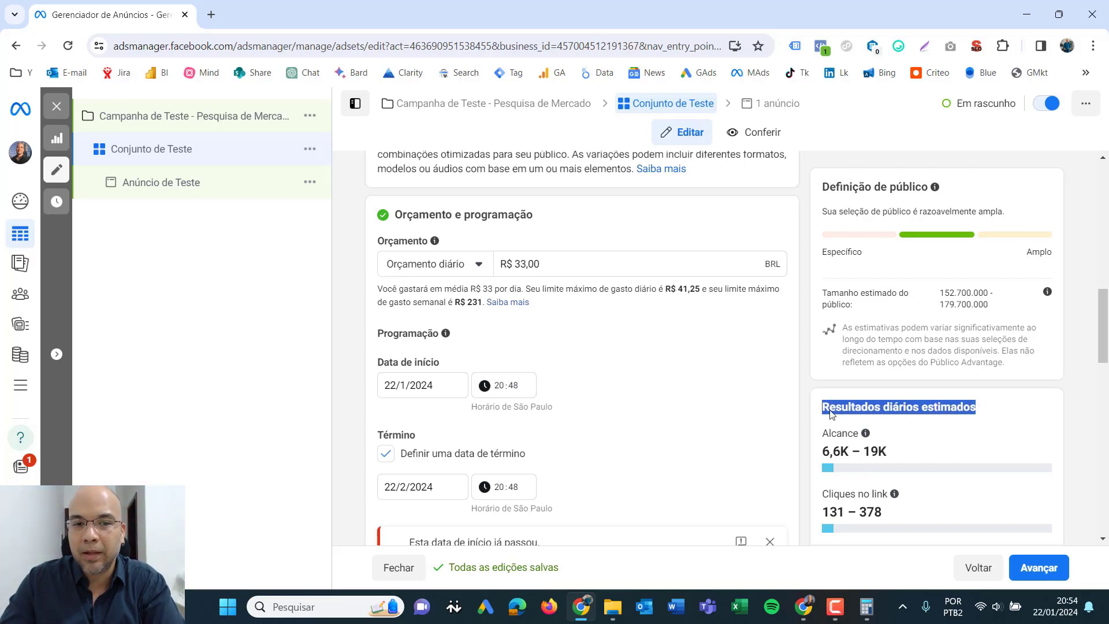
pyautogui.moveTo(559, 266); pyautogui.dragTo(496, 271)
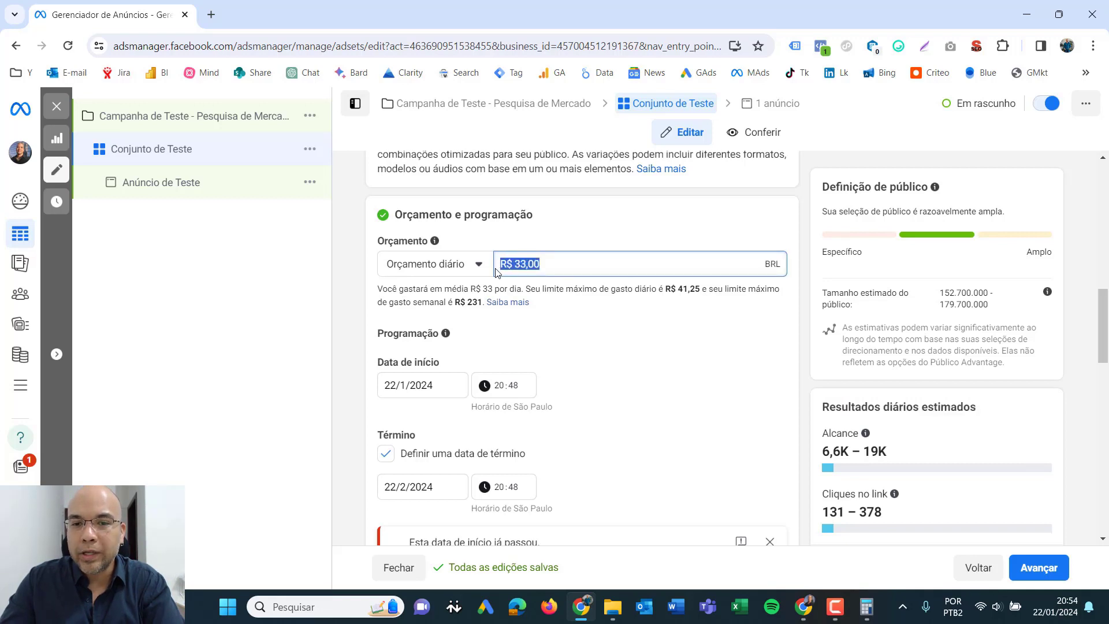
# - Set the ad set's schedule to start on 1/2/2024 and end on 29/2/2024
pyautogui.scroll(-2, 572, 327)
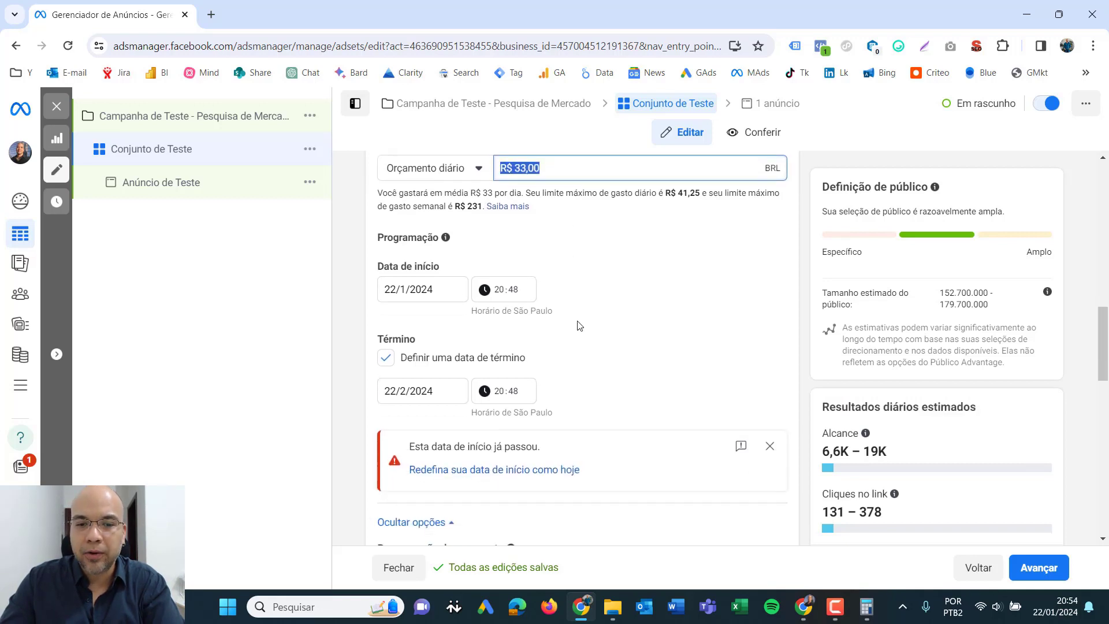
pyautogui.scroll(2, 614, 320)
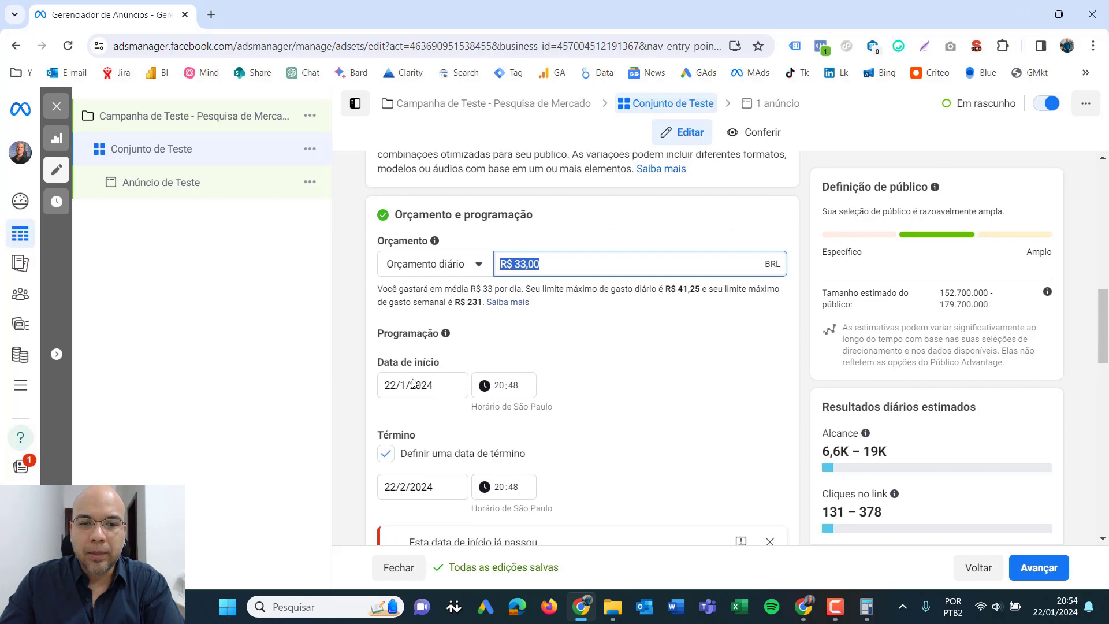
pyautogui.click(438, 385)
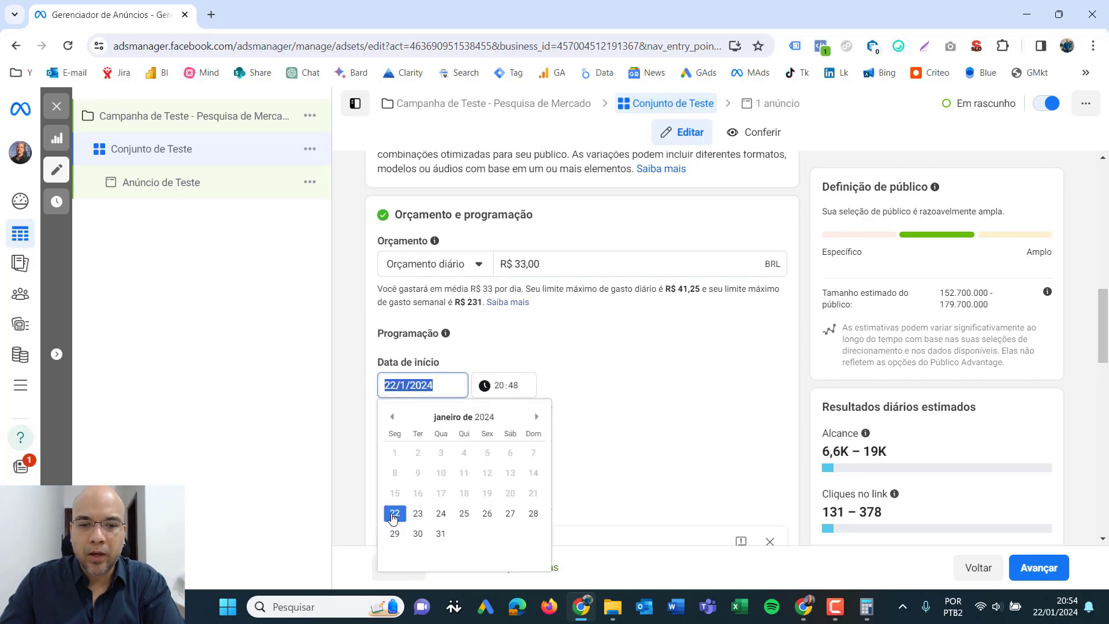
pyautogui.click(537, 416)
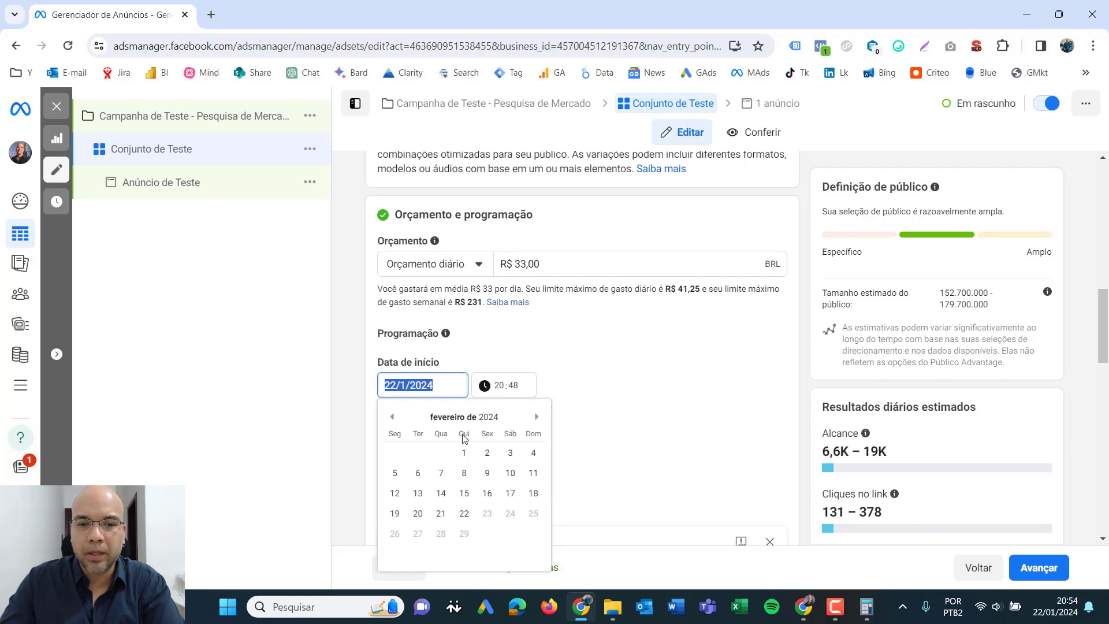
pyautogui.click(464, 455)
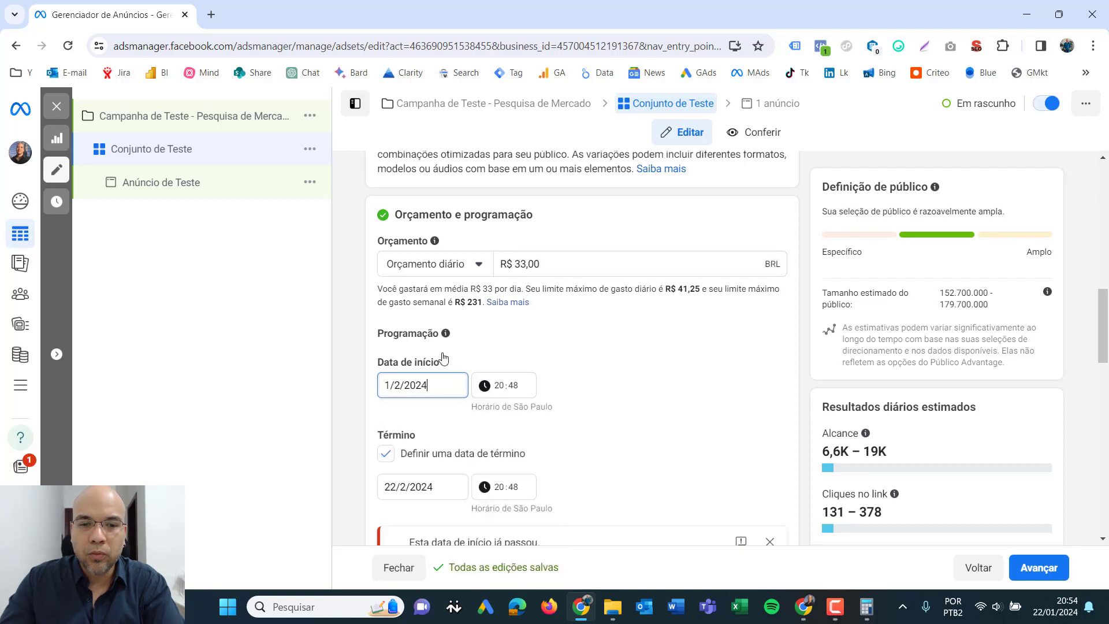
pyautogui.scroll(-2, 612, 416)
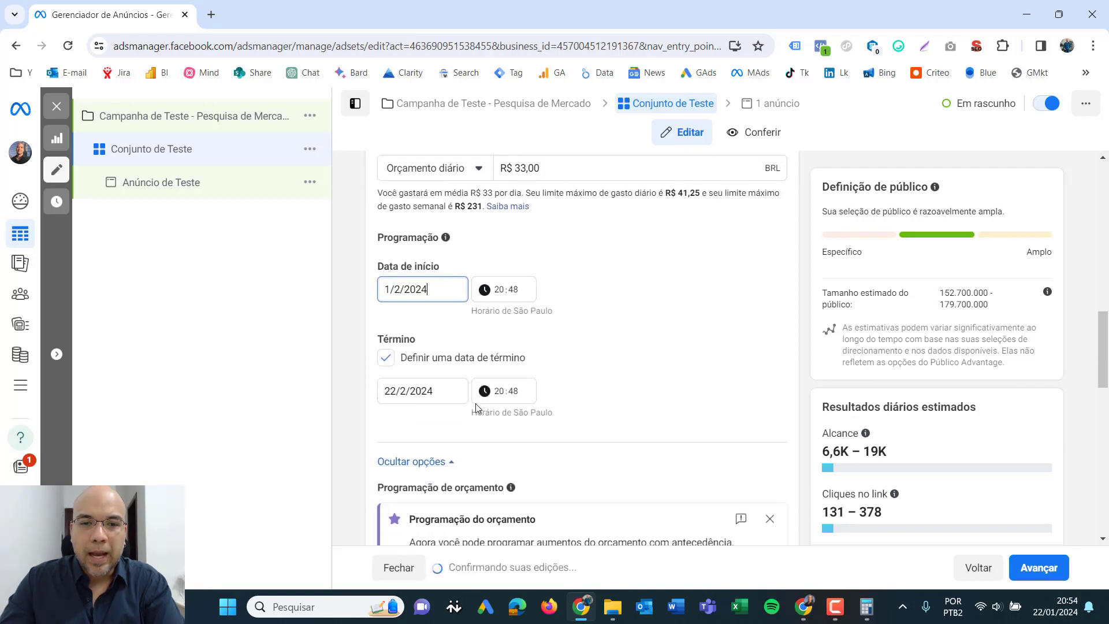
pyautogui.click(418, 393)
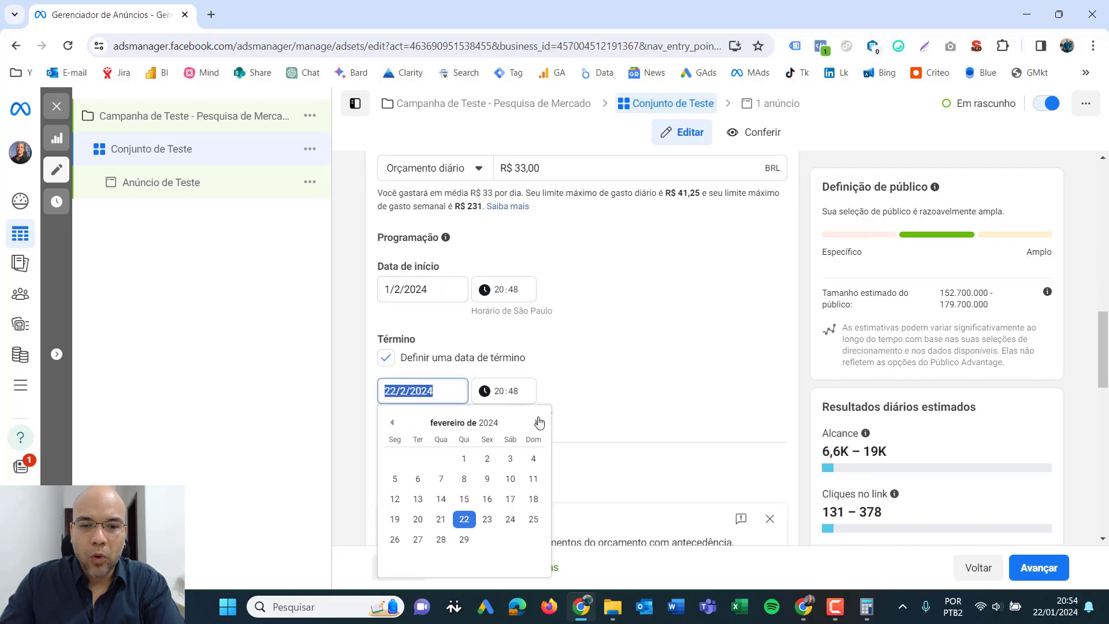
pyautogui.click(536, 422)
pyautogui.click(394, 423)
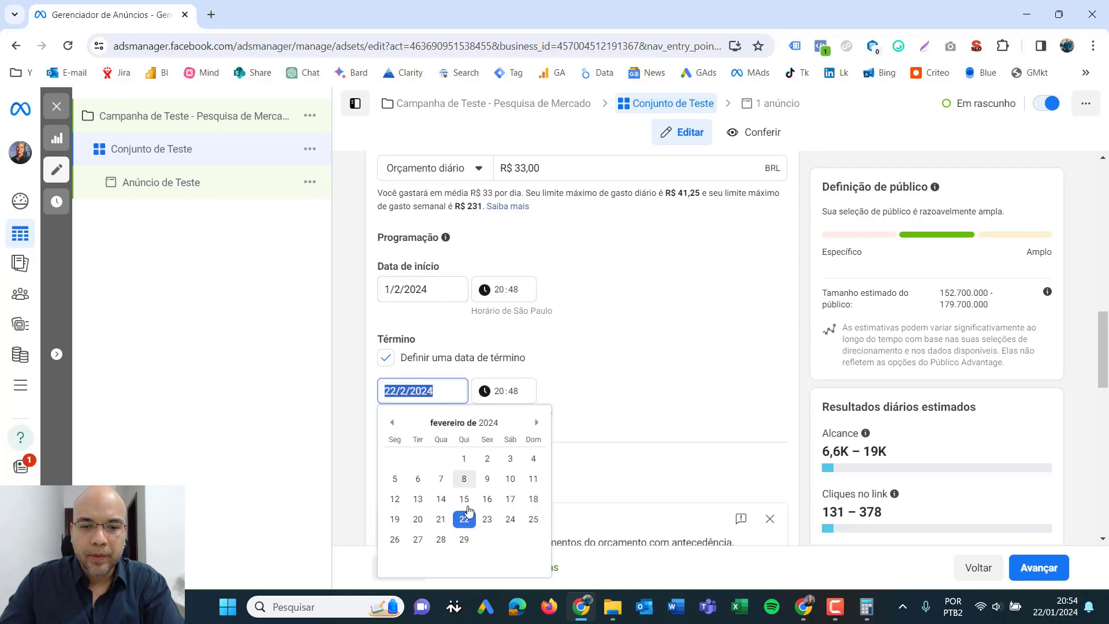
pyautogui.click(464, 539)
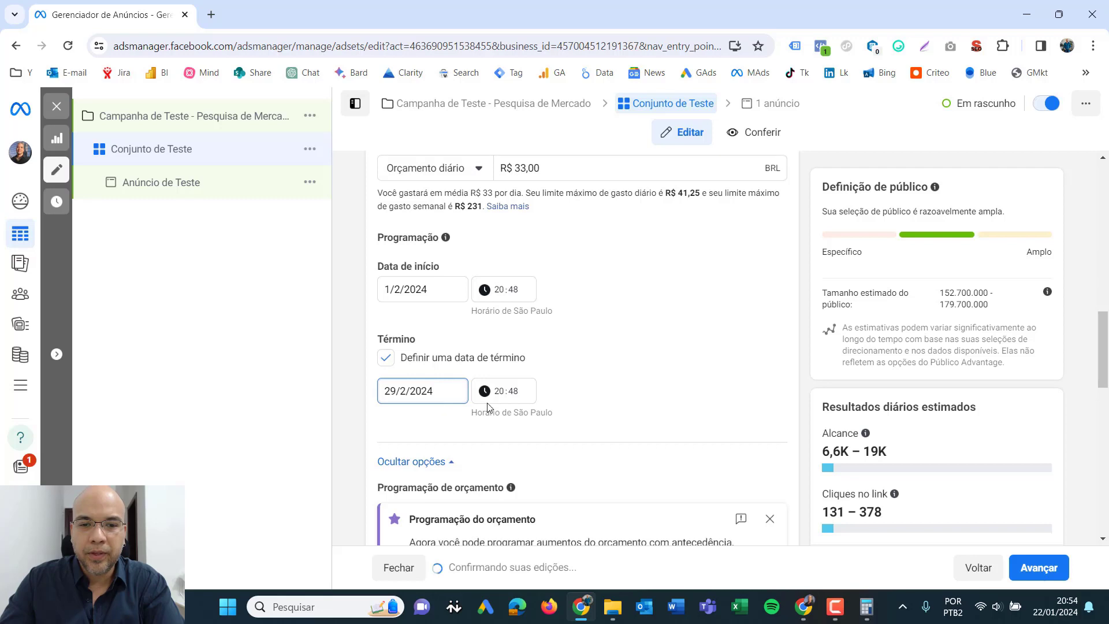
# - Set the schedule's start time to 07:00 and its end time to 23:00
pyautogui.click(497, 291)
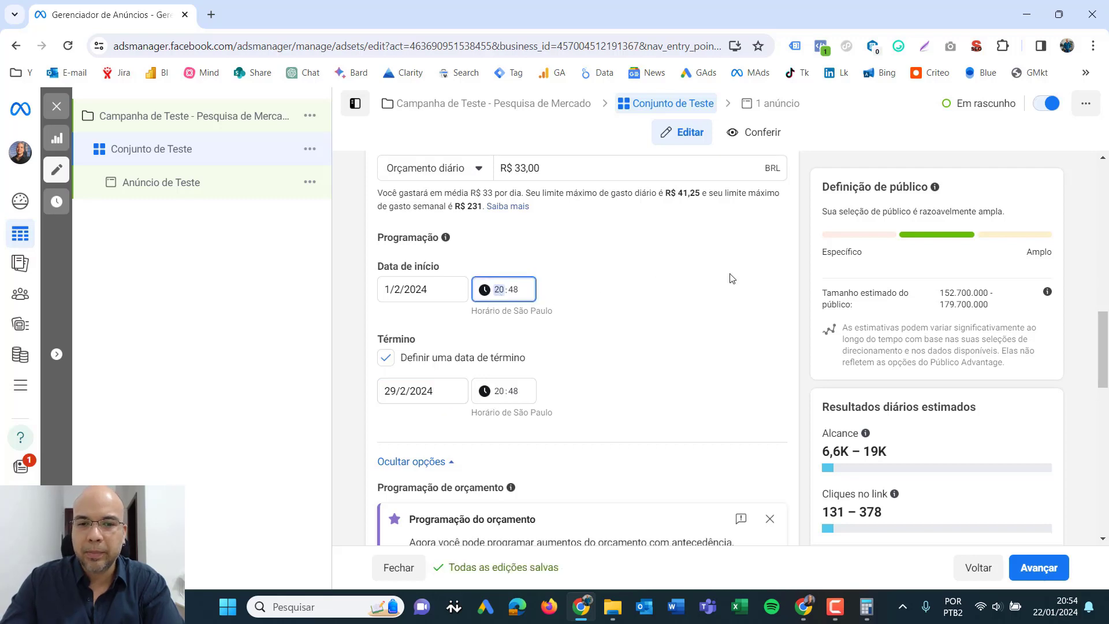
pyautogui.write('0700')
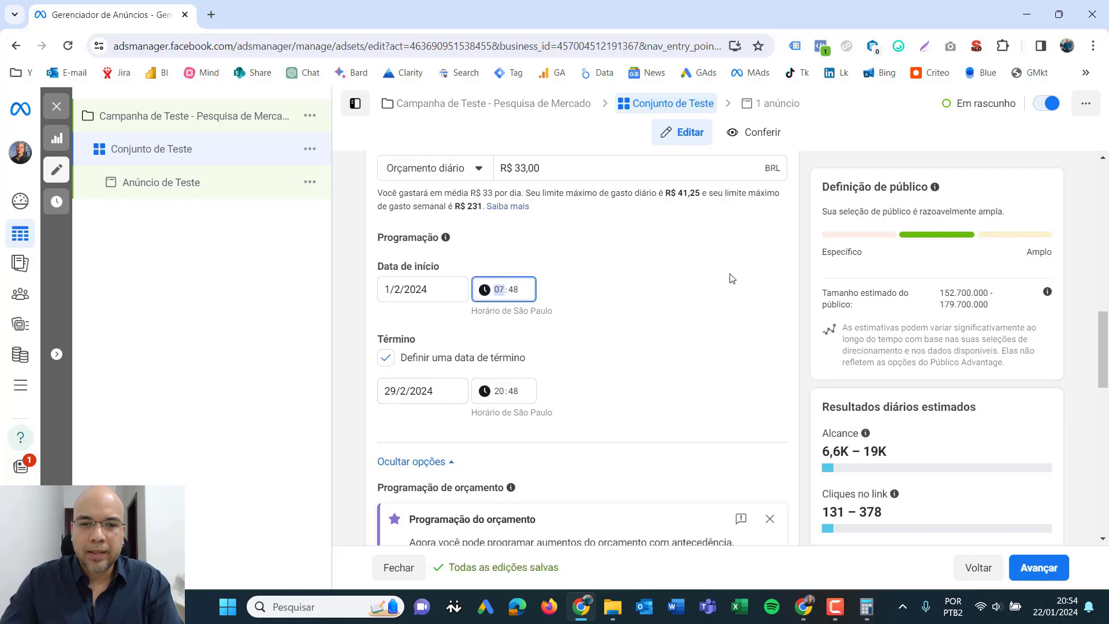
pyautogui.click(496, 398)
pyautogui.write('23:')
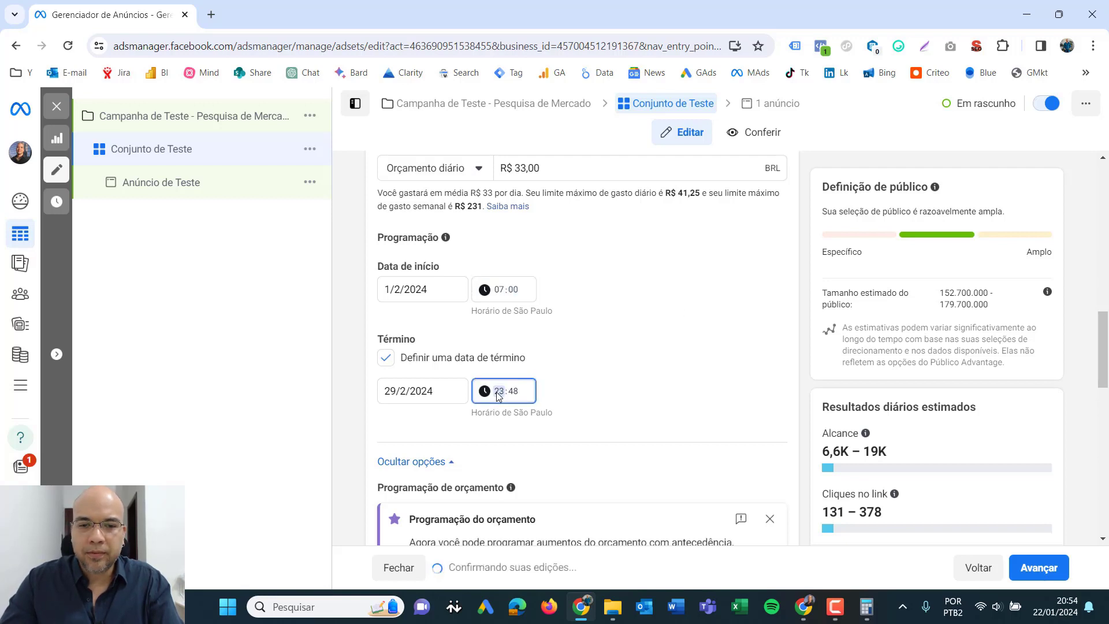
pyautogui.write('00')
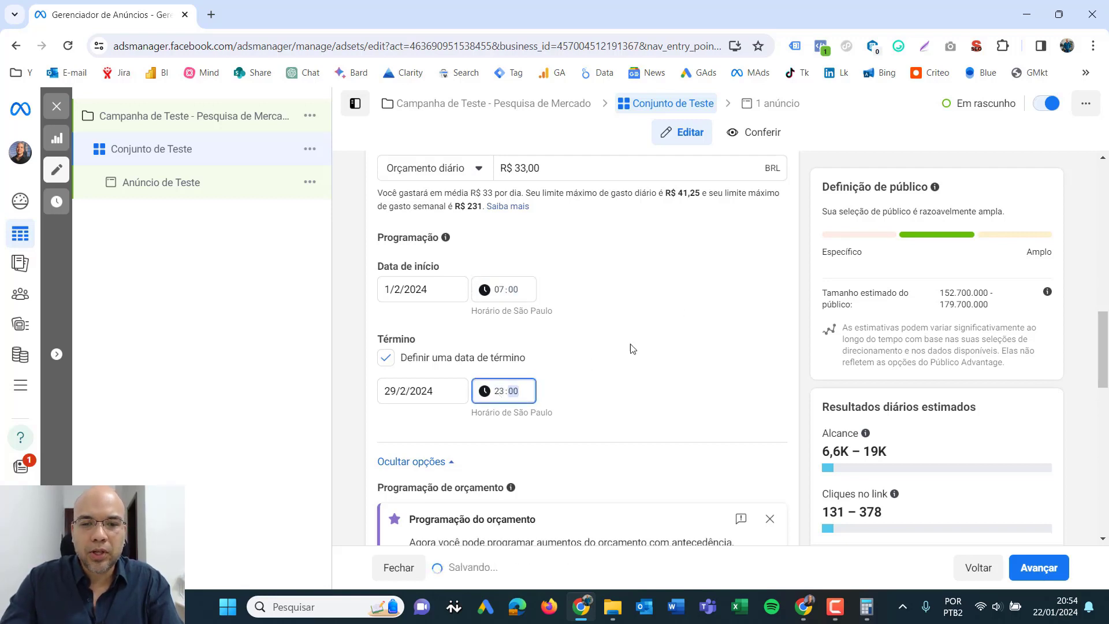
pyautogui.click(677, 319)
pyautogui.scroll(2, 715, 335)
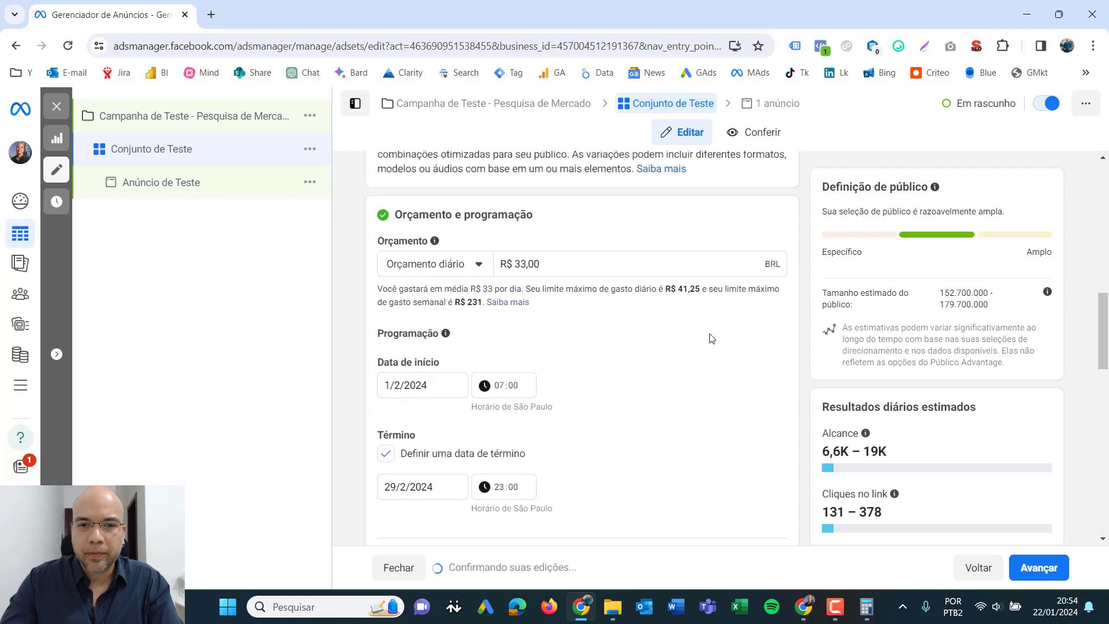
# - Switch the ad set's budget type back to Orçamento total
pyautogui.moveTo(548, 264); pyautogui.dragTo(498, 272)
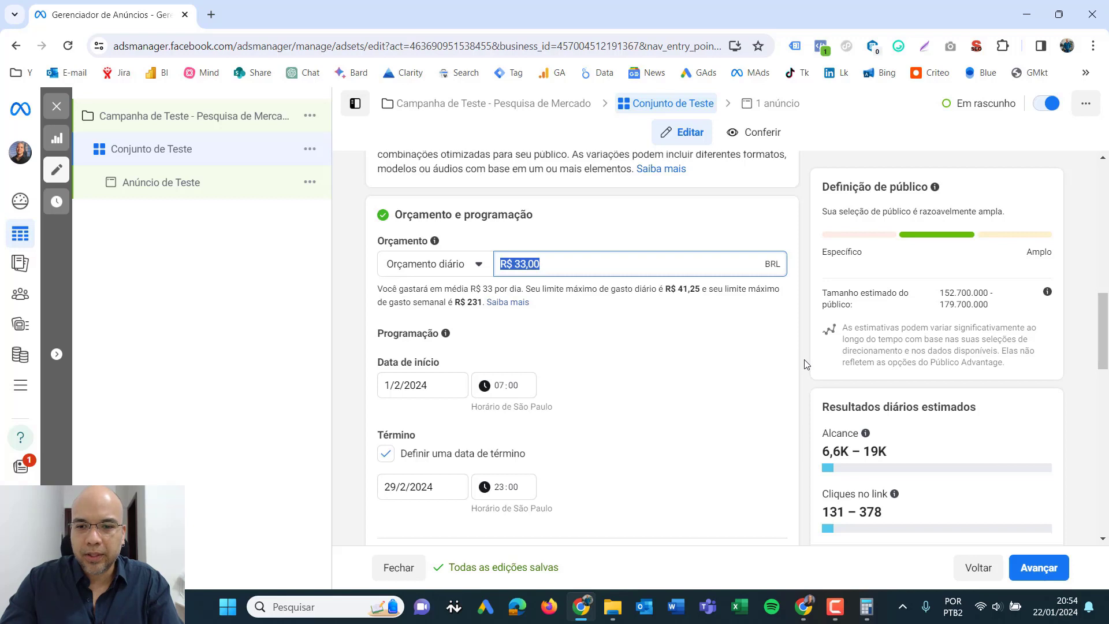
pyautogui.click(475, 265)
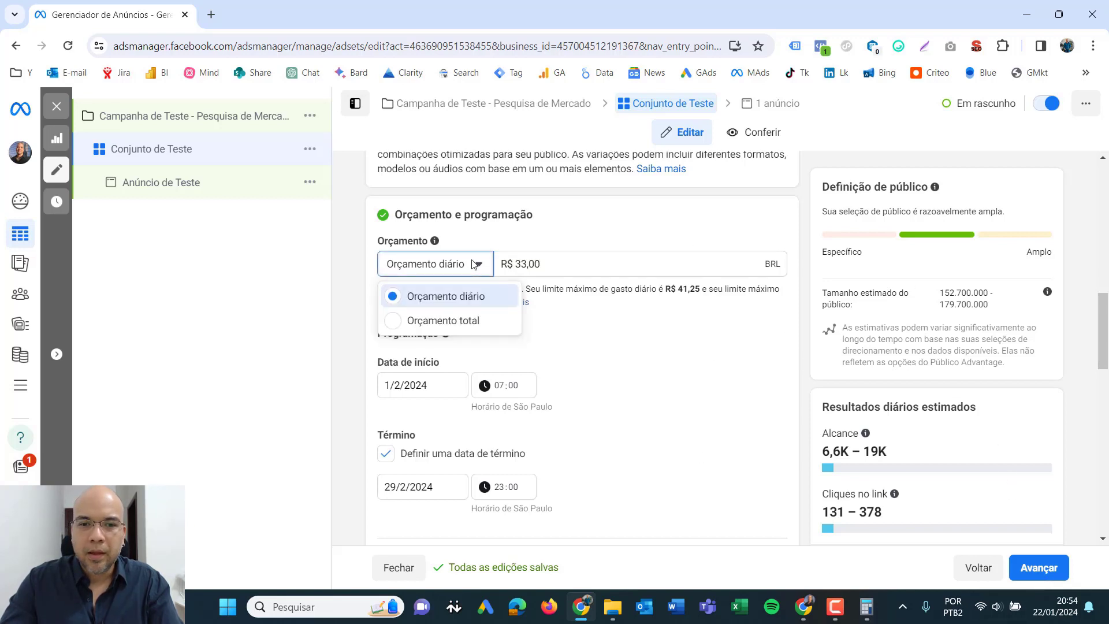
pyautogui.click(416, 322)
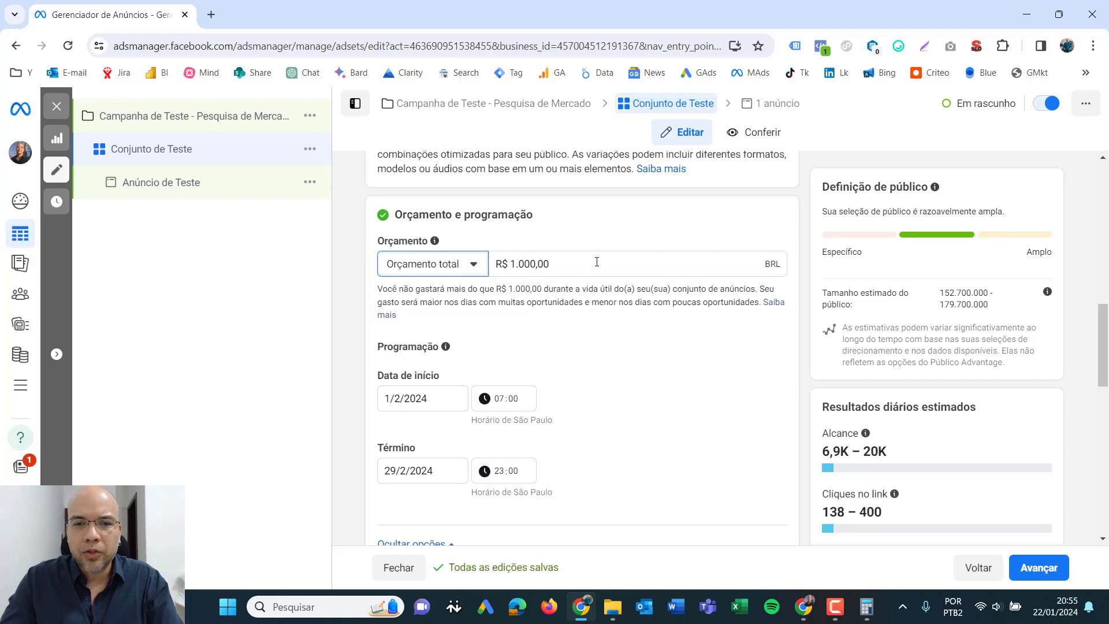
pyautogui.moveTo(596, 264); pyautogui.dragTo(484, 273)
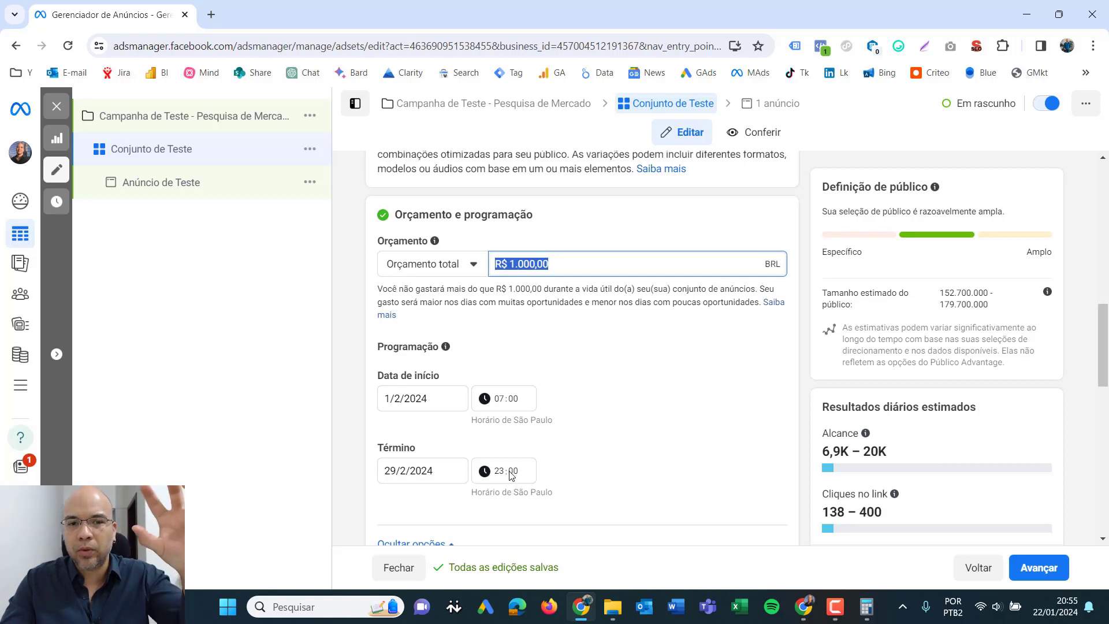
pyautogui.click(638, 379)
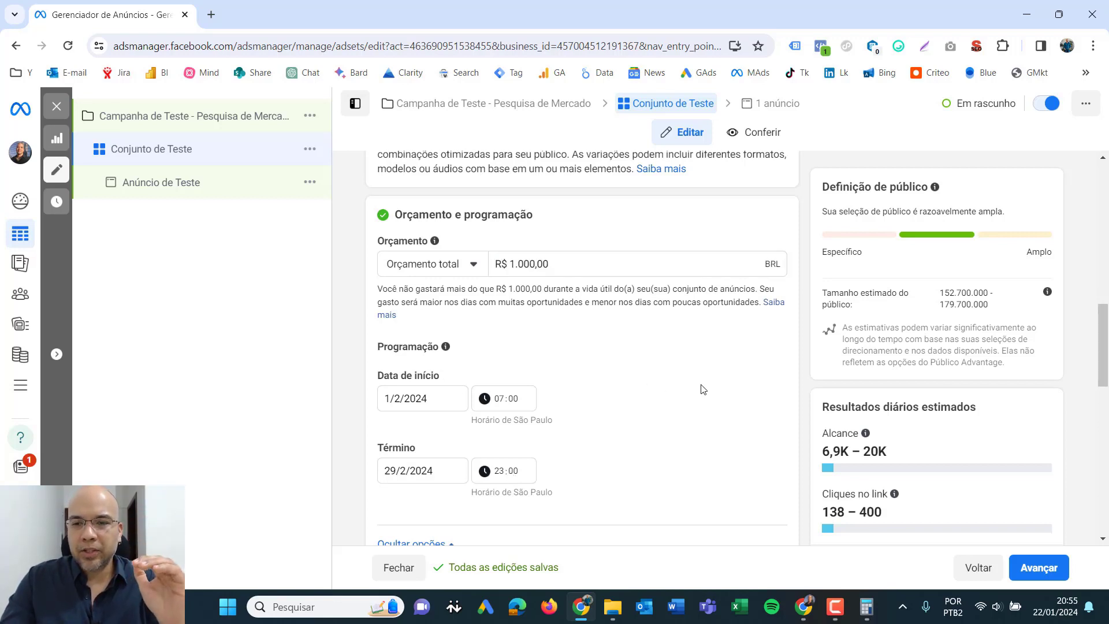
# - Switch the ad set from Público Advantage+ to the original audience options
pyautogui.scroll(-3, 731, 381)
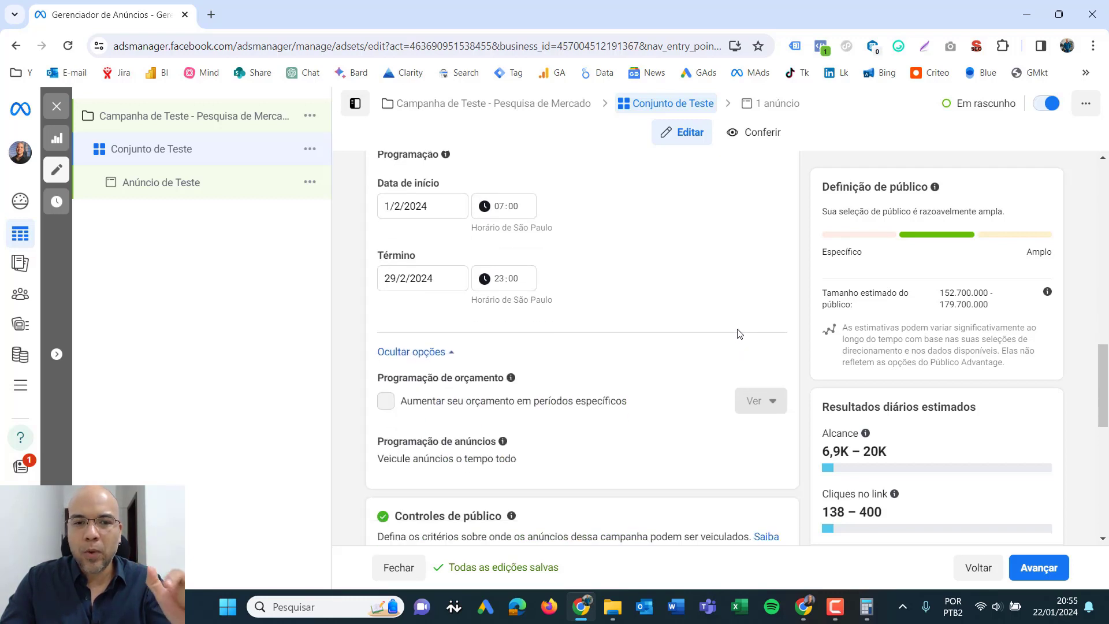
pyautogui.scroll(-3, 741, 322)
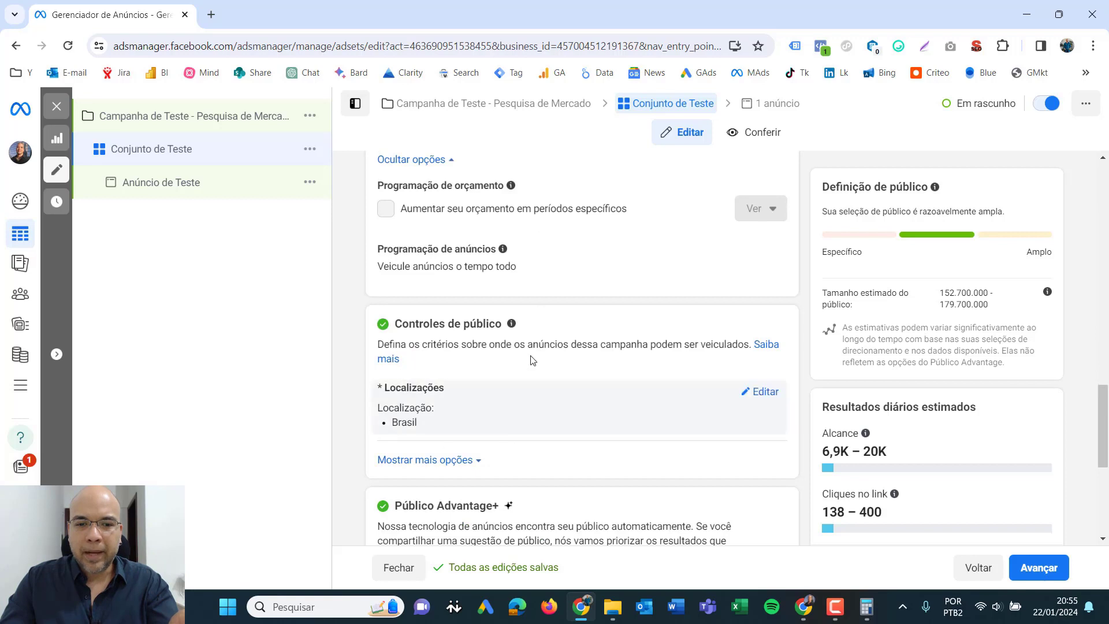
pyautogui.scroll(-3, 491, 358)
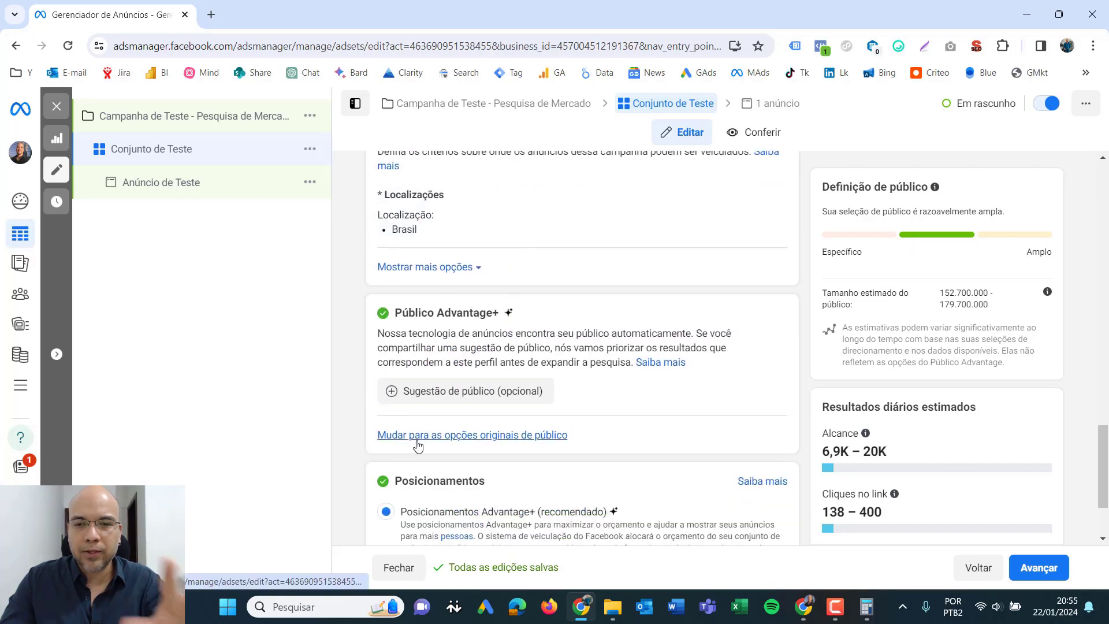
pyautogui.scroll(2, 673, 402)
pyautogui.scroll(-2, 674, 401)
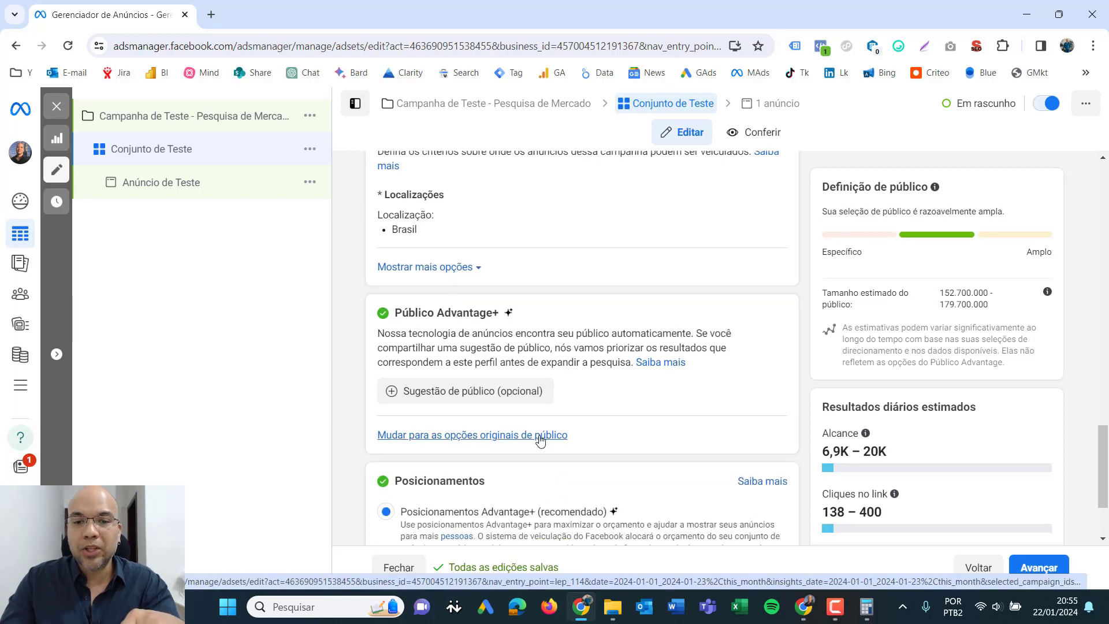
pyautogui.click(540, 440)
pyautogui.click(535, 358)
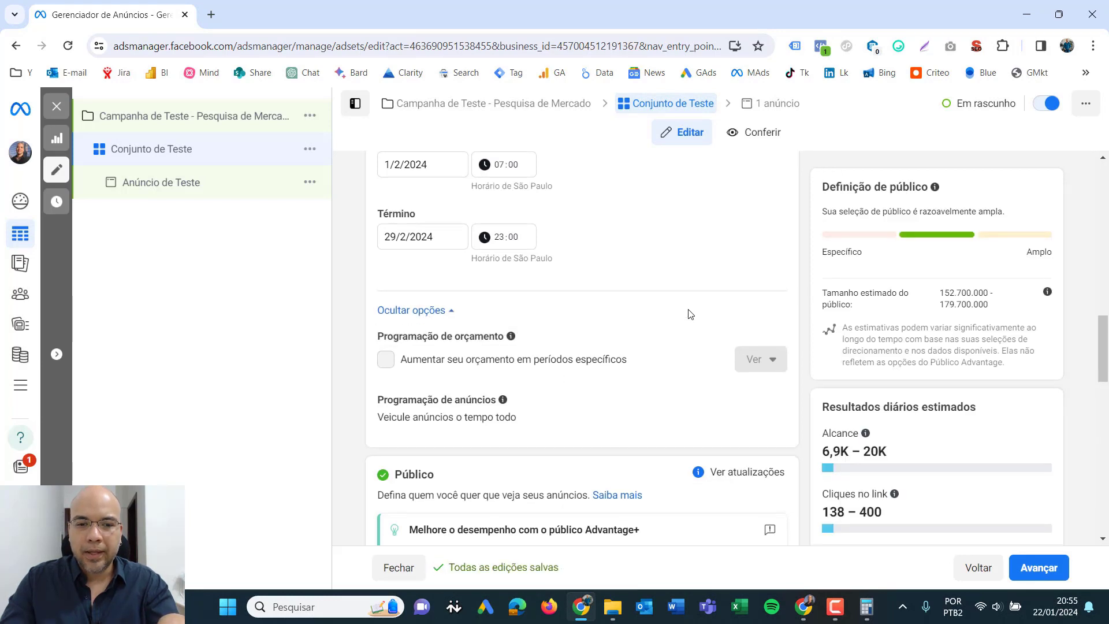
pyautogui.scroll(-5, 689, 315)
pyautogui.scroll(-5, 689, 314)
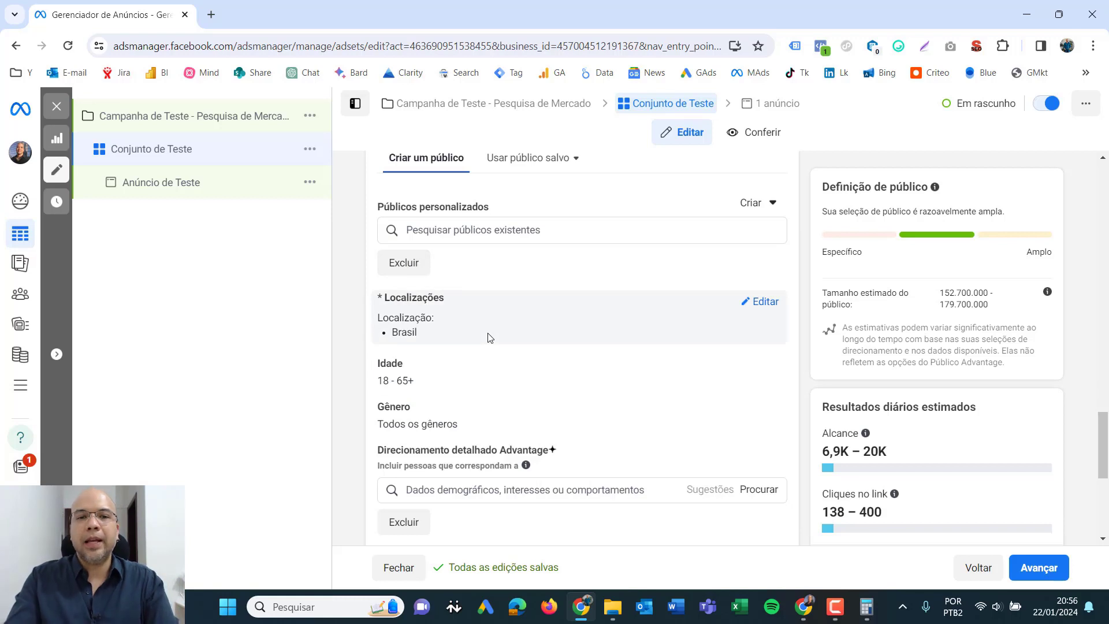
# - Remove Brasil from the ad set audience's locations
pyautogui.doubleClick(398, 328)
pyautogui.click(425, 333)
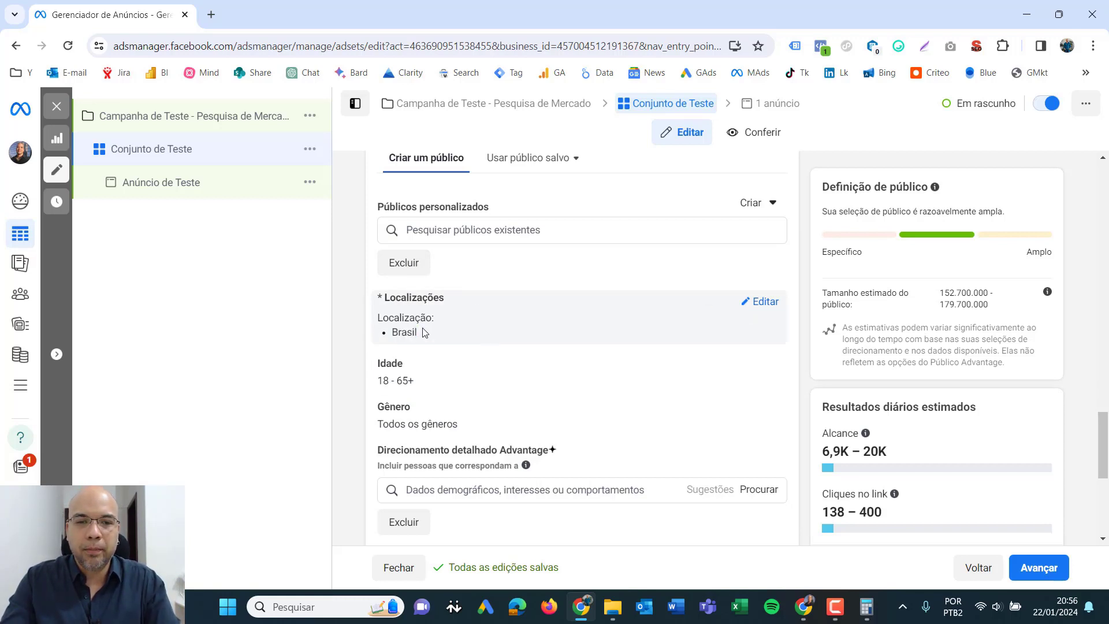
pyautogui.click(761, 303)
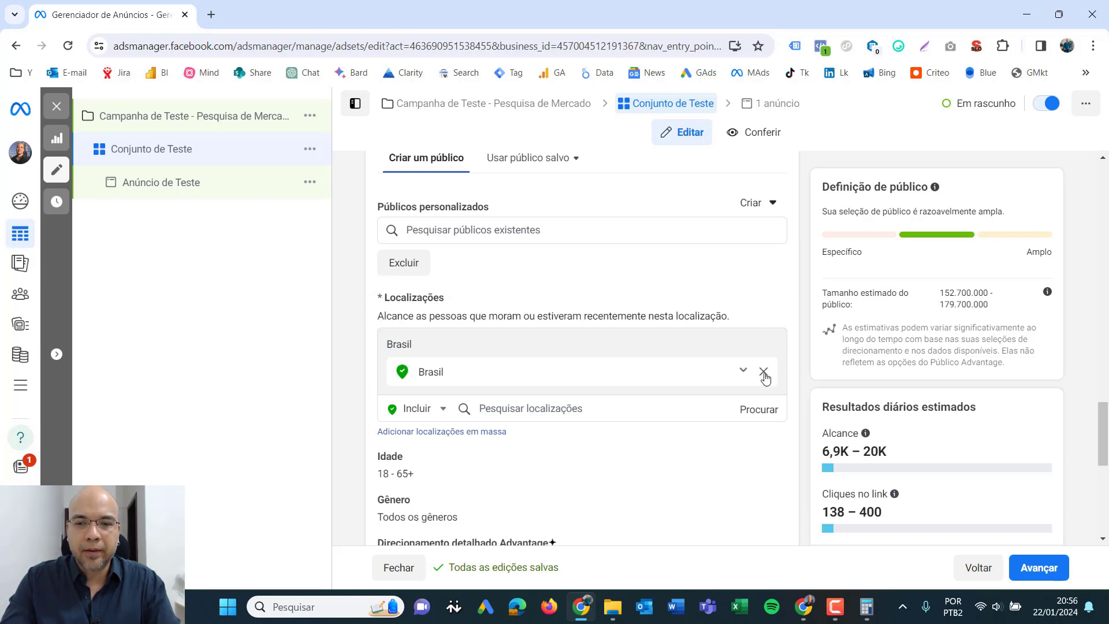
pyautogui.click(764, 371)
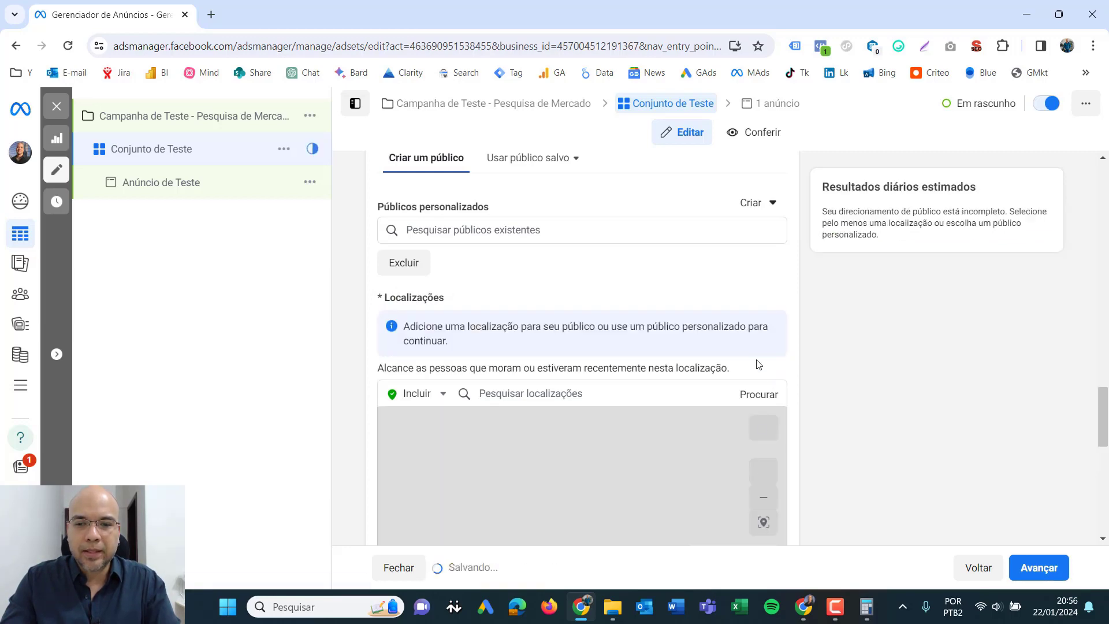
# - Add the city of Rio de Janeiro, Rio de Janeiro (state), Brasil as an included audience location
pyautogui.scroll(-3, 775, 362)
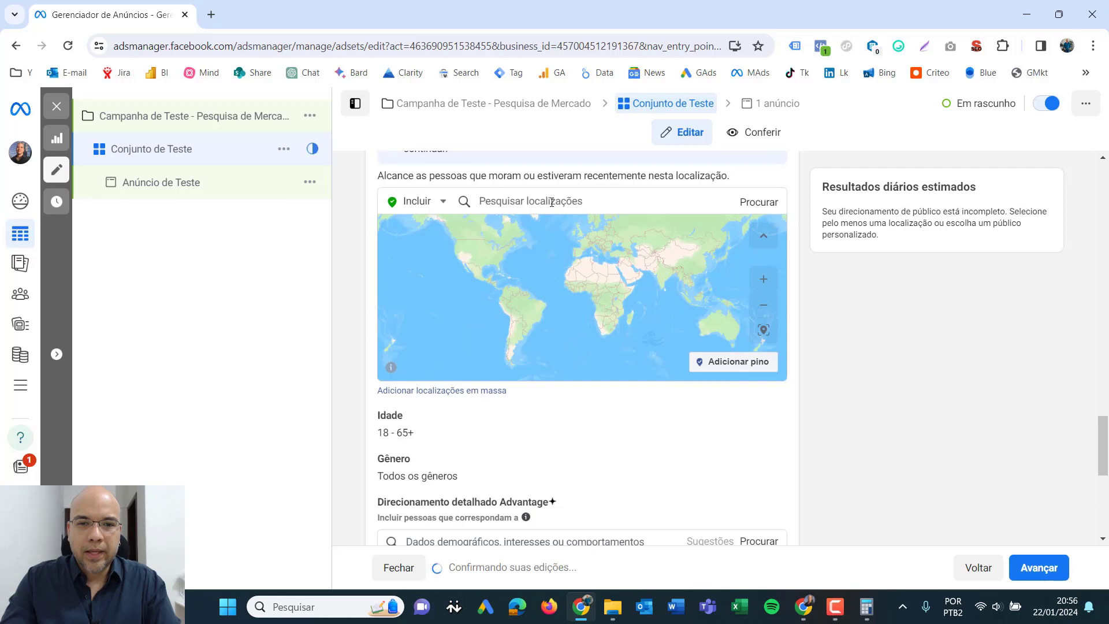
pyautogui.click(523, 201)
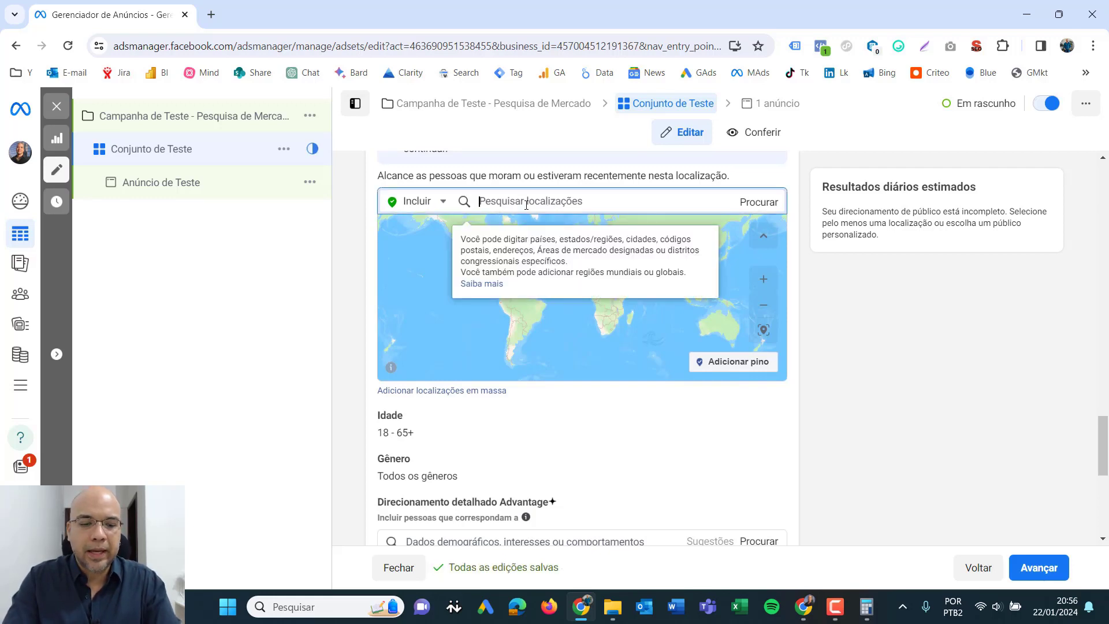
pyautogui.write('r')
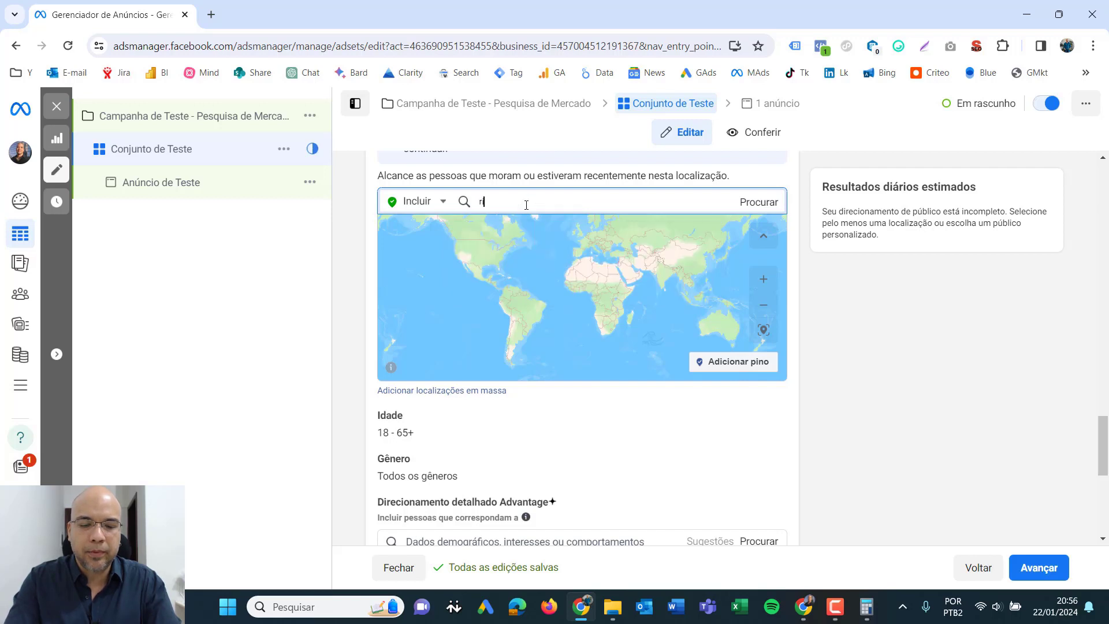
pyautogui.write('io de janeiro')
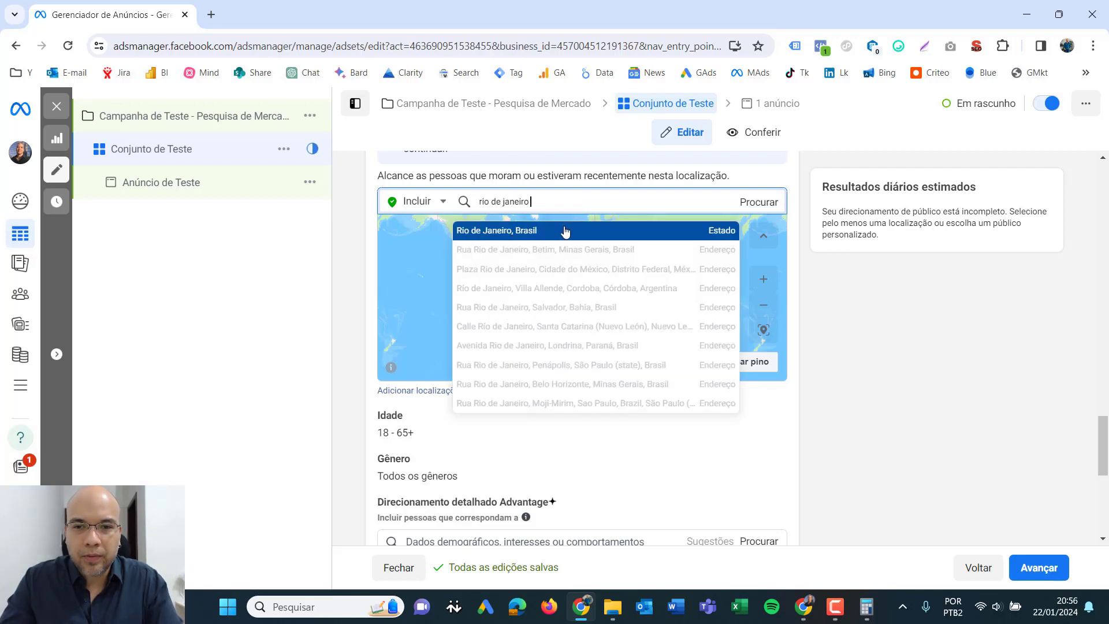
pyautogui.hotkey('ctrl', 'a')
pyautogui.write('Rio de Janeiro')
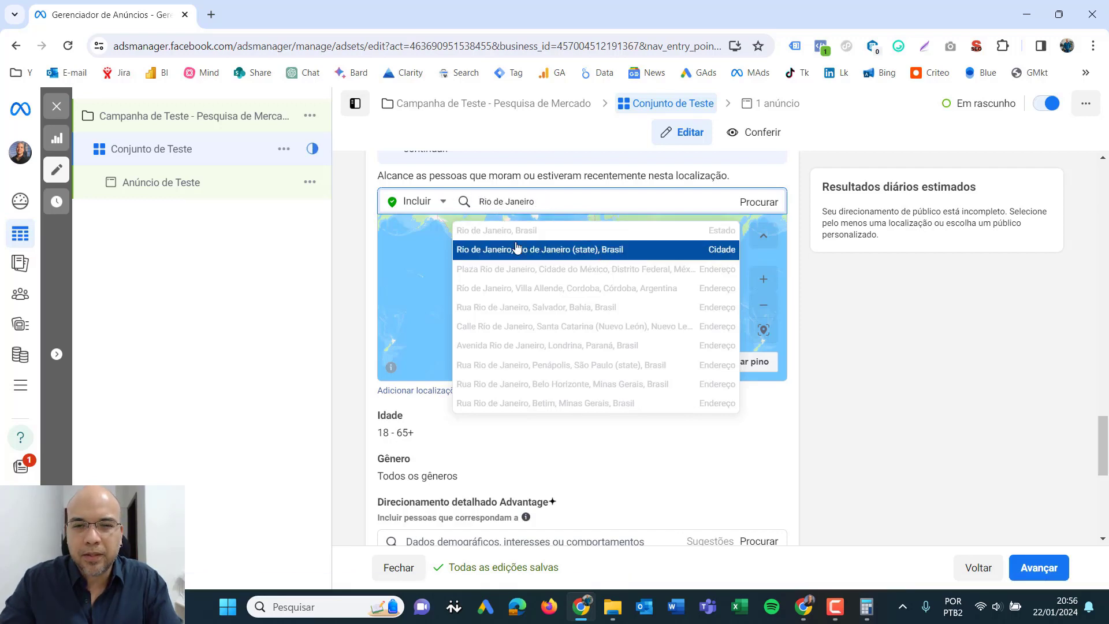
pyautogui.moveTo(477, 203); pyautogui.dragTo(559, 203)
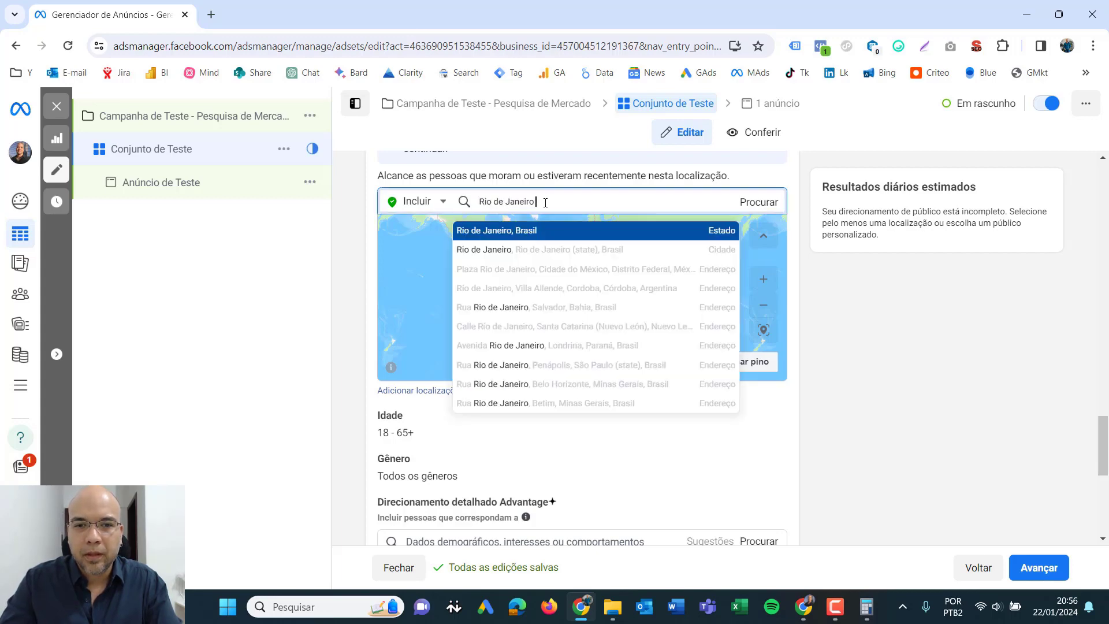
pyautogui.click(598, 254)
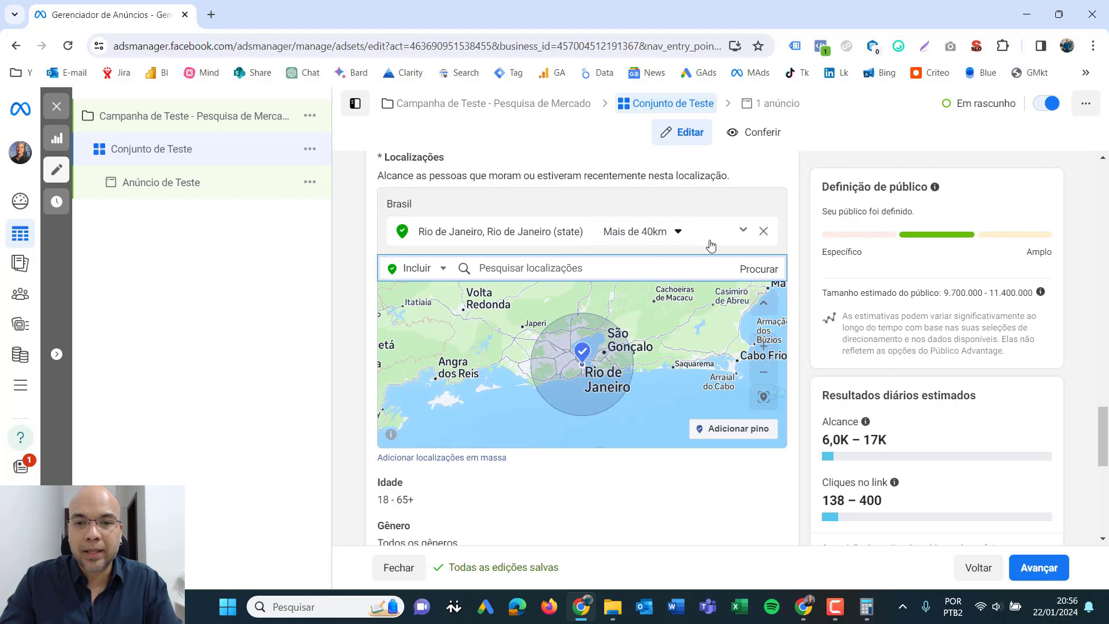
# - Set the reach radius around the Rio de Janeiro city location to 20 km
pyautogui.click(679, 232)
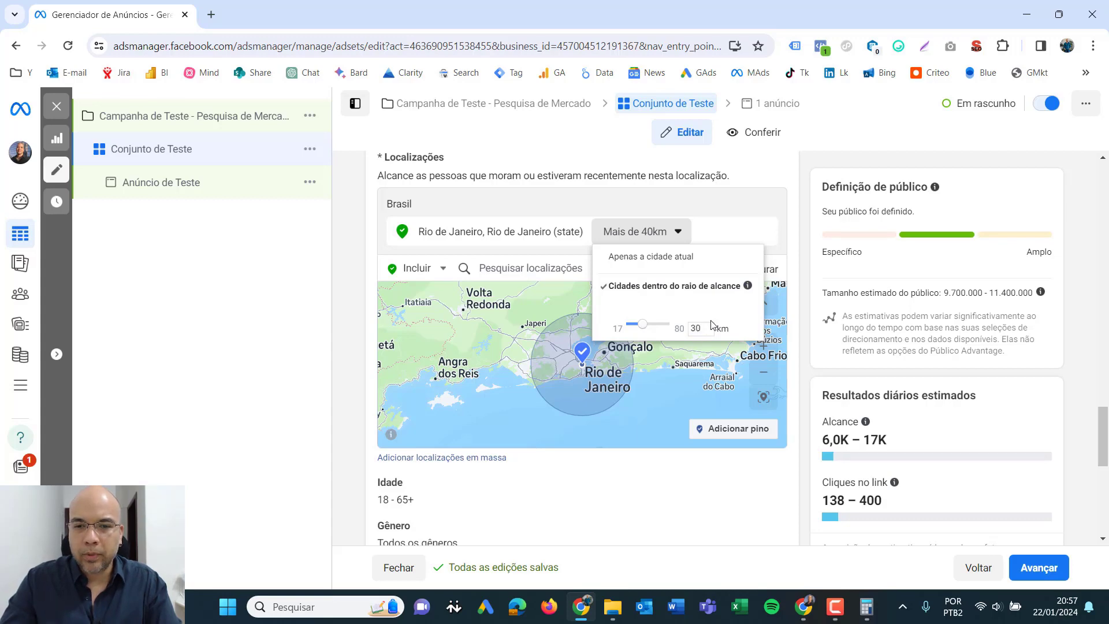
pyautogui.press('Return')
pyautogui.click(676, 233)
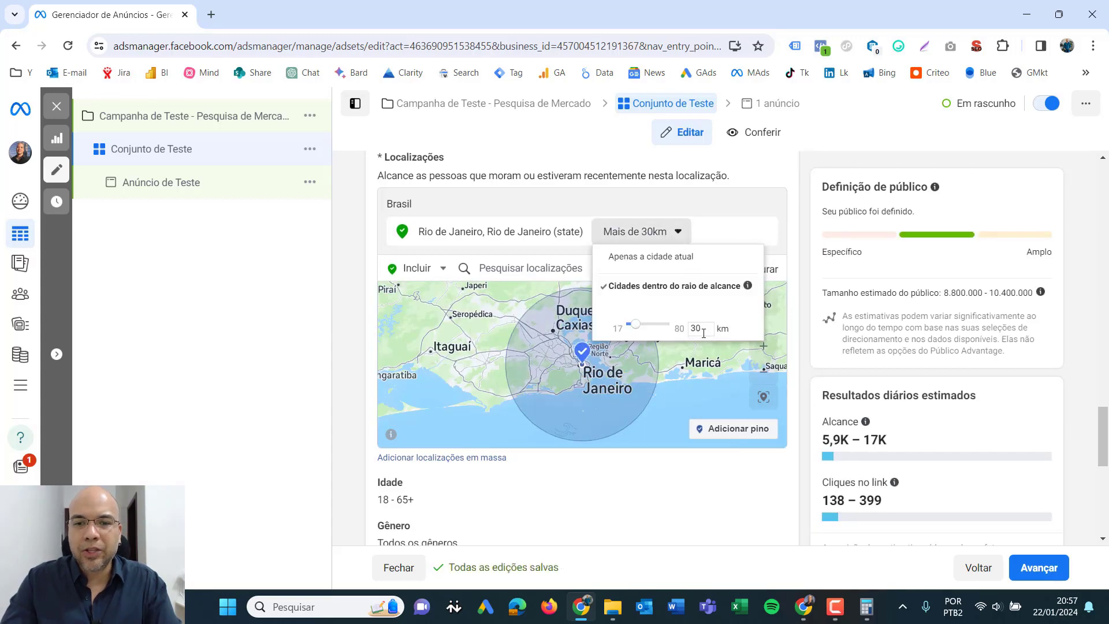
pyautogui.moveTo(704, 333); pyautogui.dragTo(687, 329)
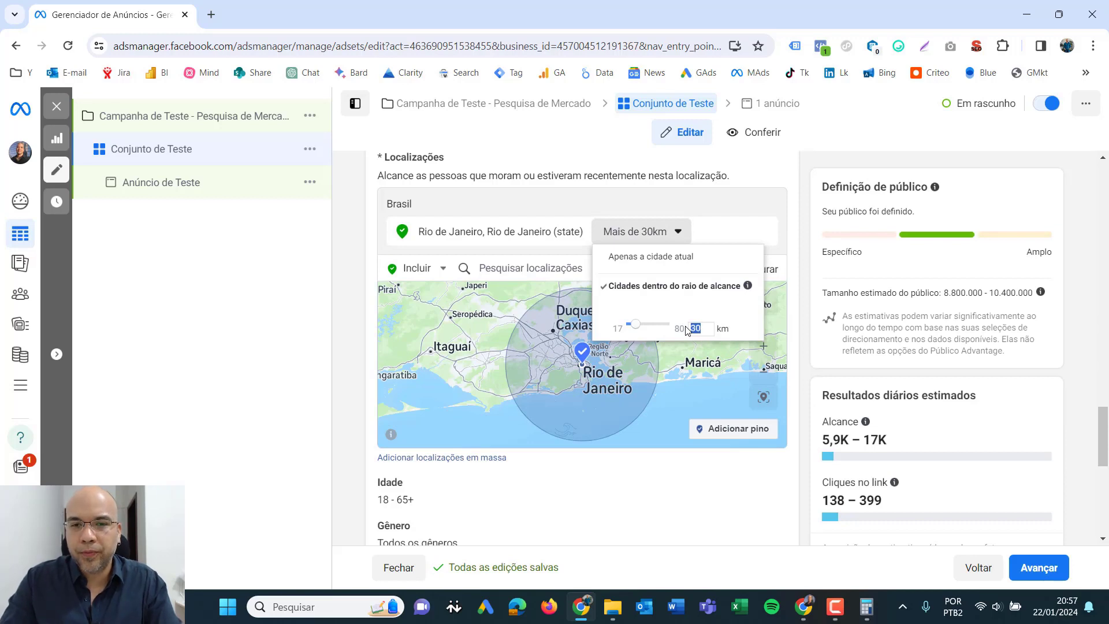
pyautogui.write('20')
pyautogui.press('Return')
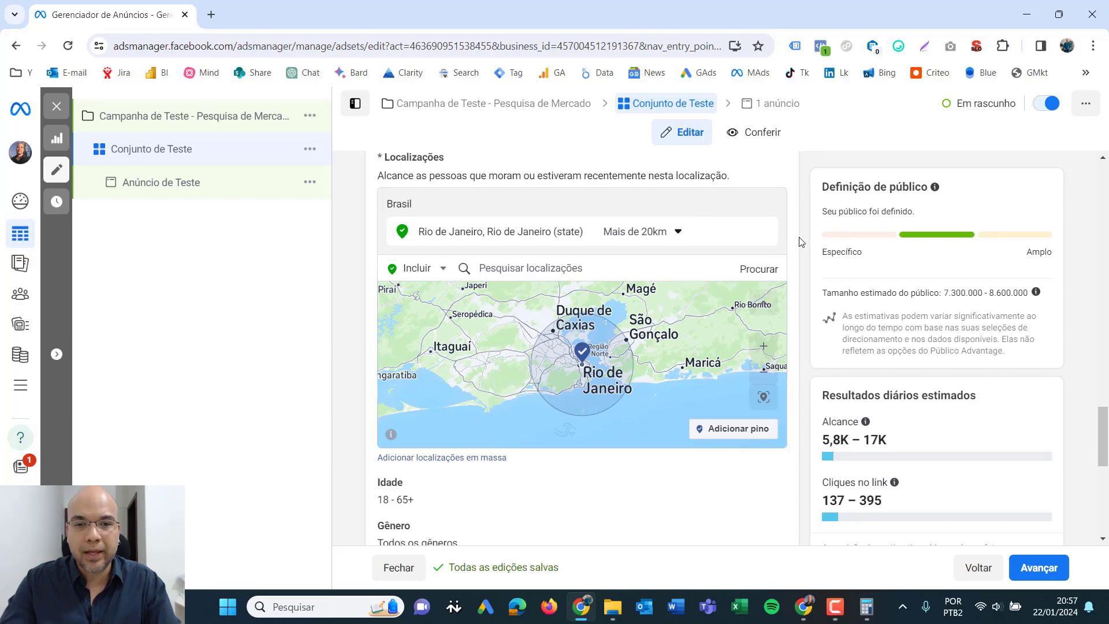
# - Examine the area covered by the Rio de Janeiro radius on the location map
pyautogui.moveTo(802, 242); pyautogui.dragTo(806, 253)
pyautogui.click(802, 279)
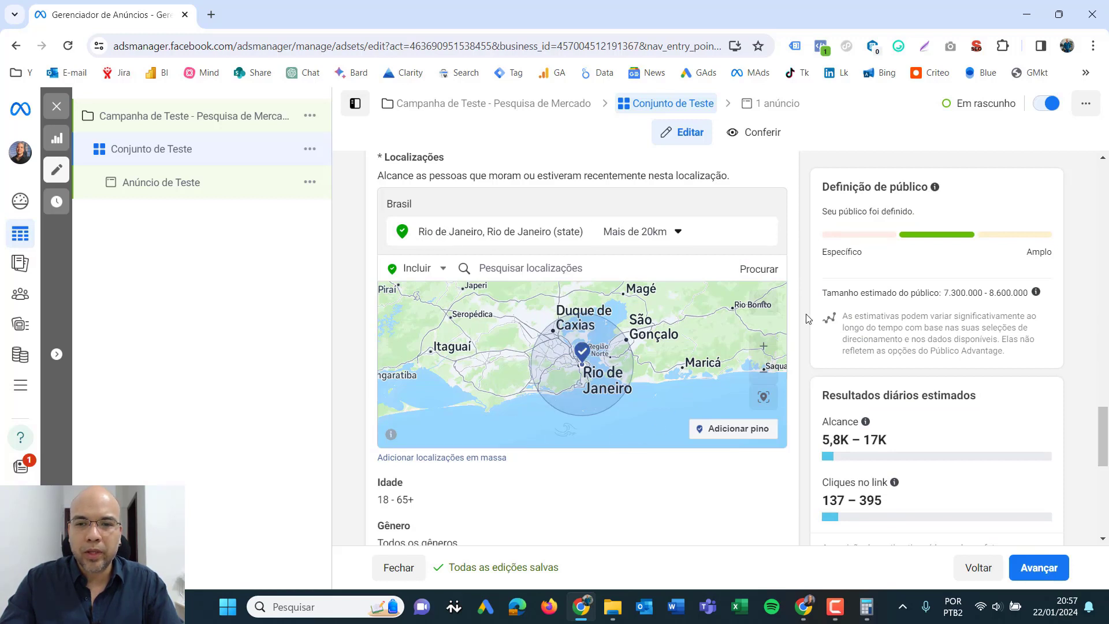
pyautogui.scroll(-2, 807, 319)
pyautogui.scroll(1, 807, 319)
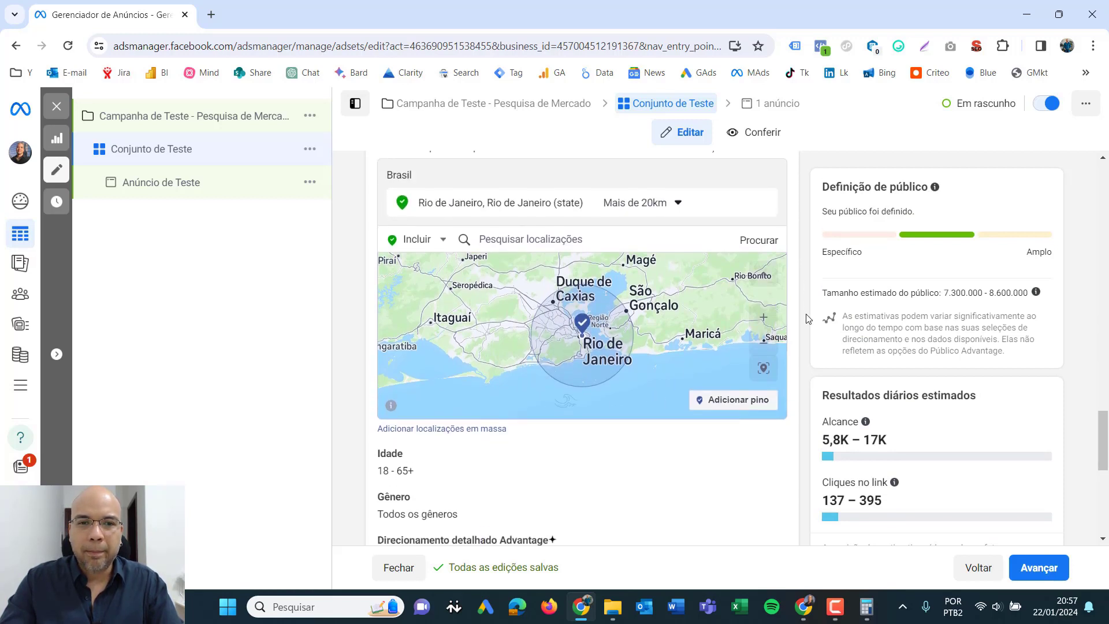
pyautogui.scroll(1, 807, 319)
pyautogui.scroll(-2, 434, 403)
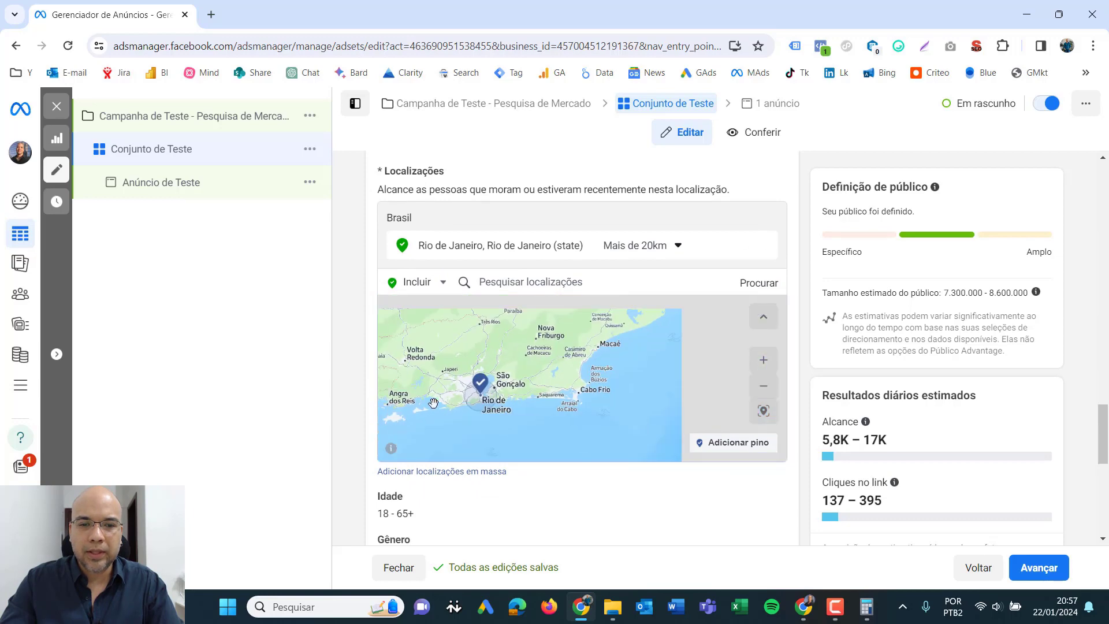
pyautogui.scroll(3, 433, 403)
pyautogui.scroll(-1, 507, 511)
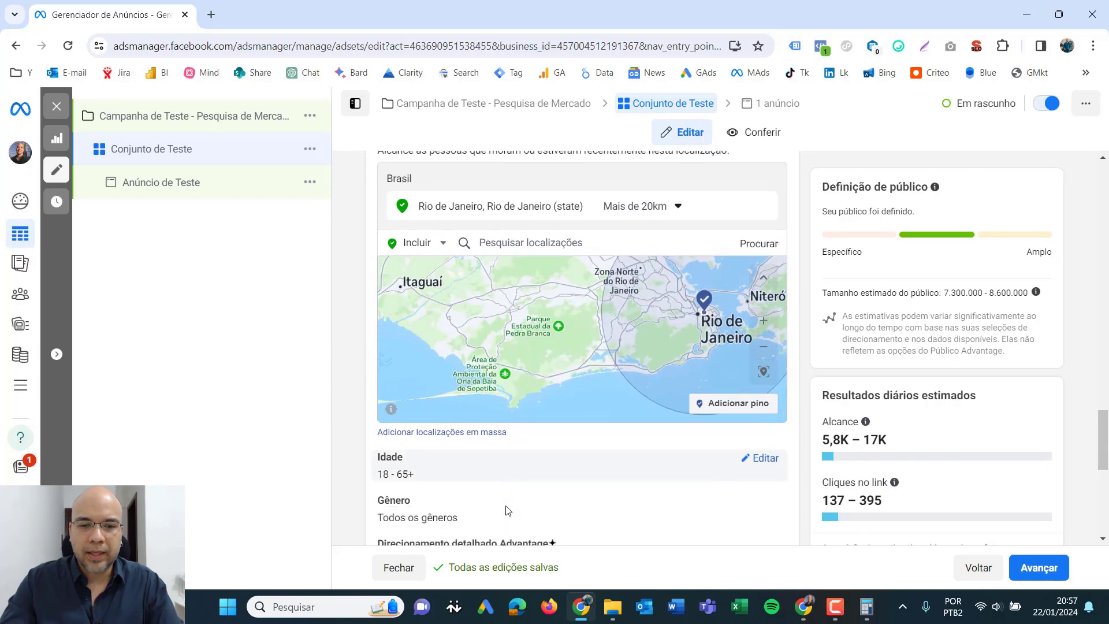
# - Set the audience's age range from 25 to 50
pyautogui.scroll(-2, 507, 511)
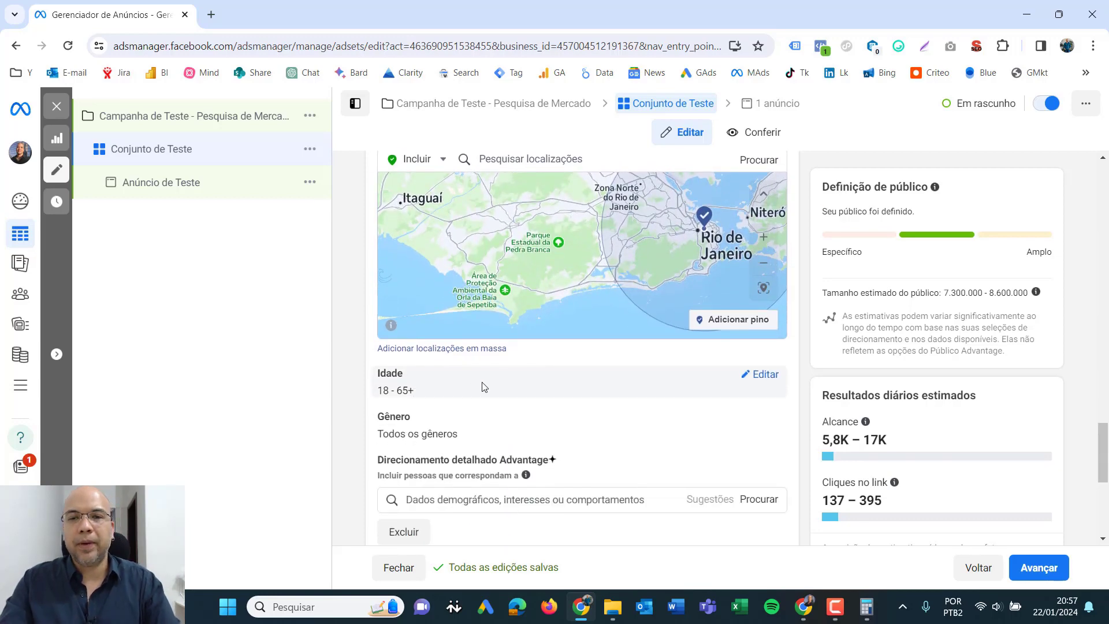
pyautogui.click(766, 376)
pyautogui.click(426, 399)
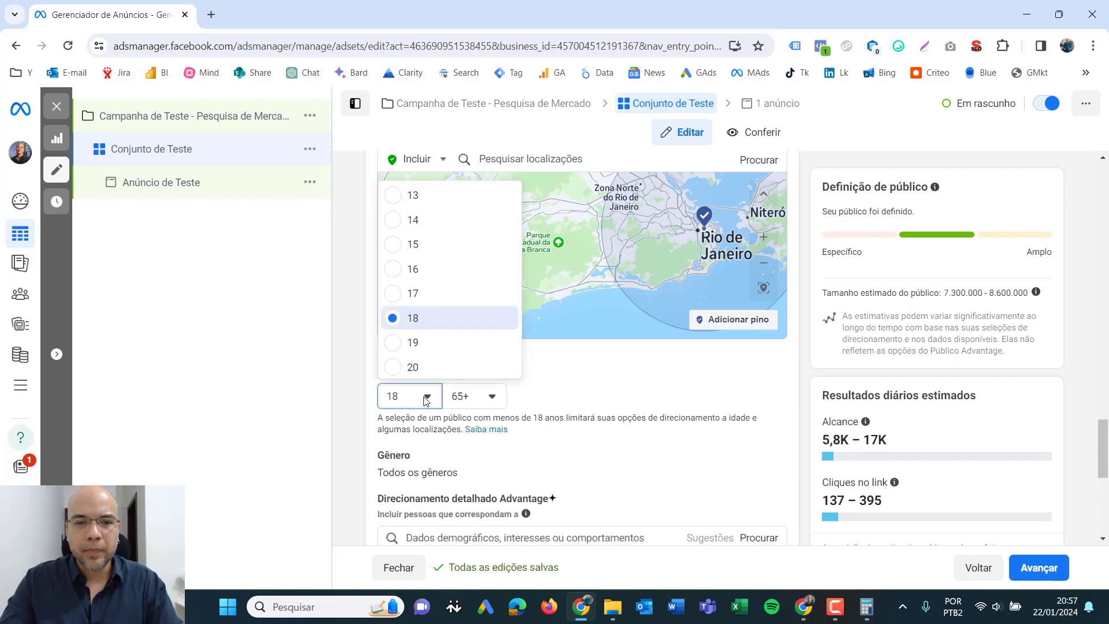
pyautogui.scroll(-2, 444, 255)
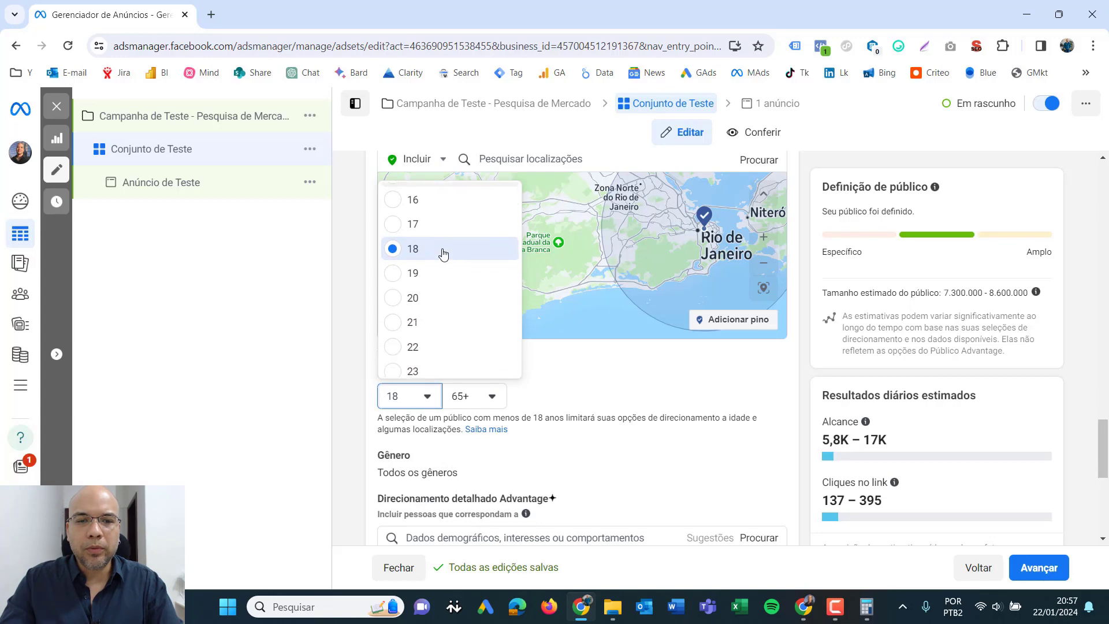
pyautogui.scroll(-2, 443, 255)
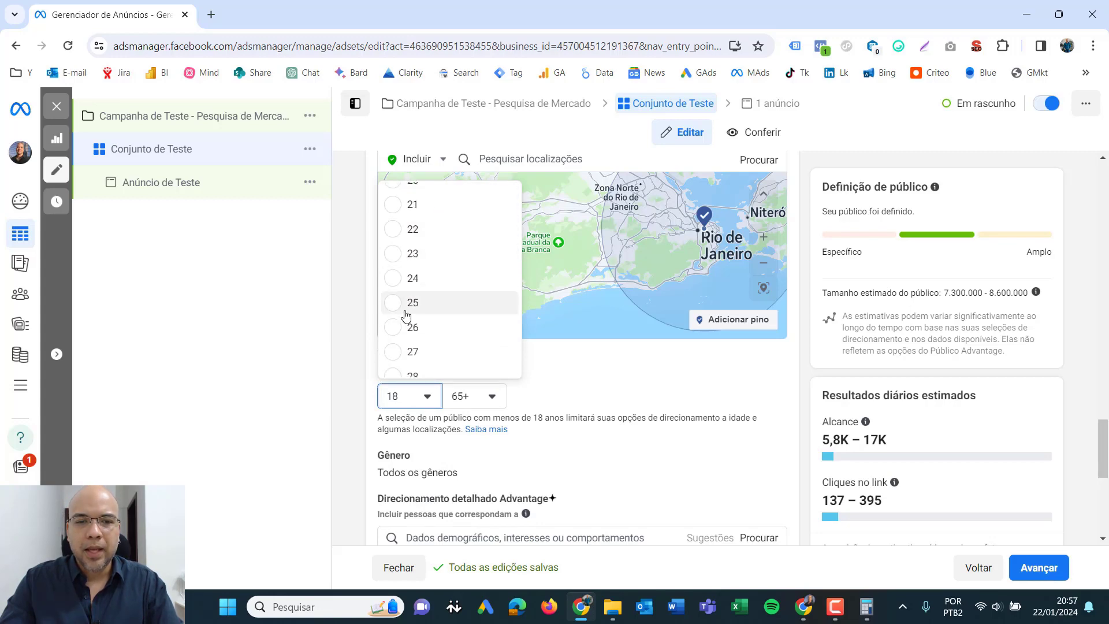
pyautogui.click(393, 304)
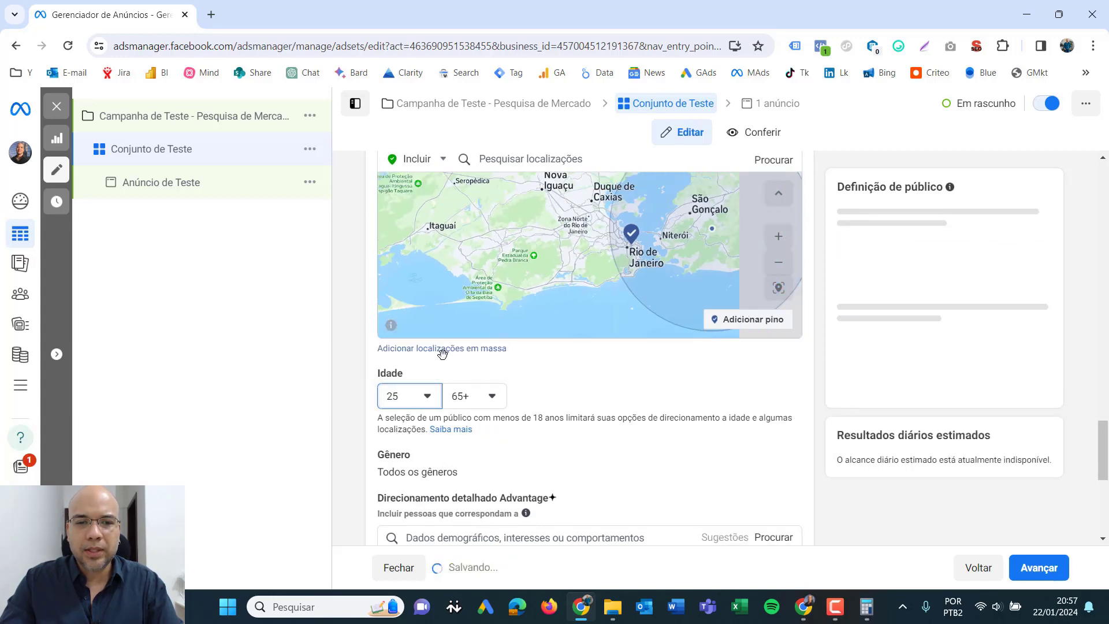
pyautogui.click(488, 396)
pyautogui.scroll(5, 507, 273)
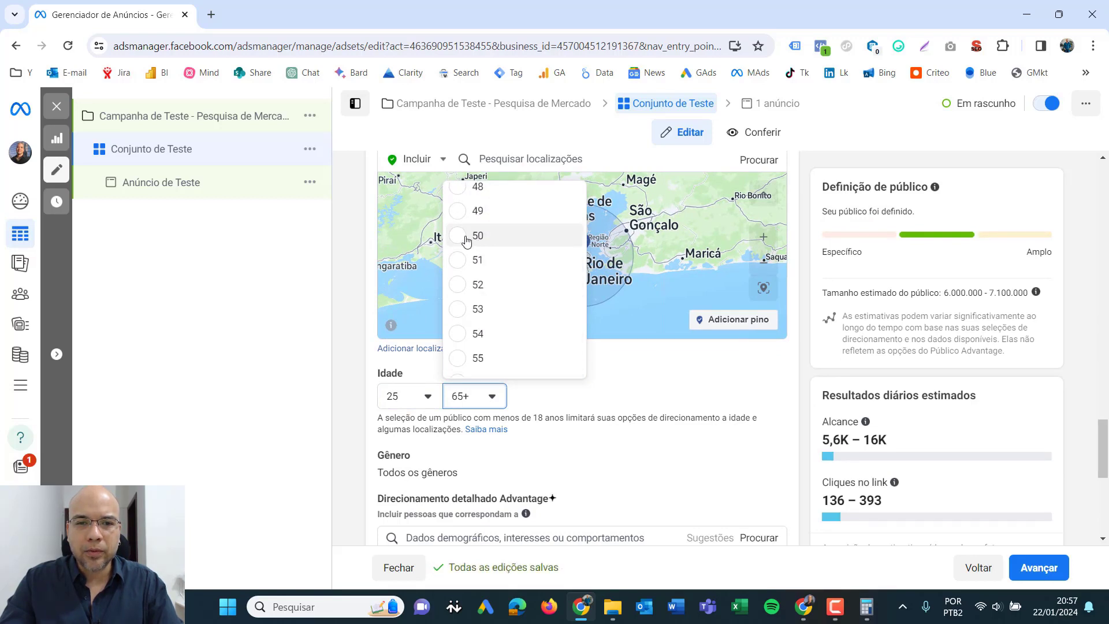
pyautogui.click(476, 239)
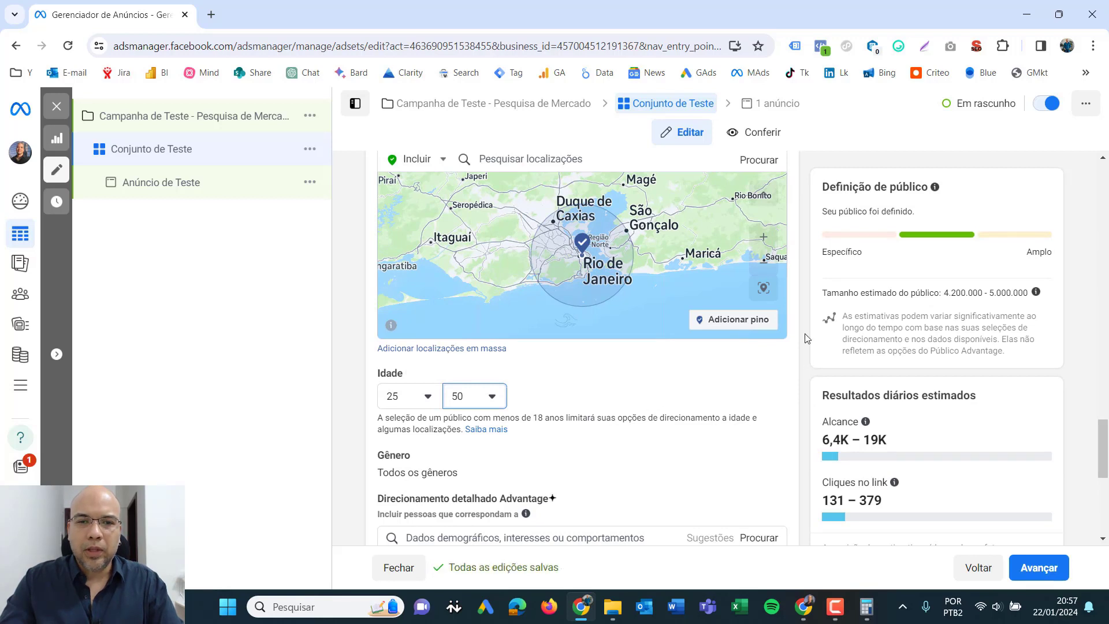
# - Try the audience's gender as Mulheres and as Homens, and set it back to Todos
pyautogui.scroll(1, 807, 338)
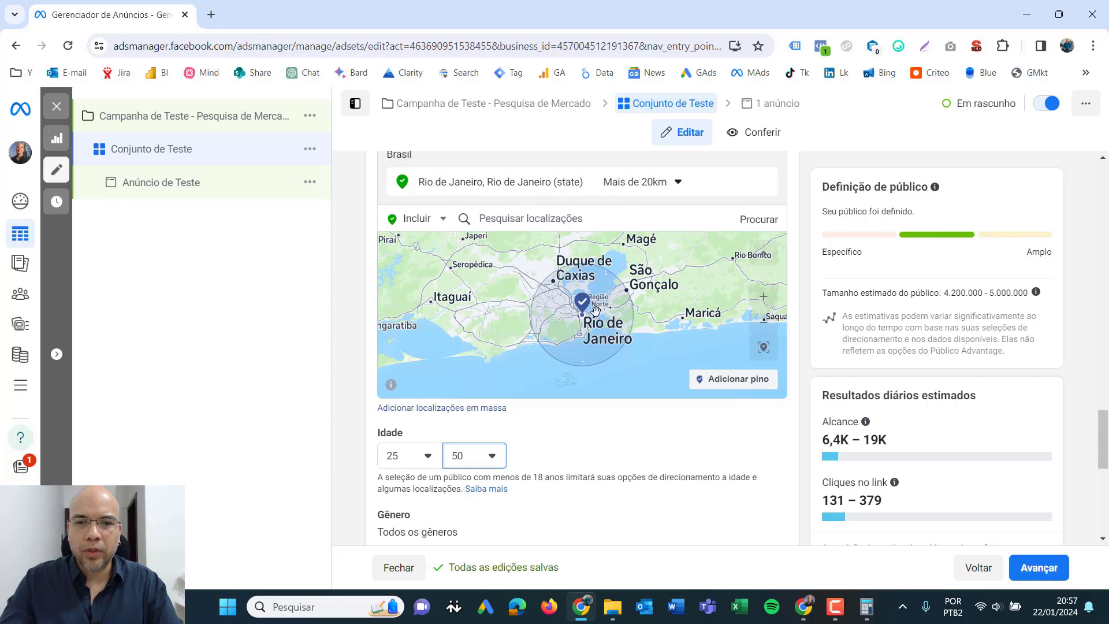
pyautogui.scroll(-1, 777, 426)
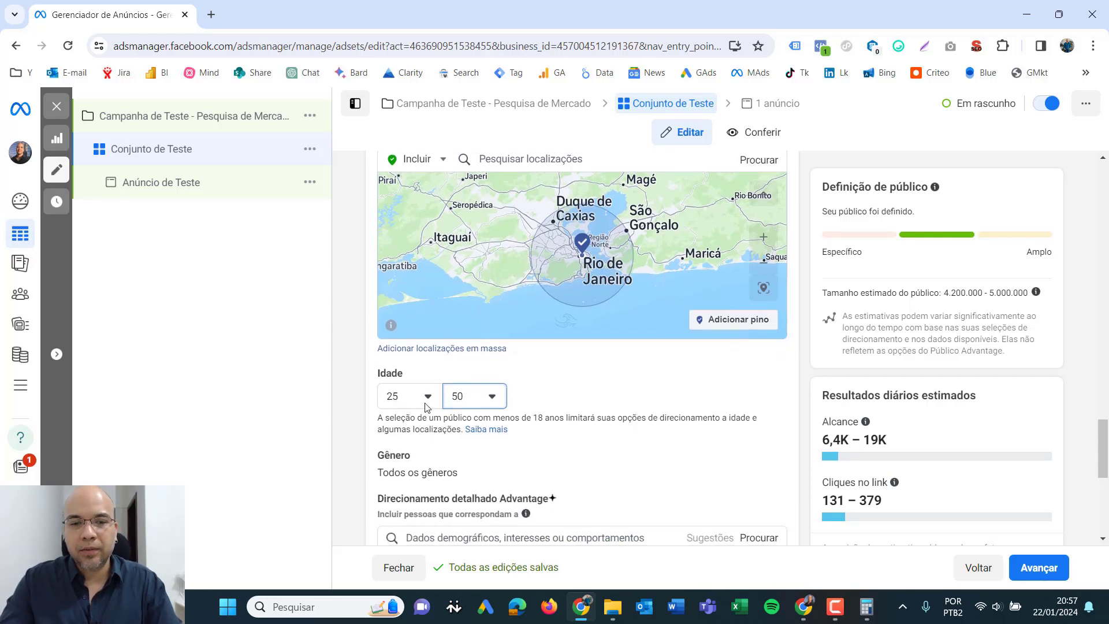
pyautogui.scroll(-2, 490, 408)
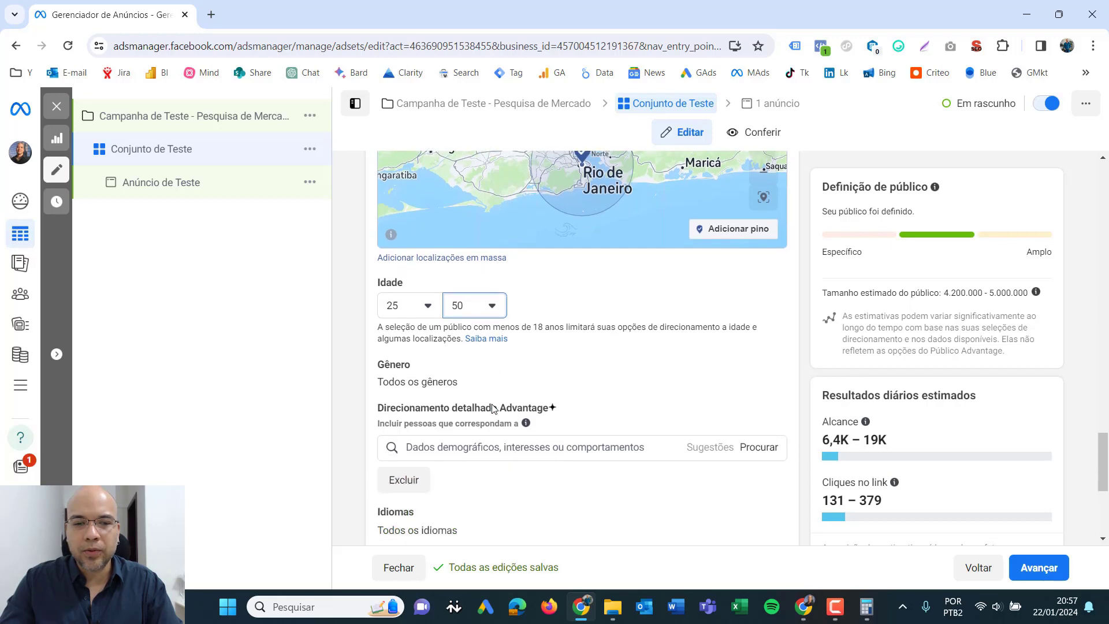
pyautogui.click(758, 365)
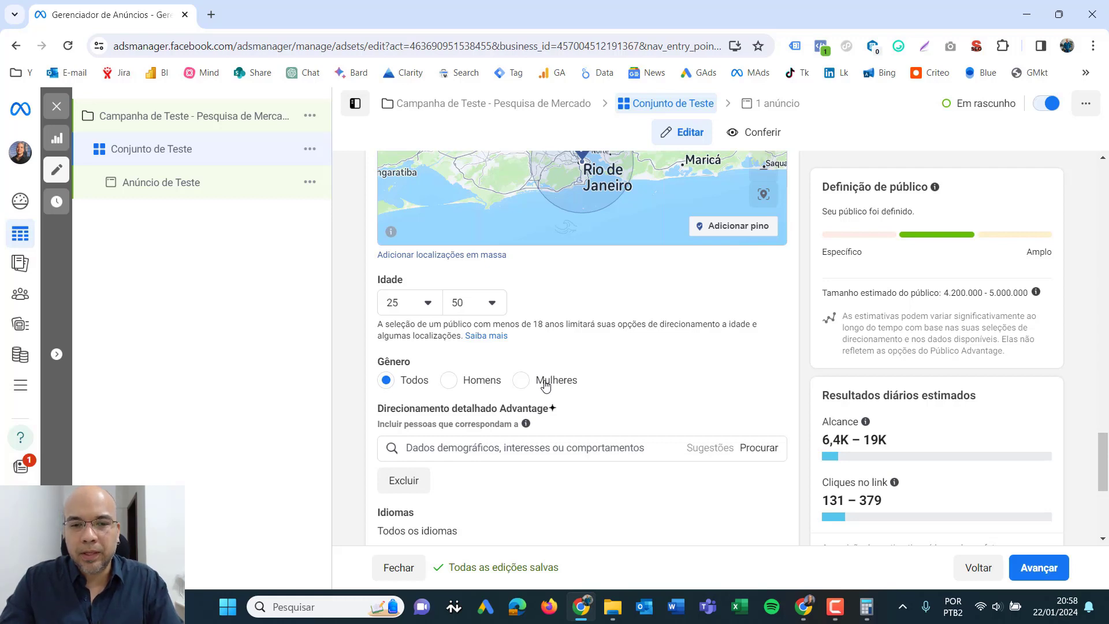
pyautogui.click(521, 381)
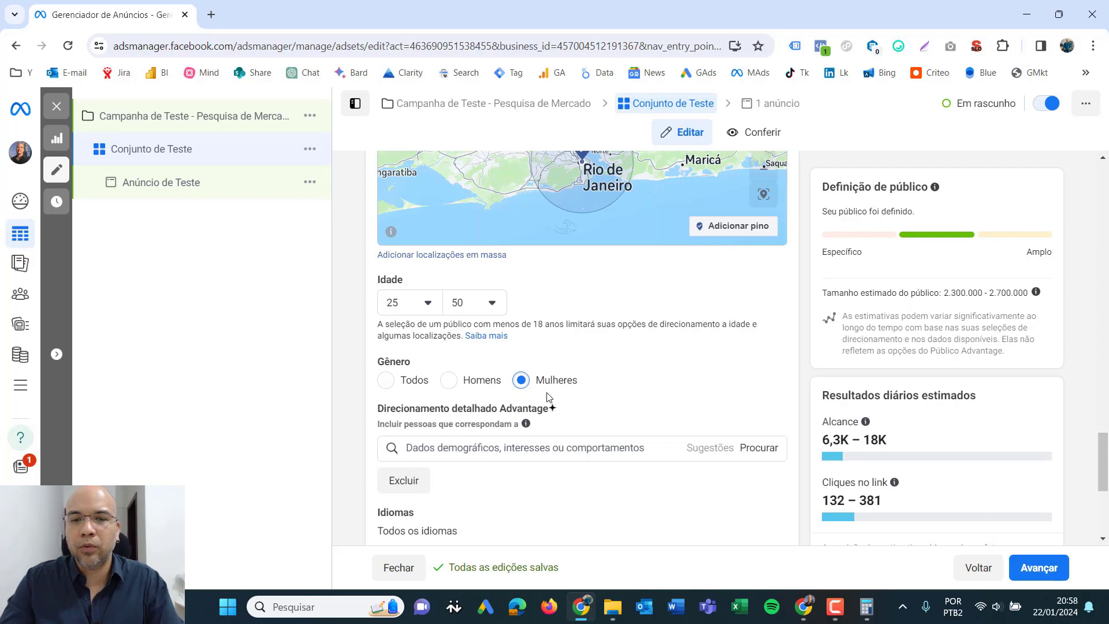
pyautogui.click(450, 381)
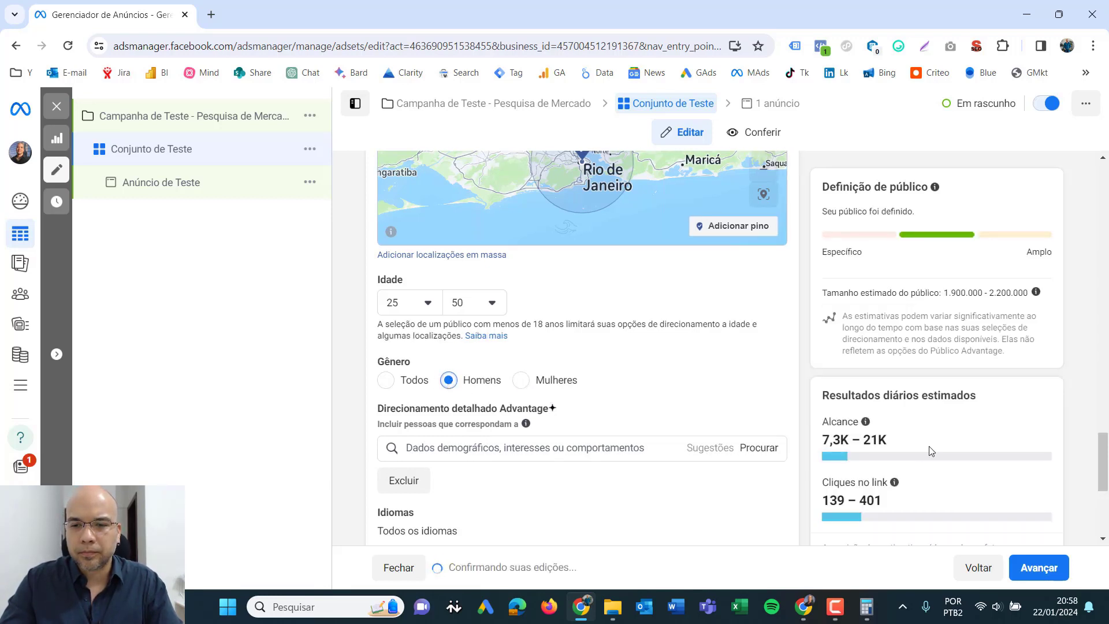
pyautogui.click(387, 382)
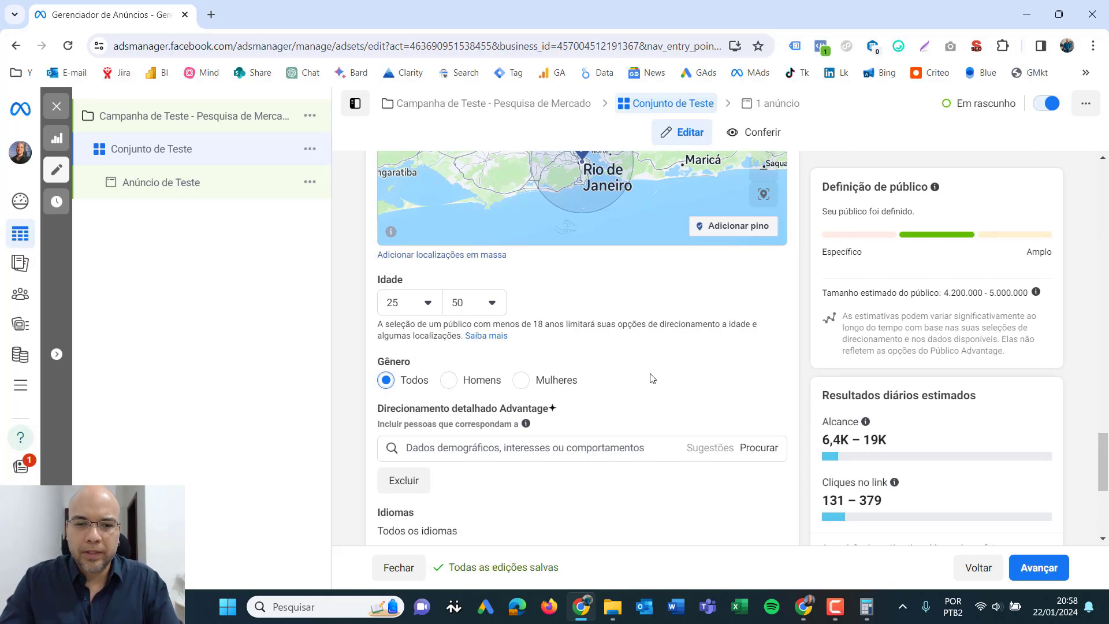
# - Try searching the detailed targeting options for "eventos musi", and clear the search text
pyautogui.scroll(-1, 737, 378)
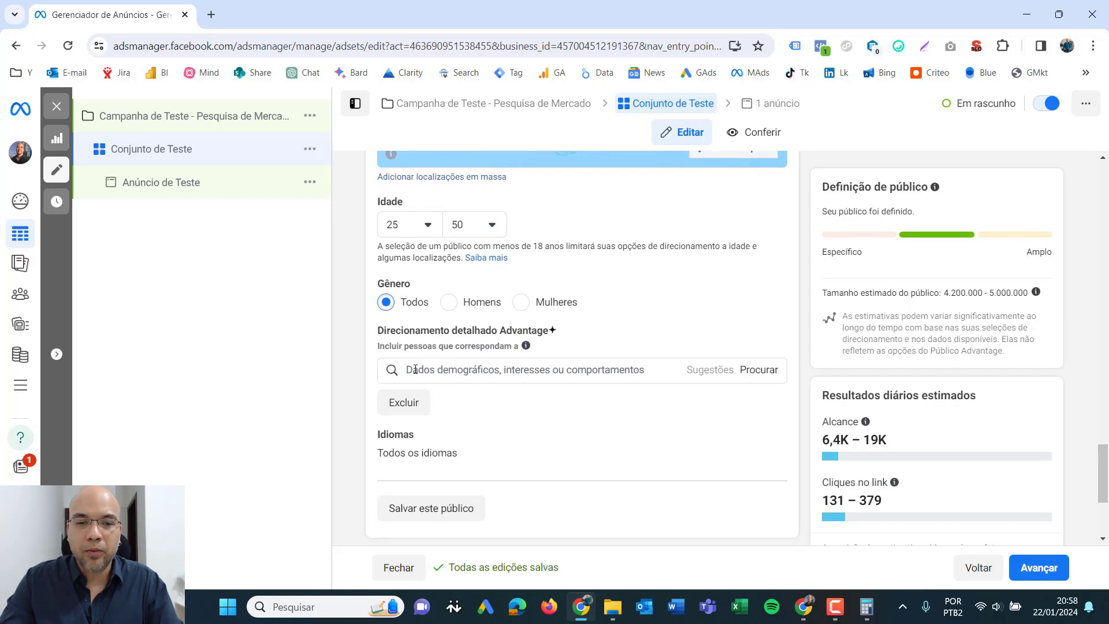
pyautogui.click(541, 370)
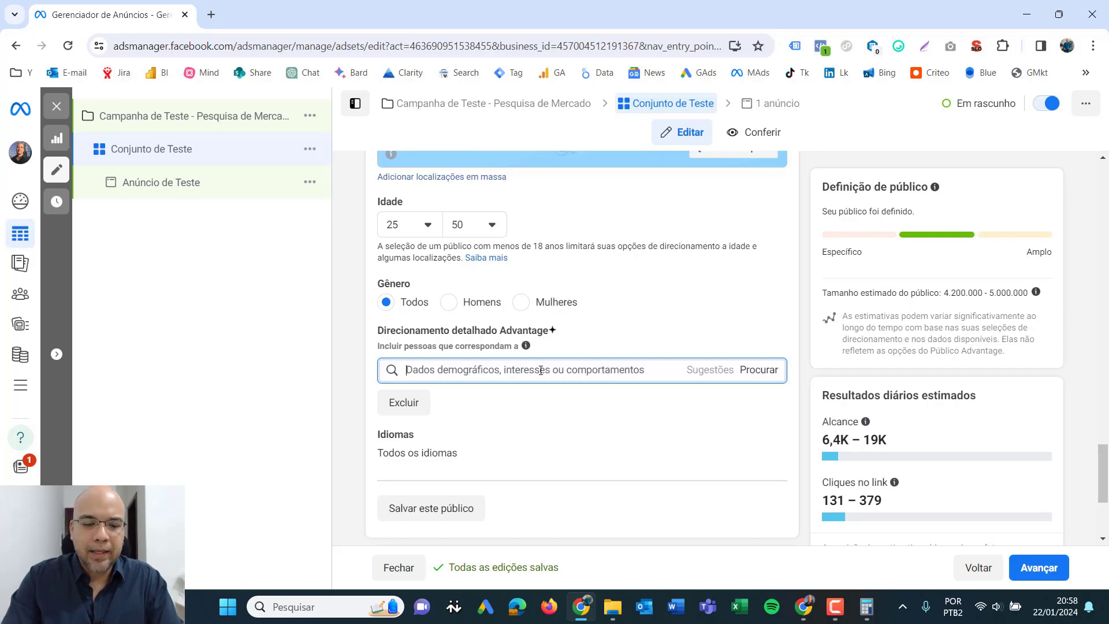
pyautogui.write('eventos musi')
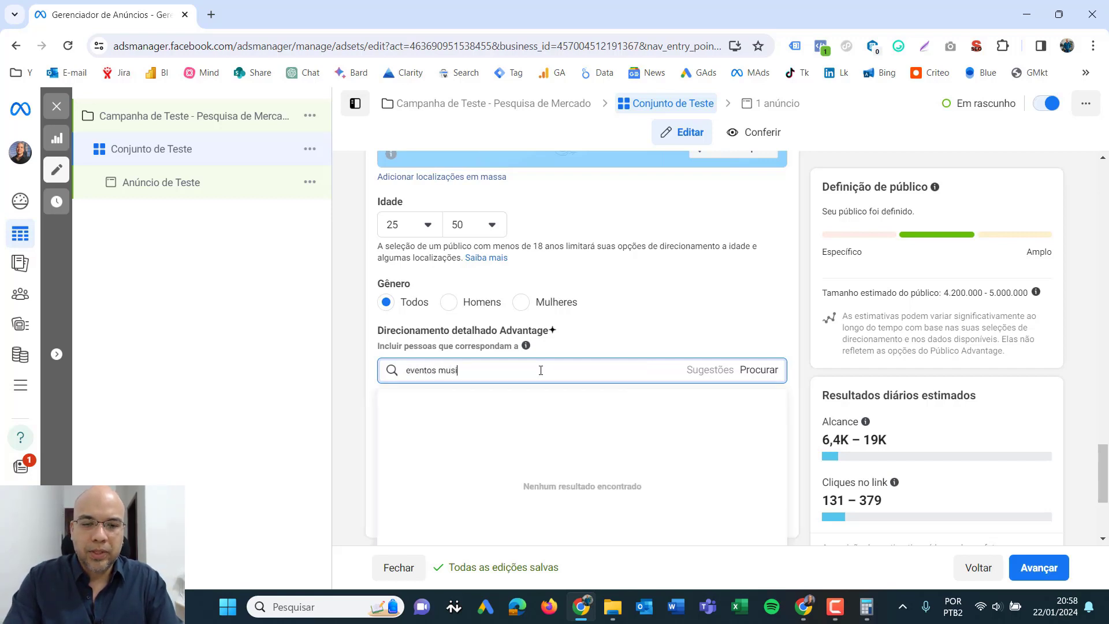
pyautogui.press('BackSpace')
pyautogui.press('BackSpace')
pyautogui.press('BackSpace')
pyautogui.press('BackSpace')
pyautogui.press('BackSpace')
pyautogui.press('BackSpace')
pyautogui.press('BackSpace')
pyautogui.press('BackSpace')
pyautogui.press('BackSpace')
pyautogui.press('BackSpace')
pyautogui.press('BackSpace')
pyautogui.press('BackSpace')
pyautogui.press('BackSpace')
pyautogui.press('BackSpace')
pyautogui.press('BackSpace')
pyautogui.press('BackSpace')
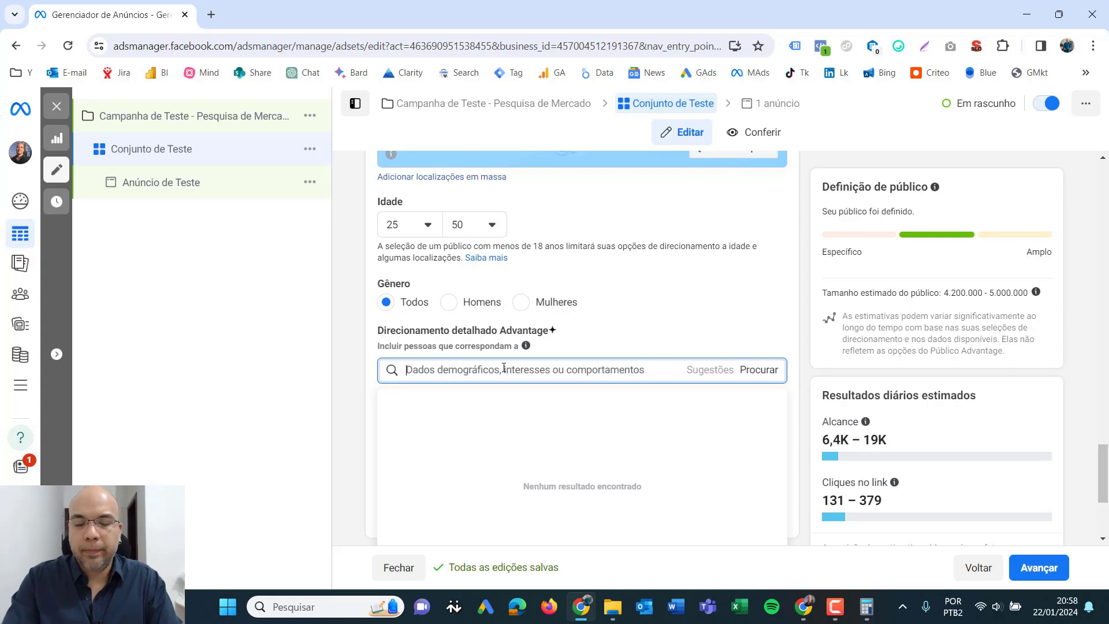
# - Search the detailed targeting for "show" and add the interest Shows (evento musical) to the audience
pyautogui.write('show')
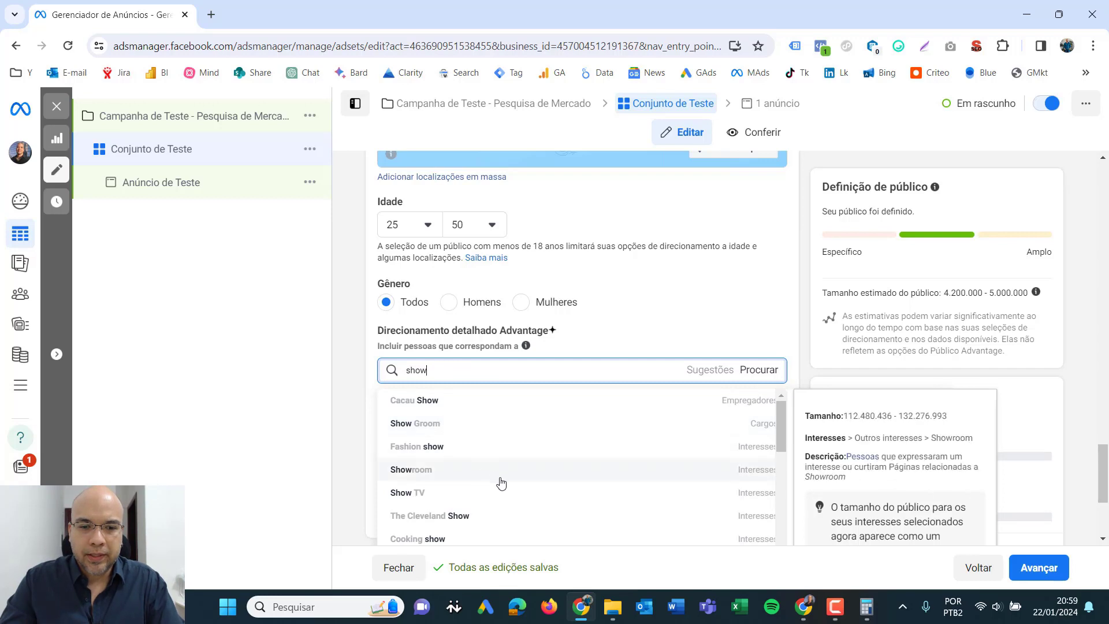
pyautogui.scroll(-1, 500, 483)
pyautogui.scroll(1, 501, 483)
pyautogui.scroll(-2, 783, 318)
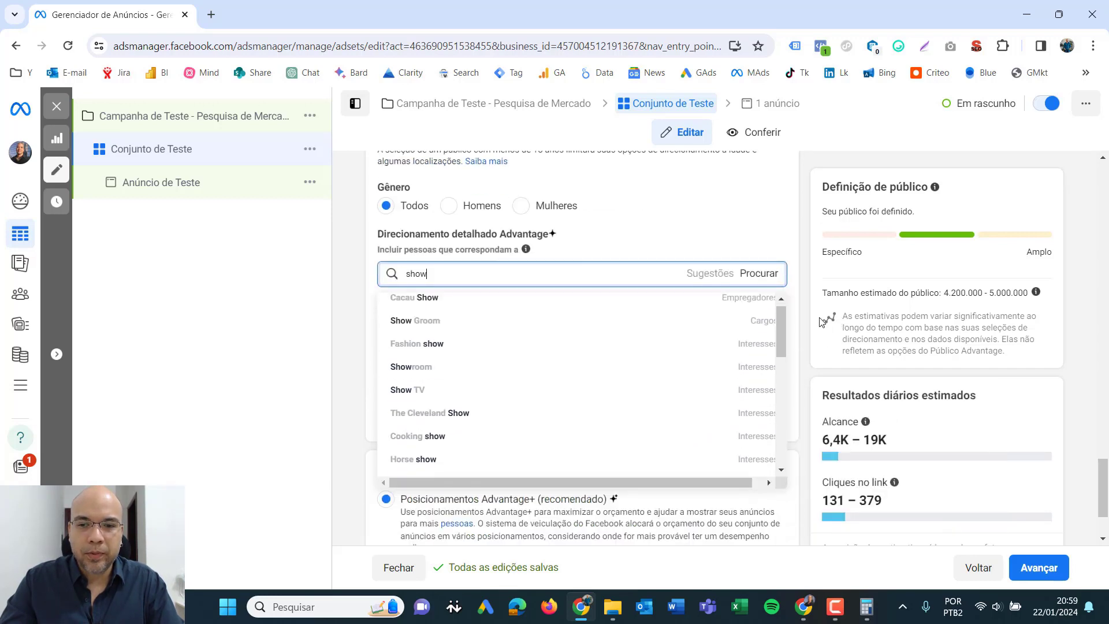
pyautogui.moveTo(783, 316); pyautogui.dragTo(791, 426)
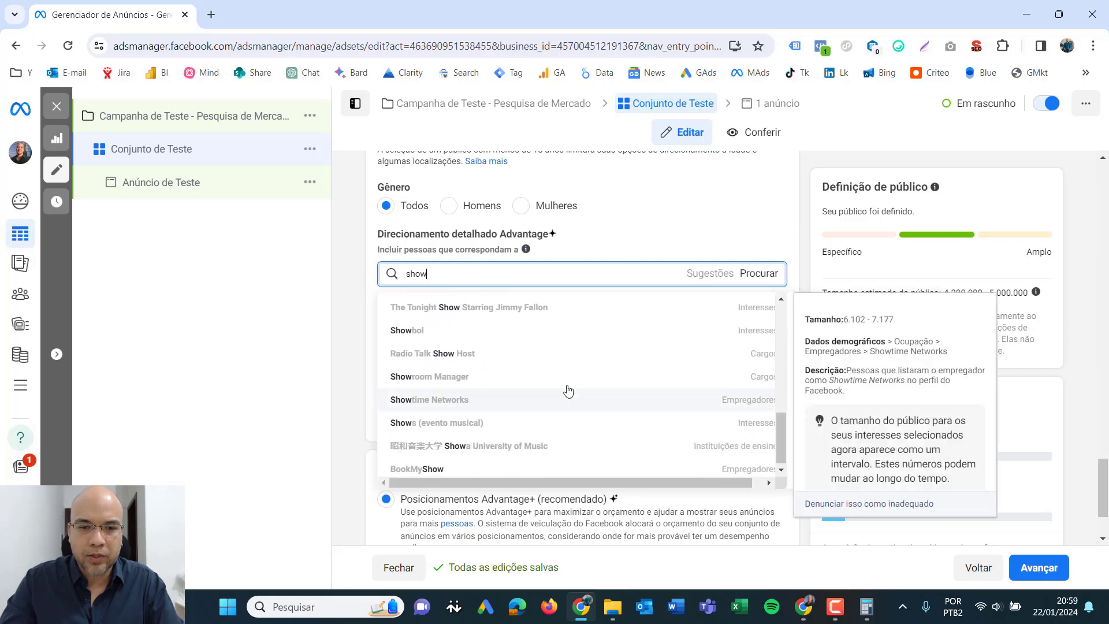
pyautogui.moveTo(436, 423)
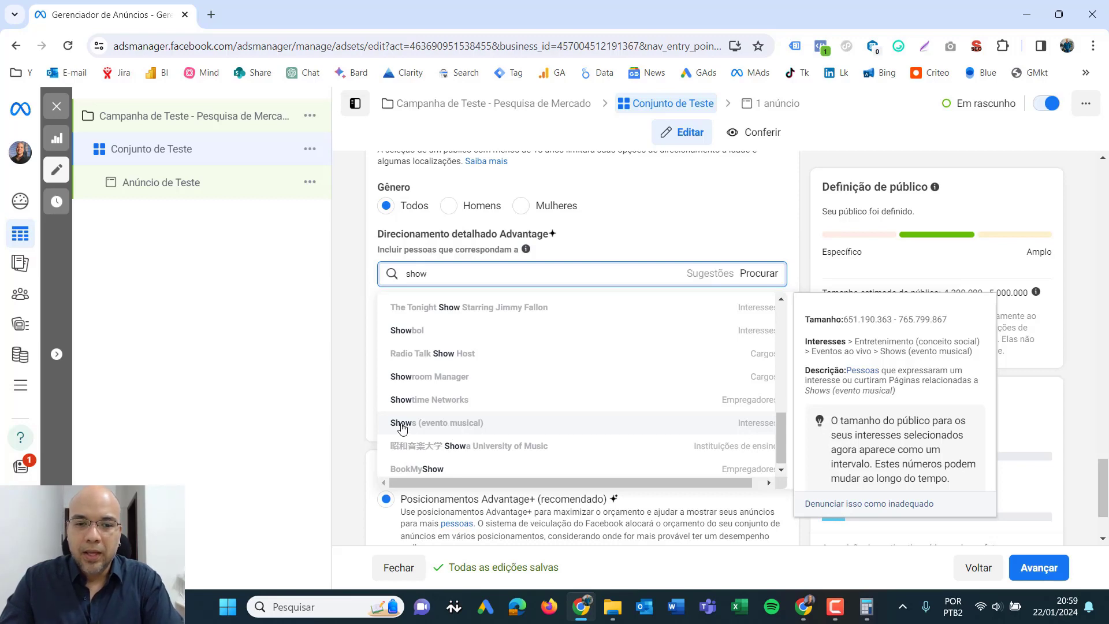
pyautogui.click(468, 425)
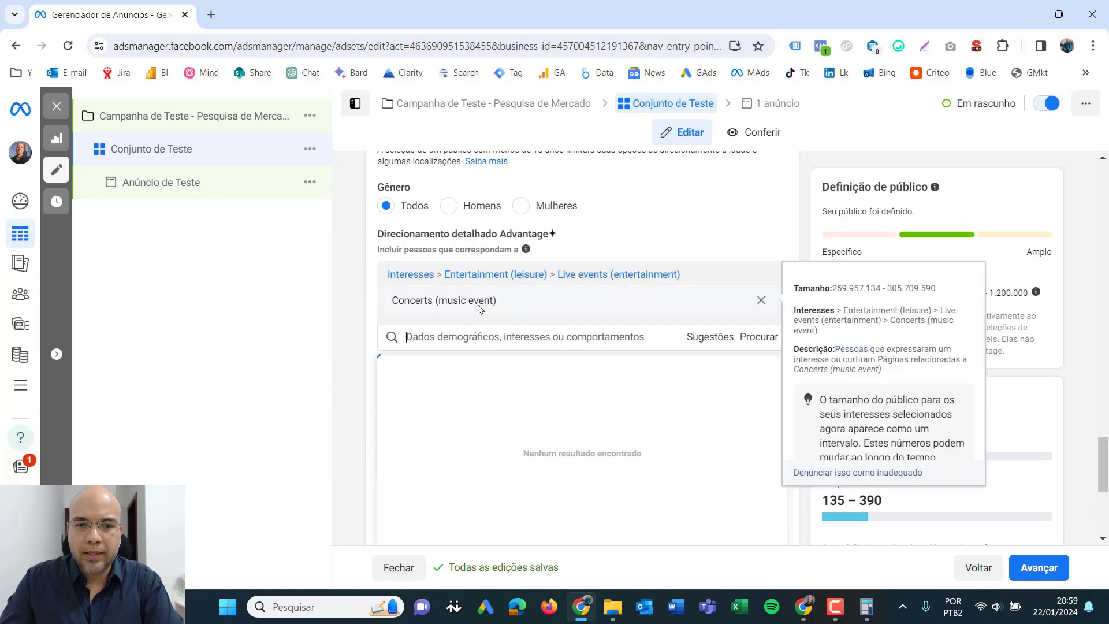
pyautogui.moveTo(405, 303); pyautogui.dragTo(502, 307)
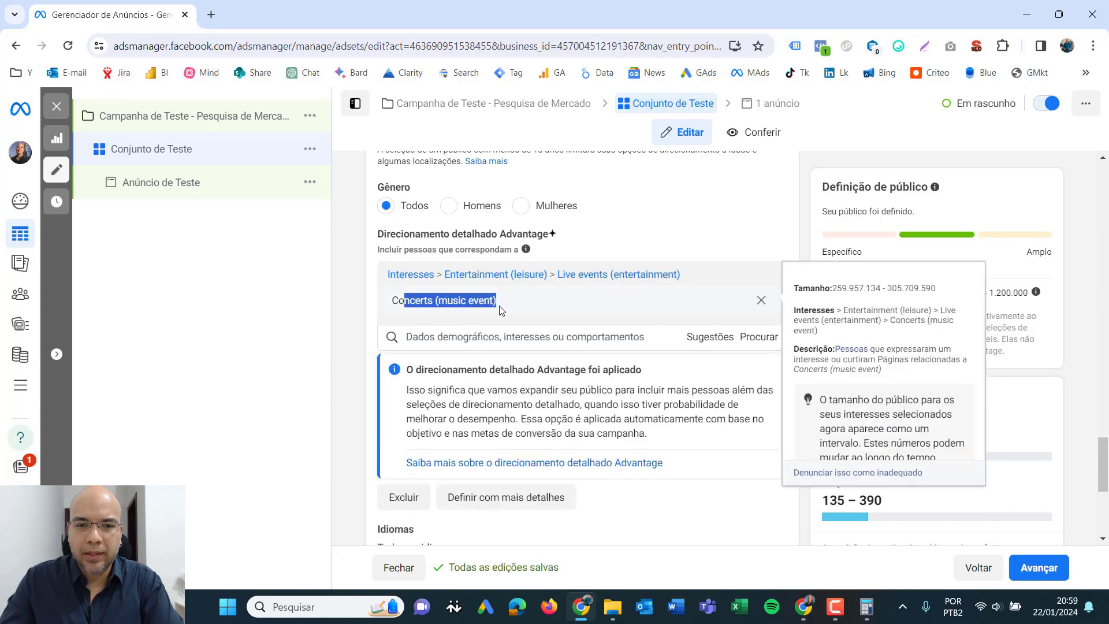
pyautogui.click(358, 306)
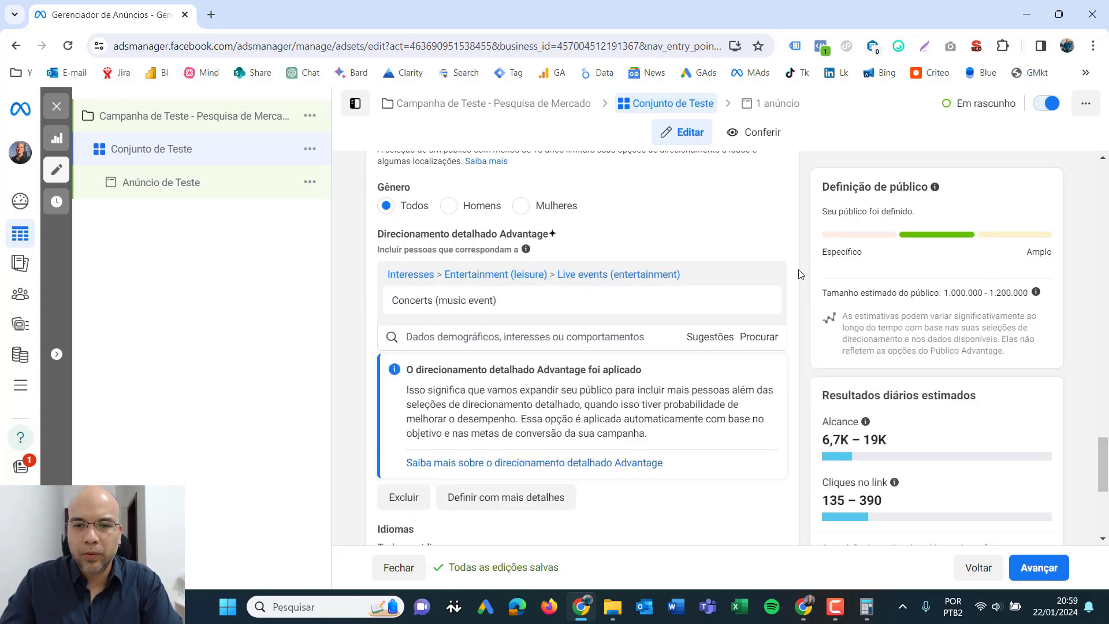
pyautogui.moveTo(492, 301)
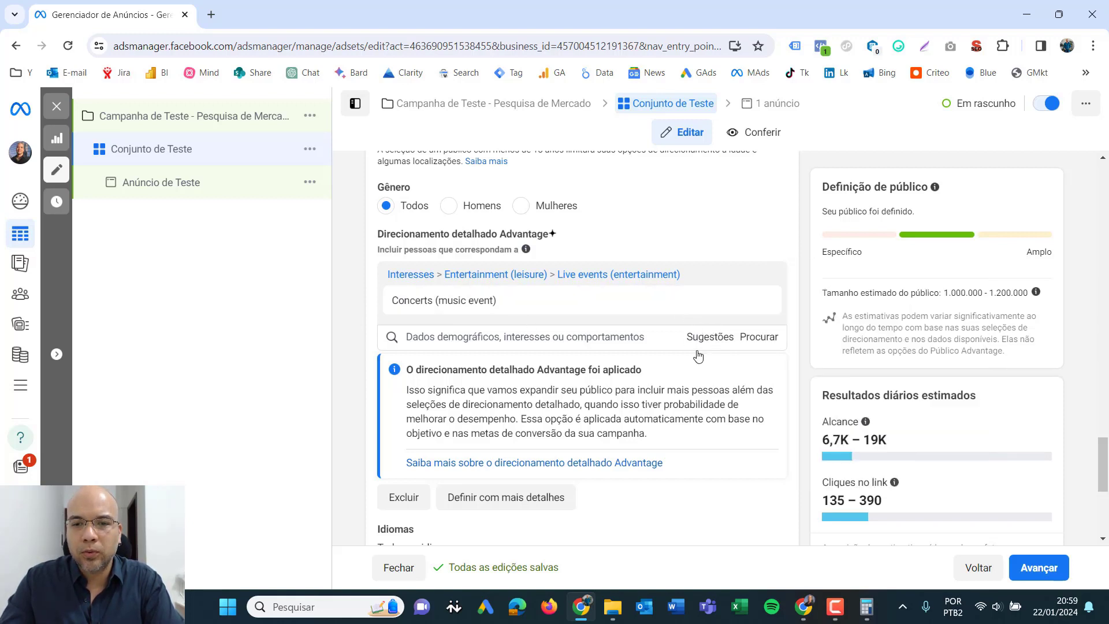
# - Add the suggested interests Festivais de música (eventos) and Artes e música (arte) to the detailed targeting
pyautogui.click(711, 338)
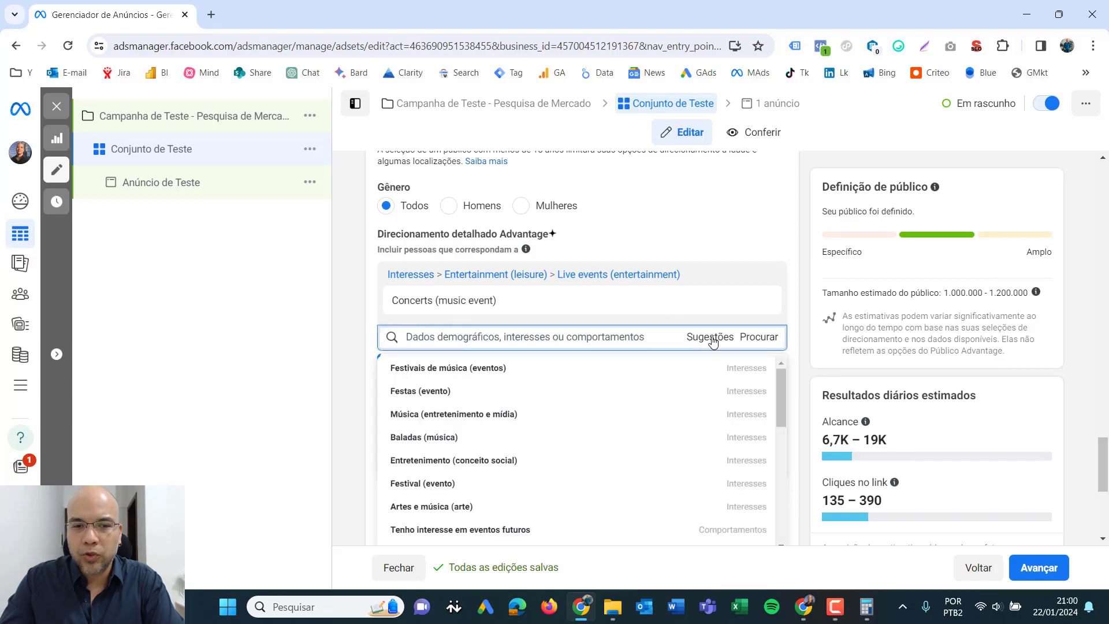
pyautogui.moveTo(743, 359)
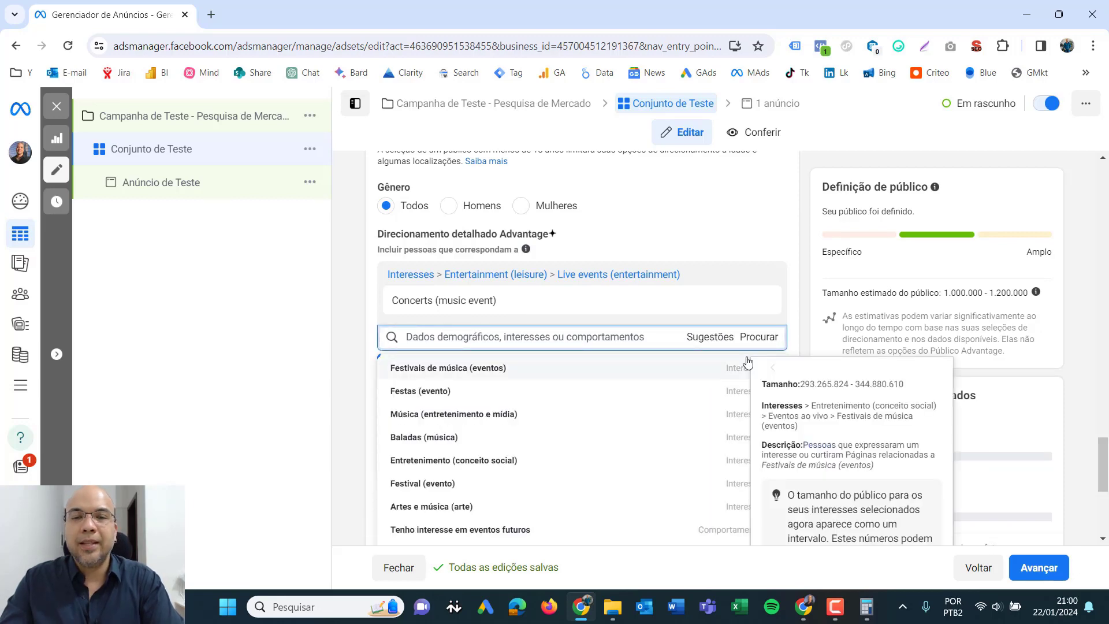
pyautogui.moveTo(445, 301)
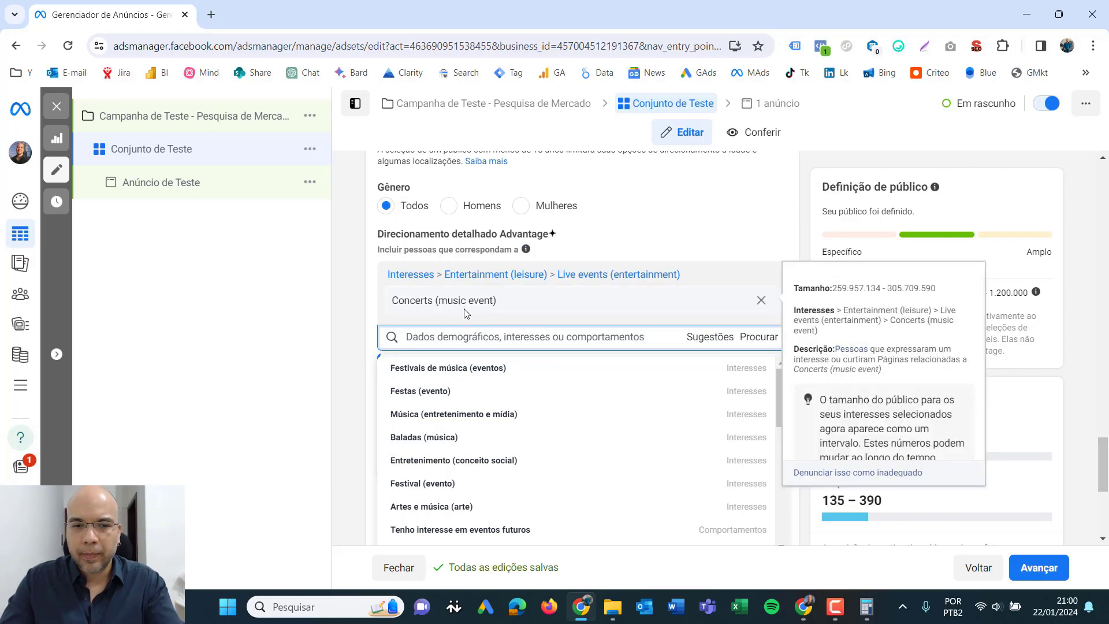
pyautogui.moveTo(450, 373)
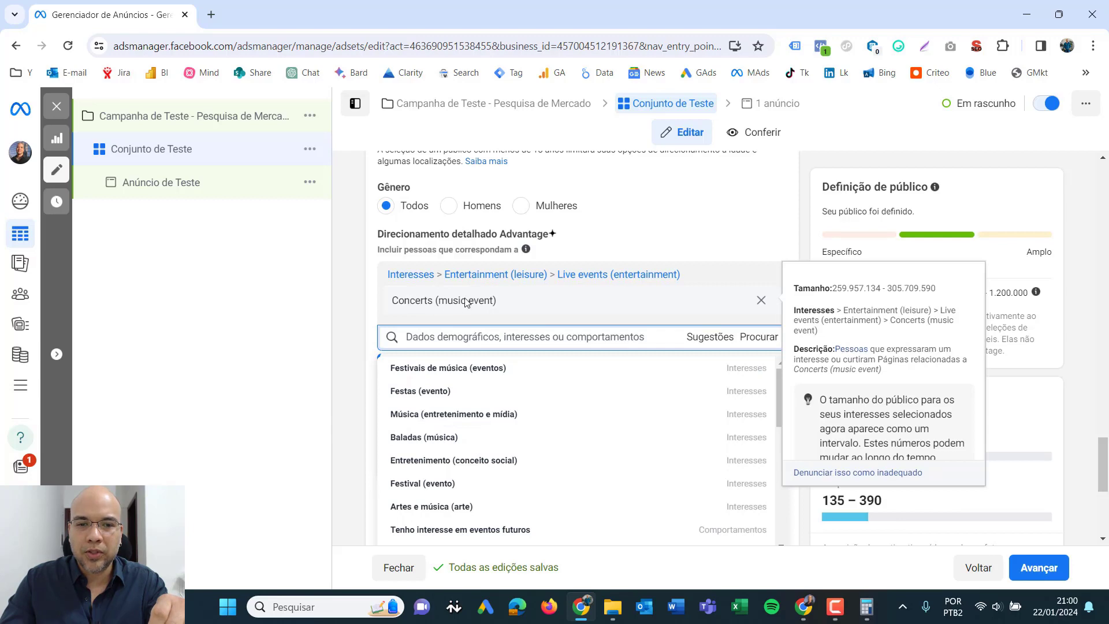
pyautogui.click(439, 375)
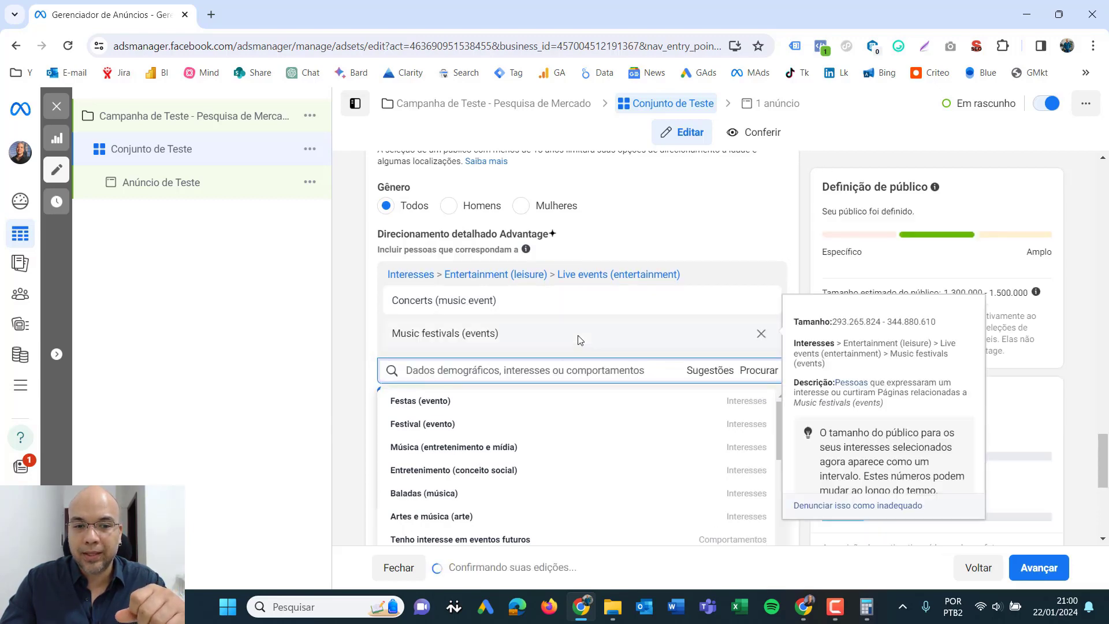
pyautogui.click(457, 517)
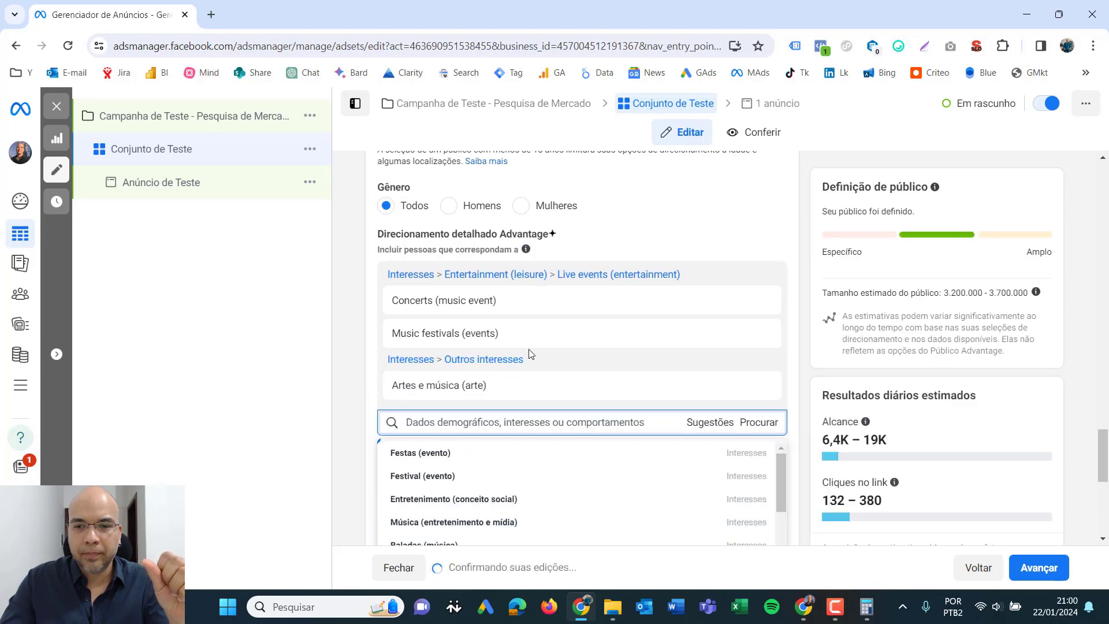
# - Look through the remaining suggested interests, add Livemusic to the detailed targeting, and close the suggestions
pyautogui.scroll(-2, 785, 378)
pyautogui.moveTo(784, 378); pyautogui.dragTo(792, 428)
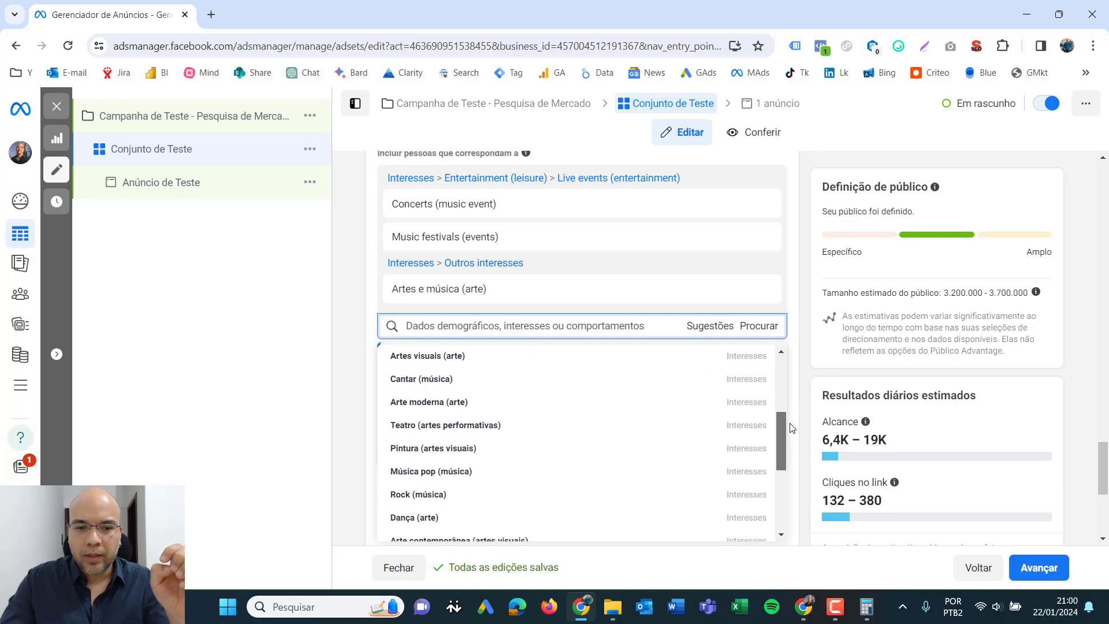
pyautogui.scroll(-1, 422, 439)
pyautogui.moveTo(416, 444)
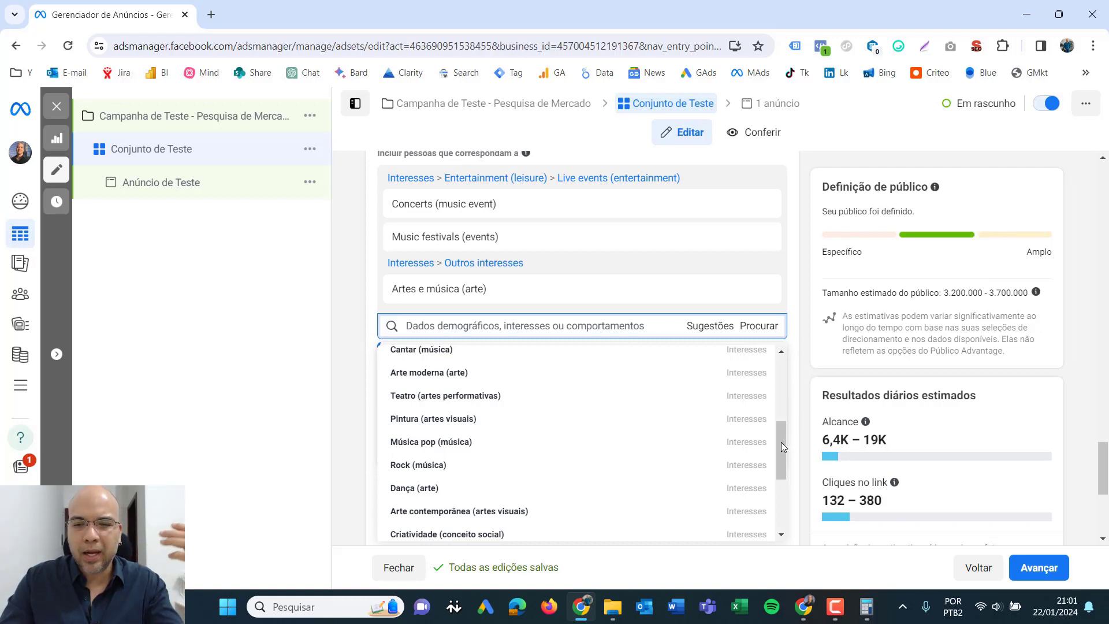
pyautogui.moveTo(781, 442); pyautogui.dragTo(783, 383)
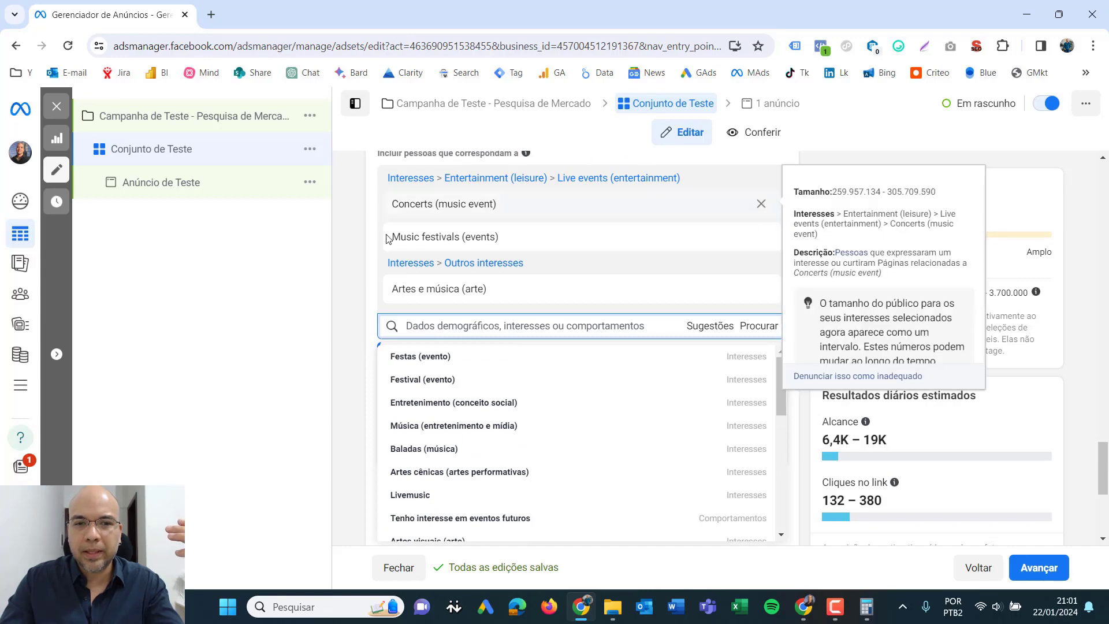
pyautogui.moveTo(439, 240)
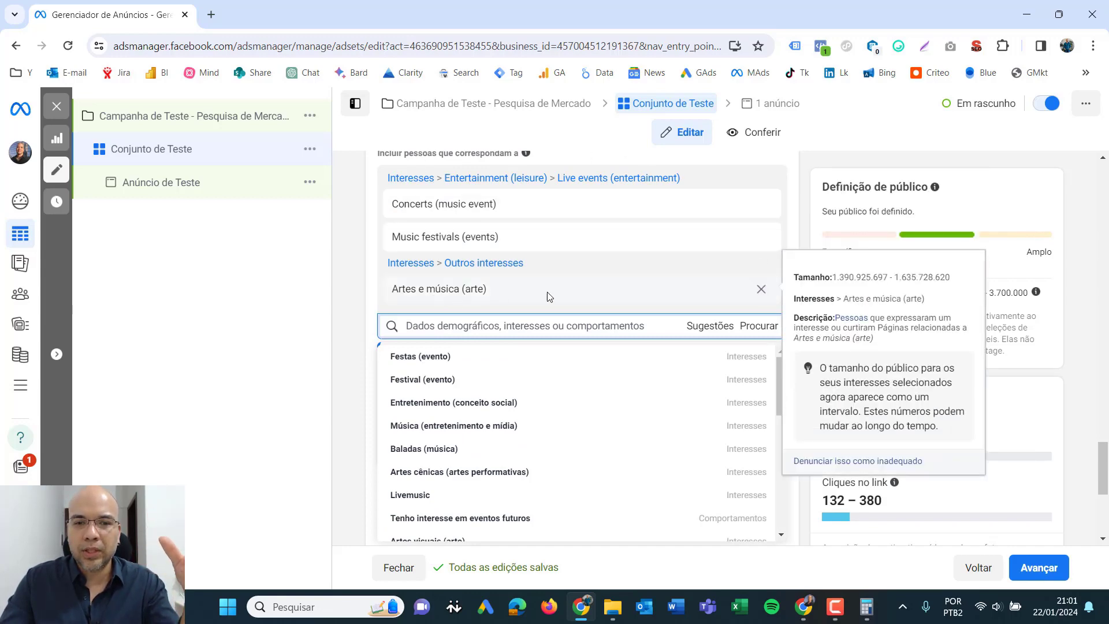
pyautogui.moveTo(782, 369); pyautogui.dragTo(782, 379)
pyautogui.moveTo(786, 383); pyautogui.dragTo(785, 390)
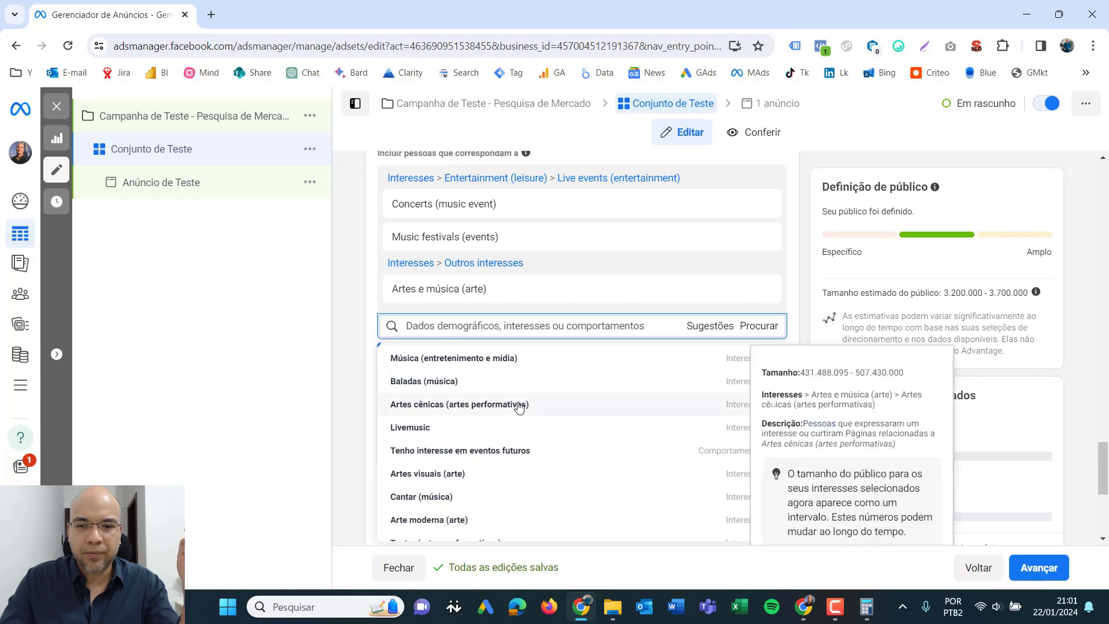
pyautogui.click(418, 433)
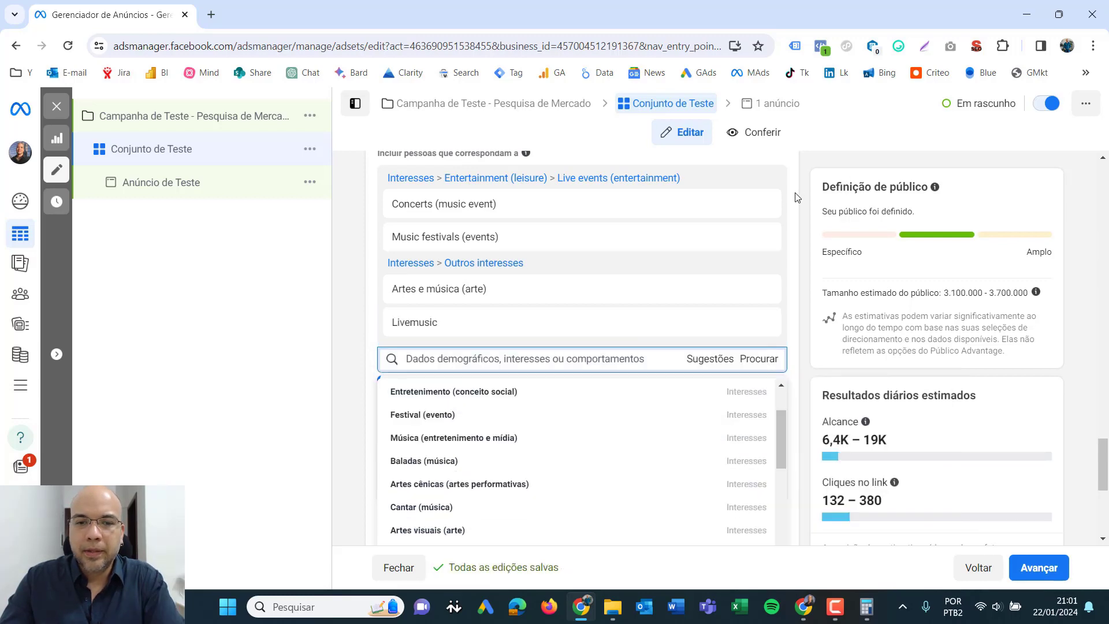
pyautogui.click(808, 215)
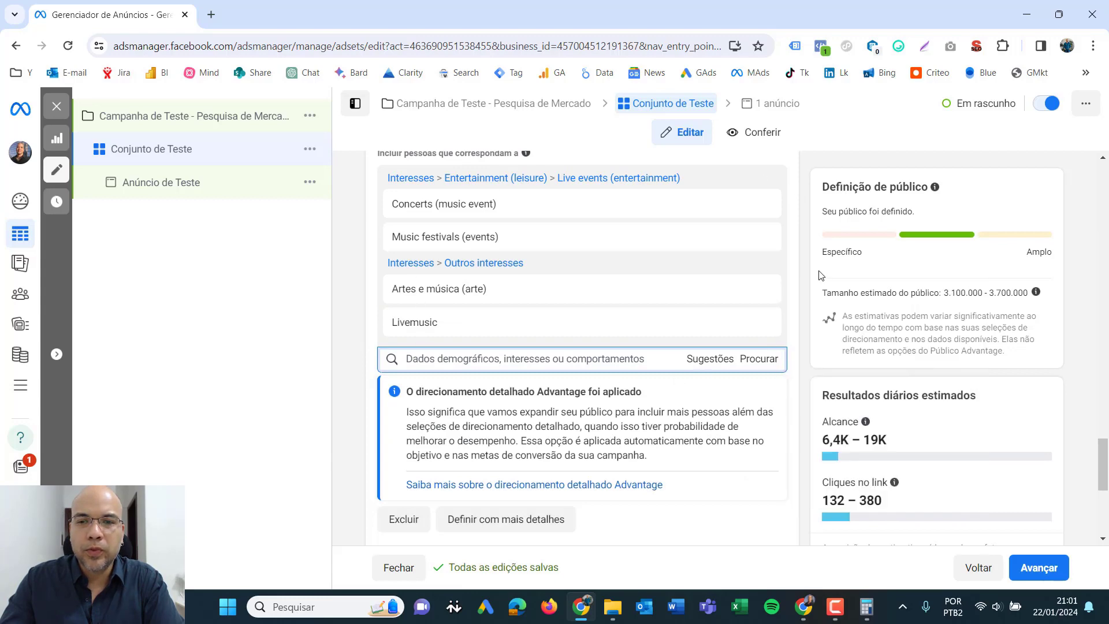
# - Review the ad set's chosen interests, budget, schedule, location, age and gender settings
pyautogui.scroll(2, 818, 248)
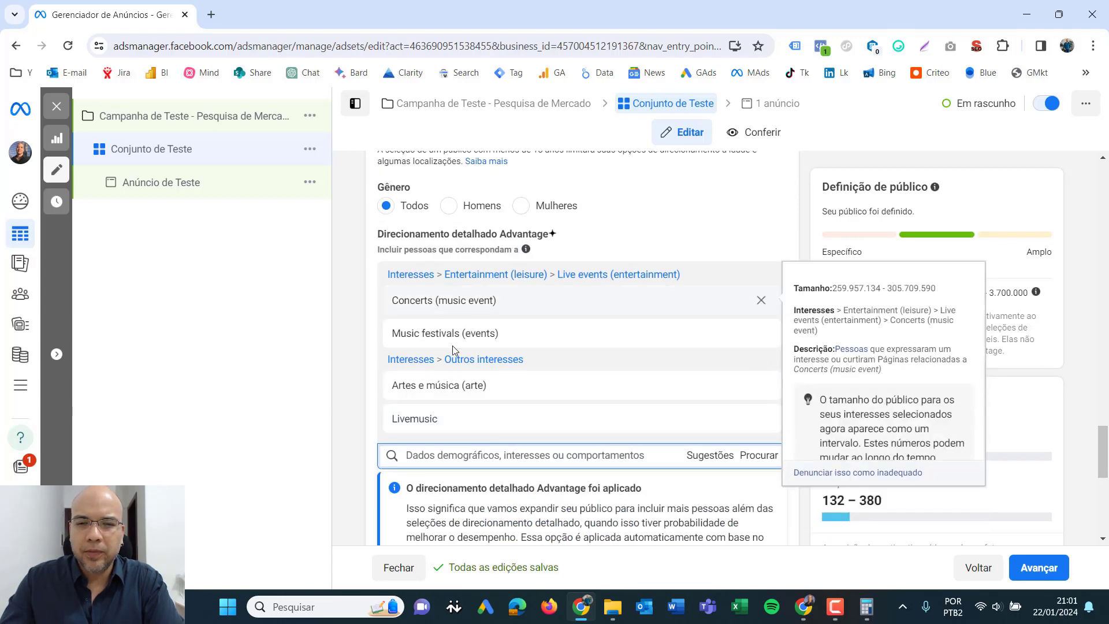
pyautogui.moveTo(469, 303)
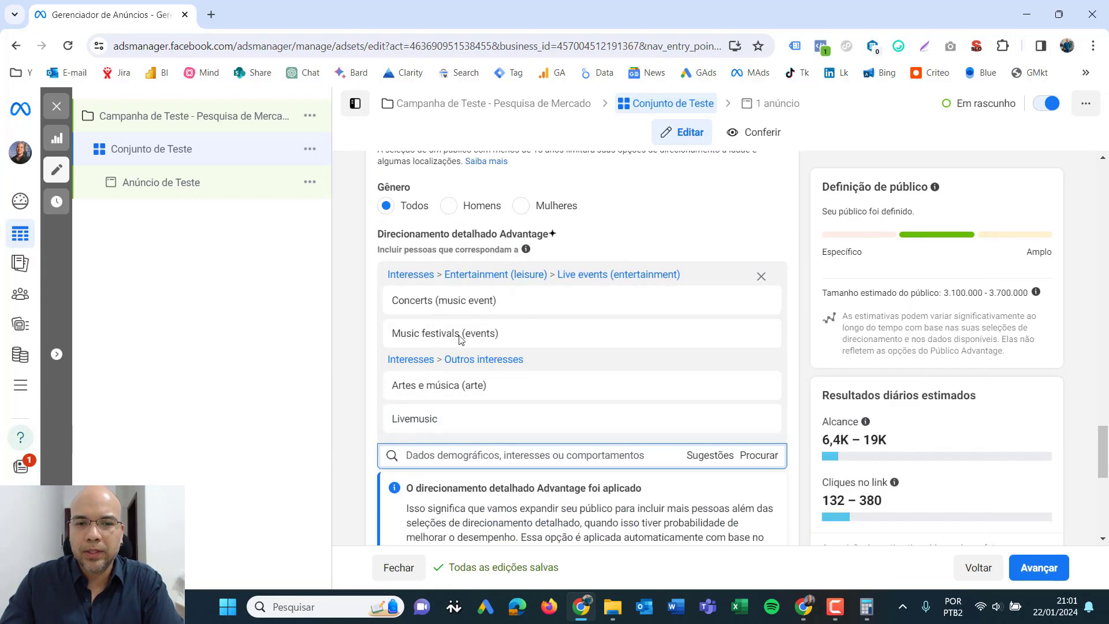
pyautogui.moveTo(499, 346)
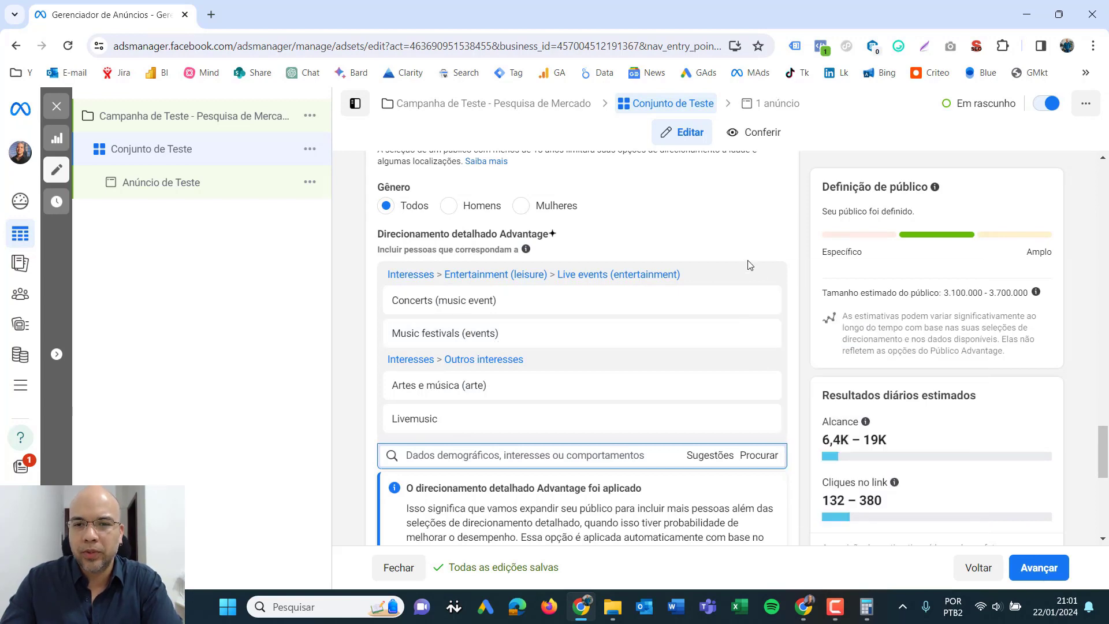
pyautogui.scroll(2, 805, 228)
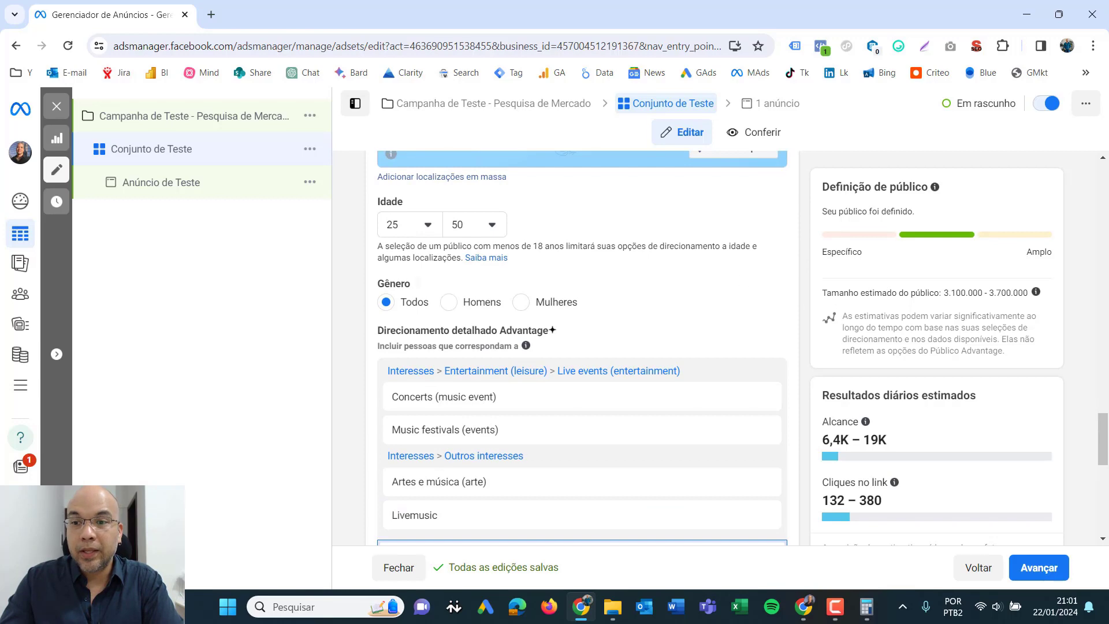
pyautogui.moveTo(1105, 440); pyautogui.dragTo(1107, 277)
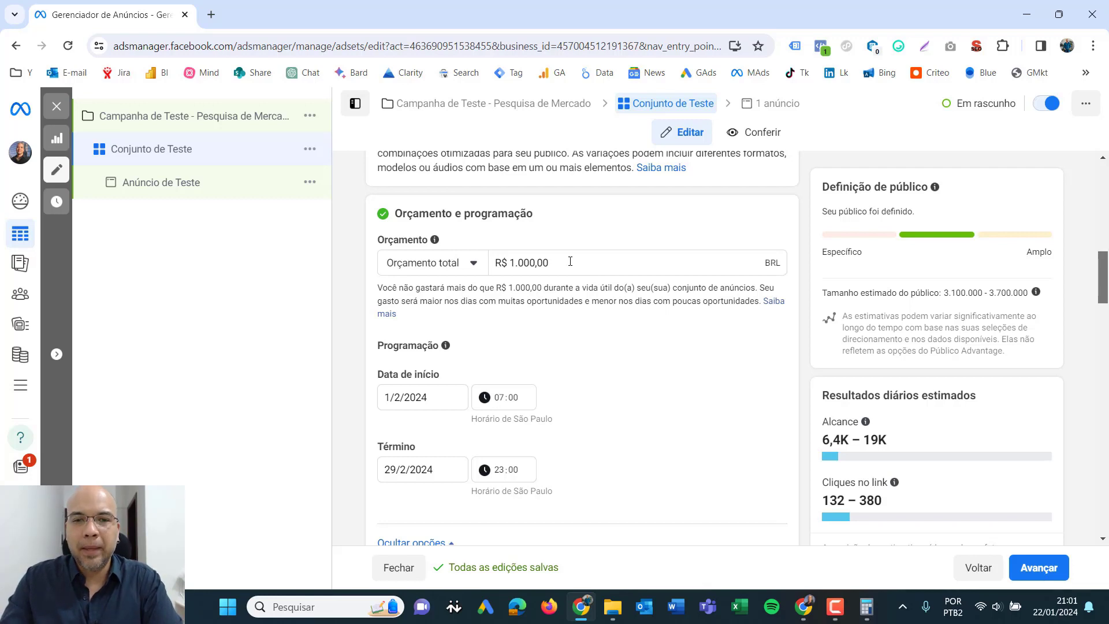
pyautogui.moveTo(570, 261); pyautogui.dragTo(400, 271)
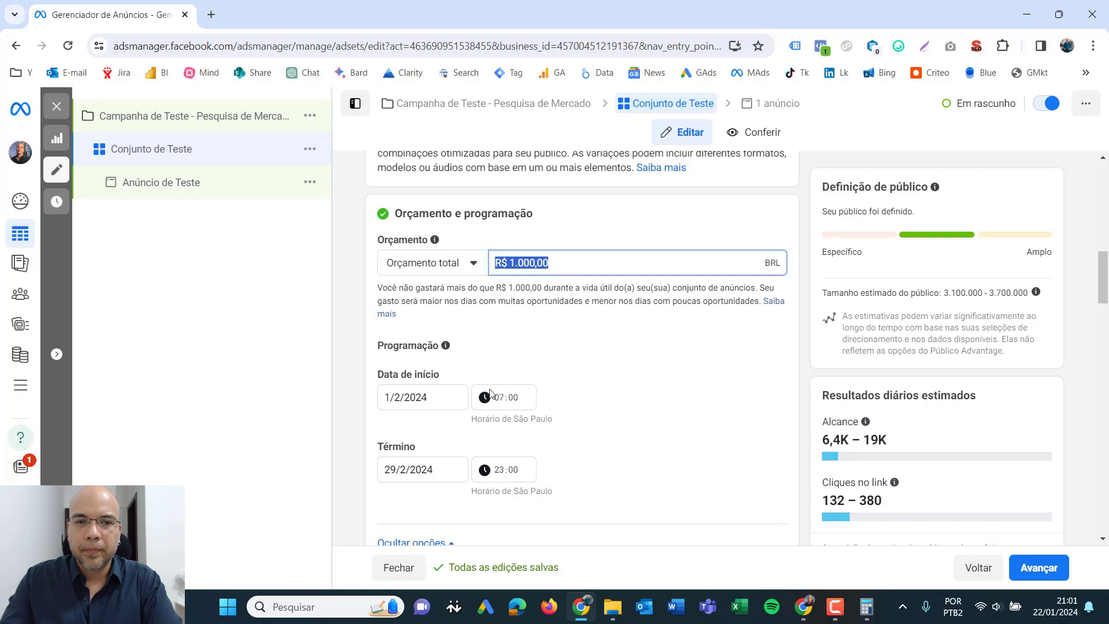
pyautogui.click(367, 283)
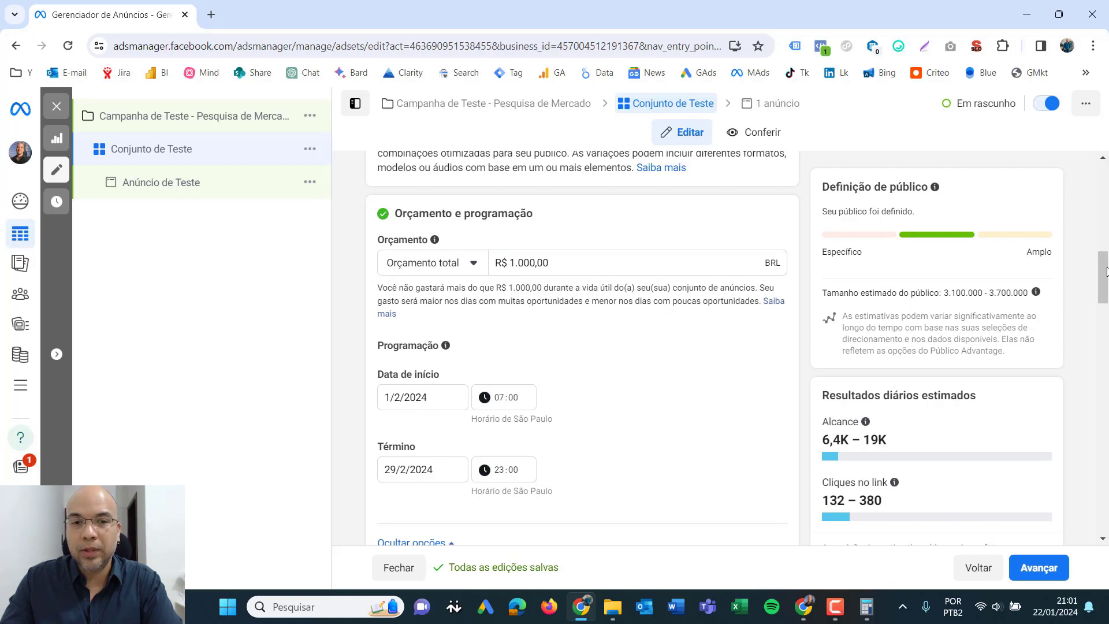
pyautogui.moveTo(1107, 272); pyautogui.dragTo(1102, 387)
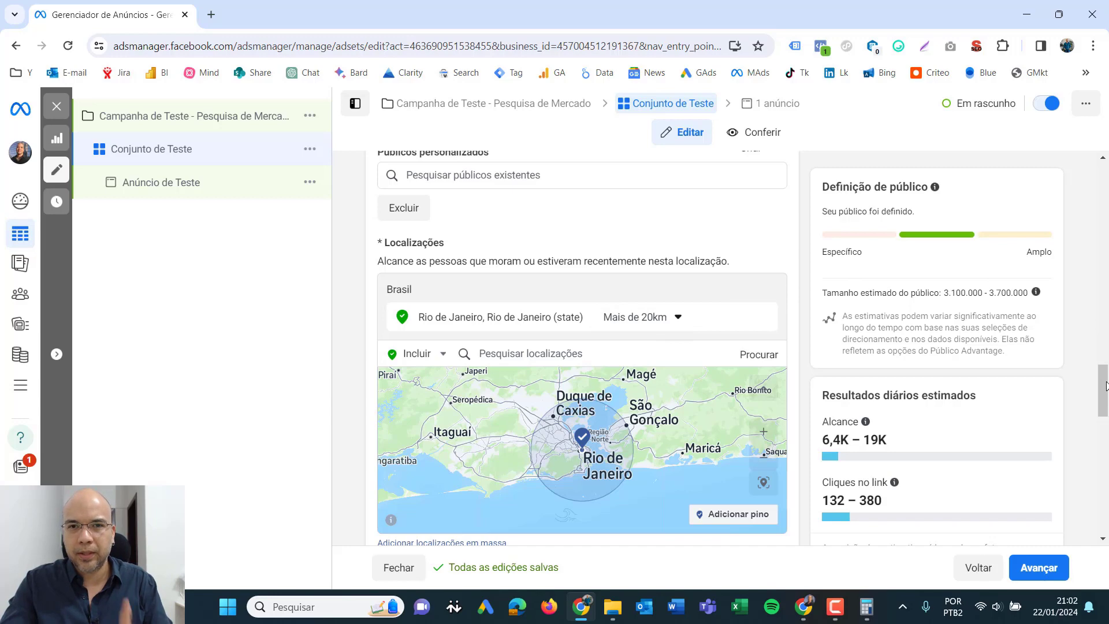
pyautogui.scroll(-5, 446, 324)
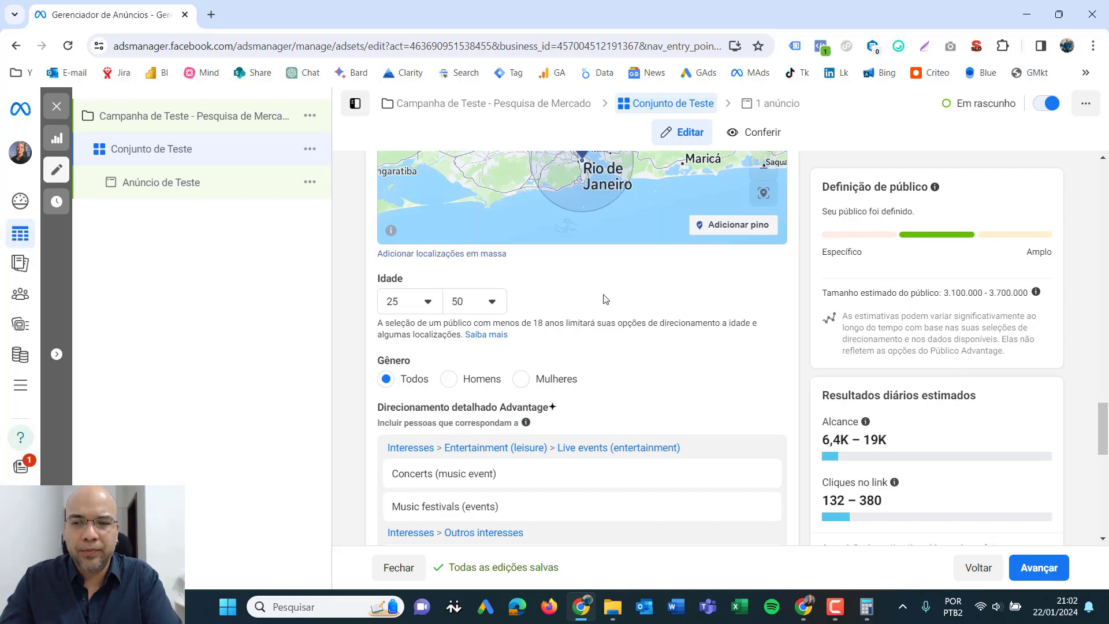
pyautogui.scroll(-2, 1105, 416)
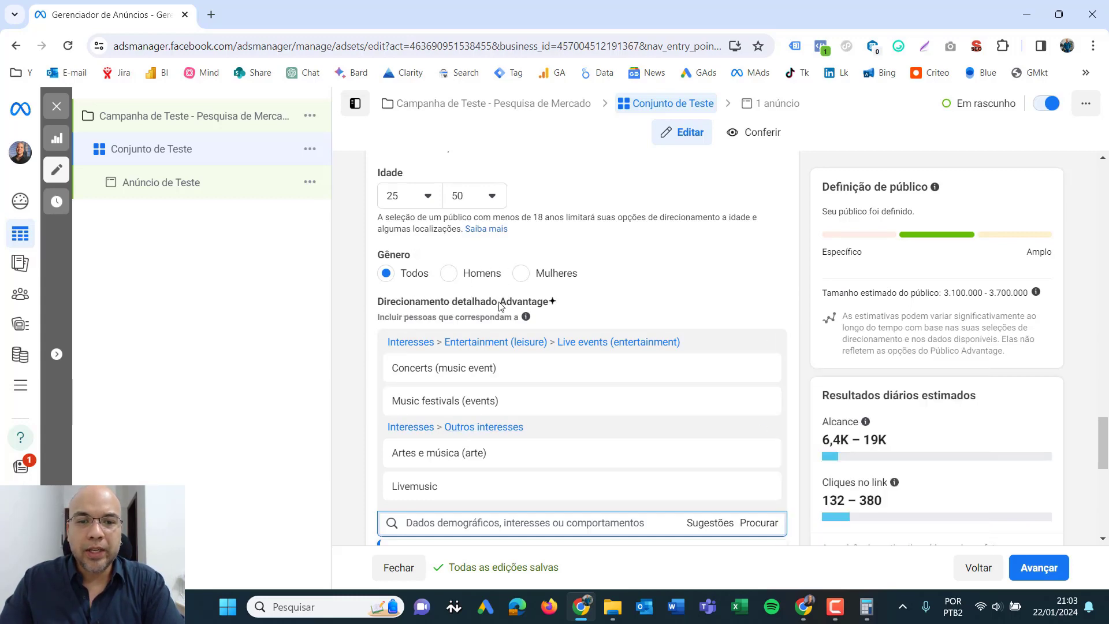
# - Review the audience's location, age, gender and detailed targeting selections alongside the audience definition
pyautogui.moveTo(492, 362)
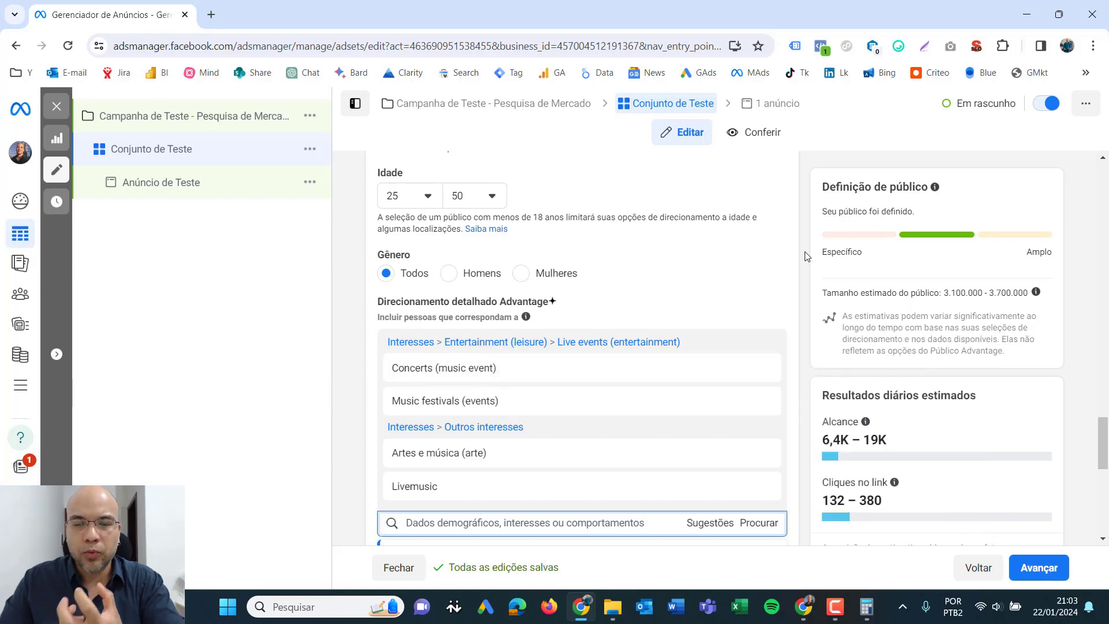
pyautogui.scroll(-5, 805, 255)
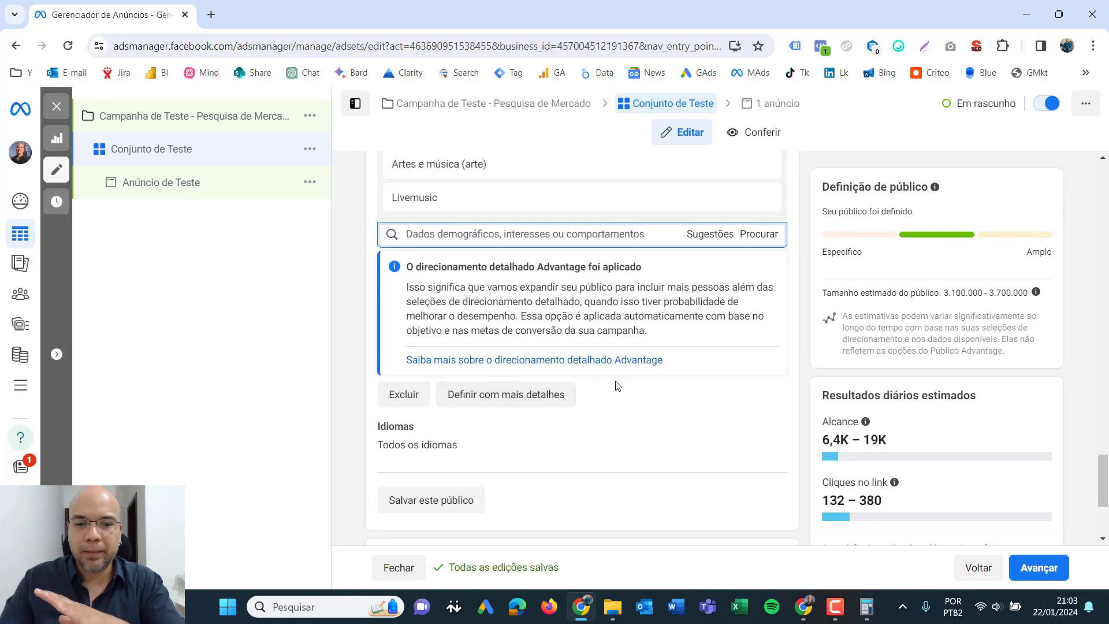
pyautogui.scroll(-3, 636, 381)
pyautogui.scroll(7, 637, 378)
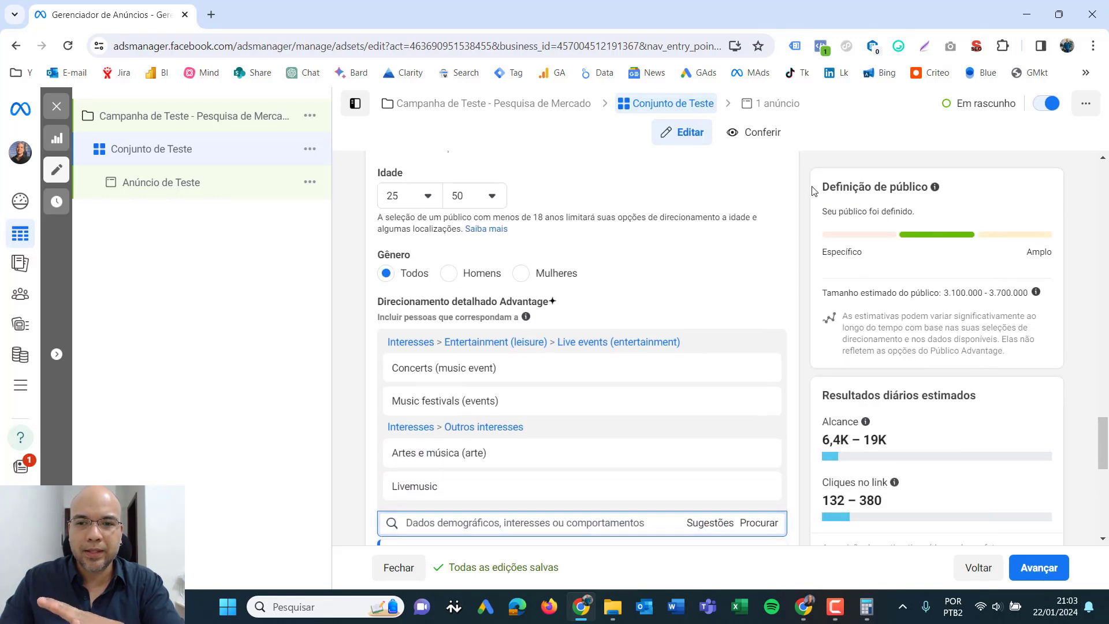
pyautogui.moveTo(1104, 449); pyautogui.dragTo(1104, 454)
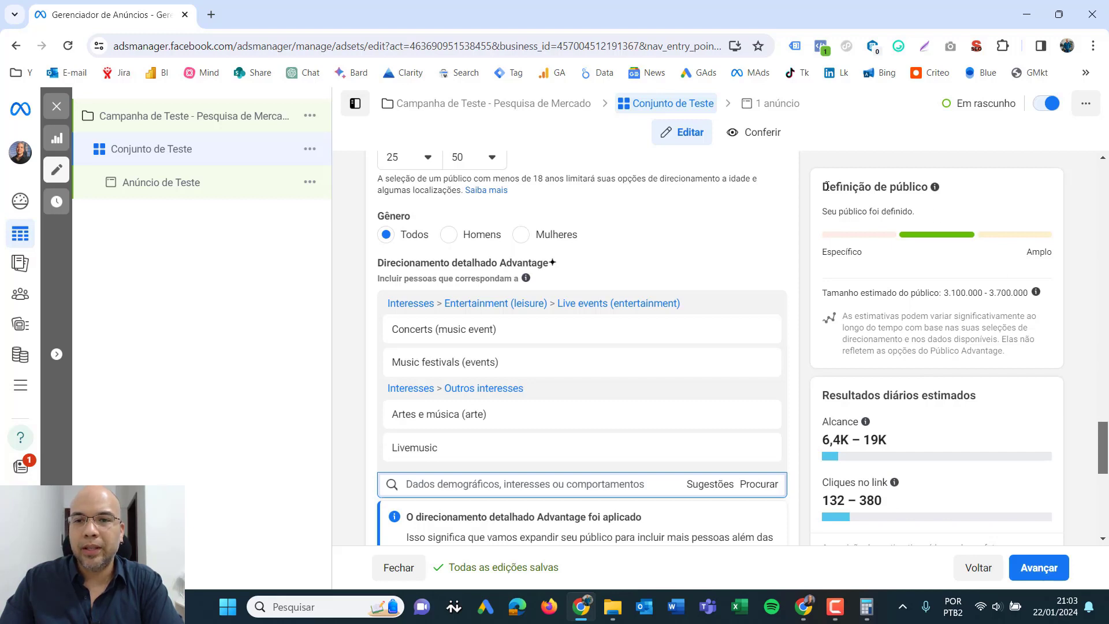
pyautogui.moveTo(826, 186); pyautogui.dragTo(928, 186)
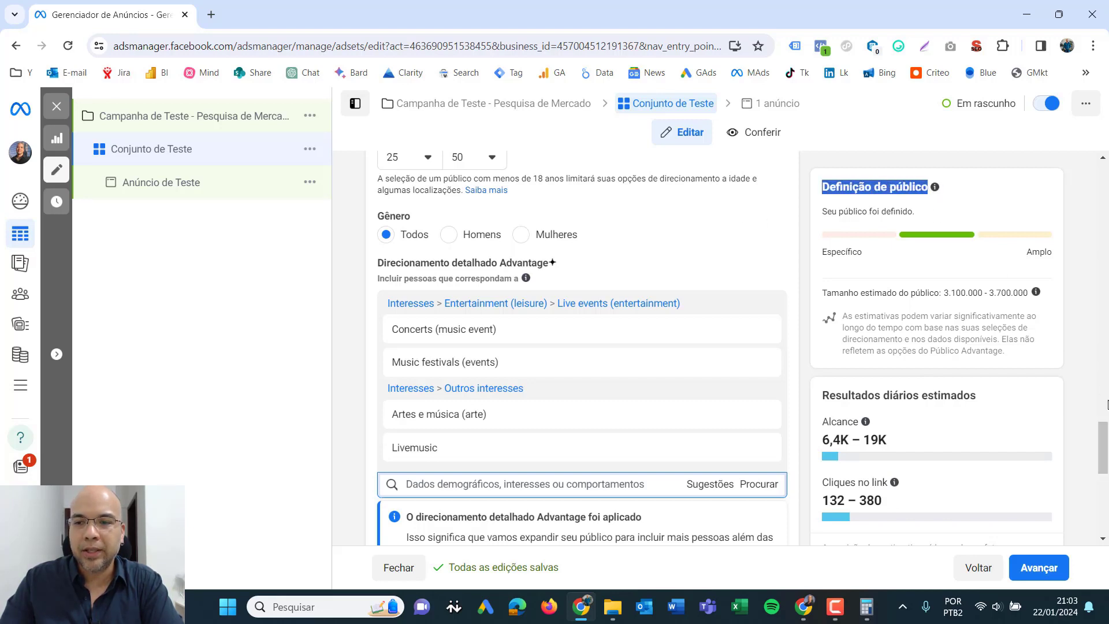
pyautogui.scroll(5, 1104, 444)
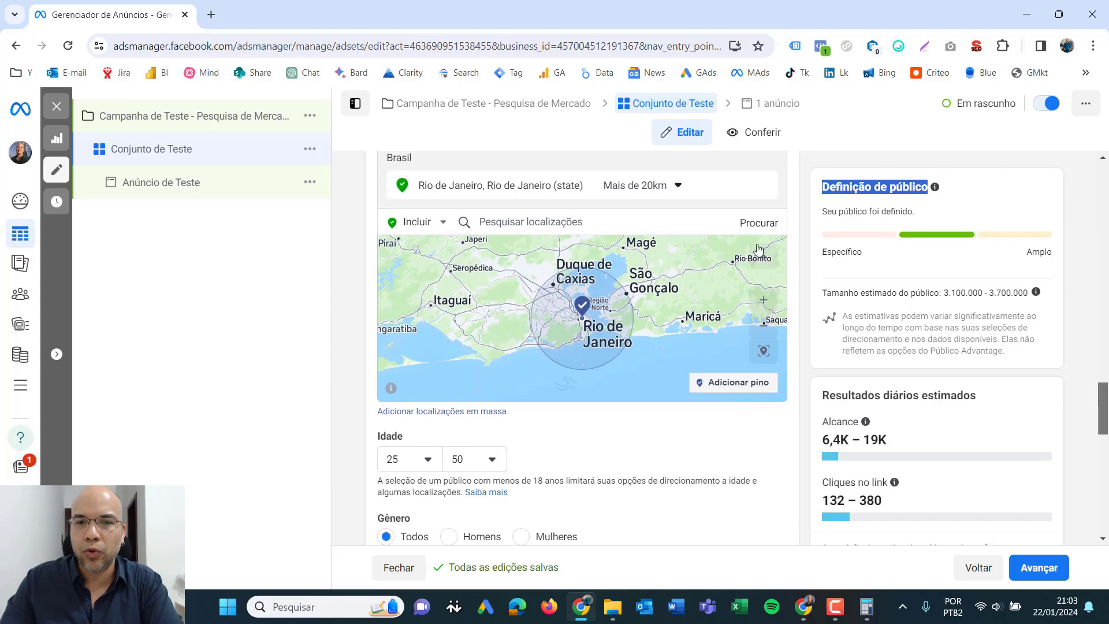
pyautogui.scroll(3, 656, 321)
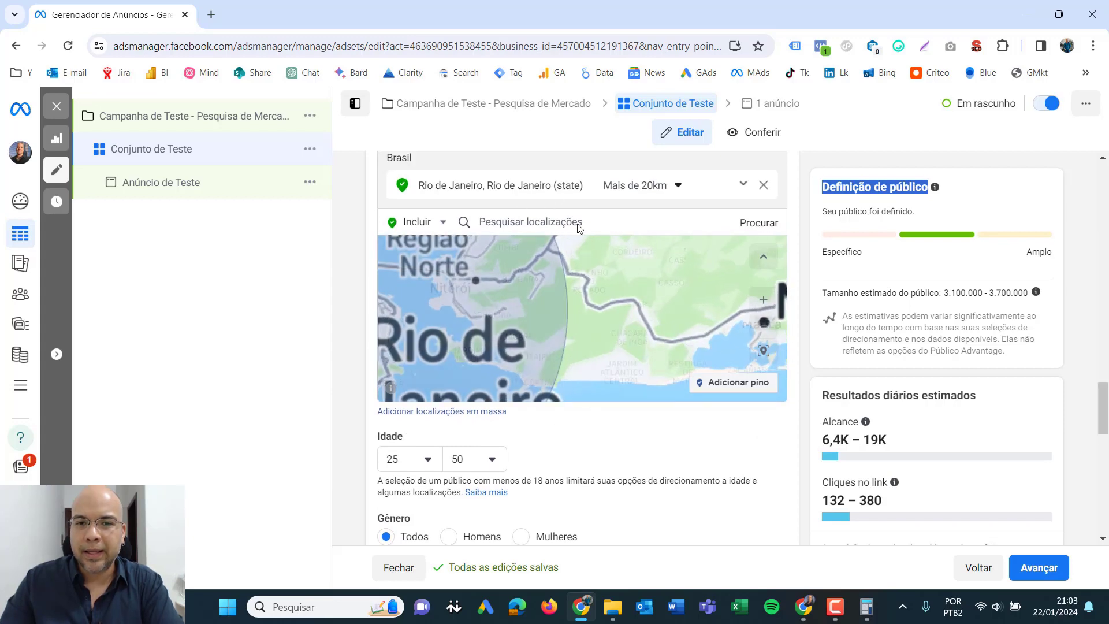
pyautogui.scroll(3, 749, 214)
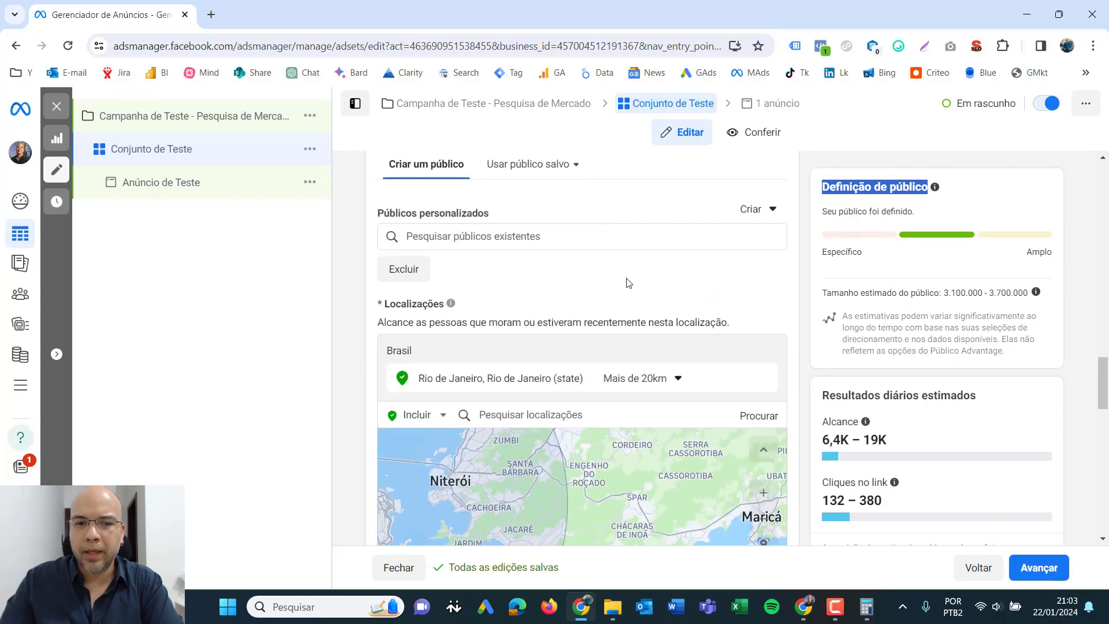
pyautogui.scroll(3, 659, 286)
pyautogui.scroll(-6, 656, 283)
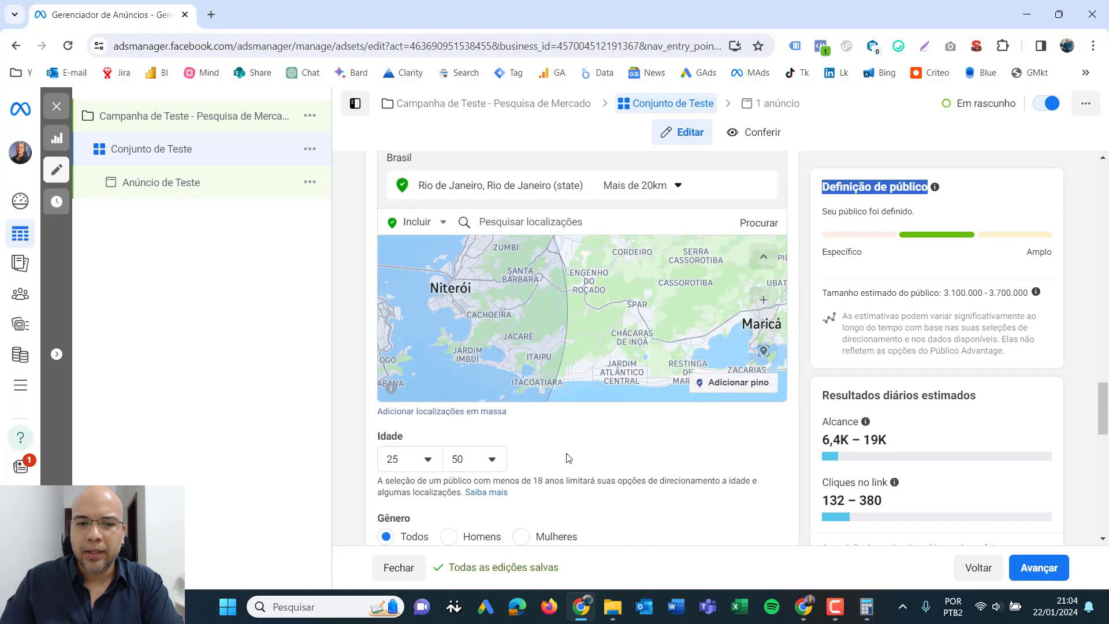
pyautogui.scroll(-3, 446, 450)
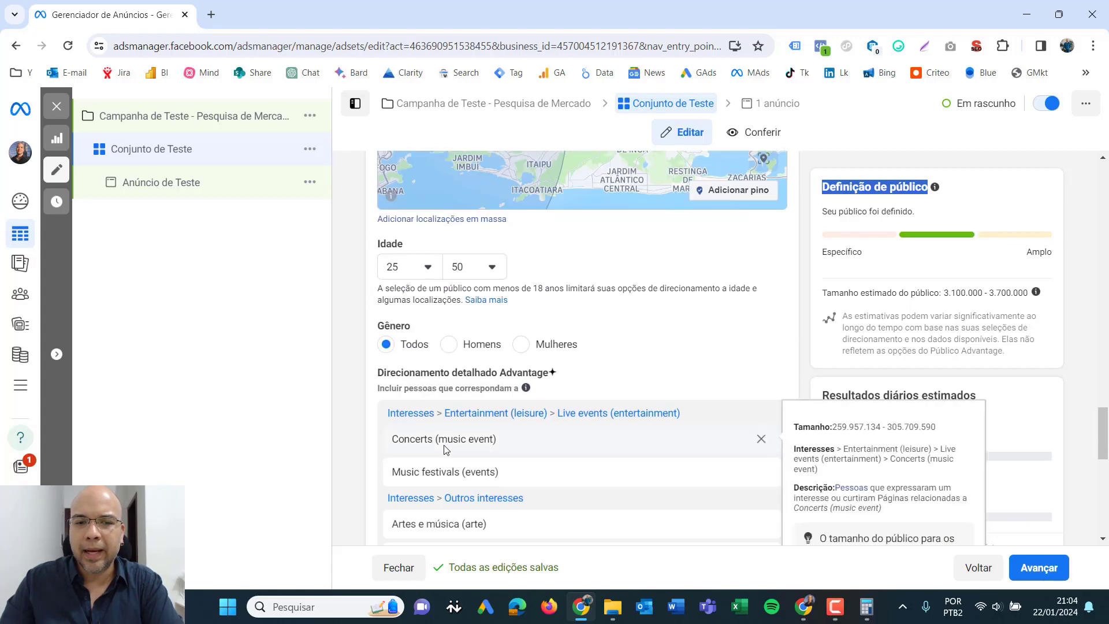
# - Examine the audience definition's specific-to-broad scale, estimated audience size and the note on how estimates vary
pyautogui.click(799, 216)
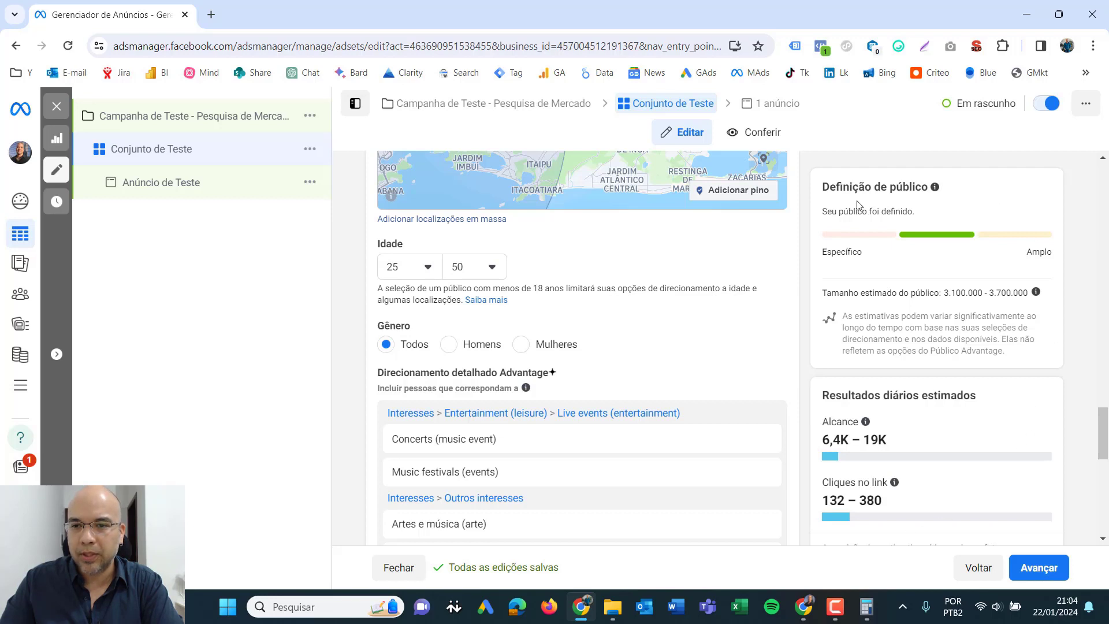
pyautogui.moveTo(823, 211); pyautogui.dragTo(901, 212)
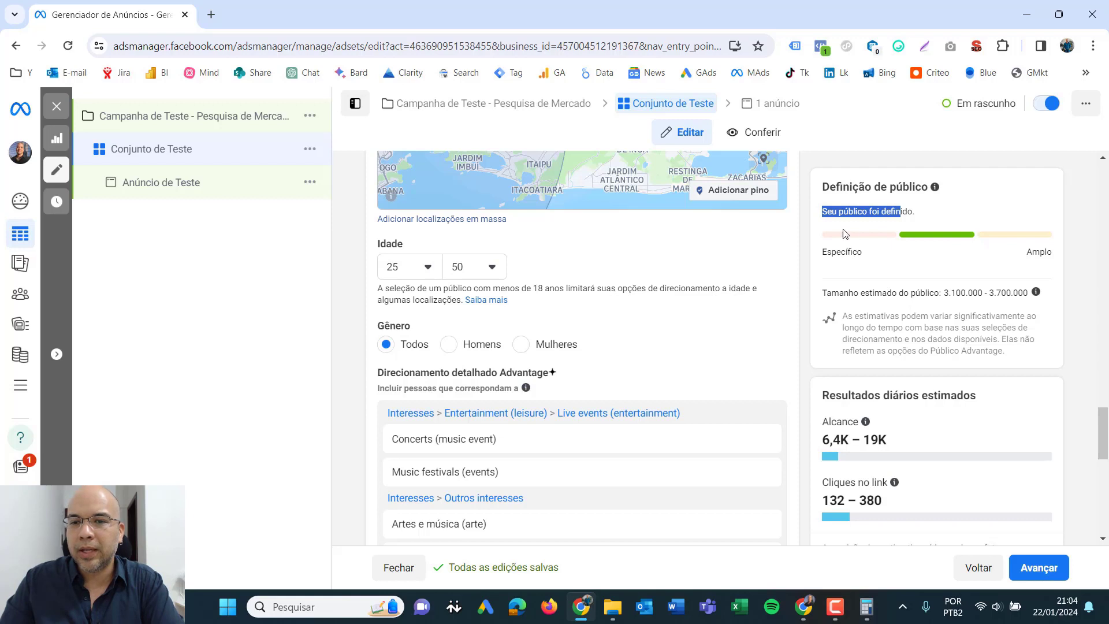
pyautogui.moveTo(828, 252); pyautogui.dragTo(864, 255)
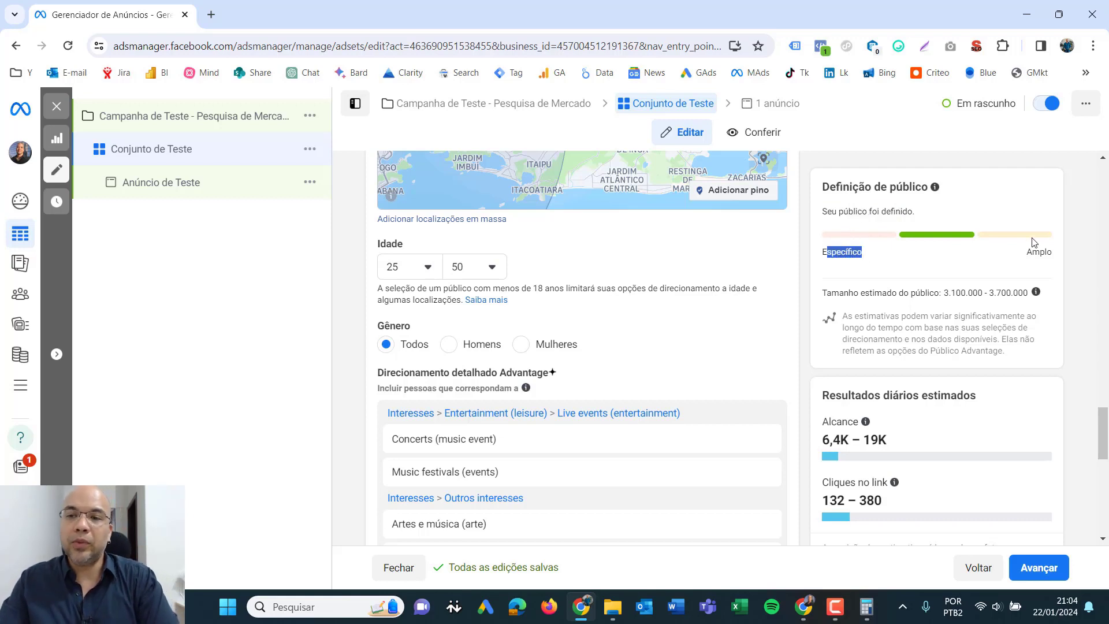
pyautogui.moveTo(1020, 250); pyautogui.dragTo(1062, 260)
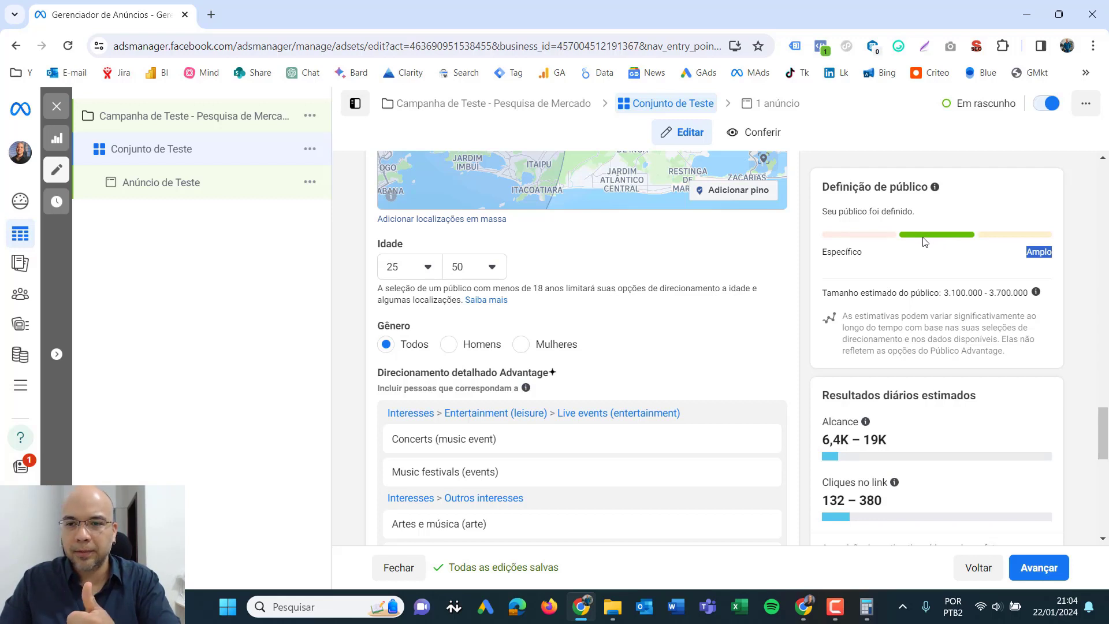
pyautogui.moveTo(826, 293); pyautogui.dragTo(927, 294)
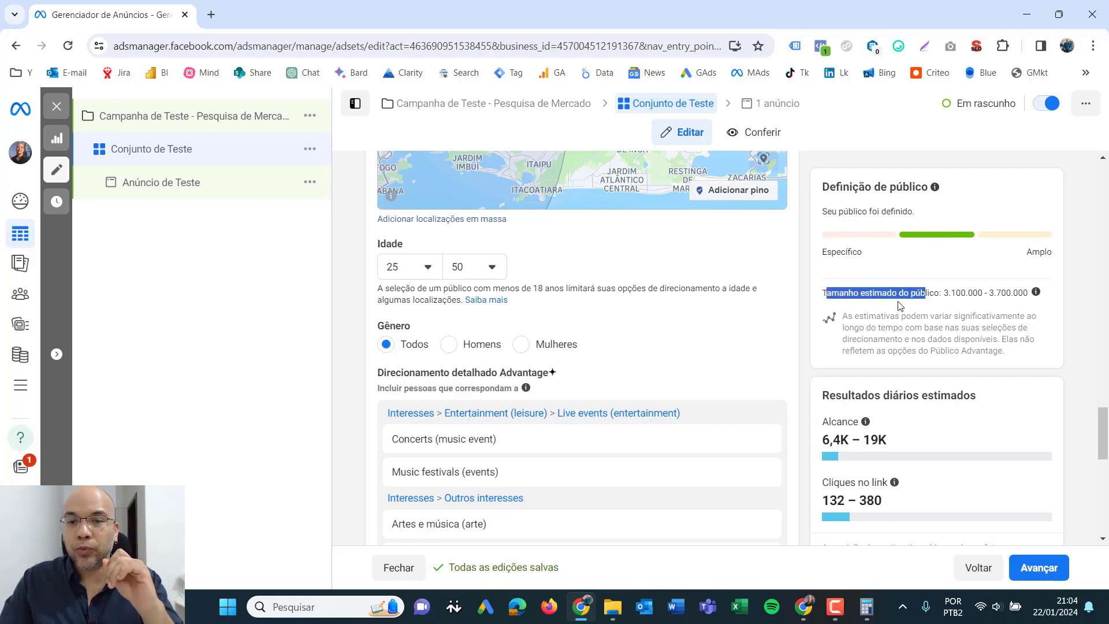
pyautogui.click(958, 296)
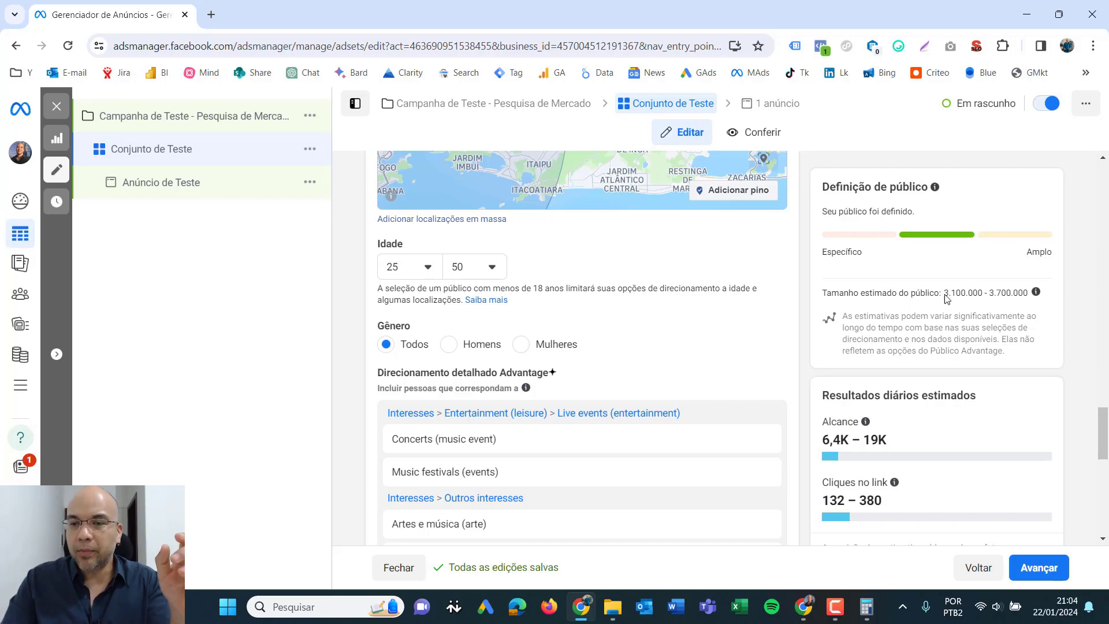
pyautogui.moveTo(946, 295); pyautogui.dragTo(1006, 292)
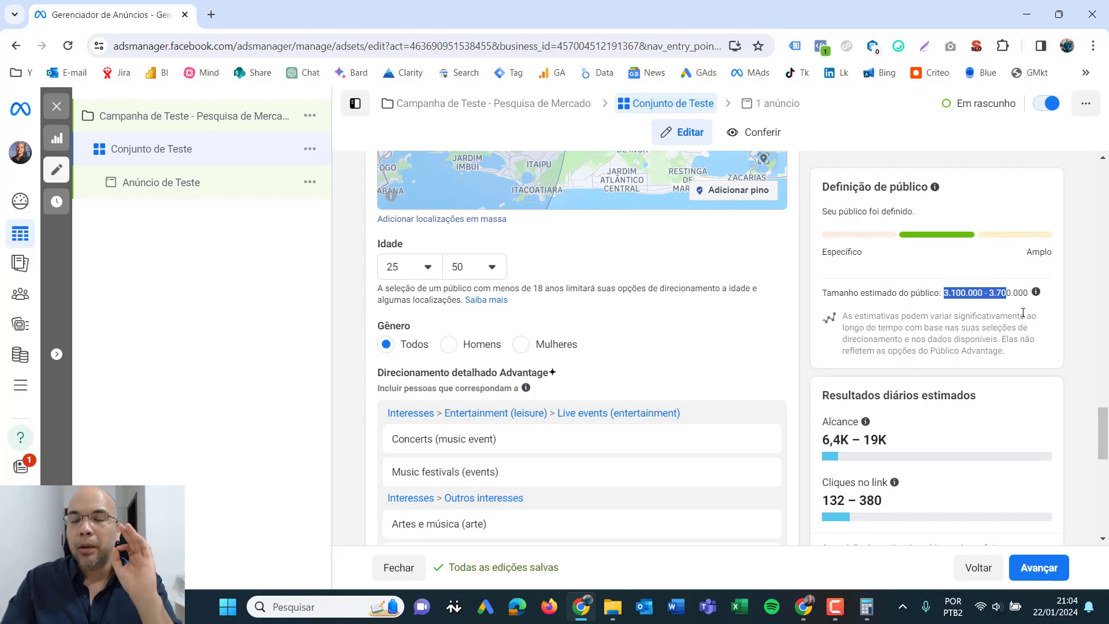
pyautogui.click(955, 356)
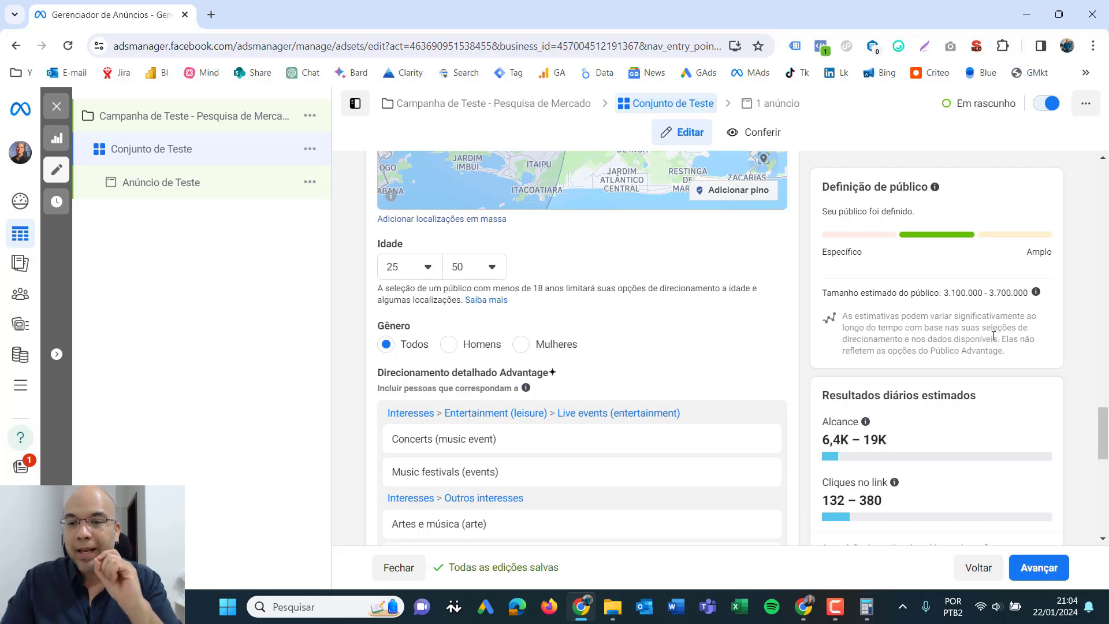
pyautogui.moveTo(955, 327); pyautogui.dragTo(1040, 349)
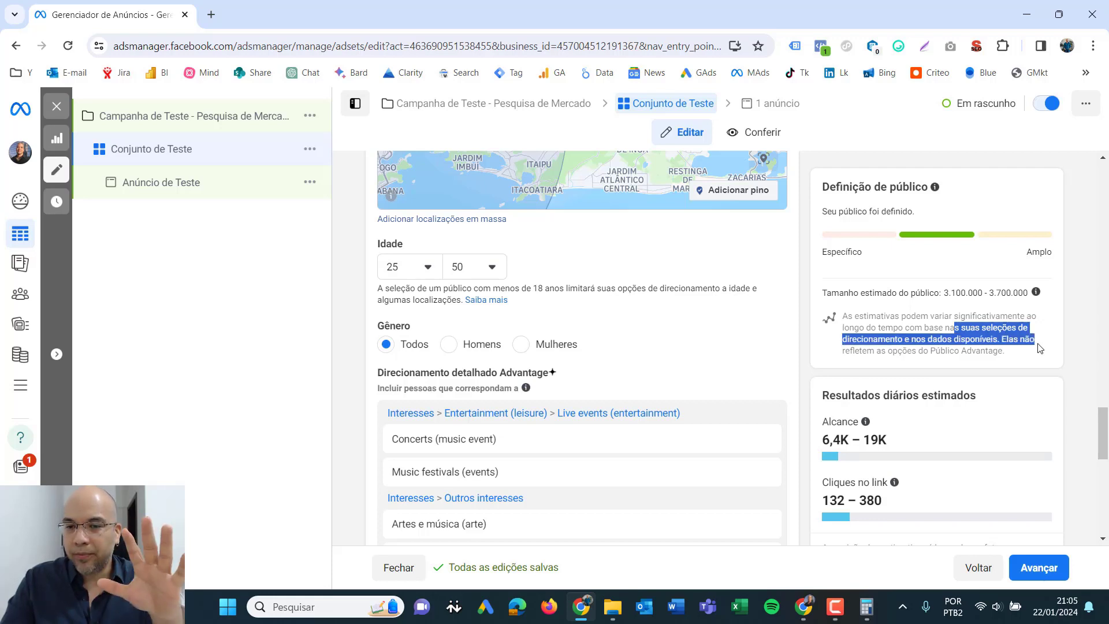
pyautogui.click(987, 352)
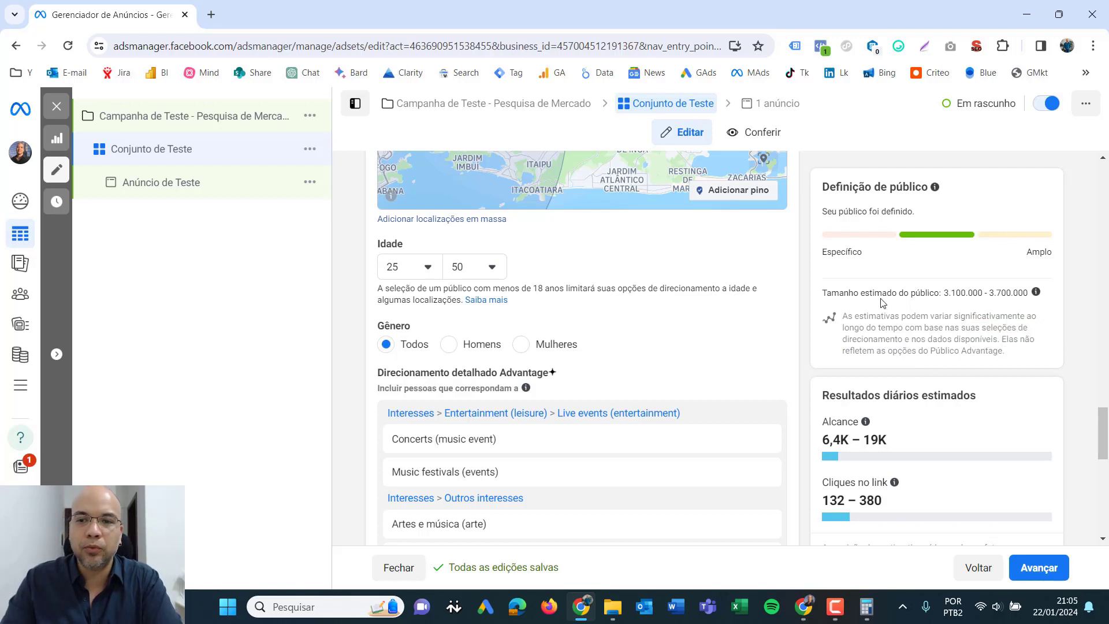
pyautogui.moveTo(883, 294); pyautogui.dragTo(978, 316)
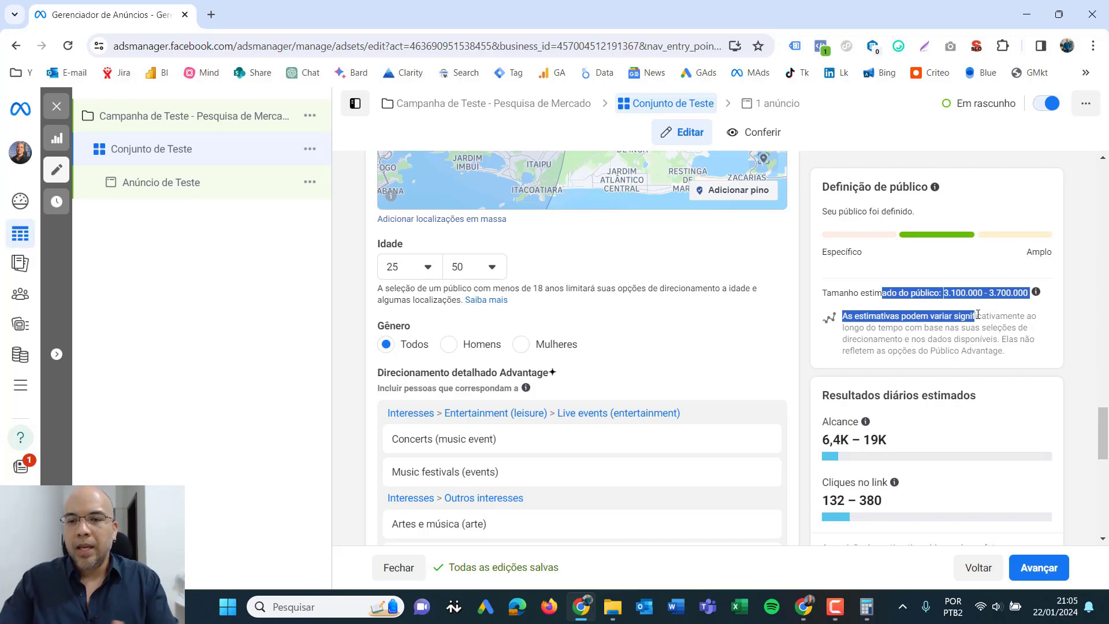
pyautogui.click(925, 396)
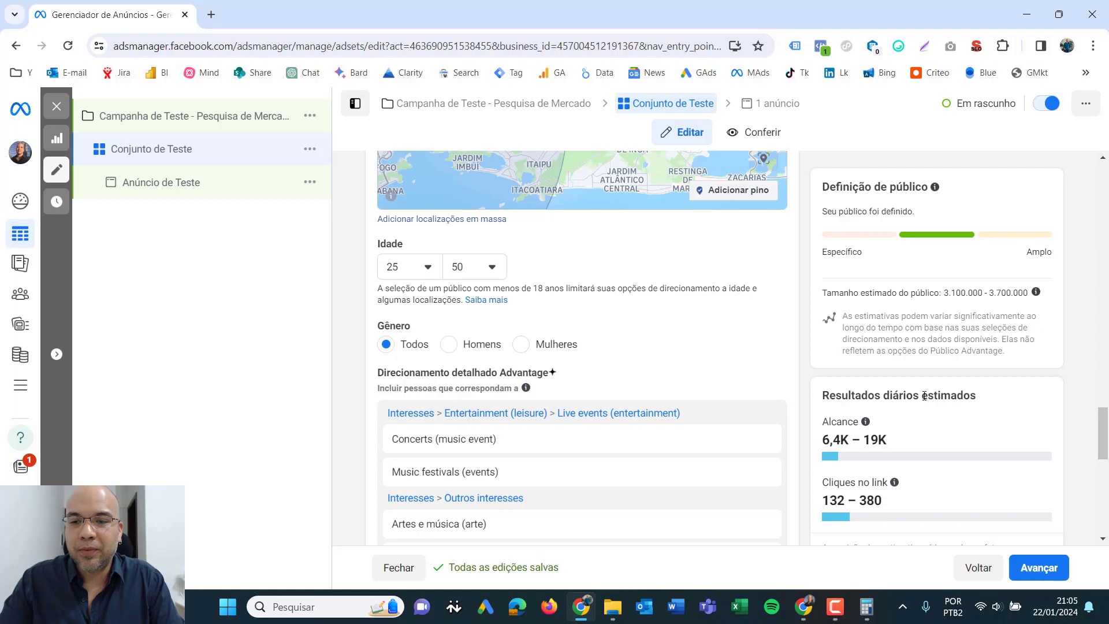
# - Examine the estimated daily results, including the explanation of reach and its estimated range
pyautogui.moveTo(825, 395); pyautogui.dragTo(999, 401)
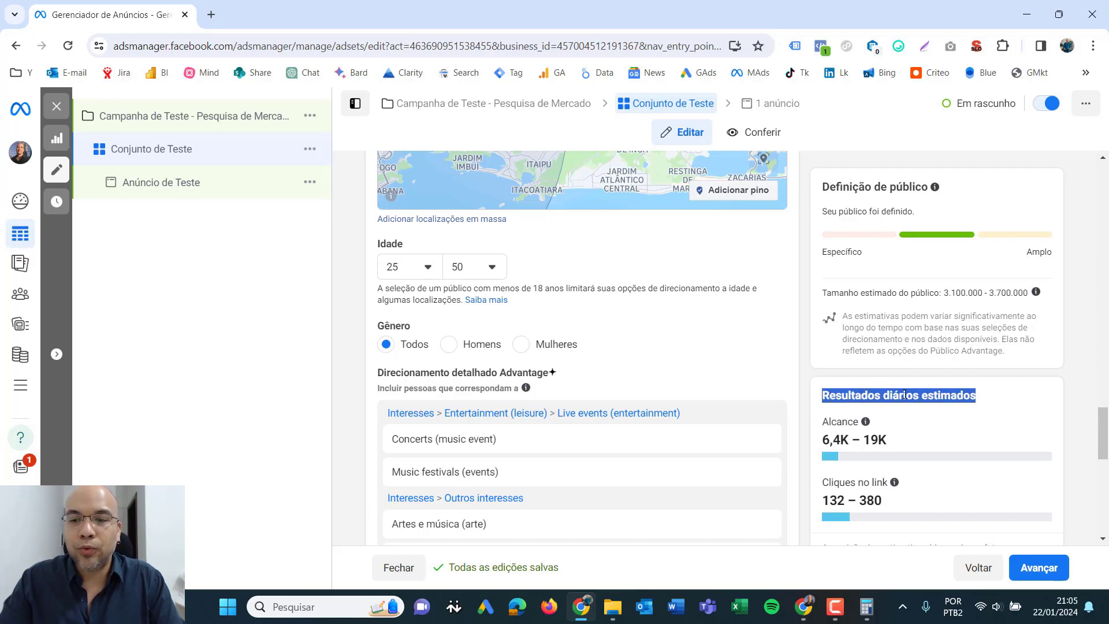
pyautogui.click(949, 395)
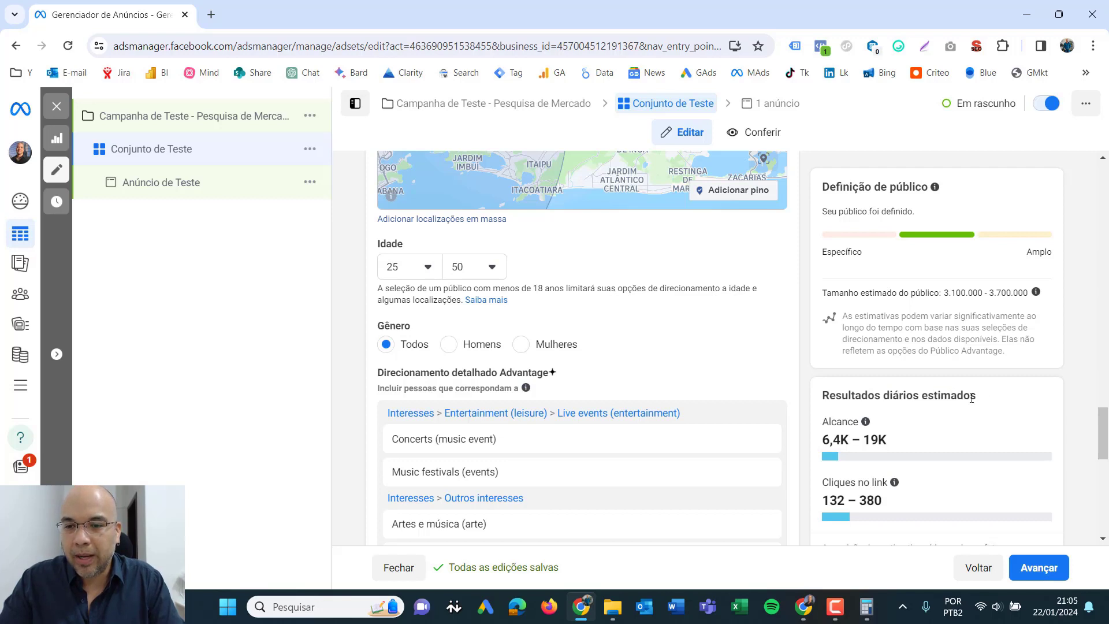
pyautogui.moveTo(887, 396); pyautogui.dragTo(985, 399)
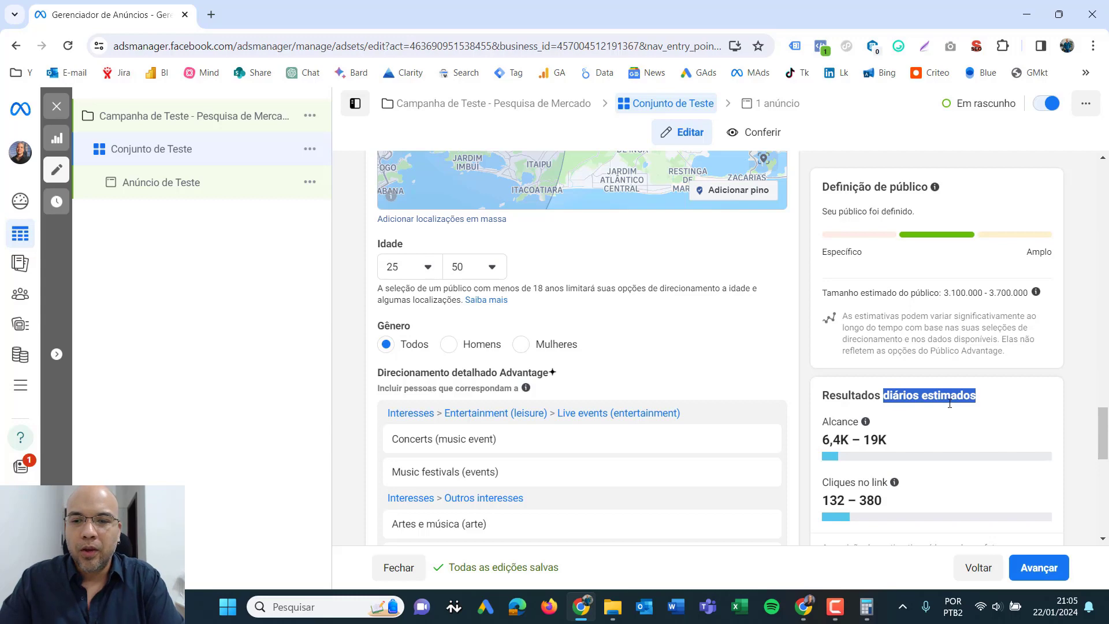
pyautogui.moveTo(1102, 434); pyautogui.dragTo(1106, 556)
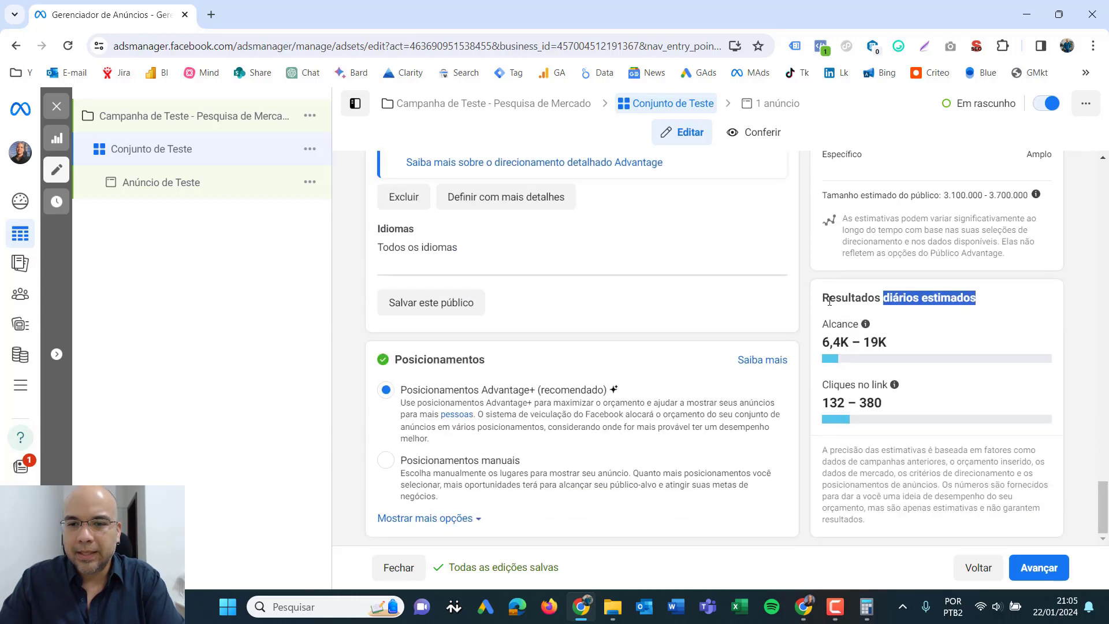
pyautogui.moveTo(856, 301); pyautogui.dragTo(986, 305)
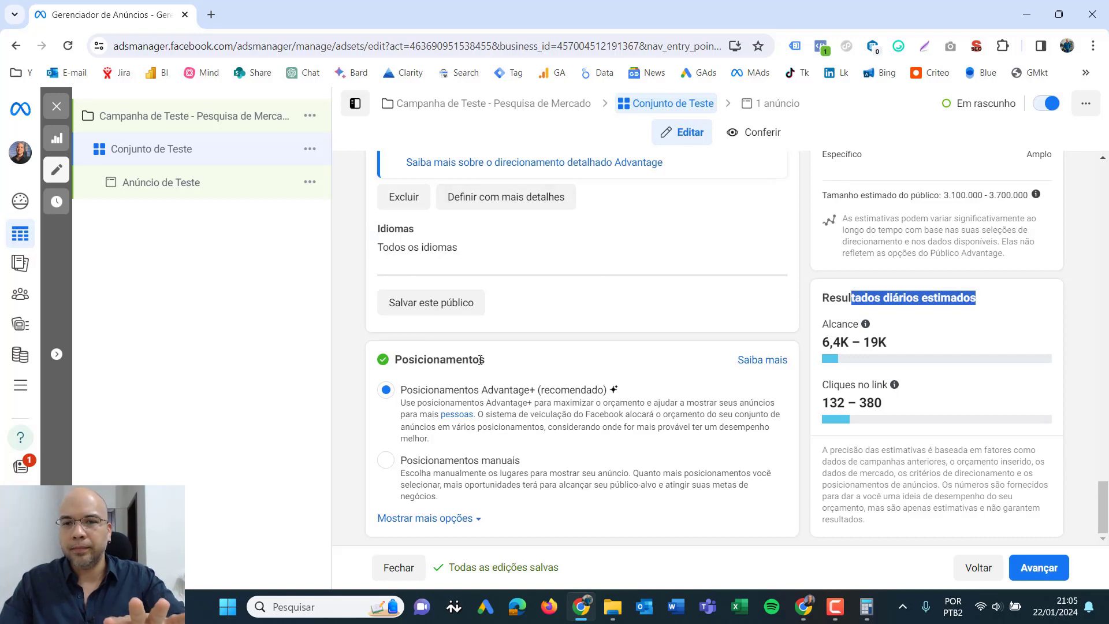
pyautogui.click(868, 254)
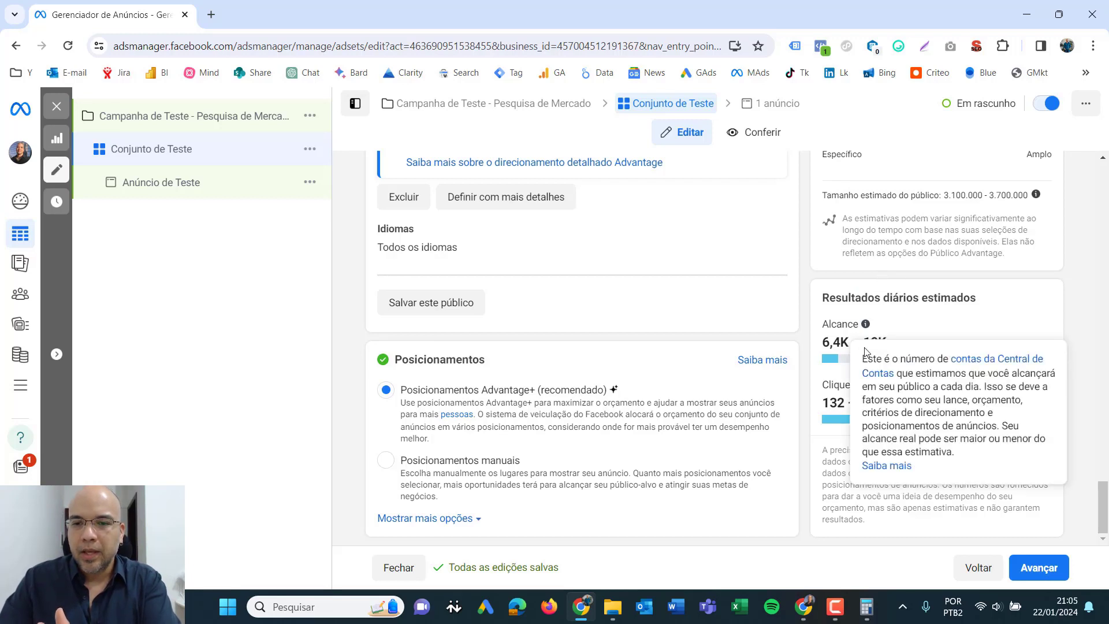
pyautogui.moveTo(821, 343); pyautogui.dragTo(895, 346)
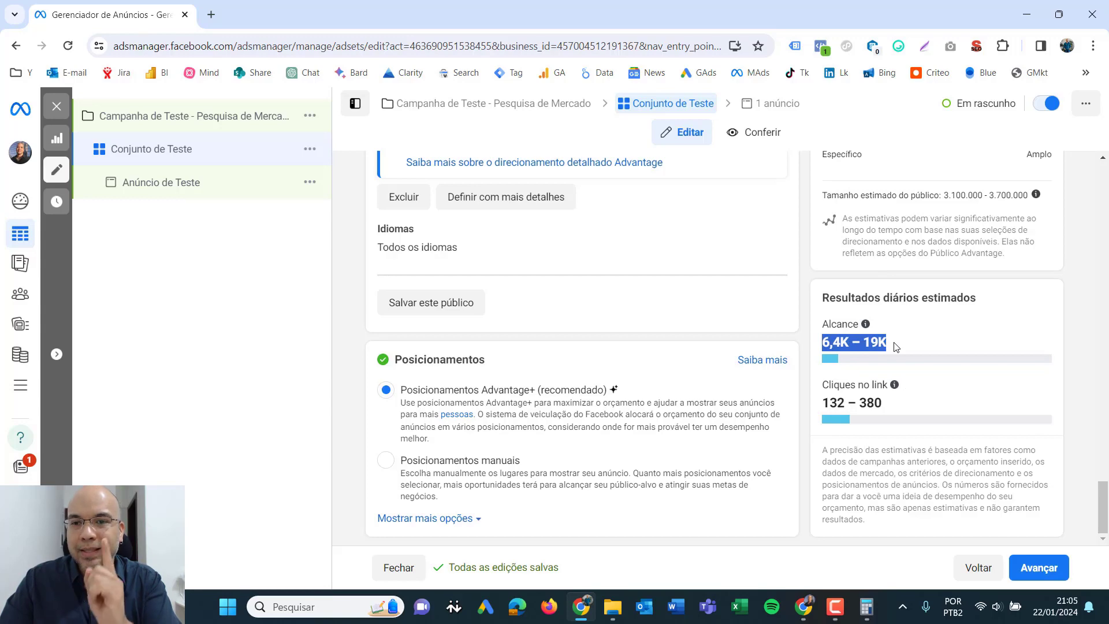
# - Set the ad set's total budget to R$ 3.000,00 and check the estimated daily reach
pyautogui.moveTo(1102, 505); pyautogui.dragTo(1107, 265)
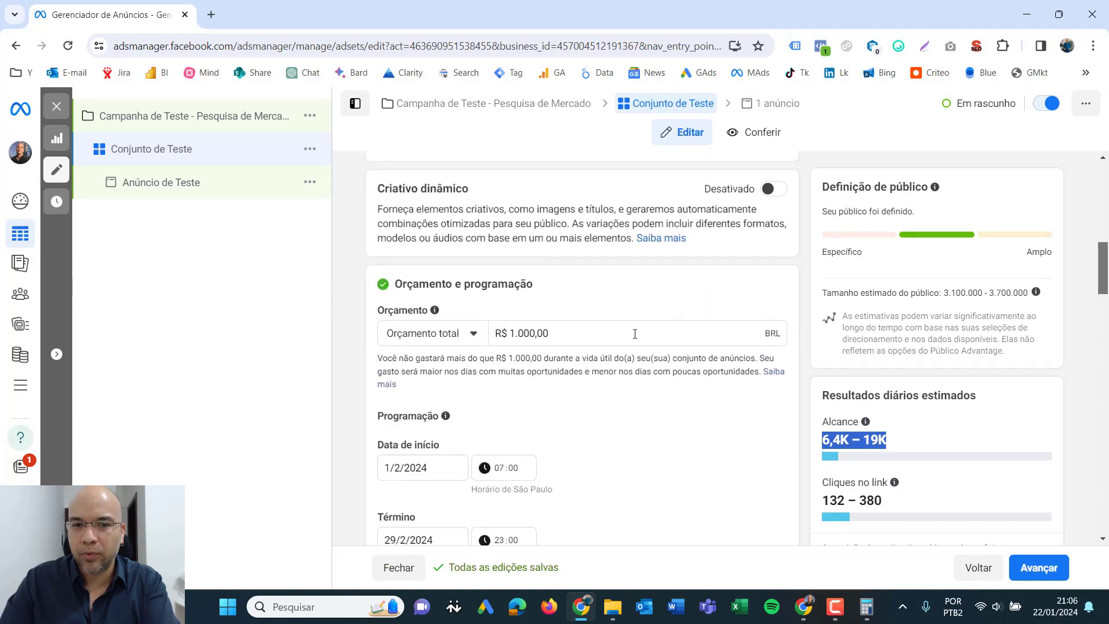
pyautogui.moveTo(568, 333); pyautogui.dragTo(492, 341)
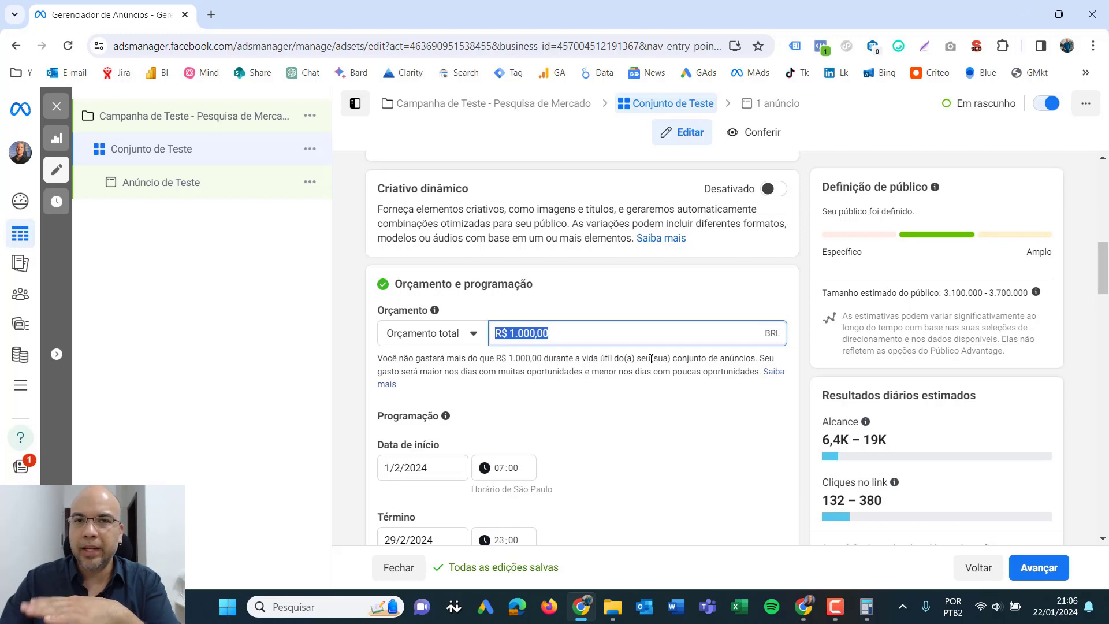
pyautogui.write('3000')
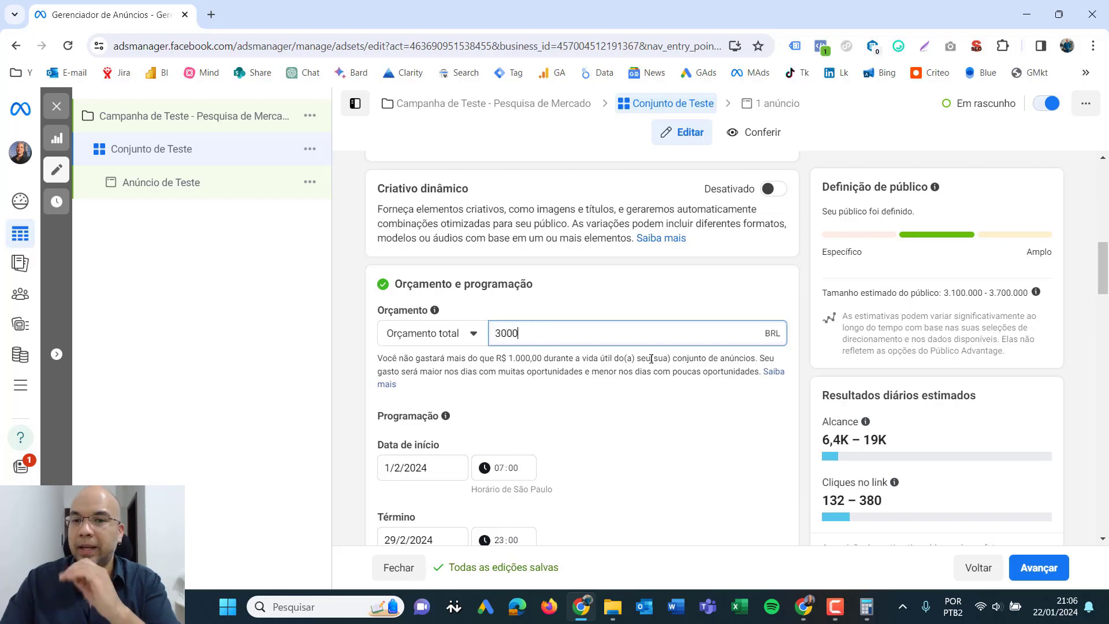
pyautogui.click(797, 270)
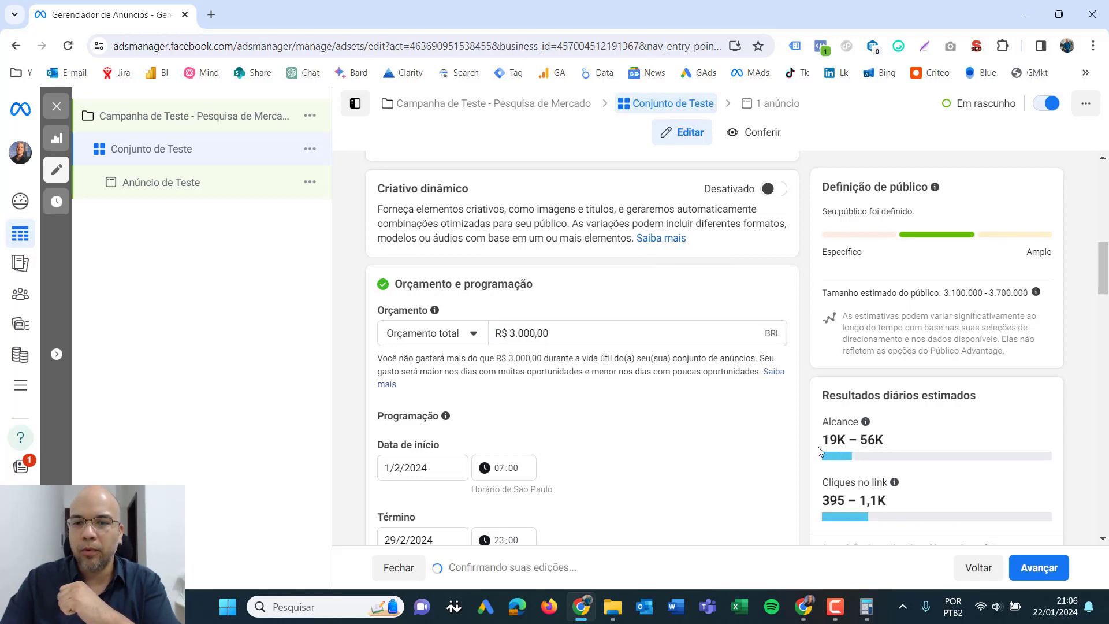
pyautogui.moveTo(820, 445); pyautogui.dragTo(894, 447)
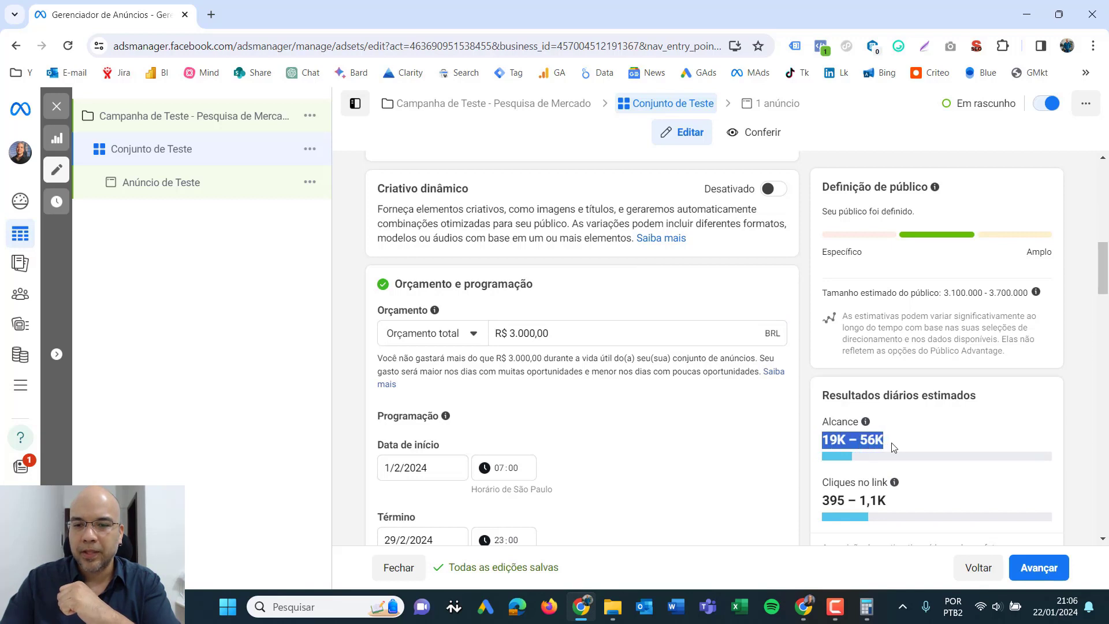
pyautogui.click(834, 439)
pyautogui.tripleClick(842, 439)
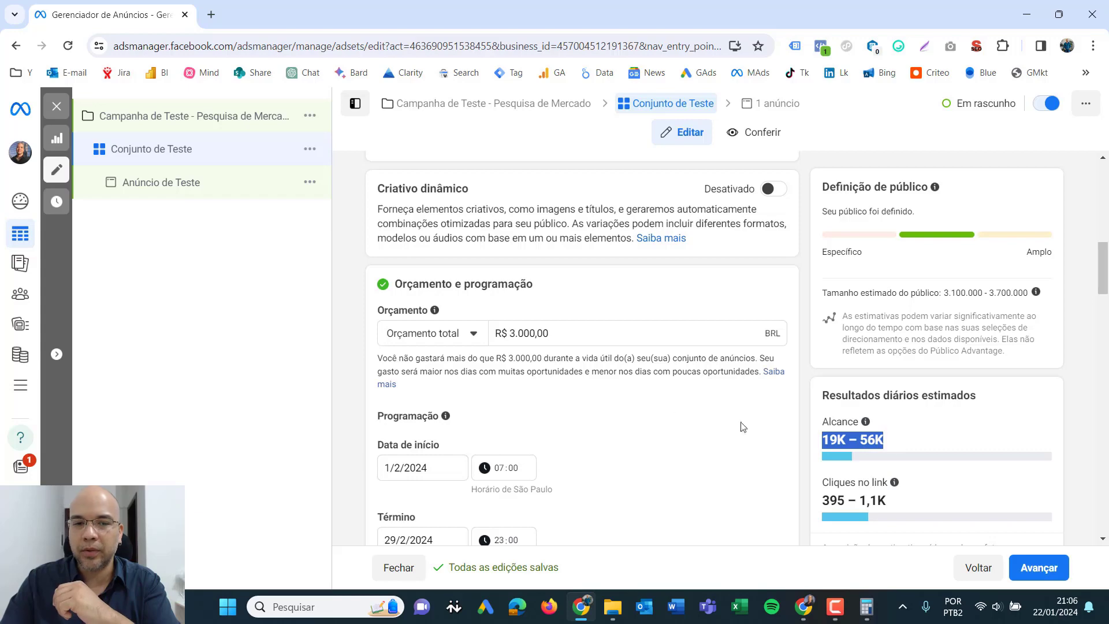
# - Set the ad set's total budget to R$ 500,00 and check the estimated daily reach
pyautogui.moveTo(557, 333); pyautogui.dragTo(486, 343)
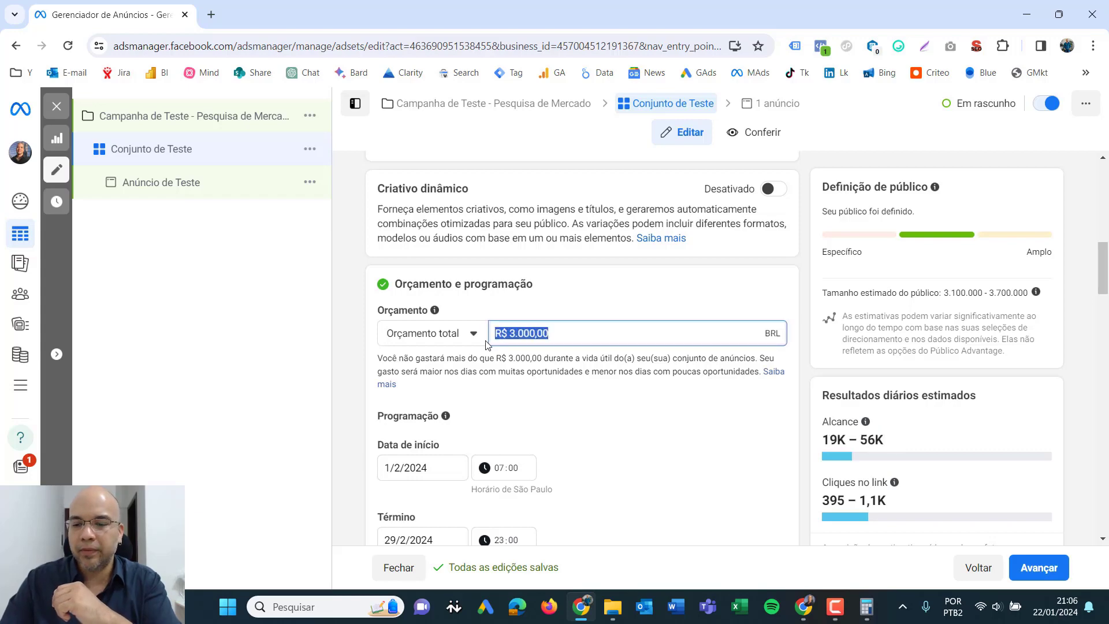
pyautogui.write('500')
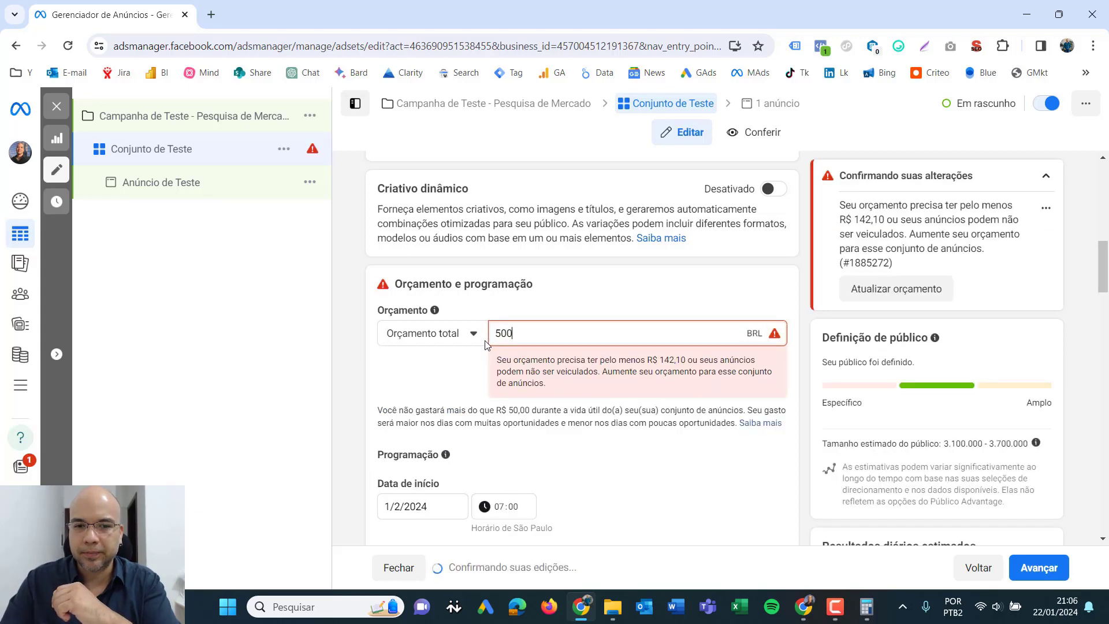
pyautogui.click(850, 494)
pyautogui.tripleClick(848, 473)
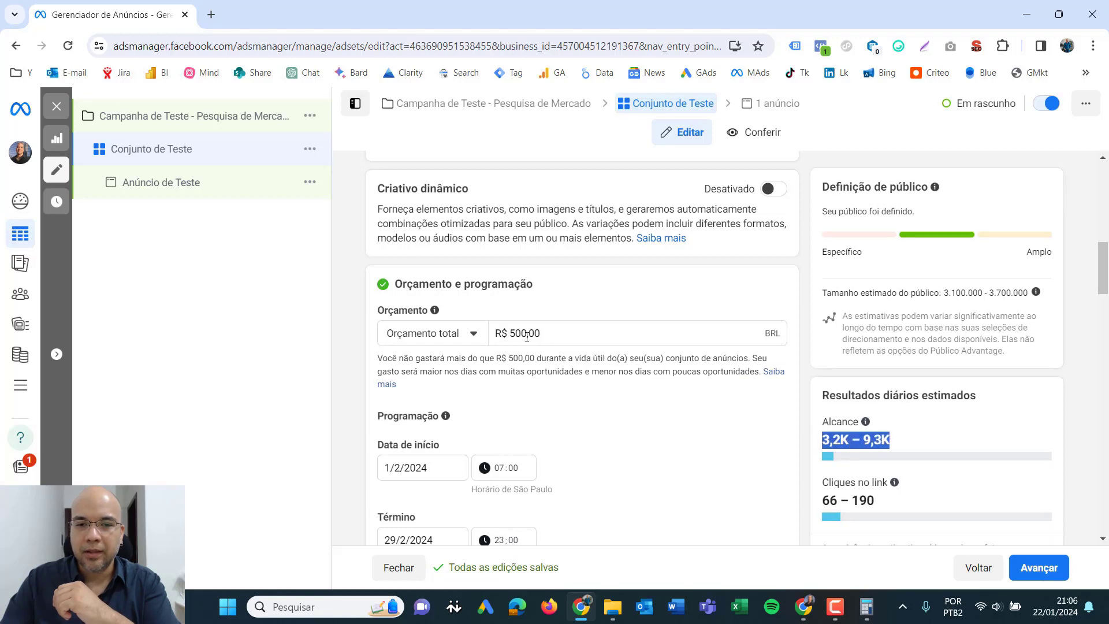
# - Set the ad set's total budget to R$ 1.000,00 and refresh the estimated daily results
pyautogui.moveTo(542, 333); pyautogui.dragTo(494, 312)
pyautogui.write('1000')
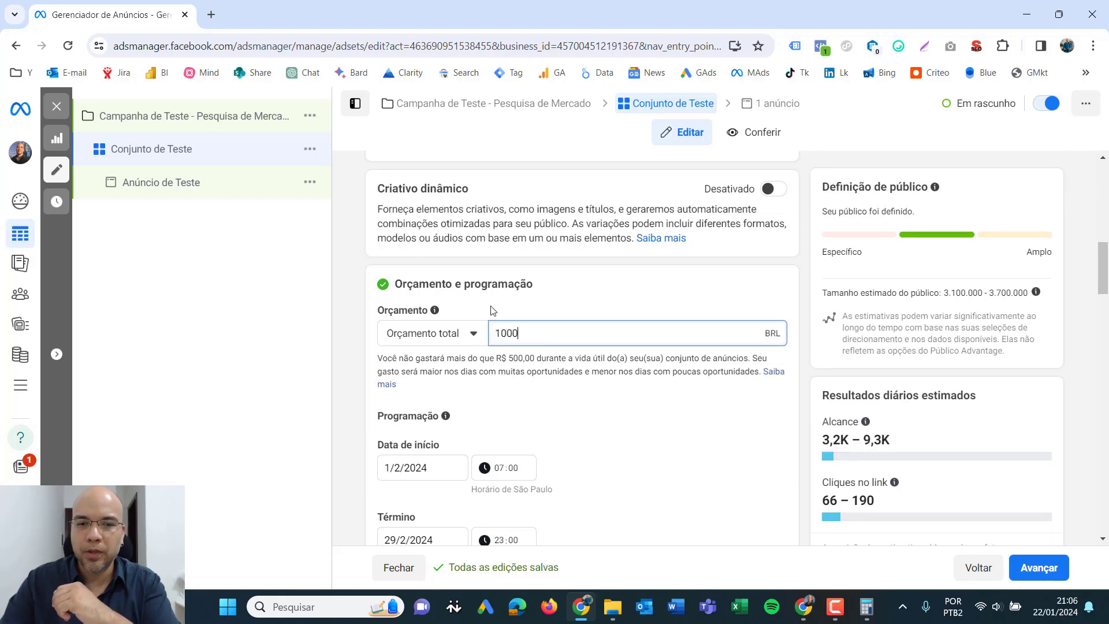
pyautogui.click(835, 438)
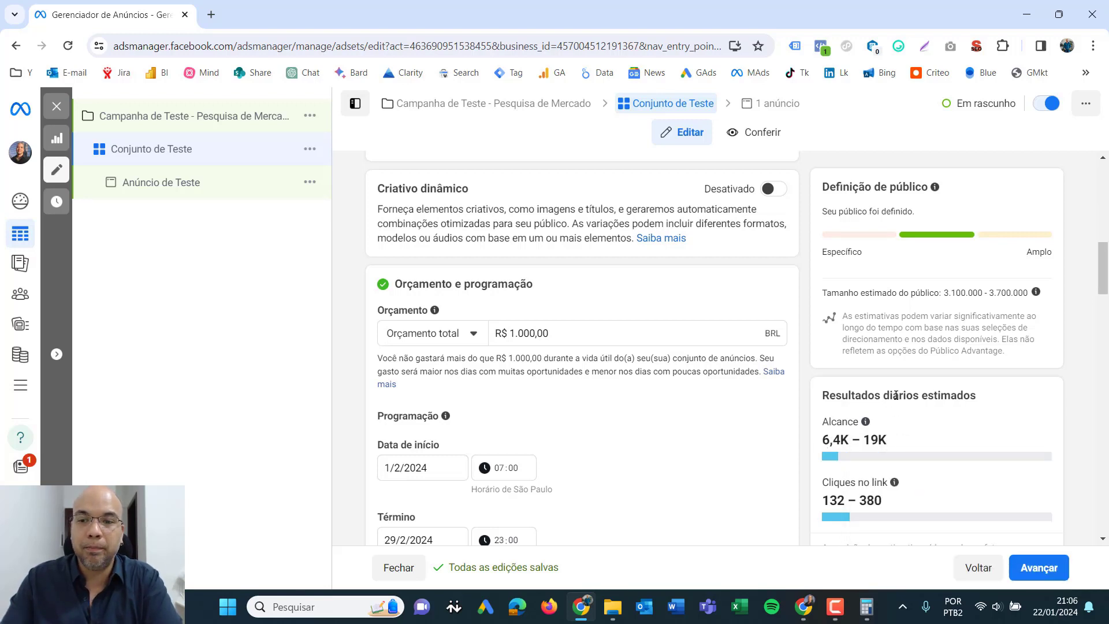
# - Examine the daily basis of the estimated results and the estimated range of link clicks
pyautogui.moveTo(884, 395); pyautogui.dragTo(924, 395)
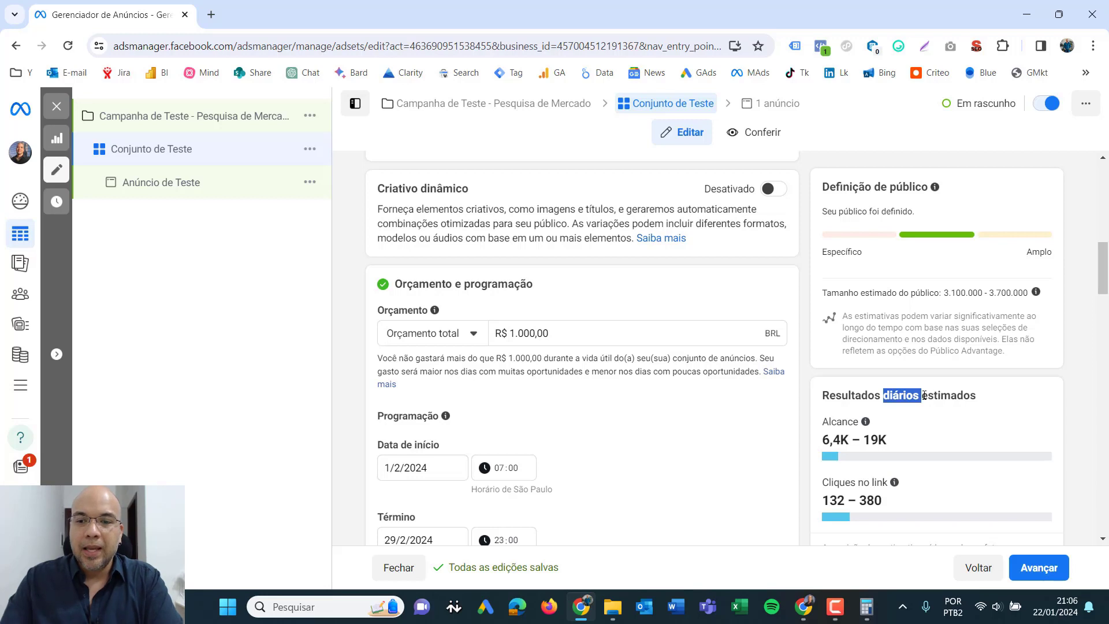
pyautogui.click(823, 488)
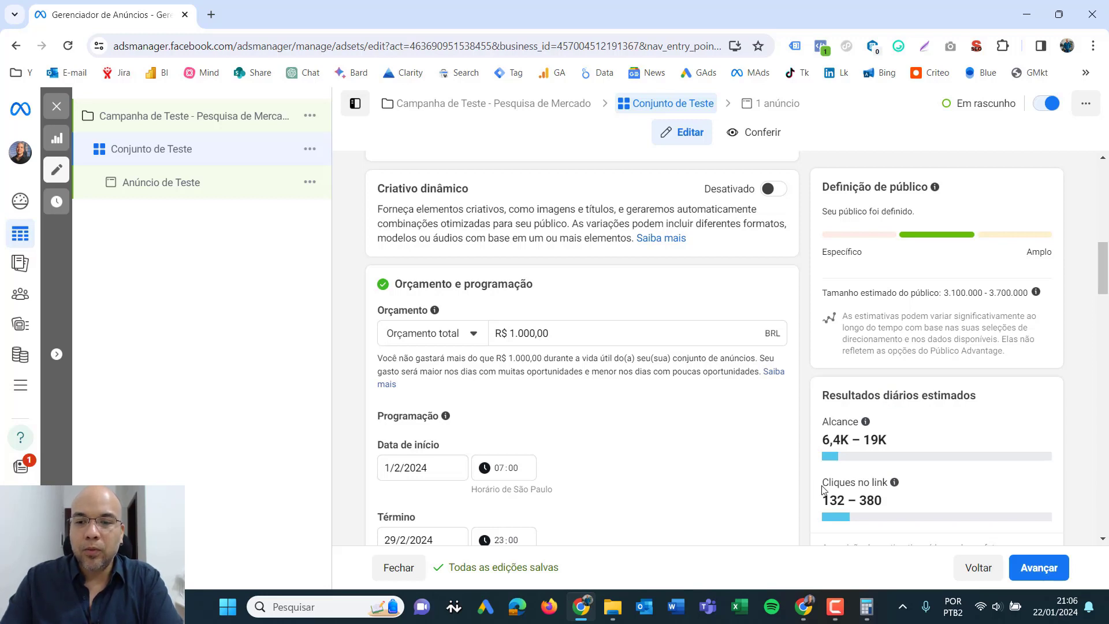
pyautogui.moveTo(823, 489); pyautogui.dragTo(897, 485)
pyautogui.click(846, 502)
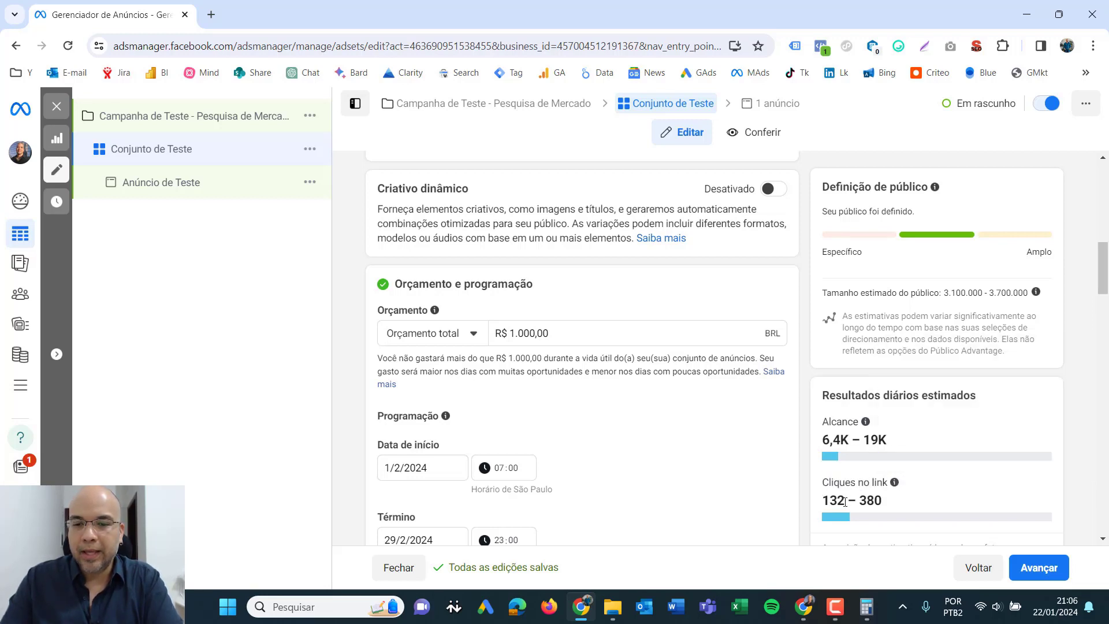
pyautogui.moveTo(823, 501); pyautogui.dragTo(884, 504)
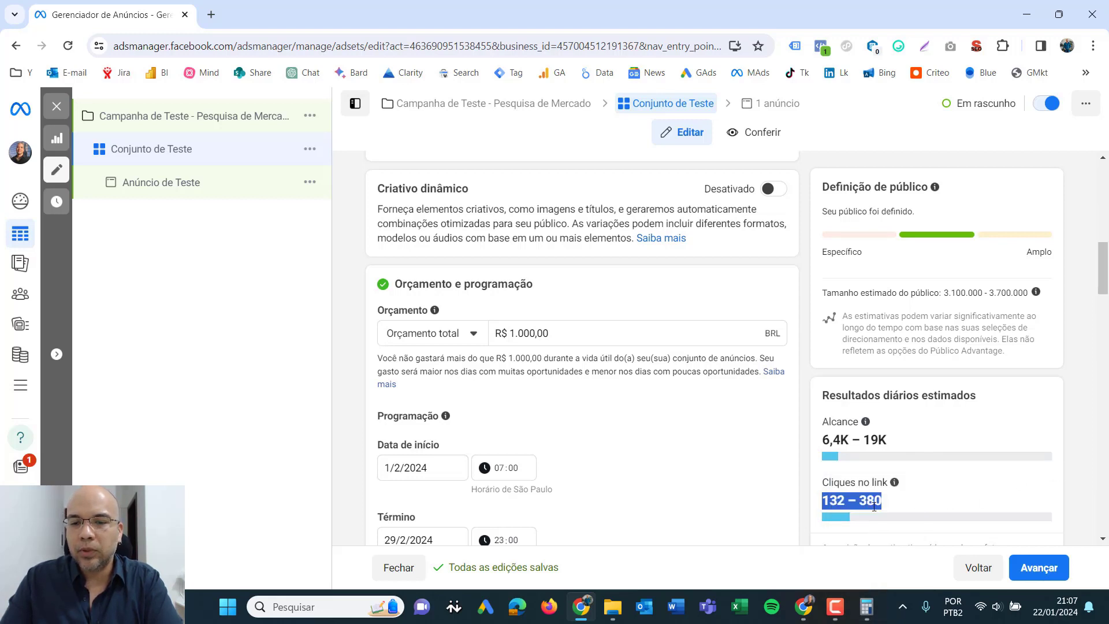
pyautogui.click(880, 503)
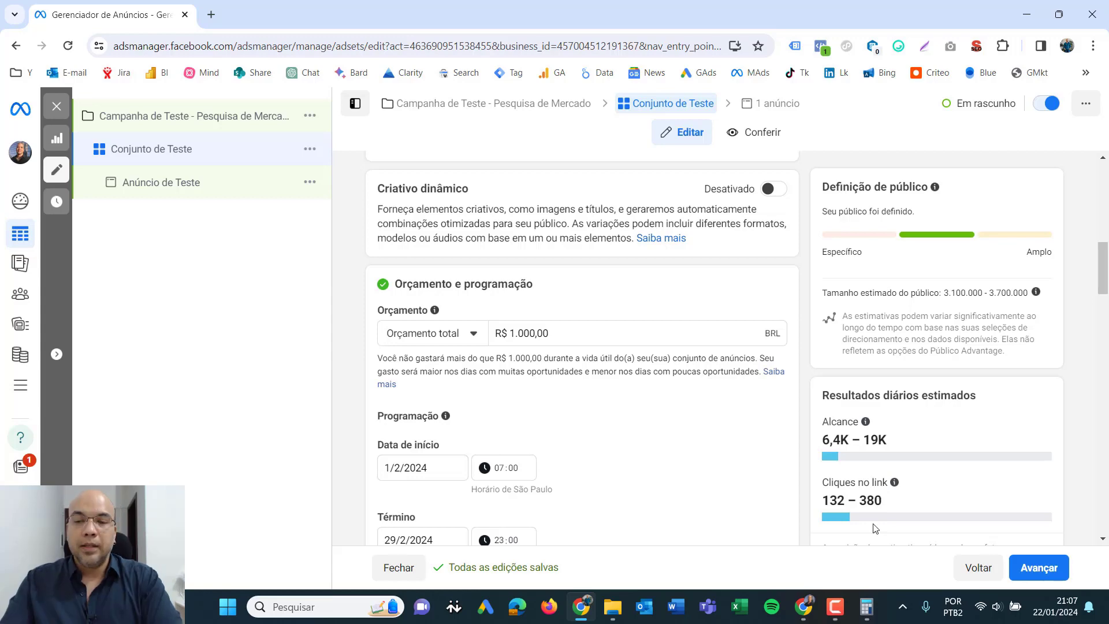
# - Switch to Calculator and multiply the lower daily link-click estimate, 132, by 29, keeping the window clear of the estimated results
pyautogui.click(861, 607)
pyautogui.moveTo(863, 176); pyautogui.dragTo(448, 207)
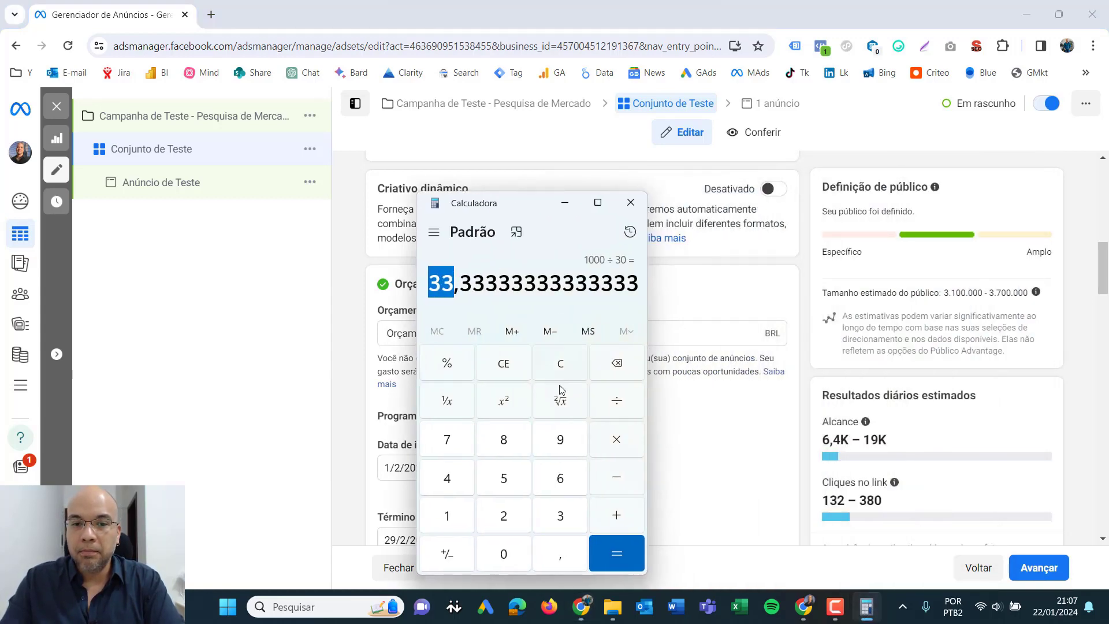
pyautogui.click(559, 364)
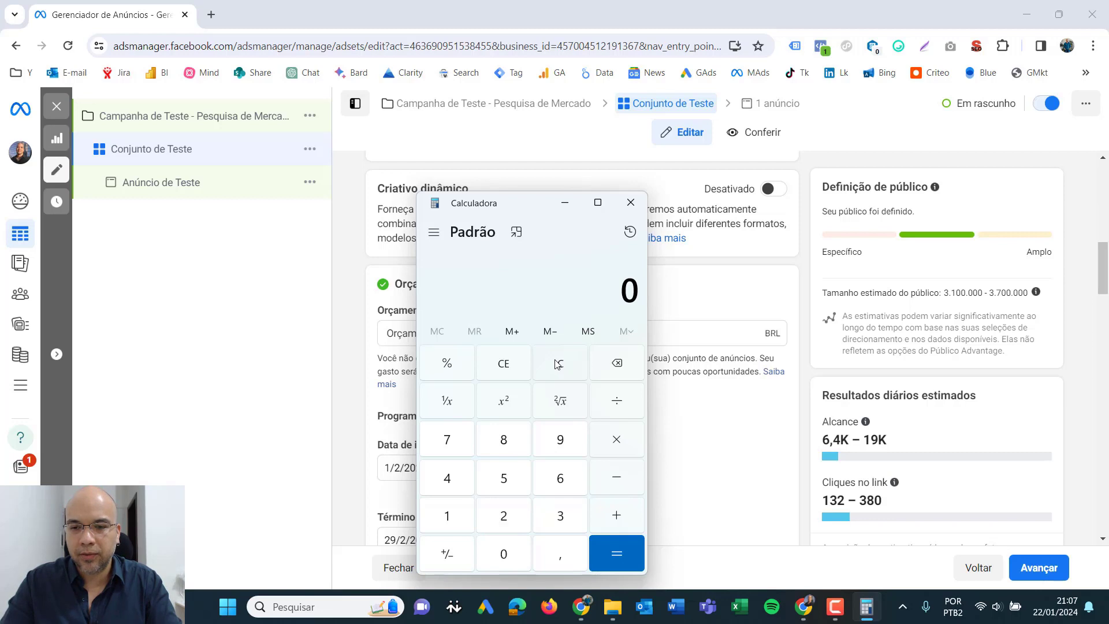
pyautogui.write('132')
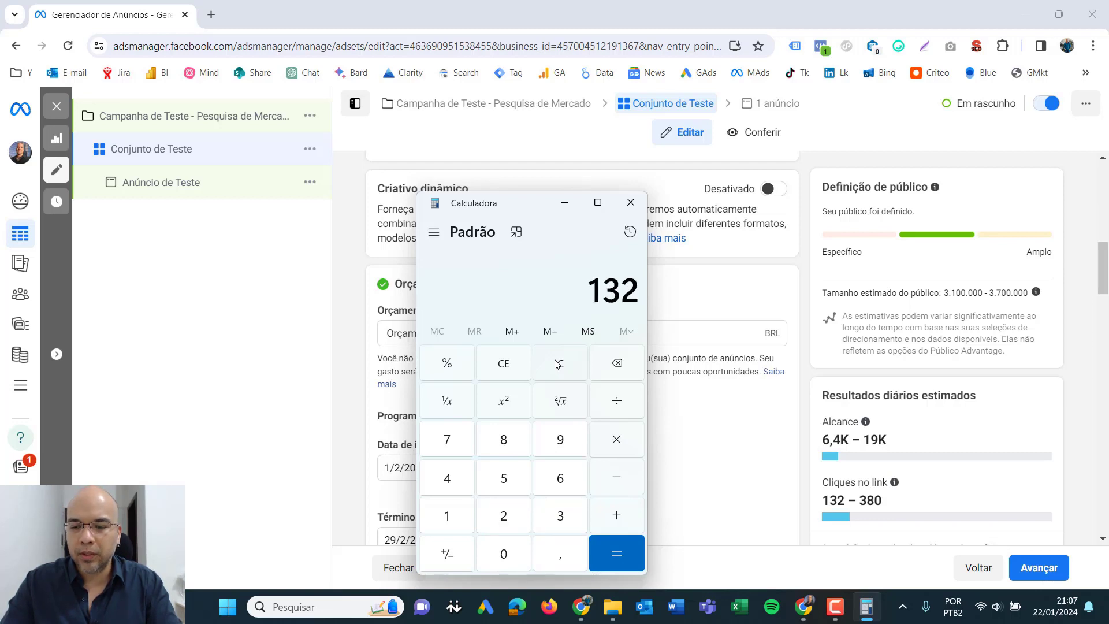
pyautogui.write('*29')
pyautogui.press('Return')
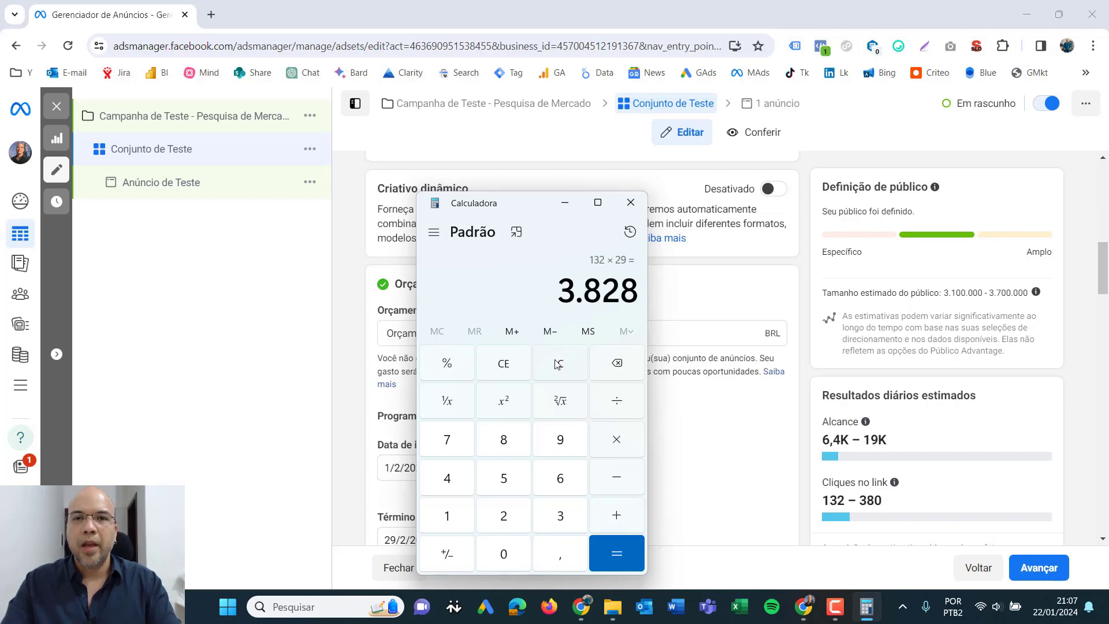
pyautogui.moveTo(505, 212); pyautogui.dragTo(598, 194)
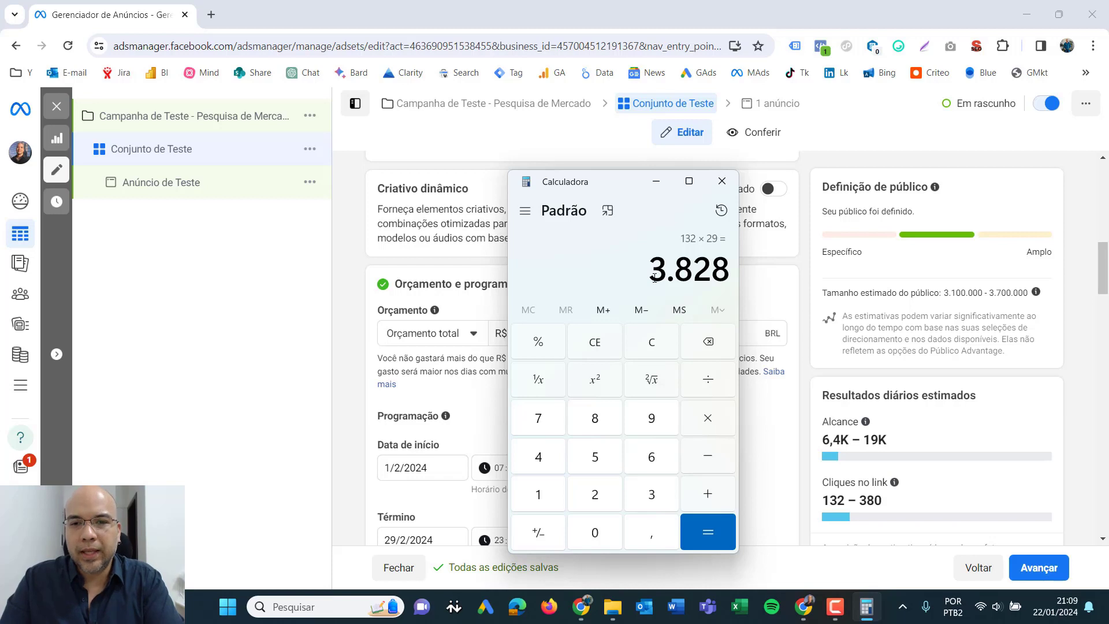
pyautogui.moveTo(655, 278); pyautogui.dragTo(732, 275)
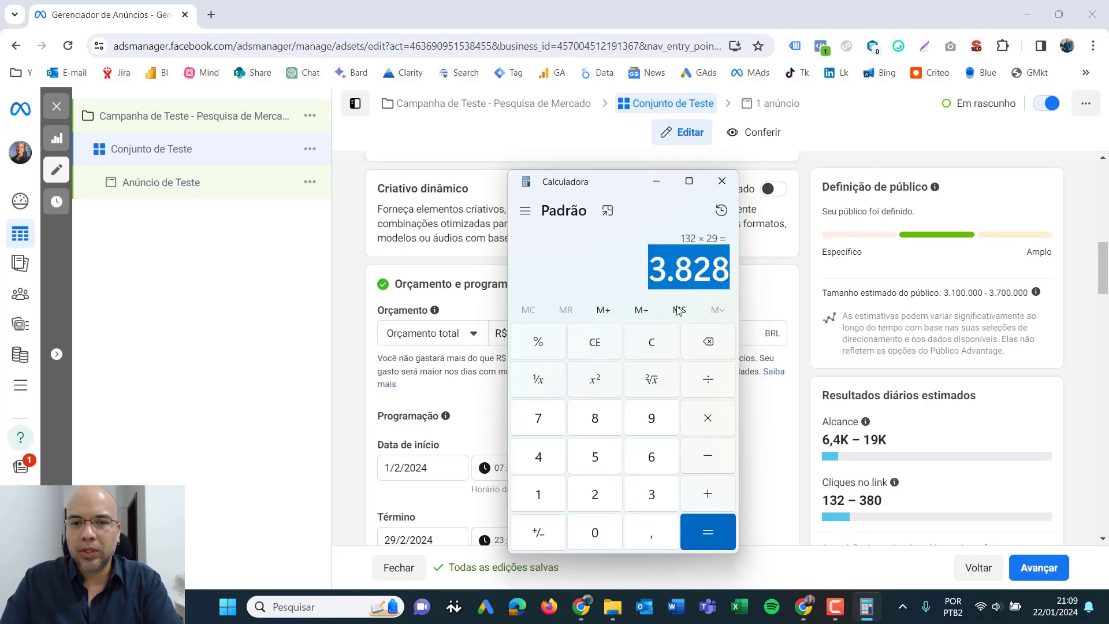
pyautogui.moveTo(596, 184); pyautogui.dragTo(648, 157)
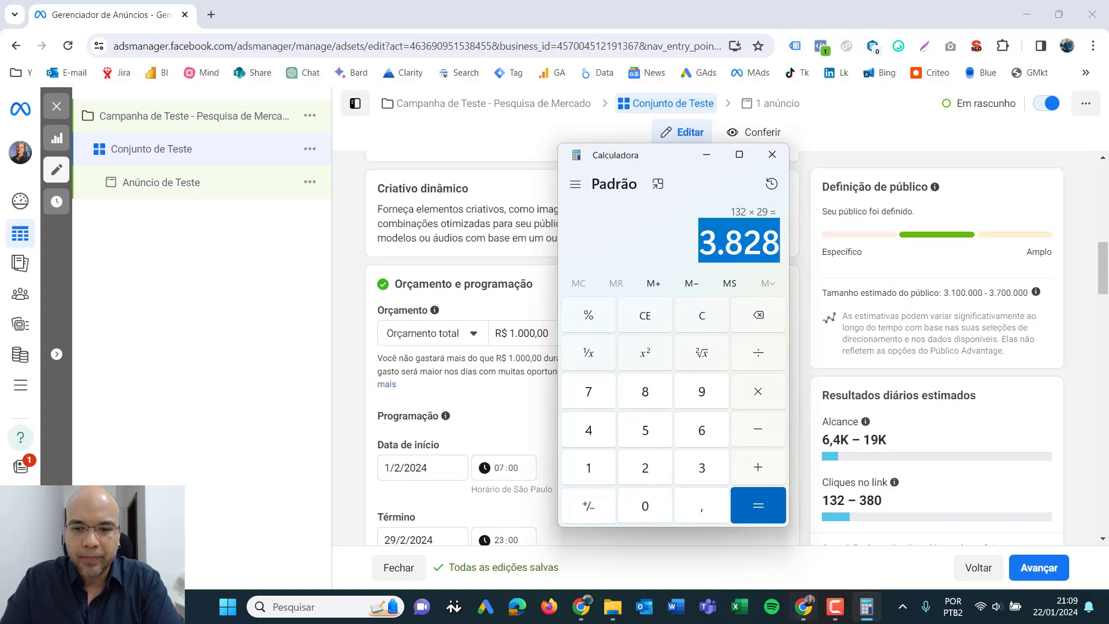
# - Open a blank Notepad document and arrange it beside the Calculator without covering the estimated daily results
pyautogui.click(229, 607)
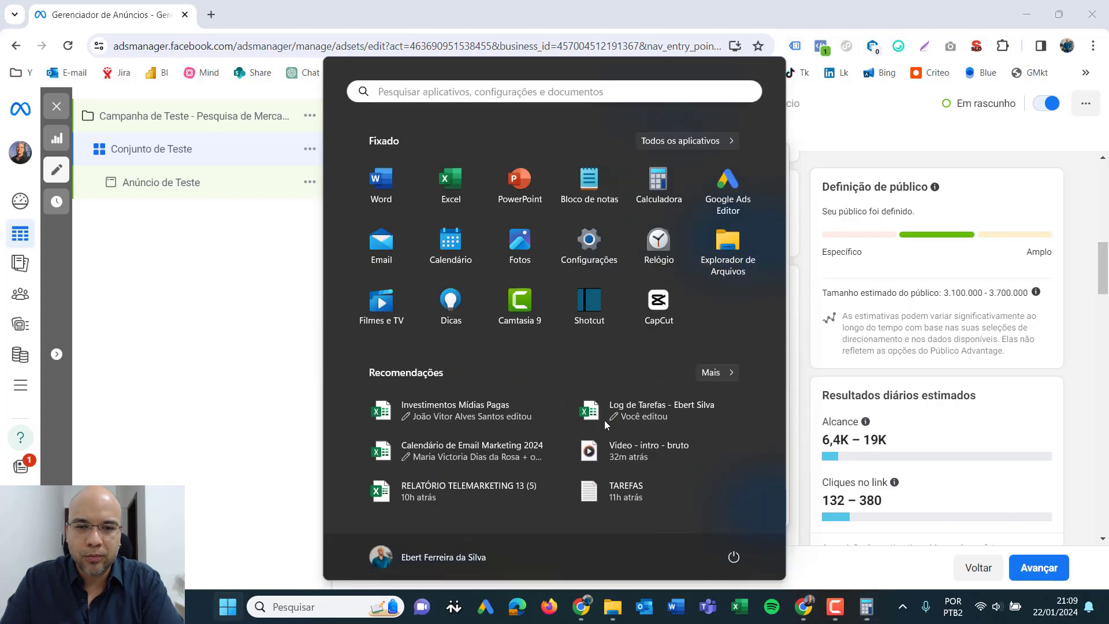
pyautogui.click(588, 185)
pyautogui.moveTo(804, 111); pyautogui.dragTo(438, 91)
pyautogui.moveTo(665, 155); pyautogui.dragTo(363, 155)
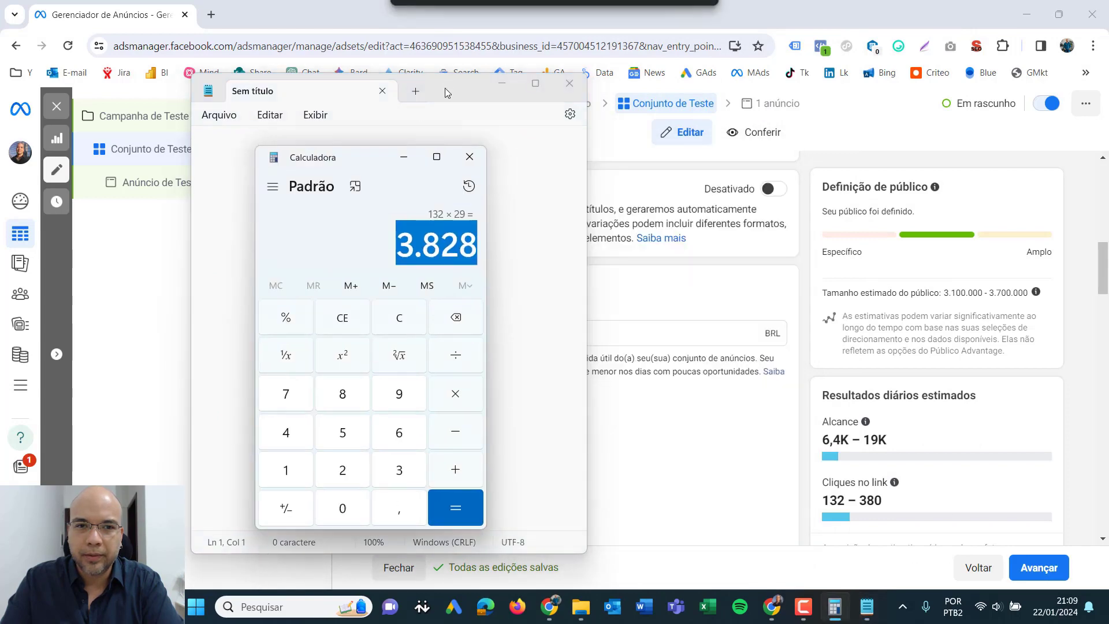
pyautogui.moveTo(445, 88); pyautogui.dragTo(761, 111)
pyautogui.moveTo(363, 155); pyautogui.dragTo(208, 157)
pyautogui.moveTo(751, 106); pyautogui.dragTo(647, 103)
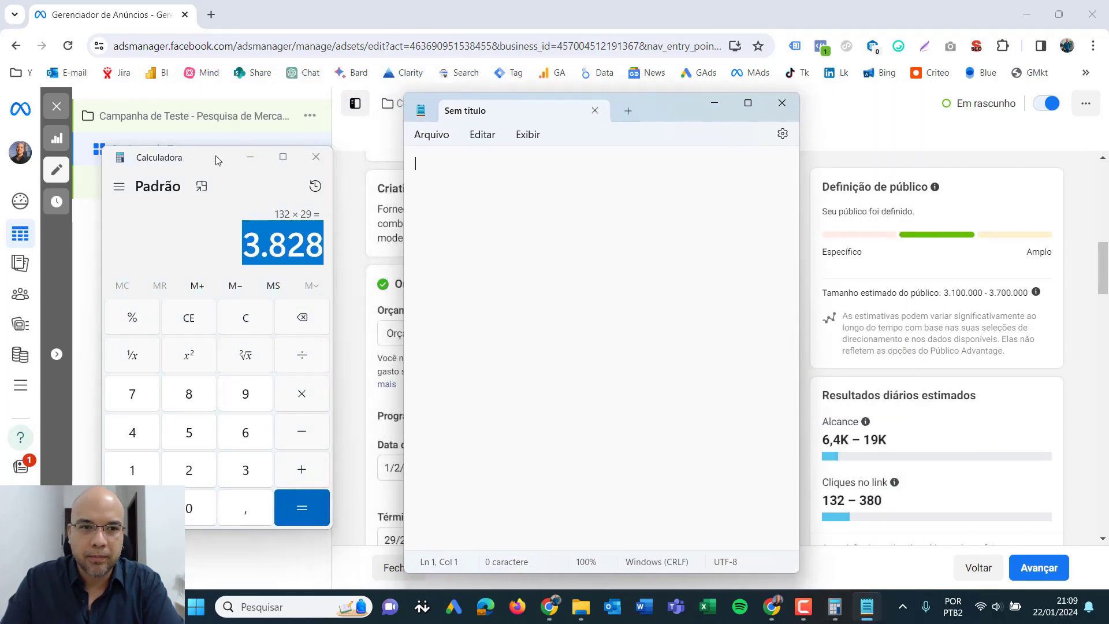
pyautogui.moveTo(216, 157); pyautogui.dragTo(273, 120)
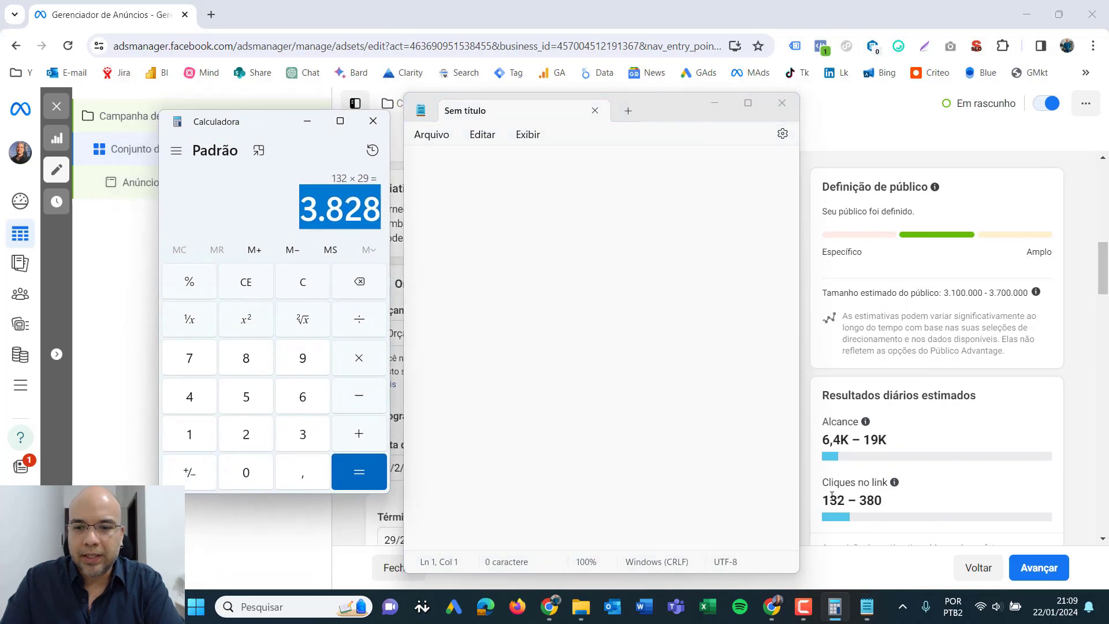
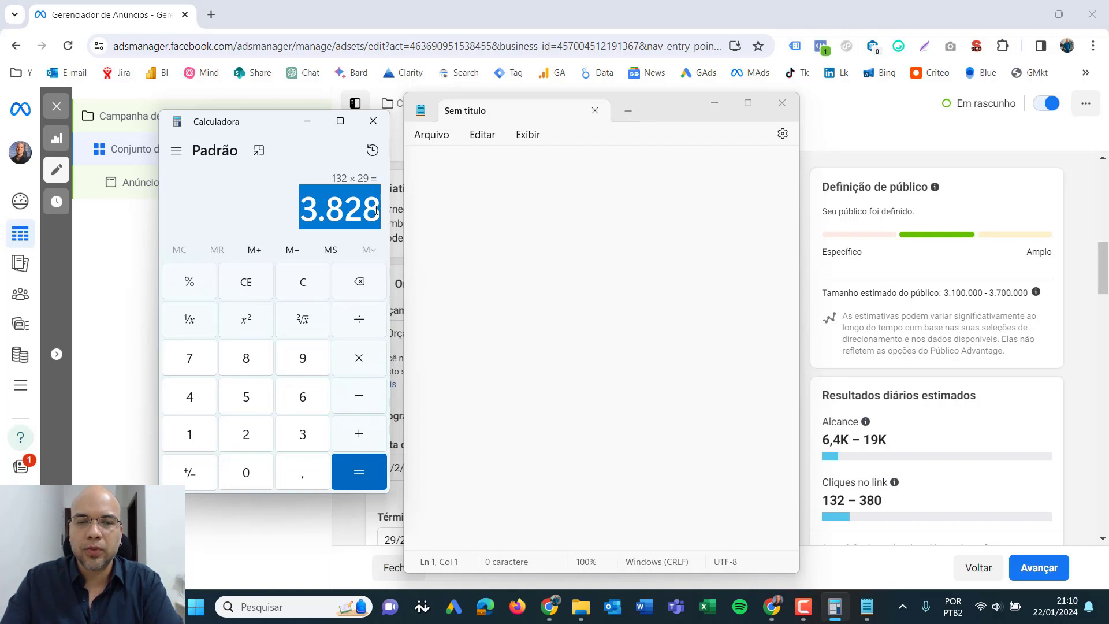
# - Write "1,5%" on the first line of the blank Notepad document
pyautogui.click(434, 207)
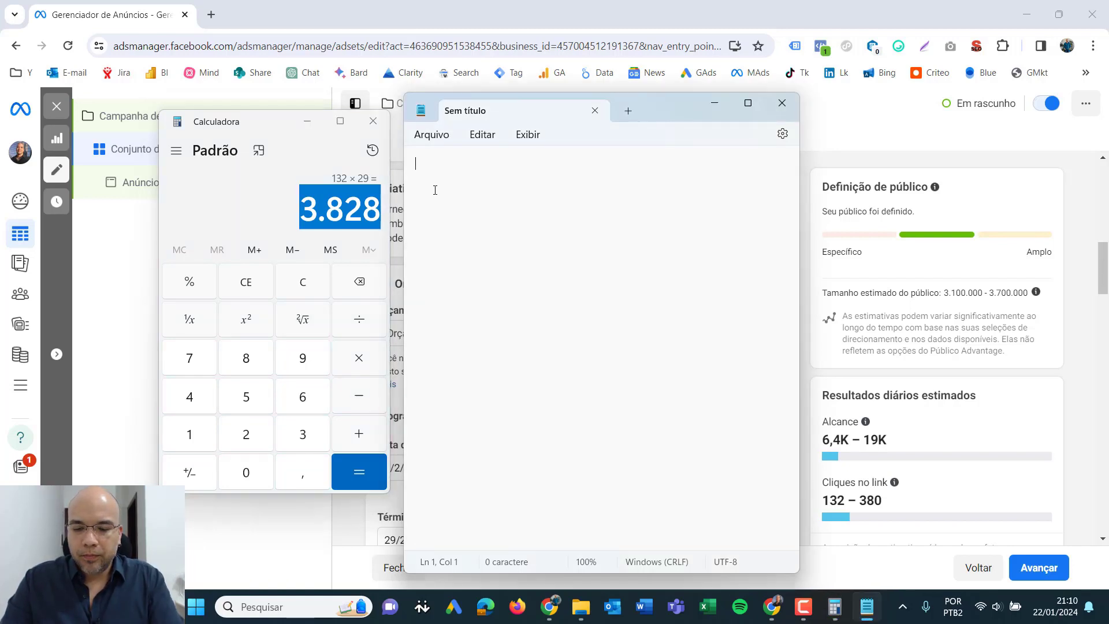
pyautogui.write('1,5')
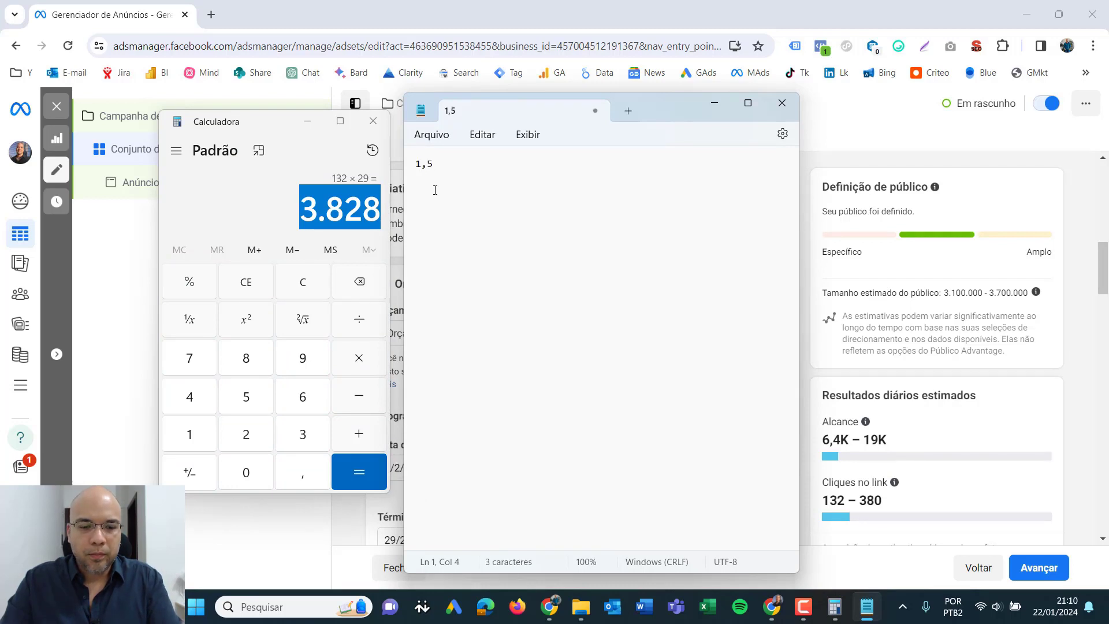
pyautogui.write('%')
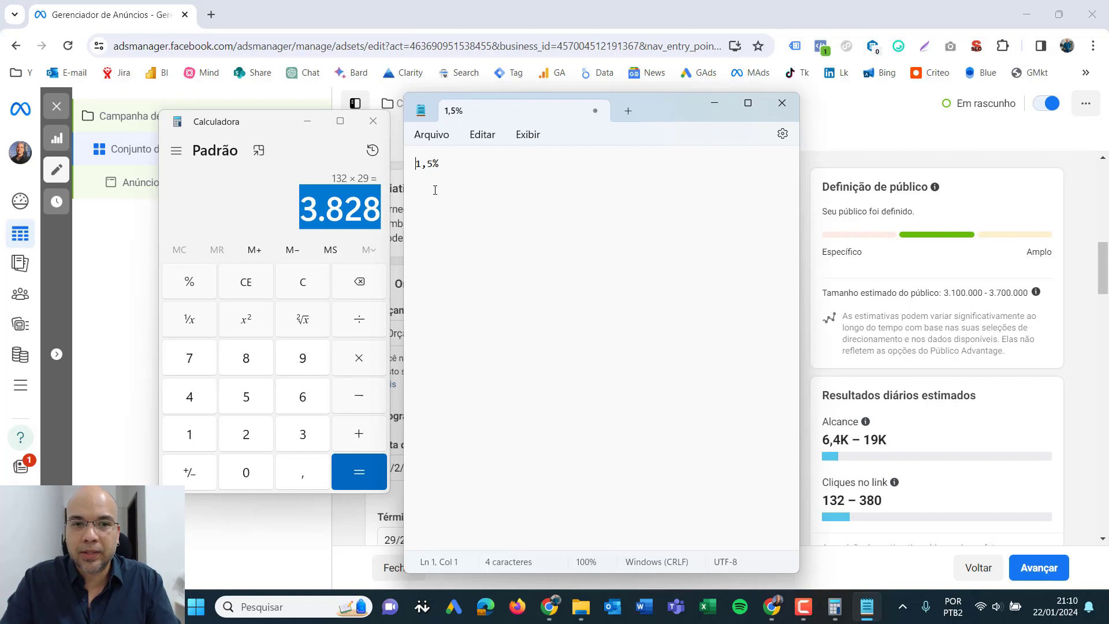
pyautogui.hotkey('shift', 'Right')
pyautogui.hotkey('shift', 'Right')
pyautogui.hotkey('shift', 'Right')
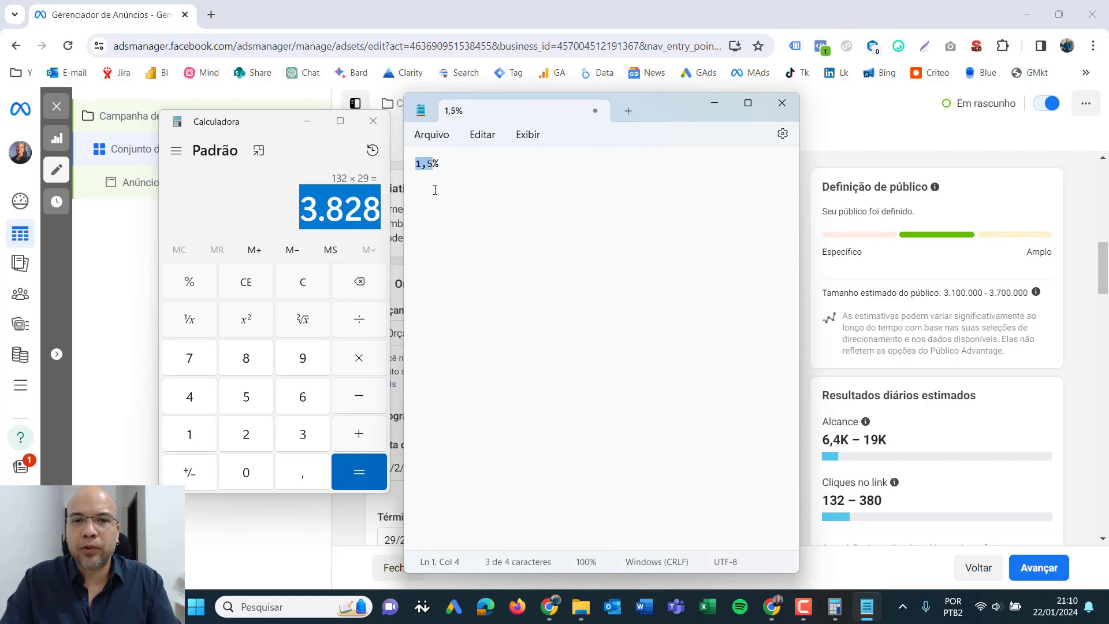
pyautogui.press('Left')
pyautogui.hotkey('shift', 'Right')
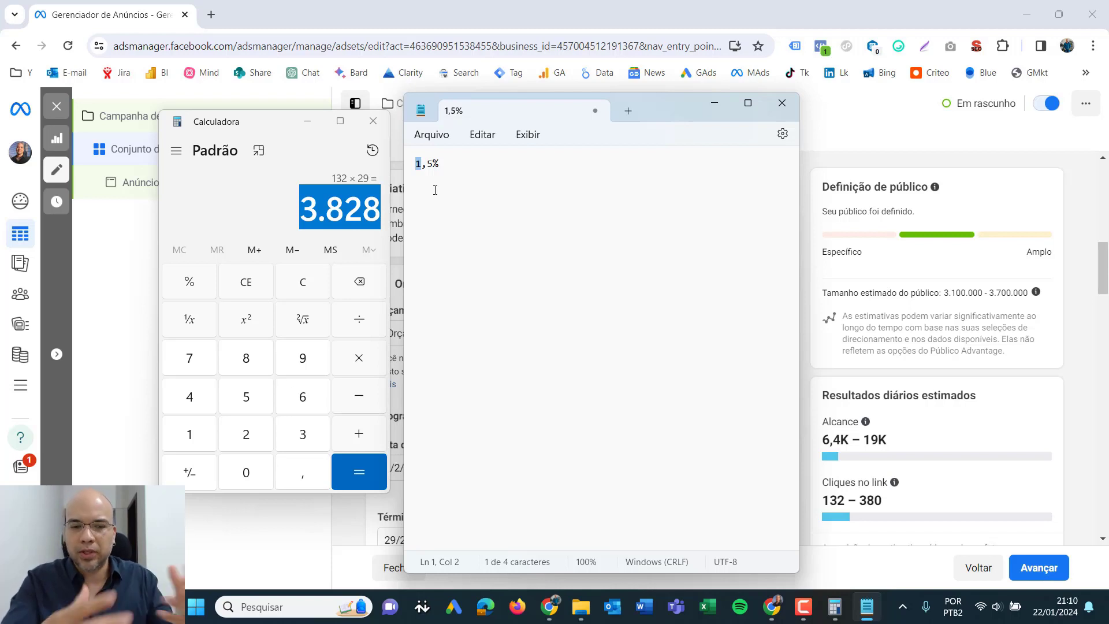
pyautogui.press('Left')
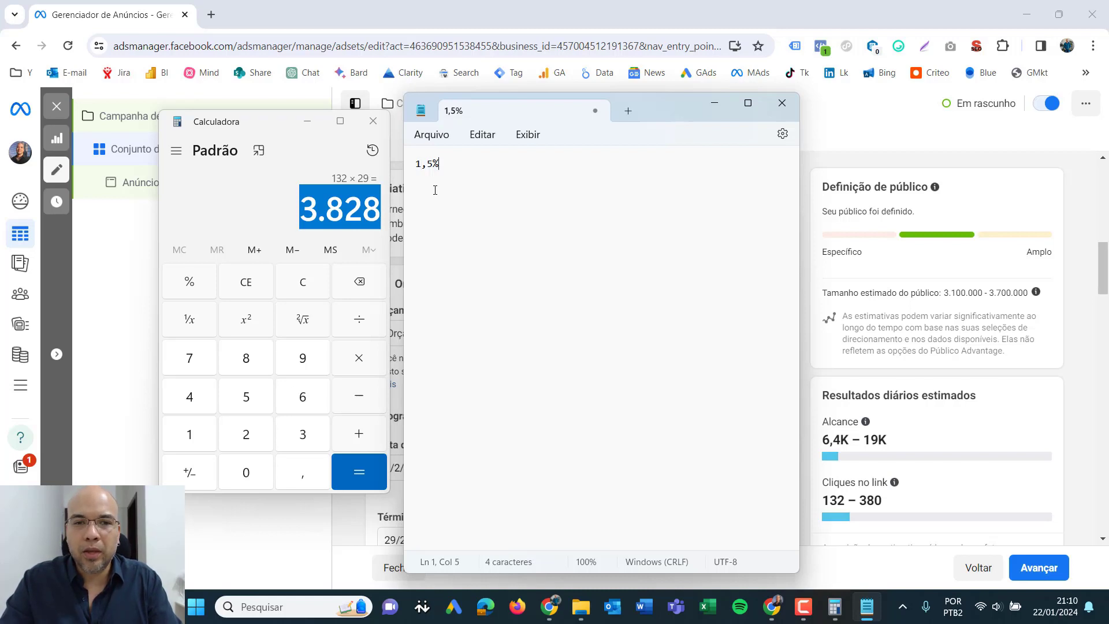
# - Add the line "1% vendas" below the 1,5% entry, leaving one blank line between them
pyautogui.press('Return')
pyautogui.press('Return')
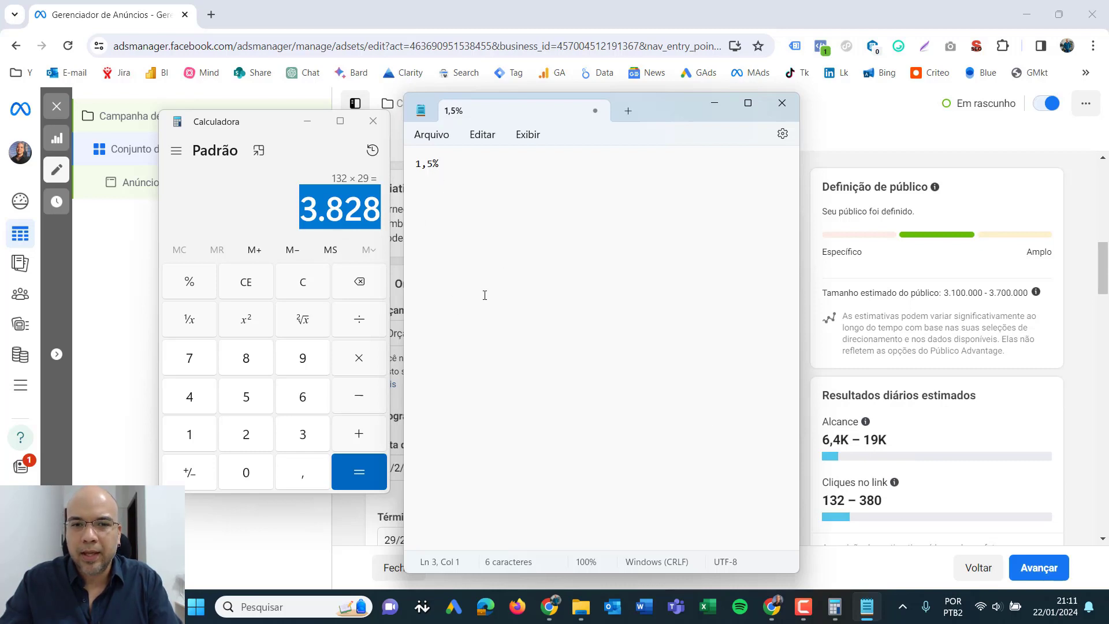
pyautogui.moveTo(449, 163); pyautogui.dragTo(414, 165)
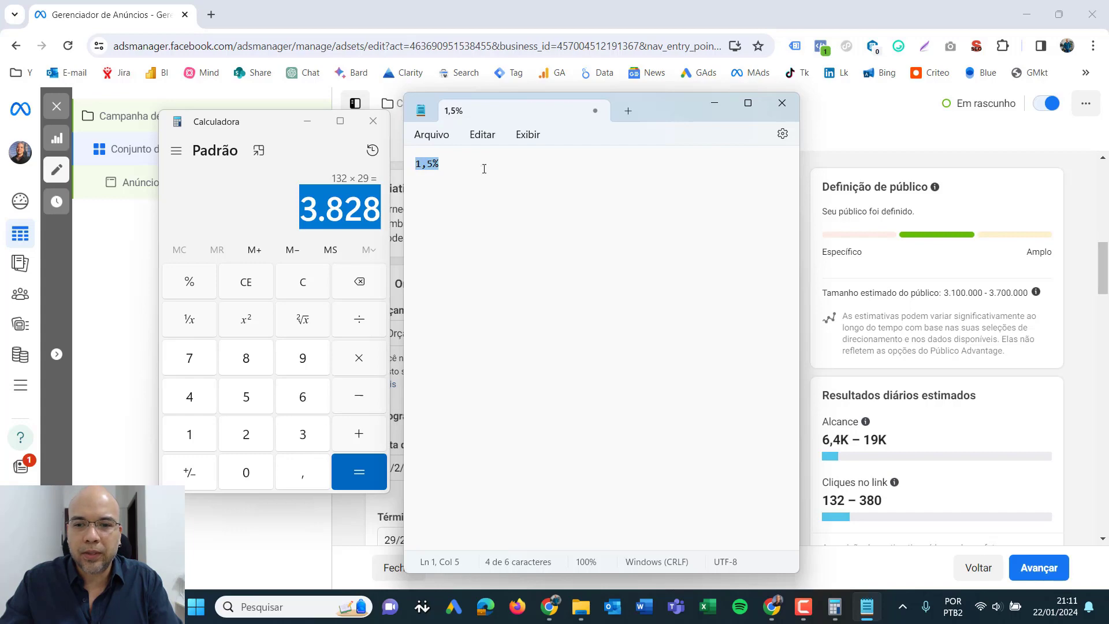
pyautogui.moveTo(876, 435)
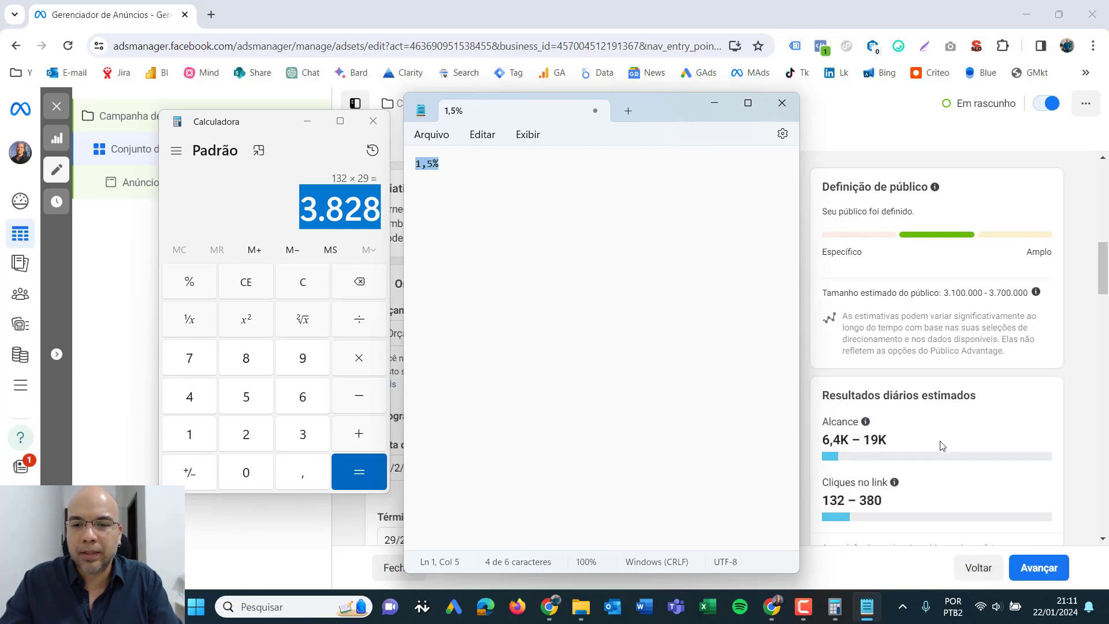
pyautogui.moveTo(892, 443); pyautogui.dragTo(835, 440)
pyautogui.click(867, 607)
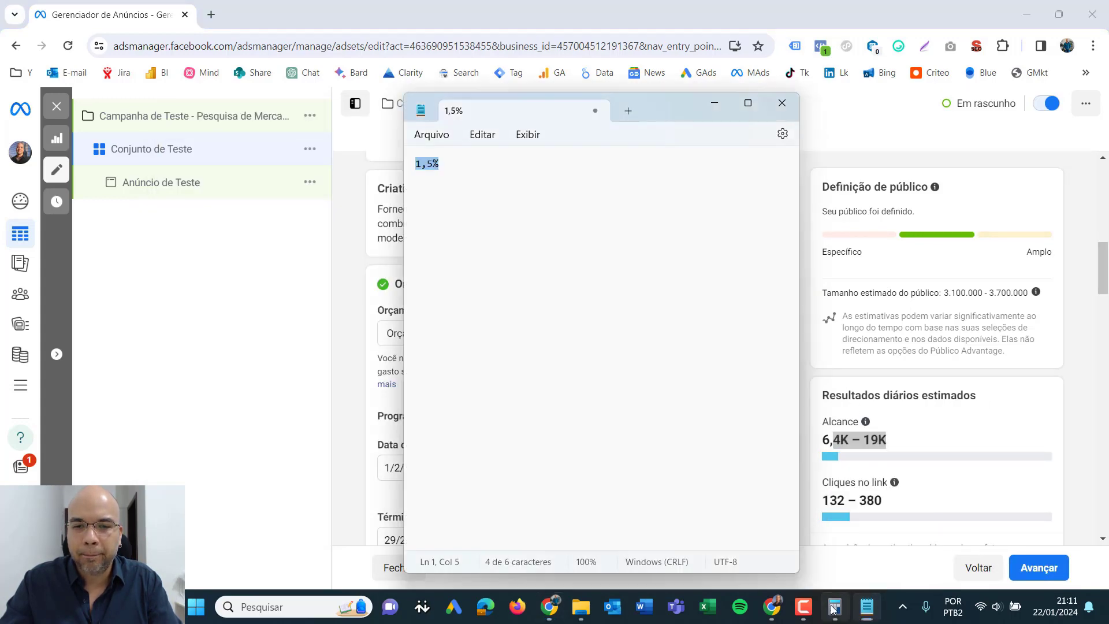
pyautogui.click(833, 606)
pyautogui.click(575, 286)
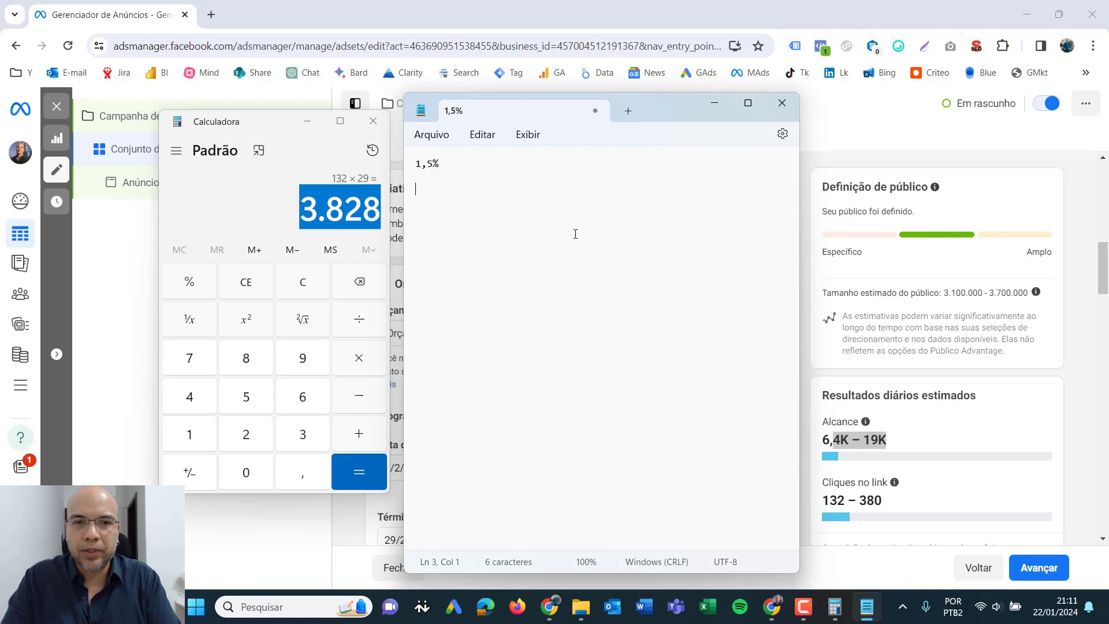
pyautogui.write('1')
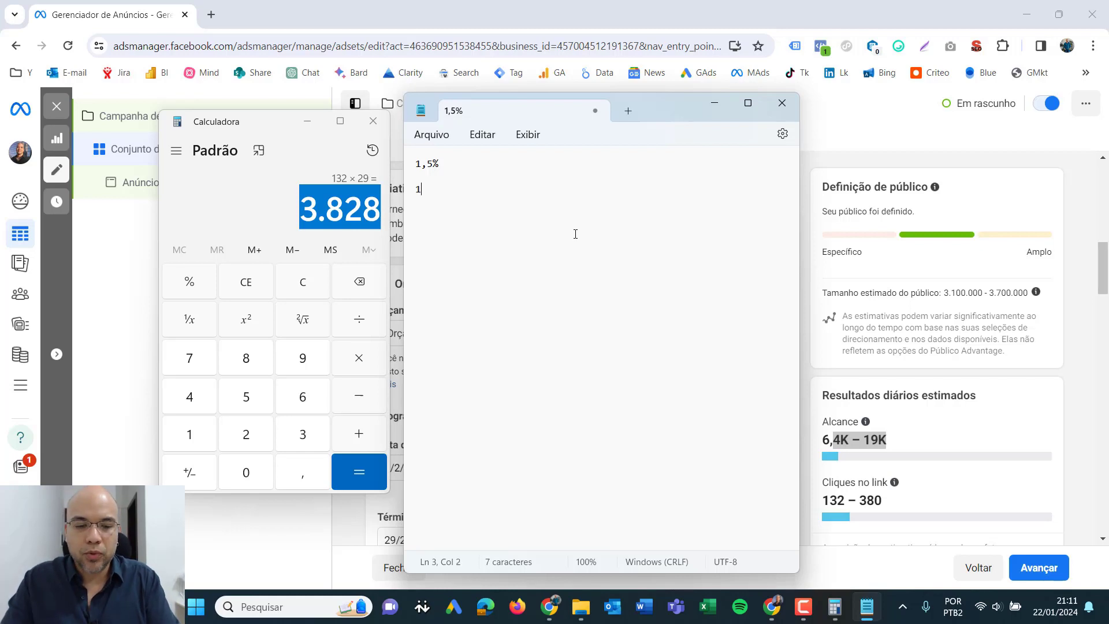
pyautogui.write('% vendas')
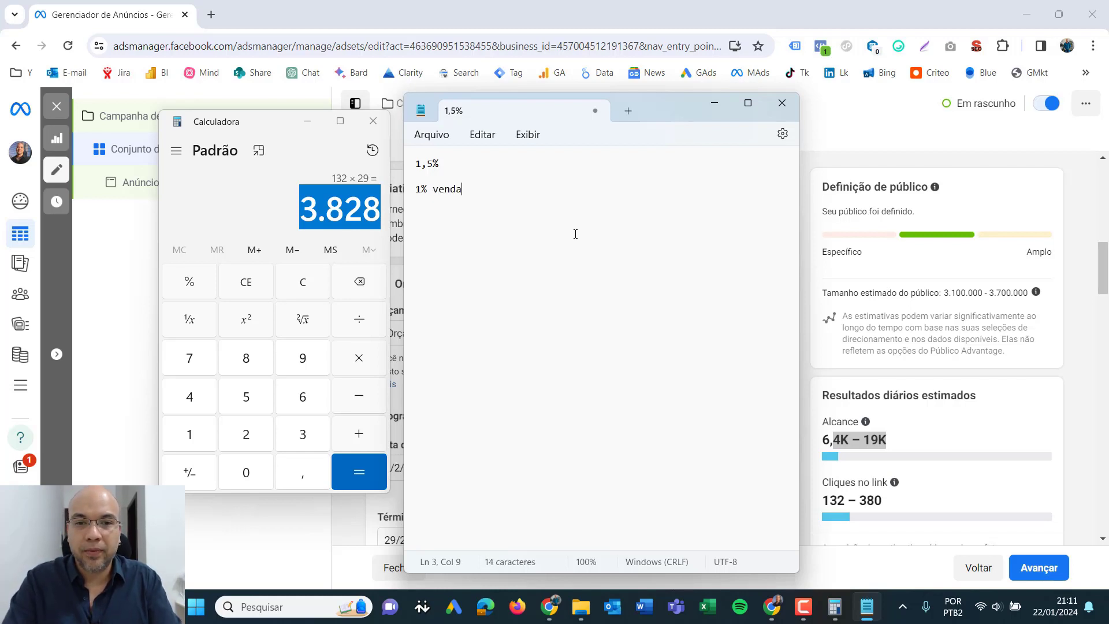
# - Change the first line of the note to "2,00% CTR - Taxa de Cliques"
pyautogui.press('Up')
pyautogui.press('Up')
pyautogui.hotkey('shift', 'Left')
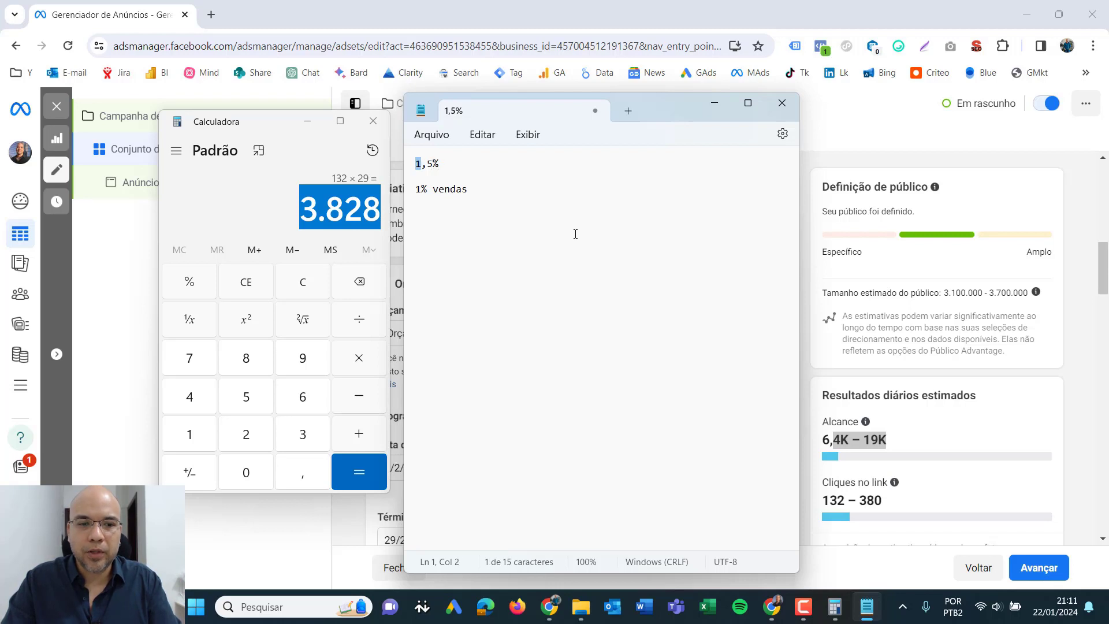
pyautogui.write('2')
pyautogui.press('Right')
pyautogui.hotkey('shift', 'Right')
pyautogui.press('BackSpace')
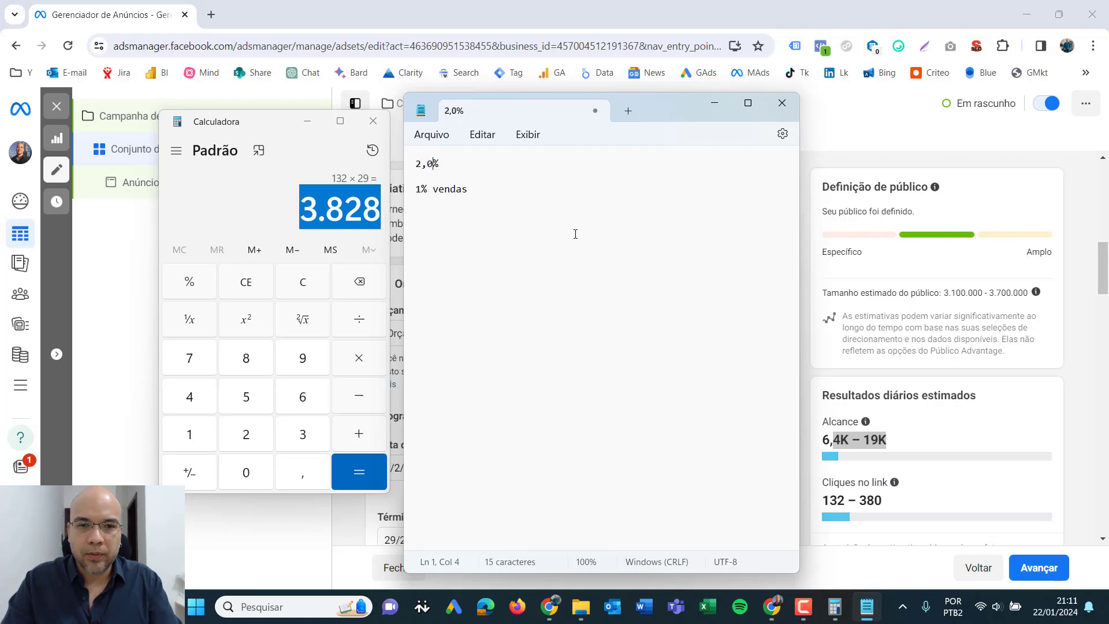
pyautogui.write('00% Cliques')
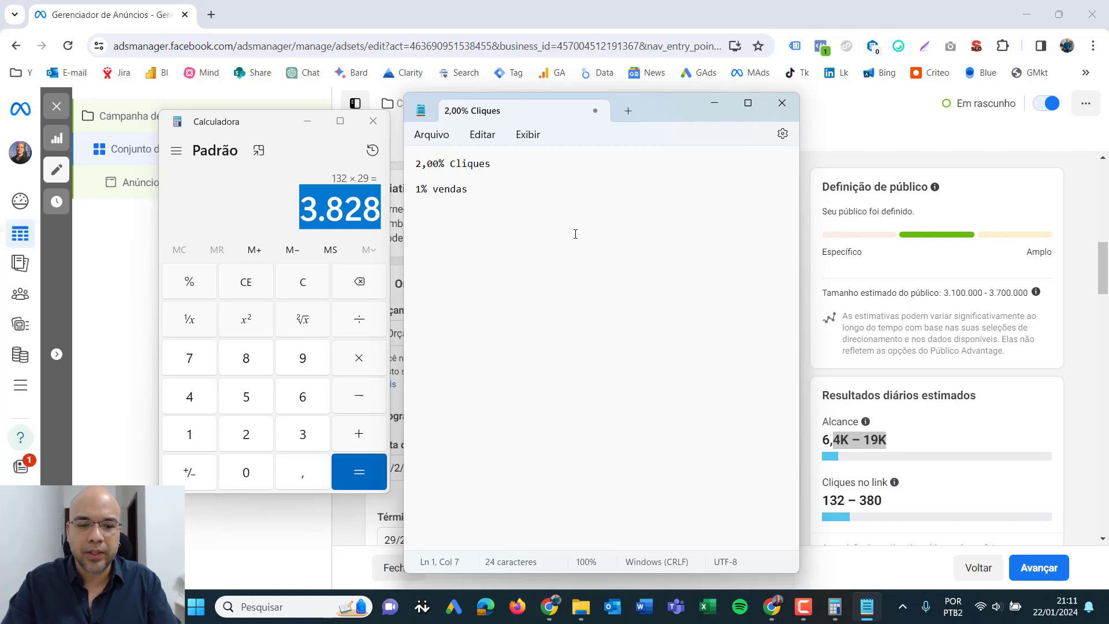
pyautogui.write('CTR - Taxa de')
pyautogui.hotkey('ctrl', 'End')
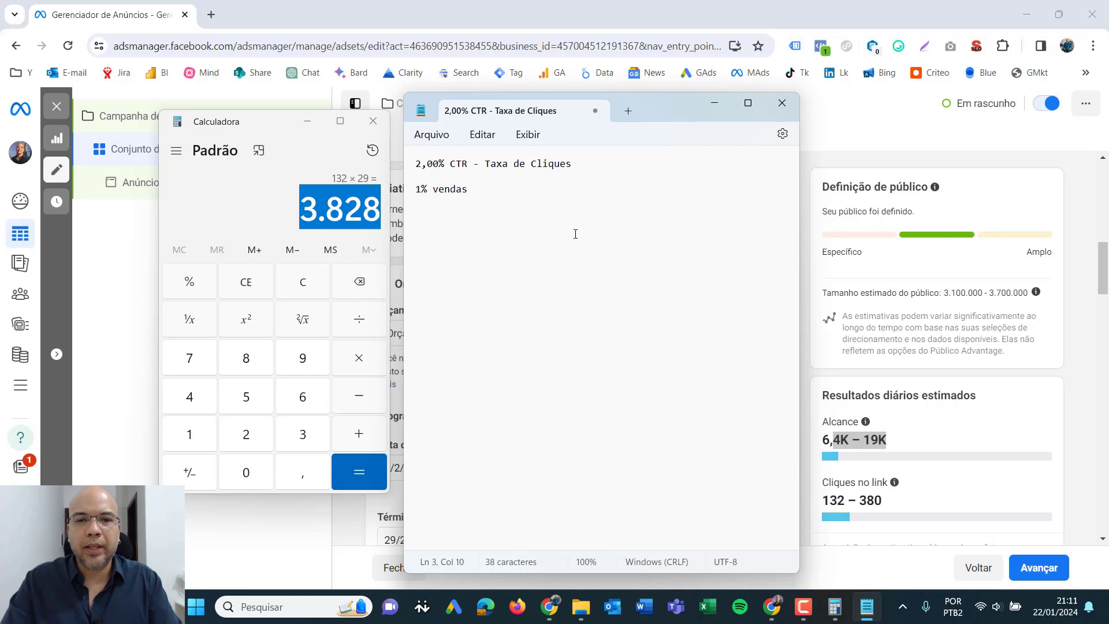
# - Switch to Ads Manager and review the ad set's total budget, schedule, age range, detailed targeting interests and estimated daily reach
pyautogui.click(426, 194)
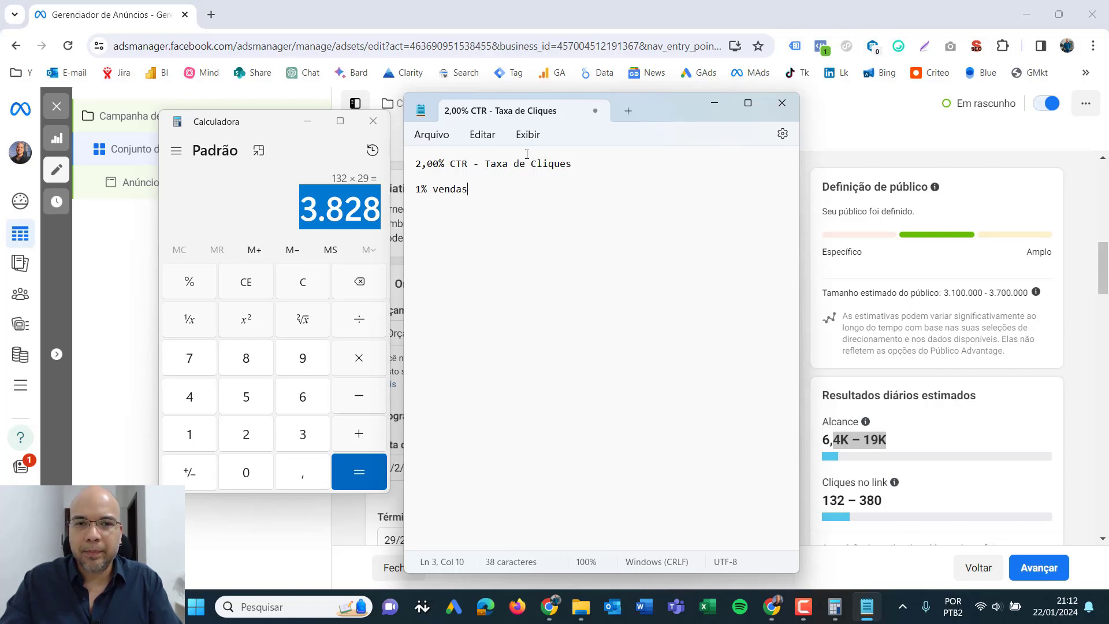
pyautogui.moveTo(504, 196); pyautogui.dragTo(428, 164)
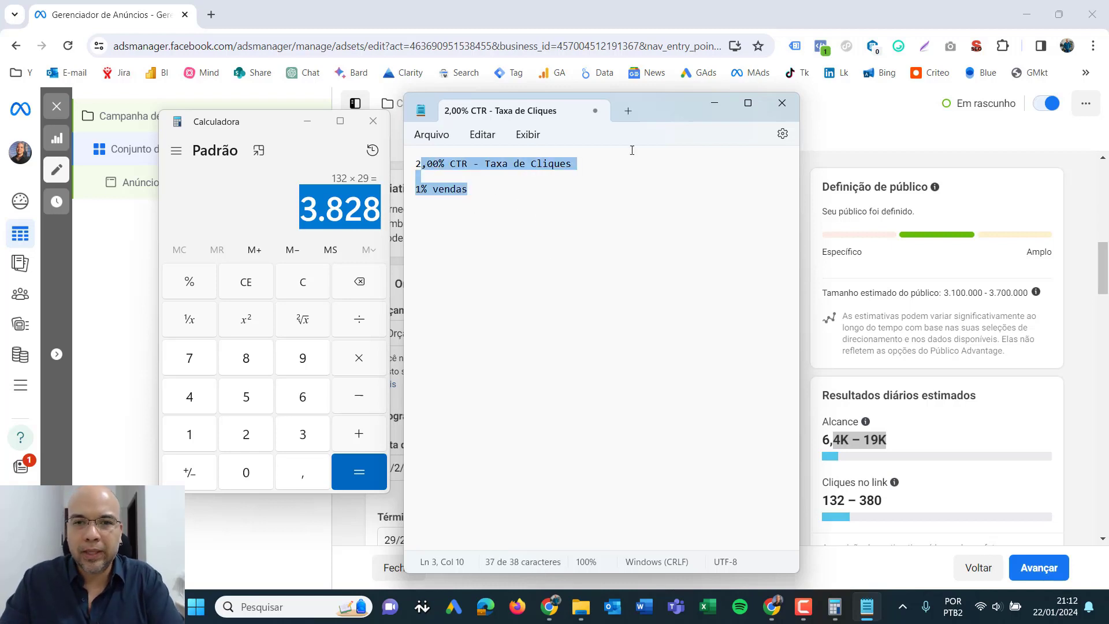
pyautogui.click(814, 177)
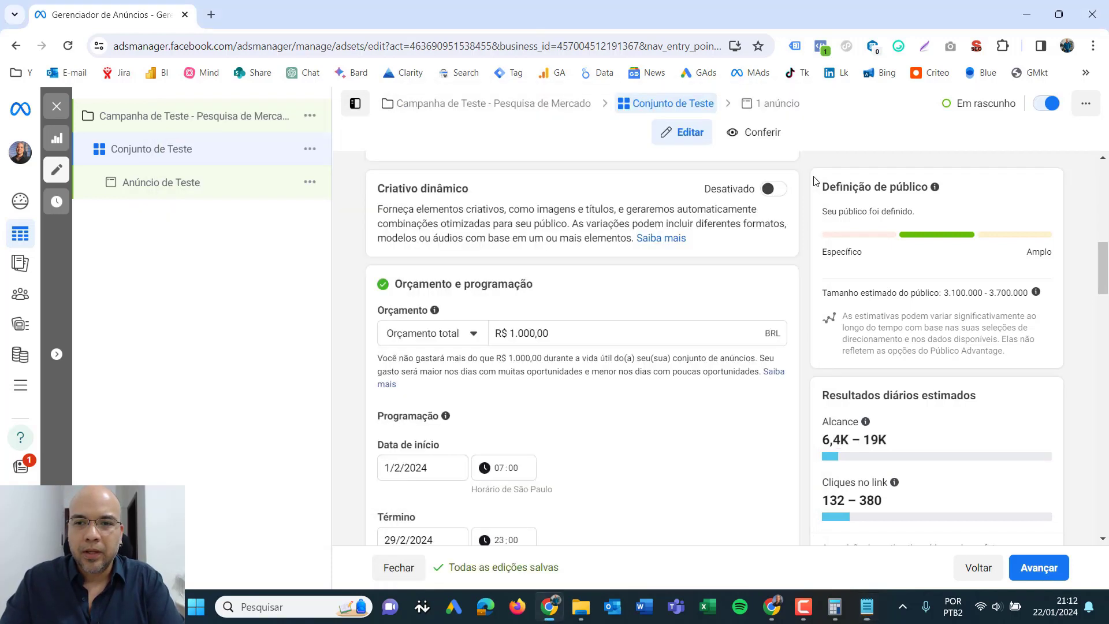
pyautogui.moveTo(552, 332); pyautogui.dragTo(493, 332)
pyautogui.moveTo(1105, 259); pyautogui.dragTo(1106, 275)
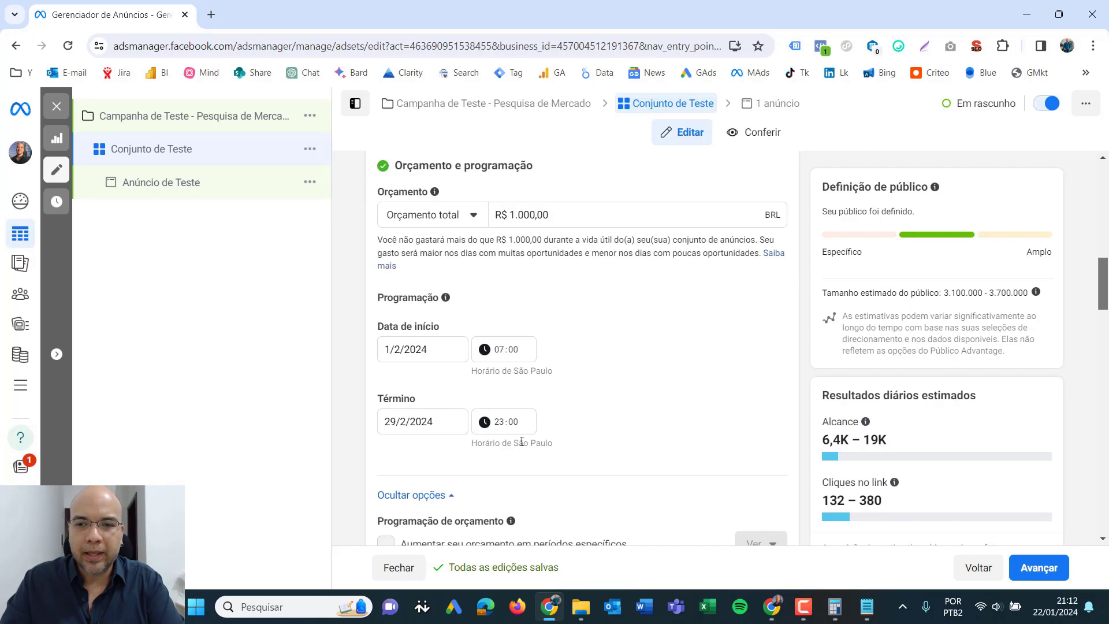
pyautogui.scroll(-12, 765, 405)
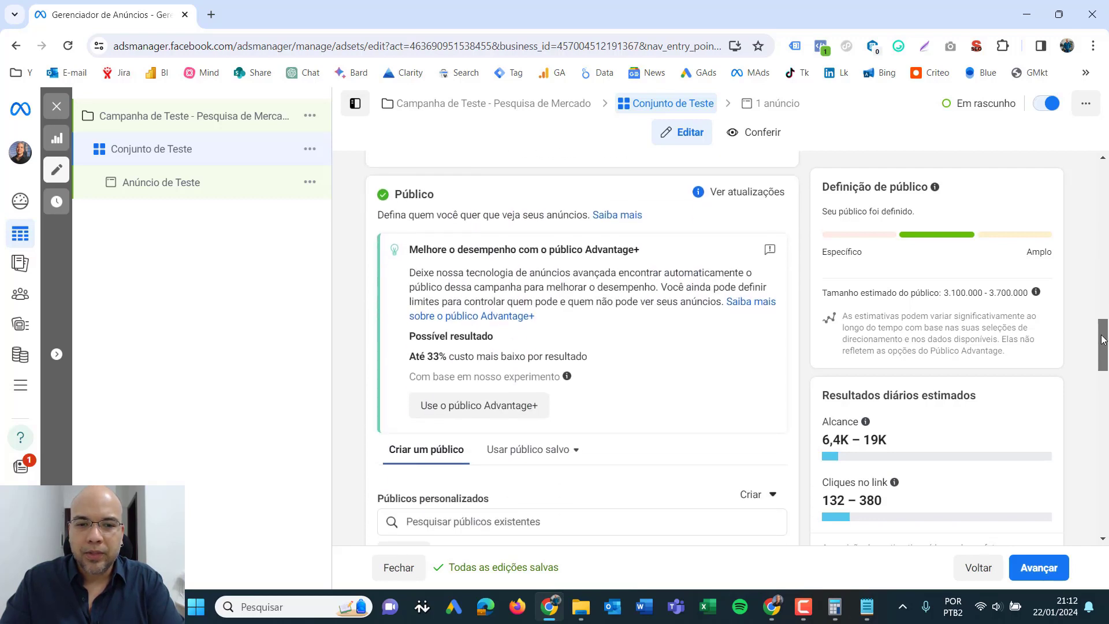
pyautogui.moveTo(1106, 332); pyautogui.dragTo(1107, 422)
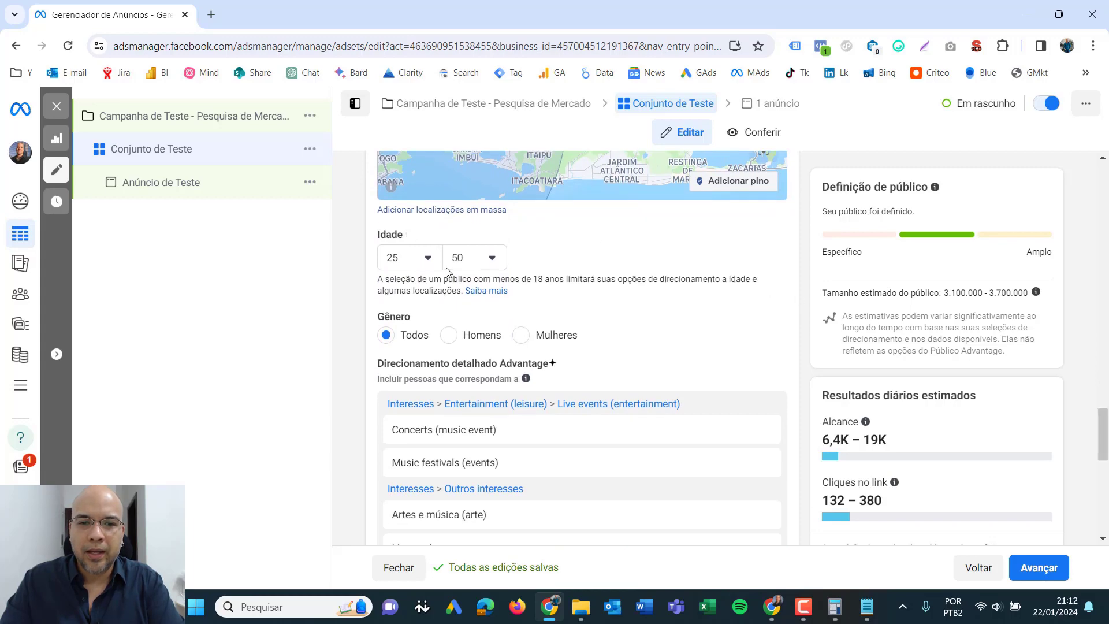
pyautogui.moveTo(1106, 424); pyautogui.dragTo(1106, 436)
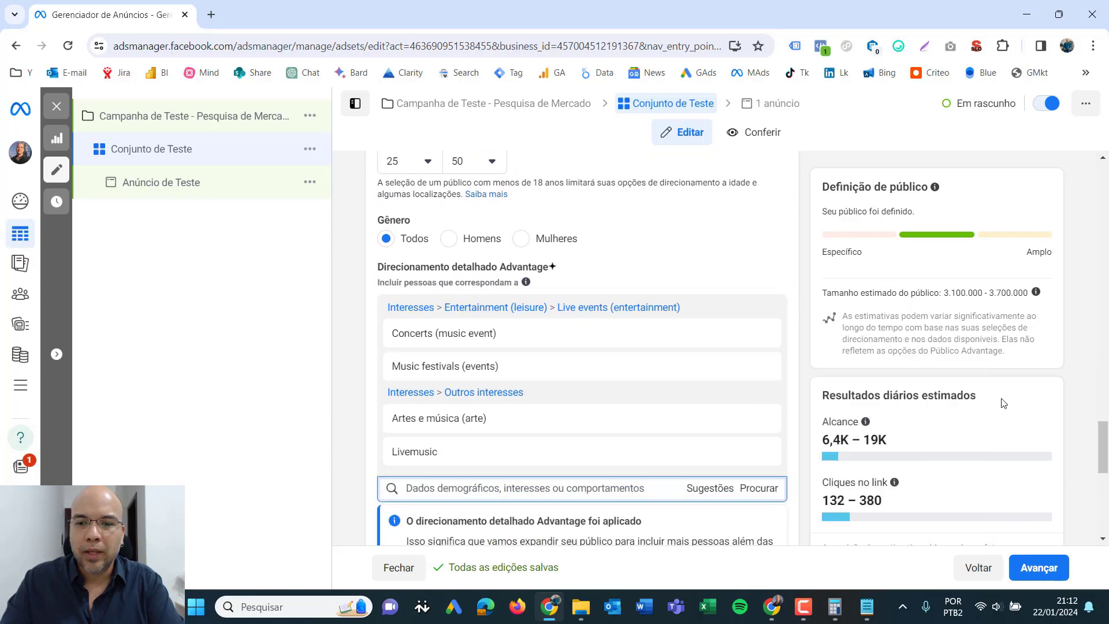
pyautogui.moveTo(949, 439); pyautogui.dragTo(820, 440)
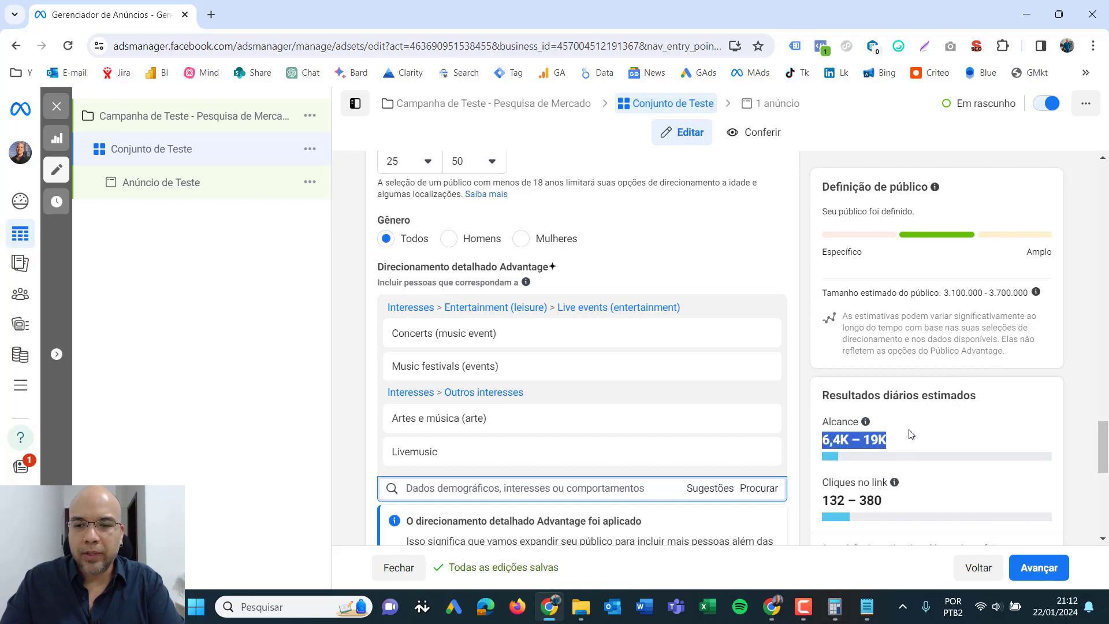
# - Bring Calculator and Notepad back in front of Ads Manager and review the note's CTR line
pyautogui.click(835, 607)
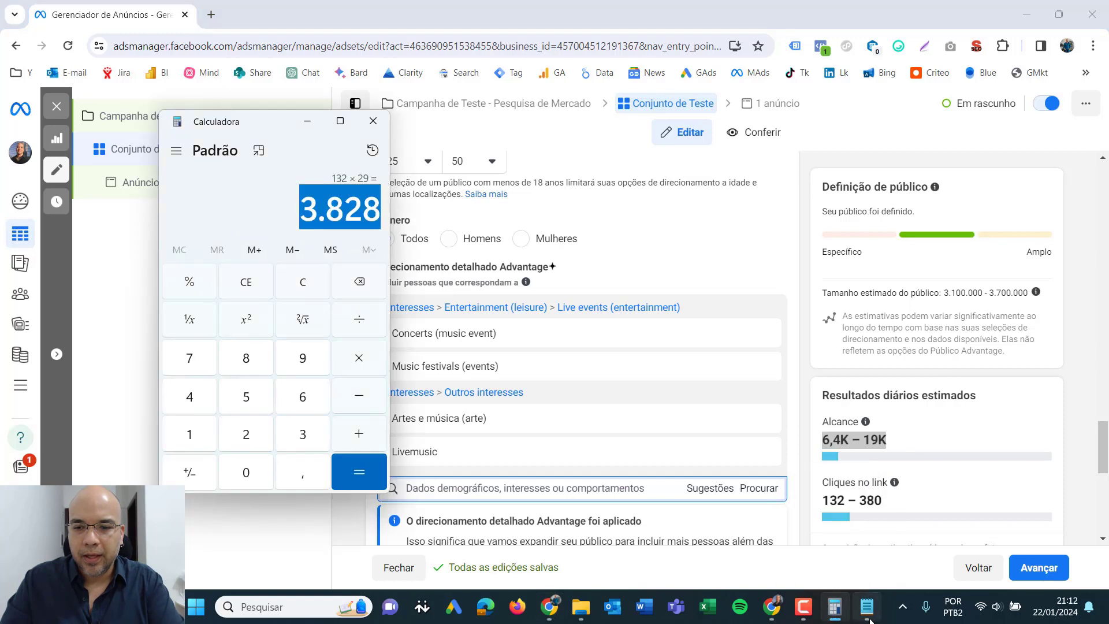
pyautogui.click(869, 614)
pyautogui.click(629, 282)
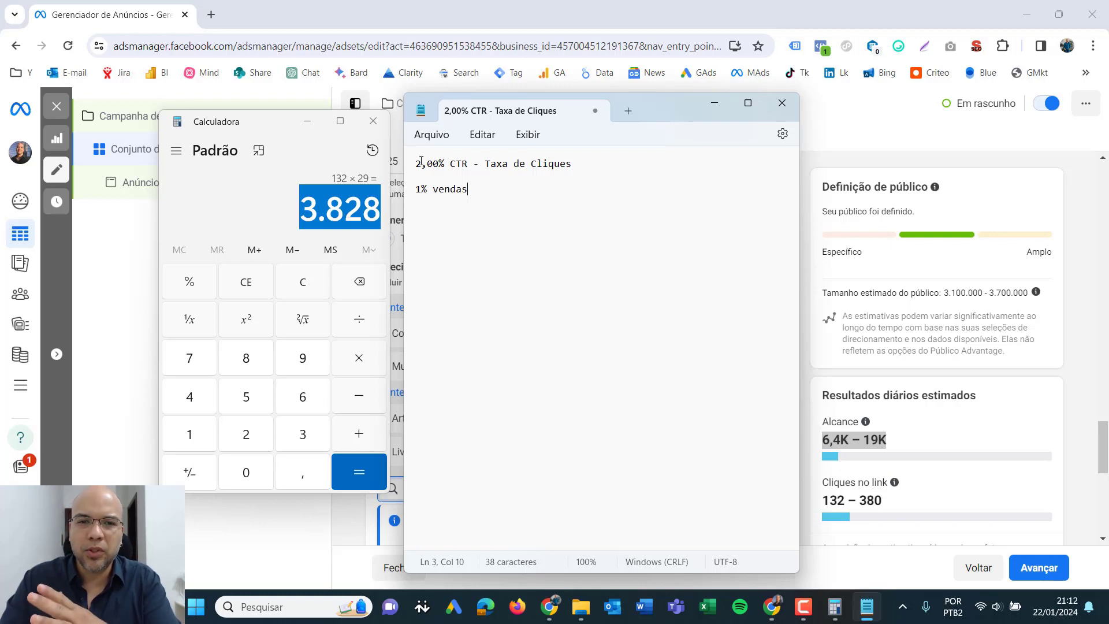
pyautogui.moveTo(450, 163); pyautogui.dragTo(474, 170)
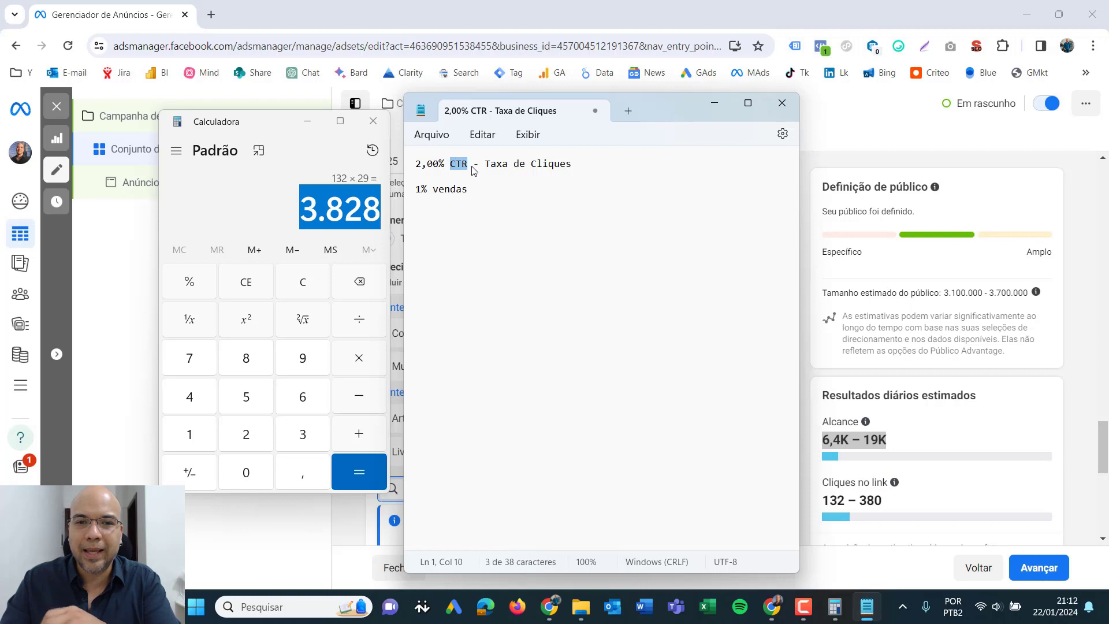
pyautogui.click(594, 172)
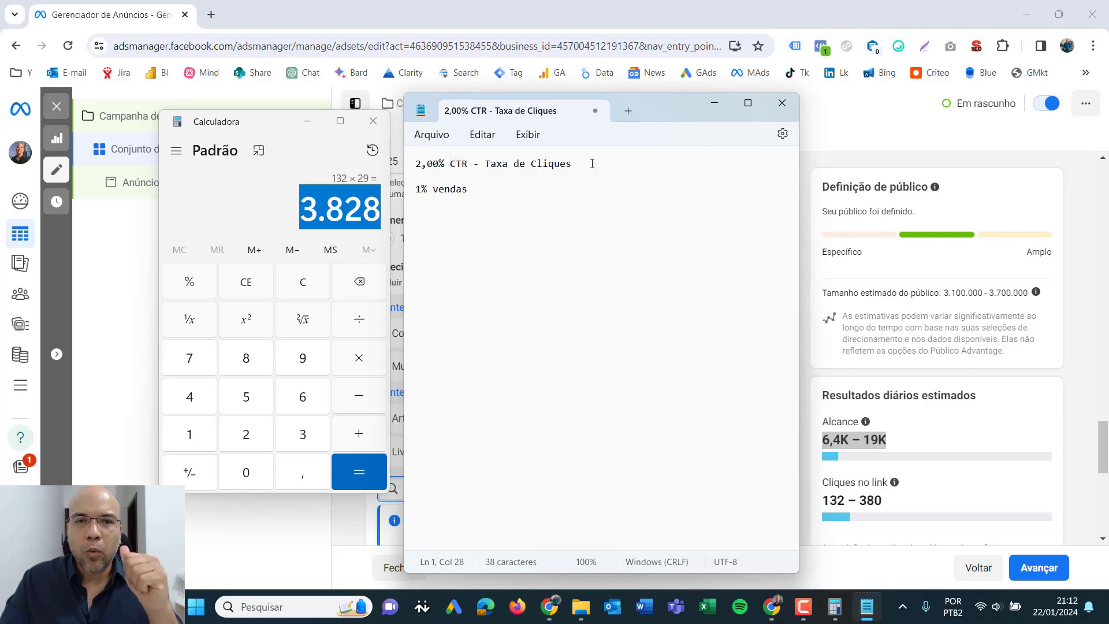
pyautogui.moveTo(590, 163); pyautogui.dragTo(414, 164)
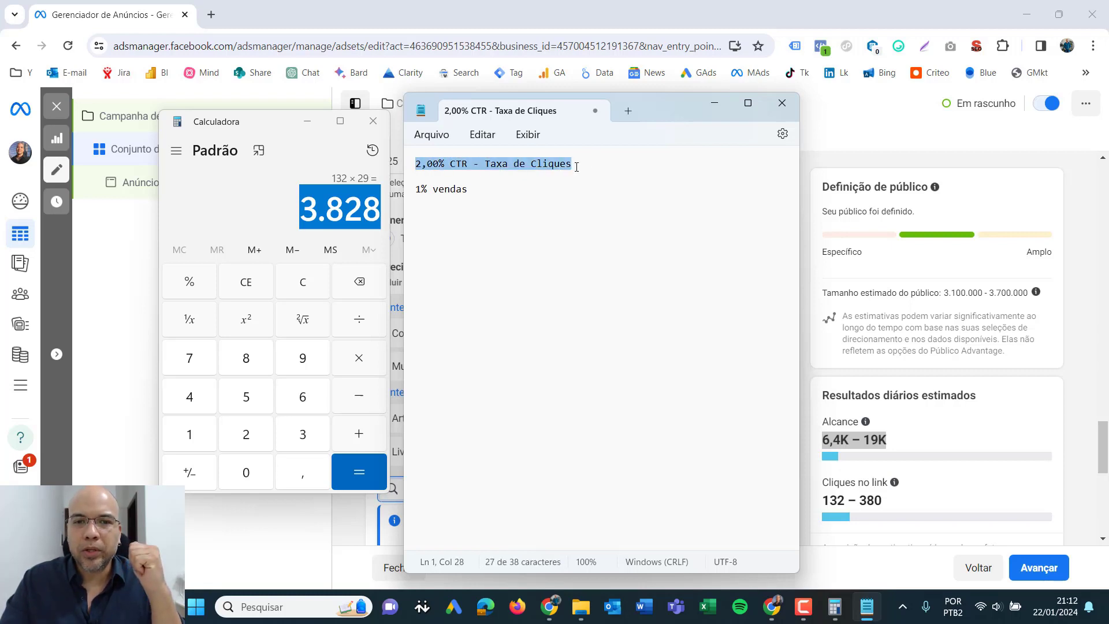
# - Insert the line "- Leads (contatos qualificados)" between the click-rate and sales lines, separated from each by a blank line
pyautogui.click(593, 165)
pyautogui.press('Return')
pyautogui.press('Return')
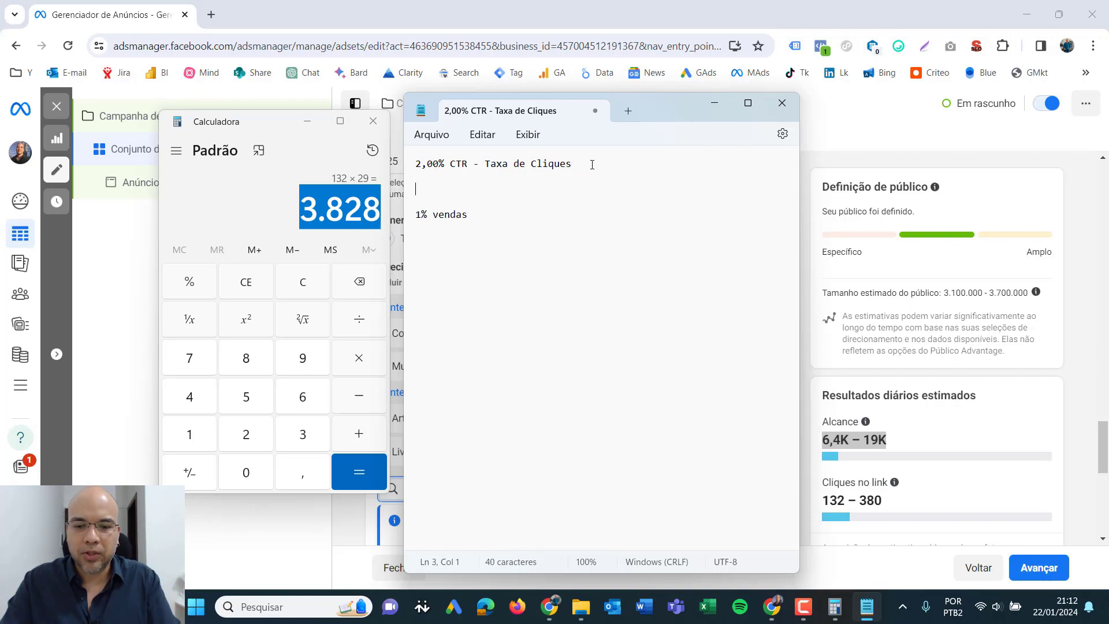
pyautogui.write('- Leads ')
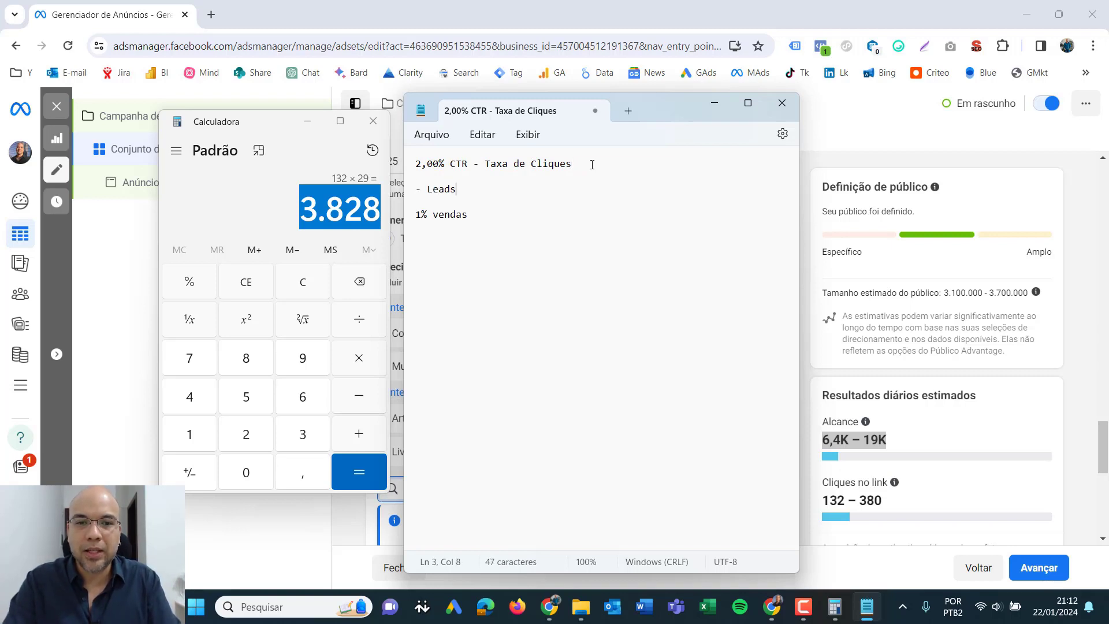
pyautogui.write('(co)')
pyautogui.press('Left')
pyautogui.write('co')
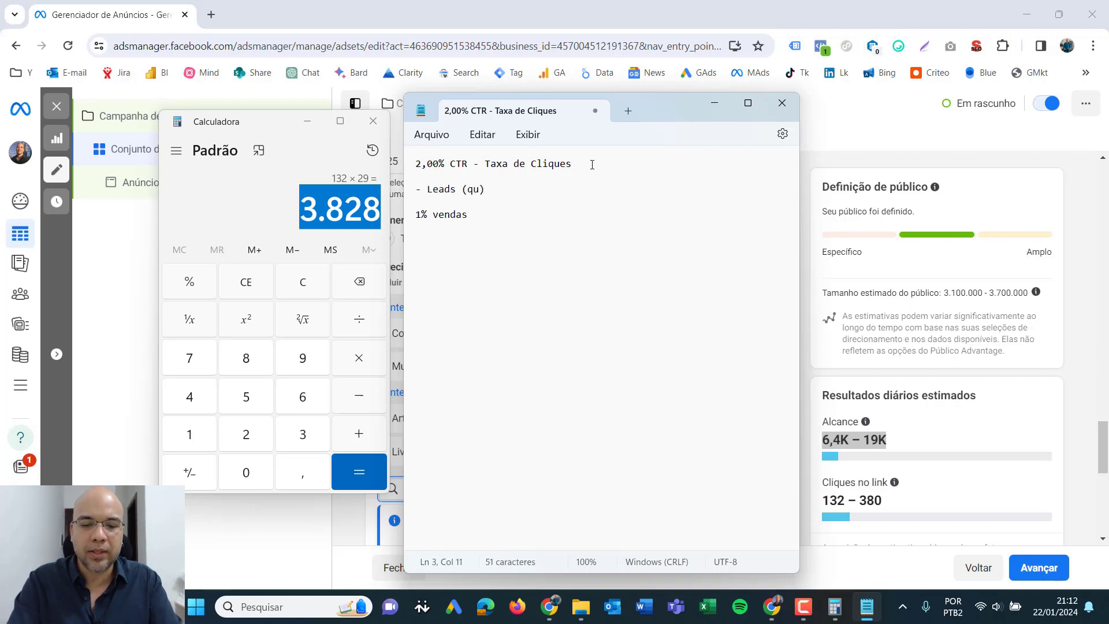
pyautogui.write('ntatos qualif')
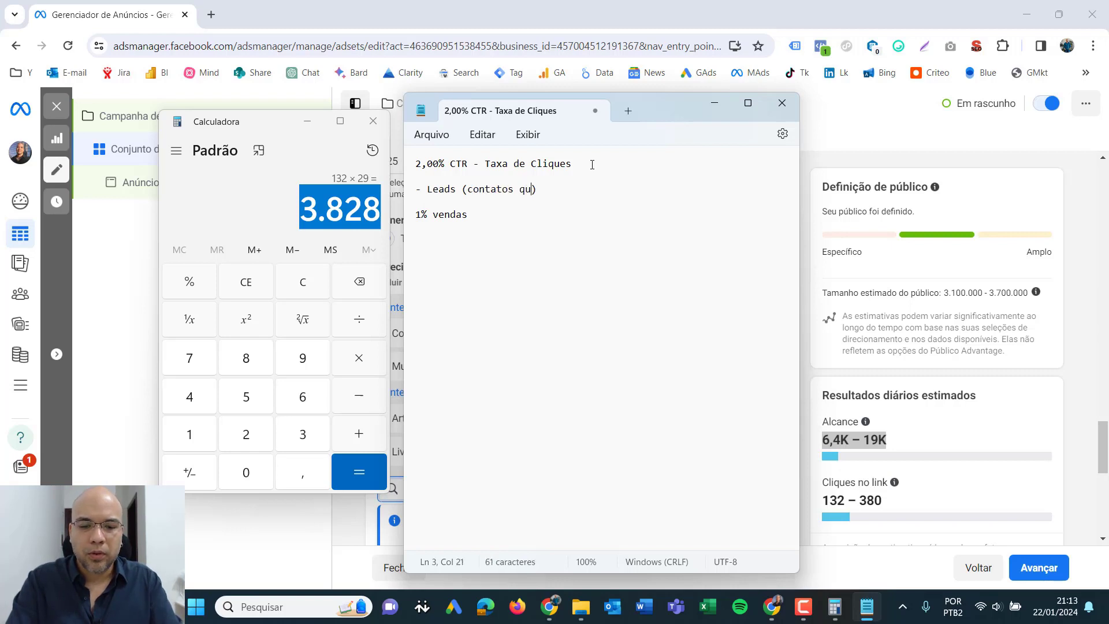
pyautogui.write('icados')
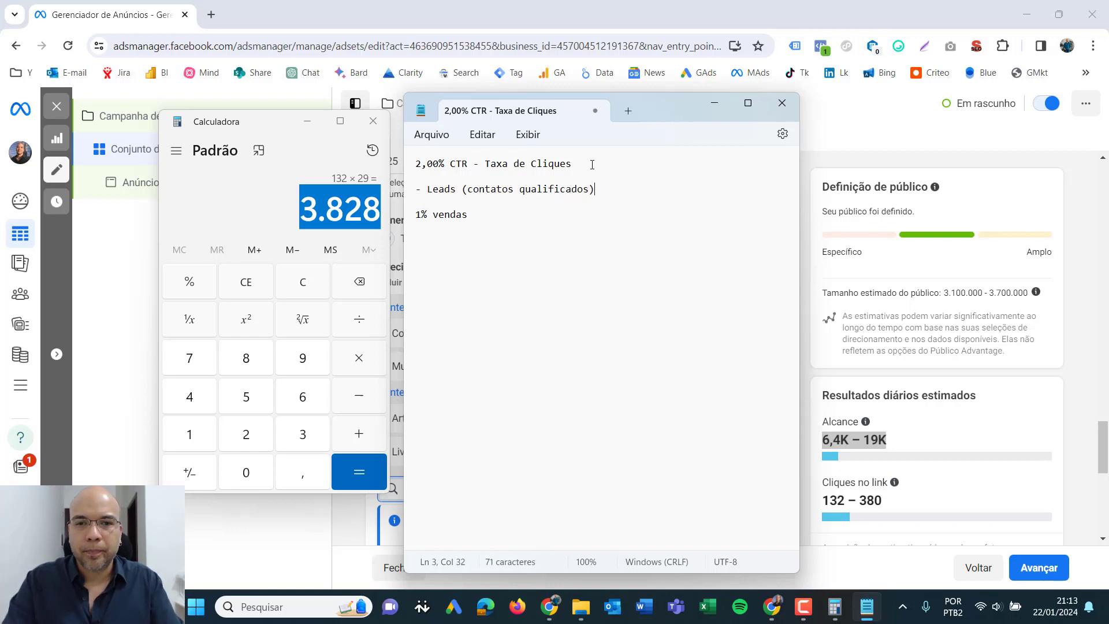
# - Review the click-rate and leads lines of the note
pyautogui.click(586, 245)
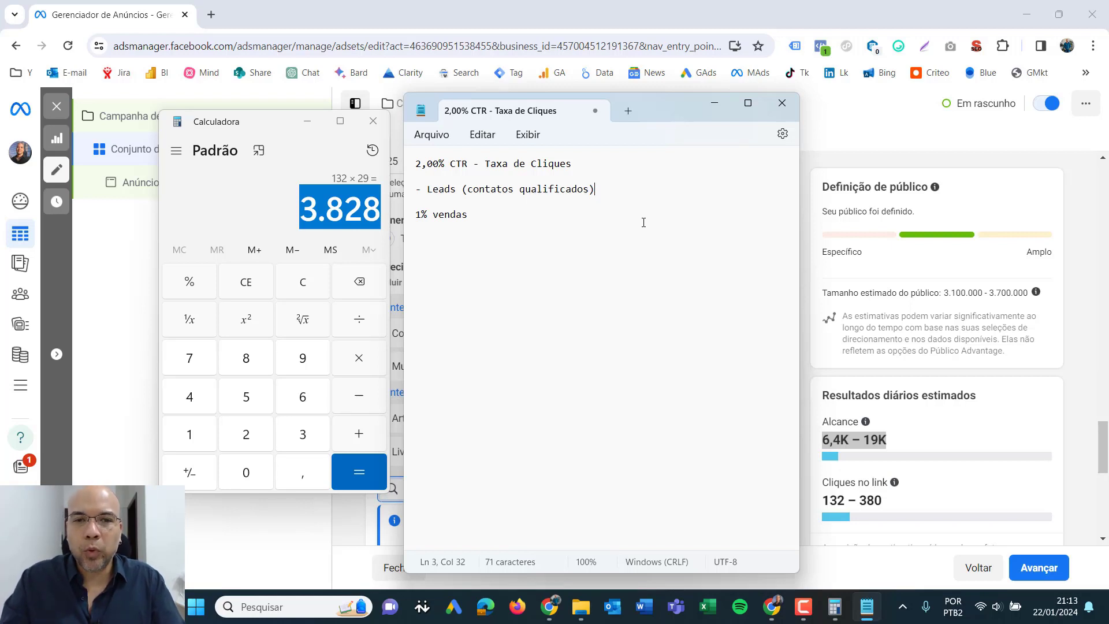
pyautogui.moveTo(598, 190); pyautogui.dragTo(418, 194)
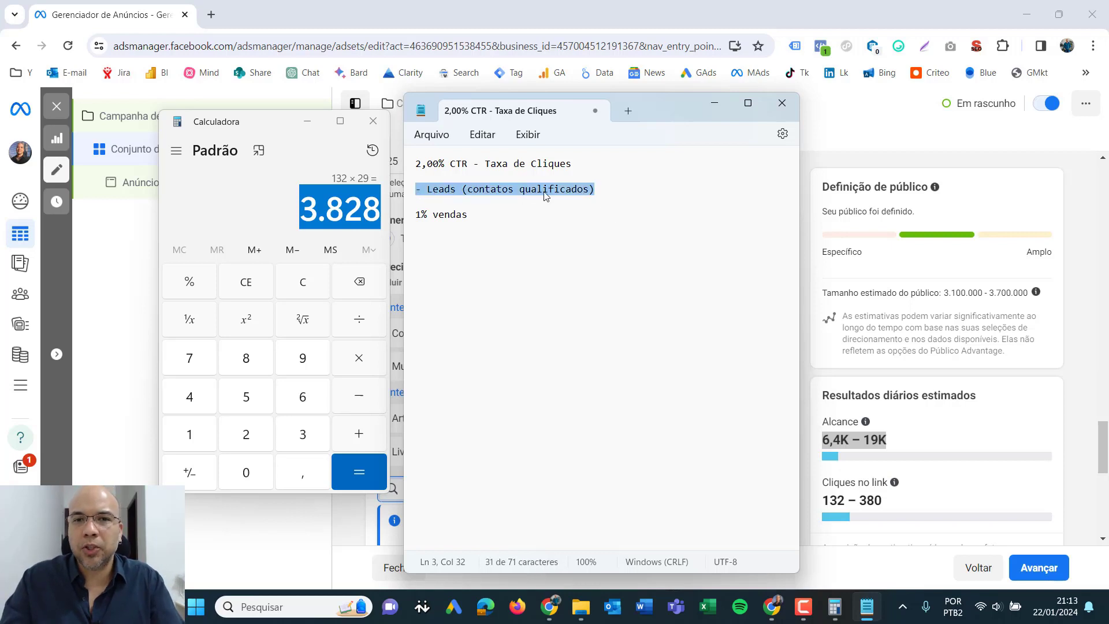
pyautogui.click(607, 196)
pyautogui.click(540, 276)
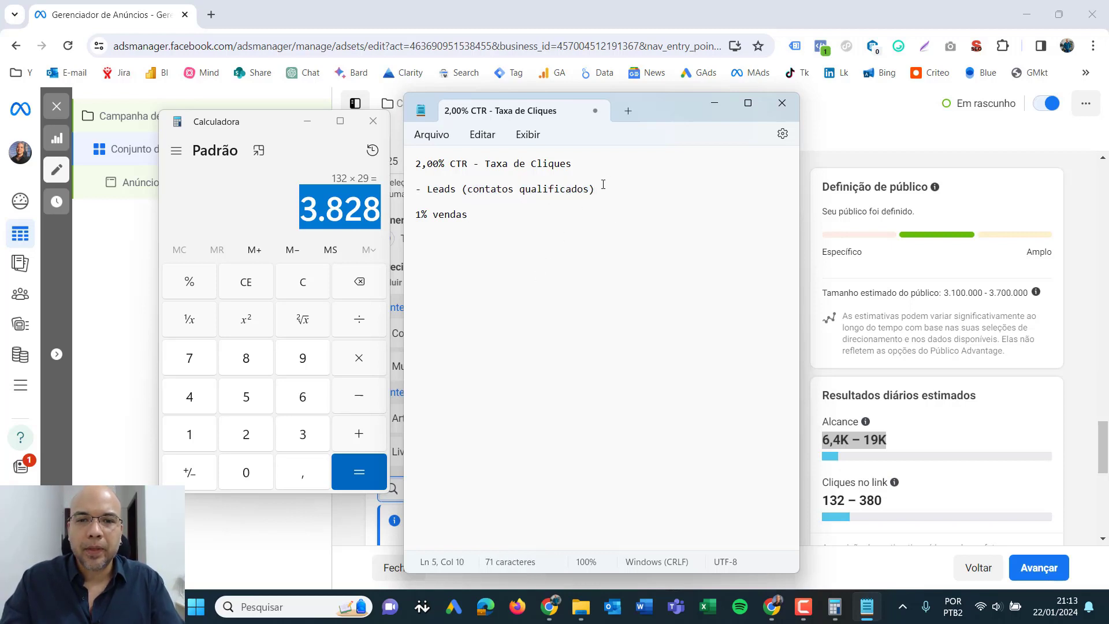
pyautogui.moveTo(602, 191); pyautogui.dragTo(404, 166)
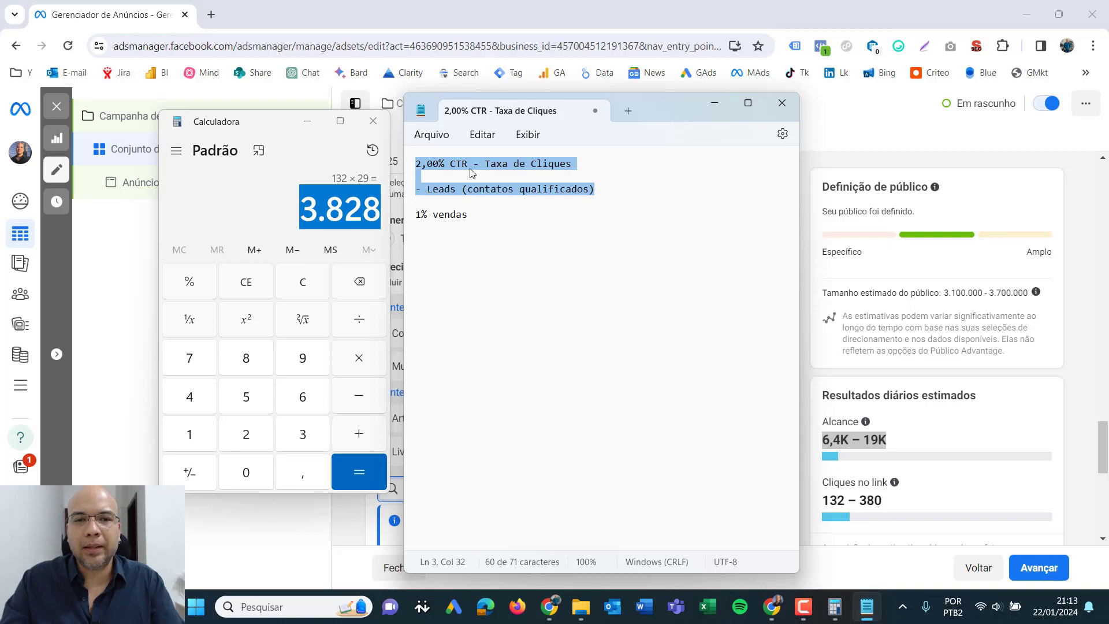
# - Add the line "- 10% (conversão em leads)" below the leads line, separated from it by a blank line
pyautogui.click(624, 193)
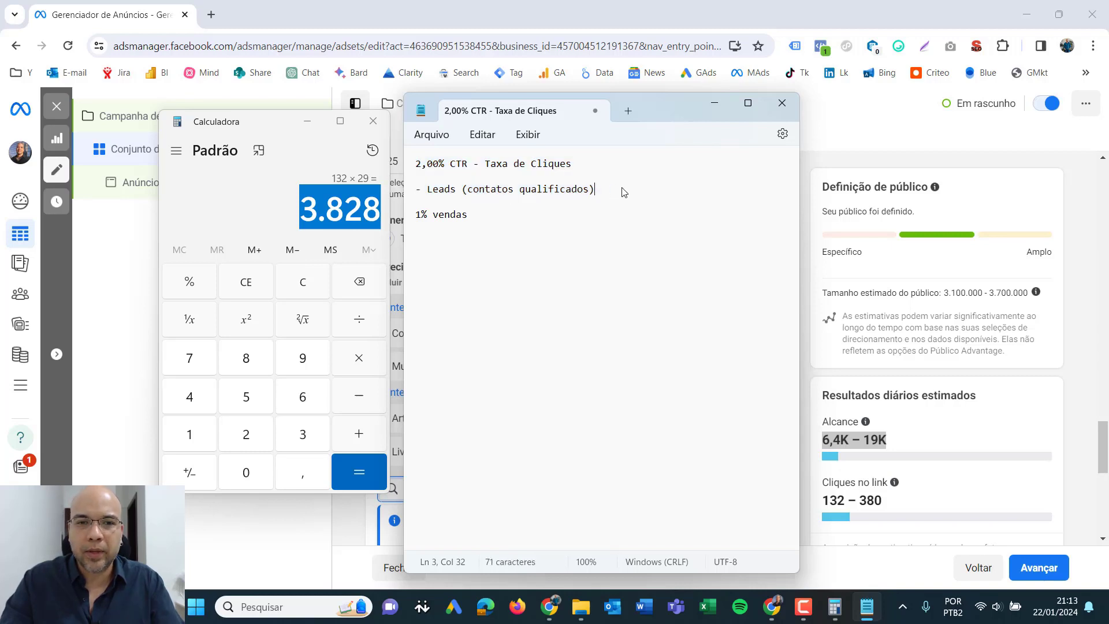
pyautogui.press('Return')
pyautogui.press('Return')
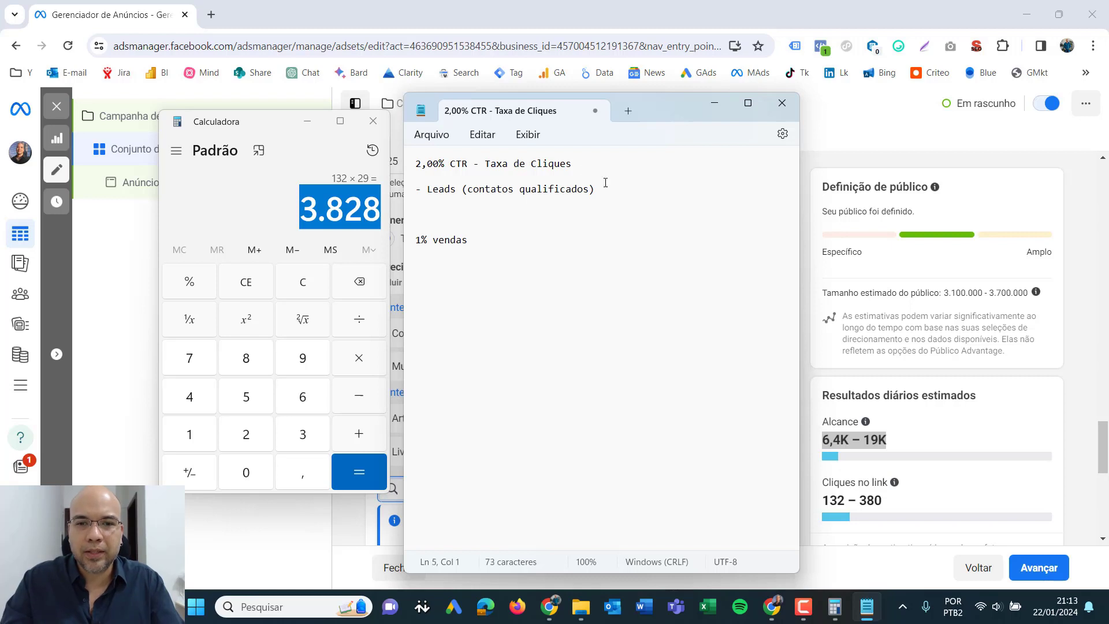
pyautogui.moveTo(587, 167); pyautogui.dragTo(415, 167)
pyautogui.click(462, 218)
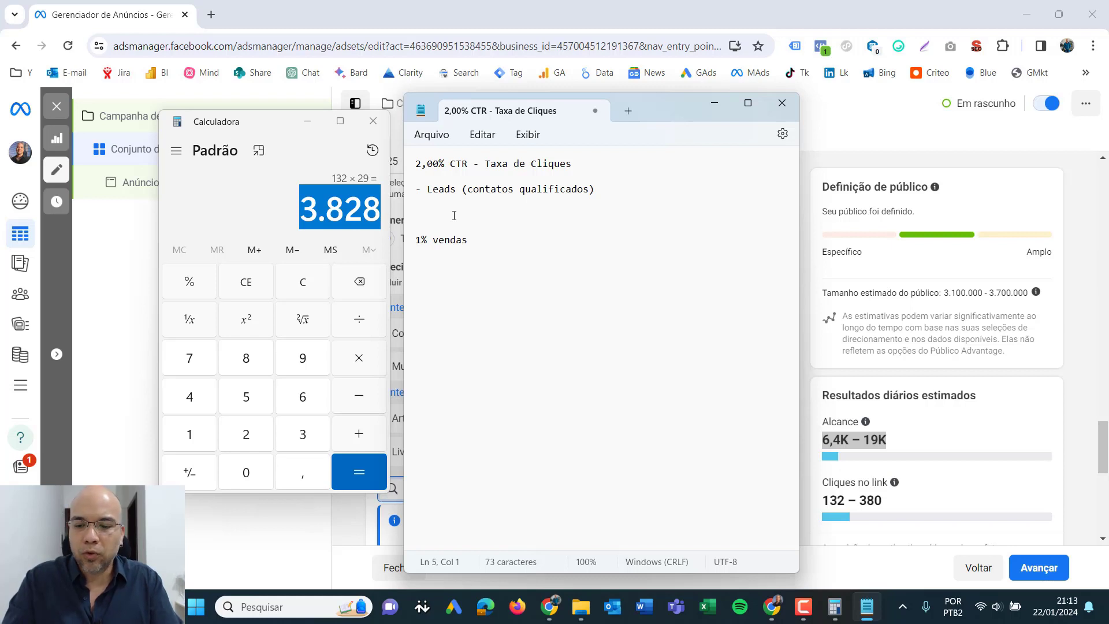
pyautogui.write('- ')
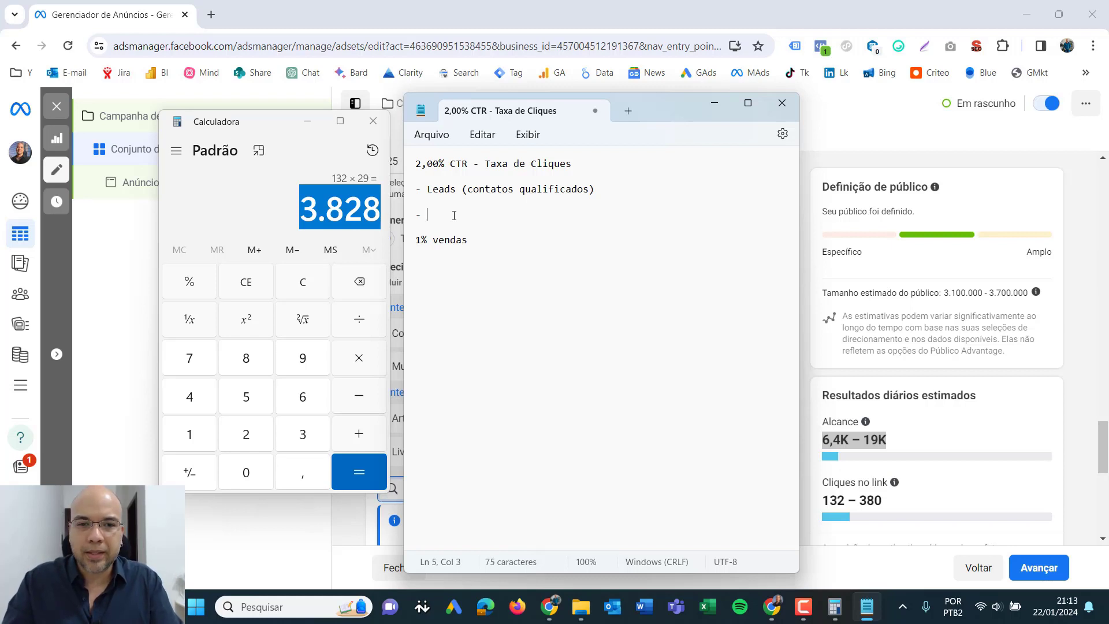
pyautogui.write('10% (conversão')
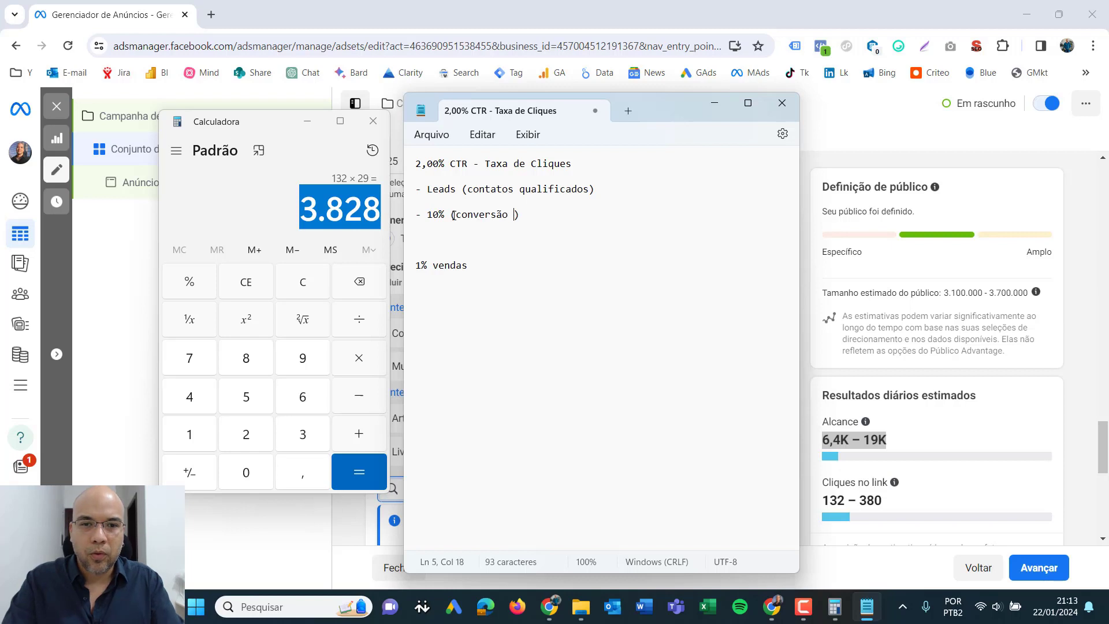
pyautogui.write('em leads')
pyautogui.press('End')
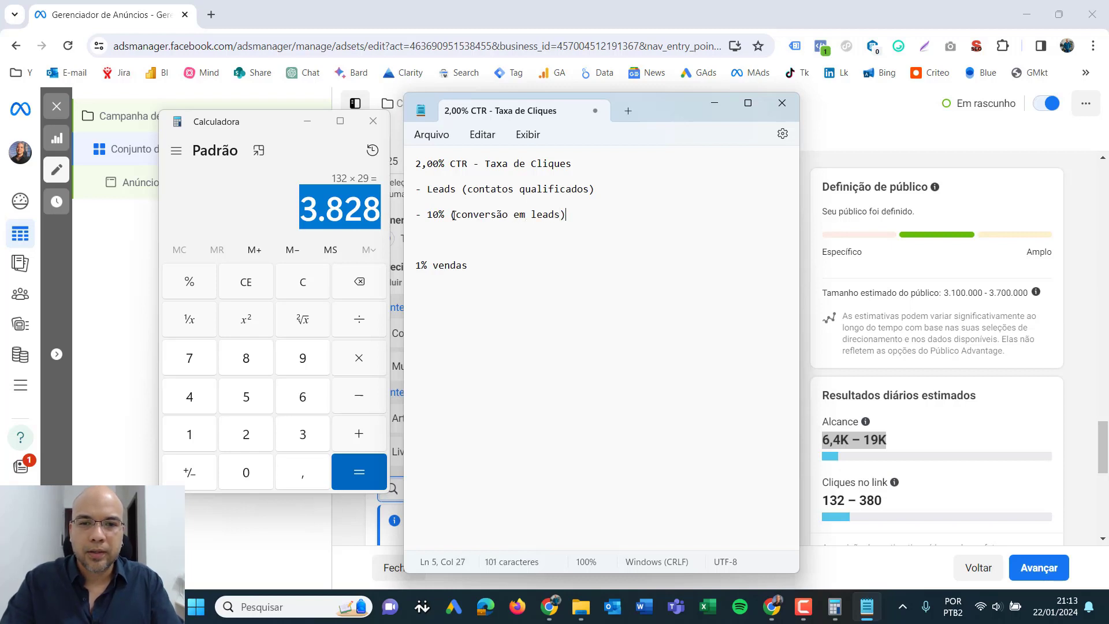
# - Add the line "- 5 % (conversão em vendas)" below the lead conversion line, separated by a blank line
pyautogui.press('Return')
pyautogui.press('Return')
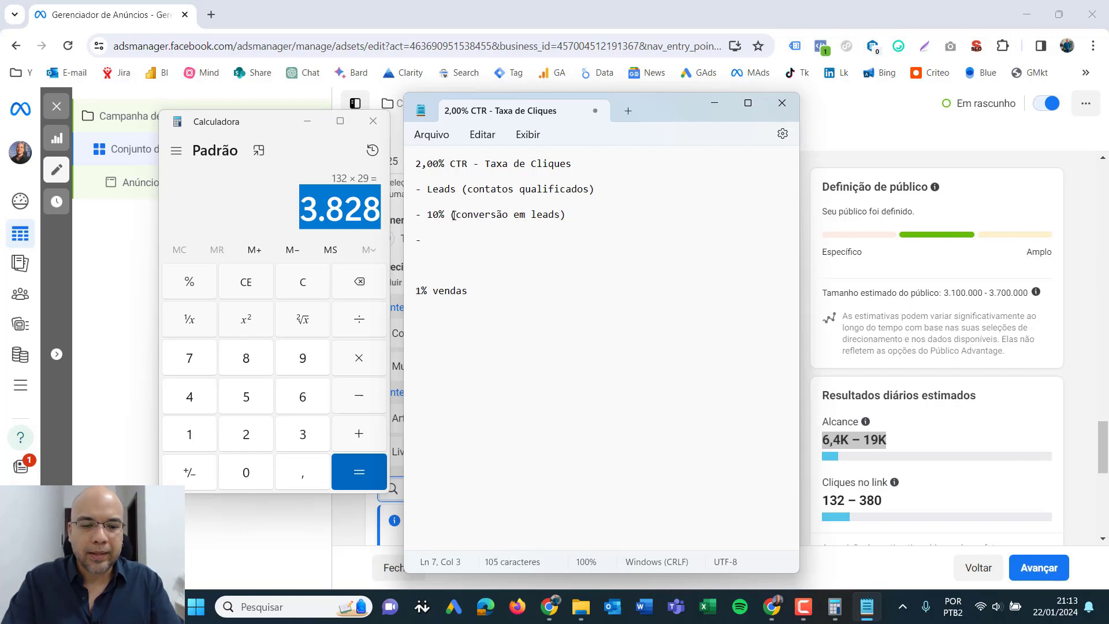
pyautogui.write('- 5')
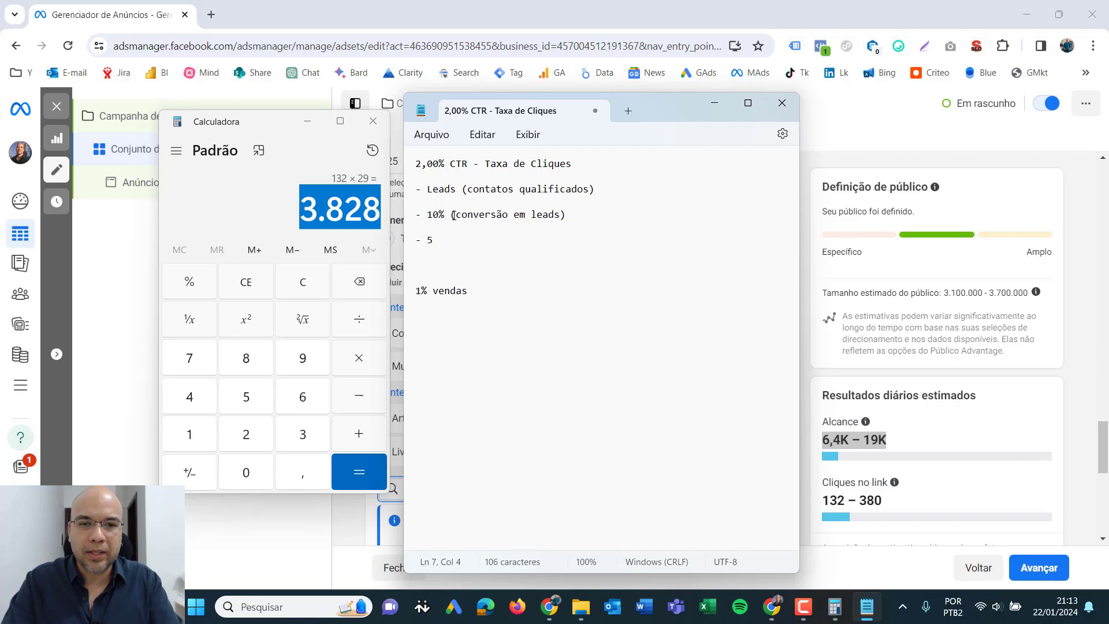
pyautogui.write(' % (conversão em vendas)')
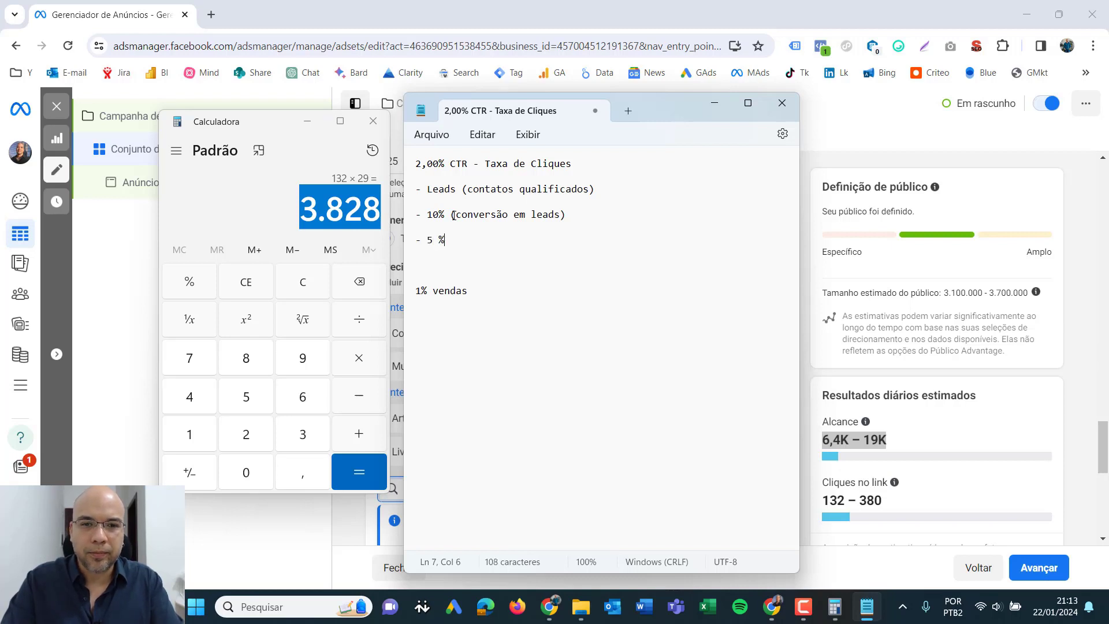
pyautogui.press('Left')
pyautogui.press('Left')
pyautogui.press('Left')
pyautogui.press('Left')
pyautogui.press('Left')
pyautogui.press('Left')
pyautogui.press('Left')
pyautogui.press('Left')
pyautogui.press('Left')
pyautogui.press('Left')
pyautogui.press('Left')
pyautogui.press('Left')
pyautogui.press('Left')
pyautogui.press('Left')
pyautogui.press('Left')
pyautogui.press('Left')
pyautogui.press('Left')
pyautogui.press('Left')
pyautogui.press('Left')
pyautogui.press('Left')
pyautogui.press('Left')
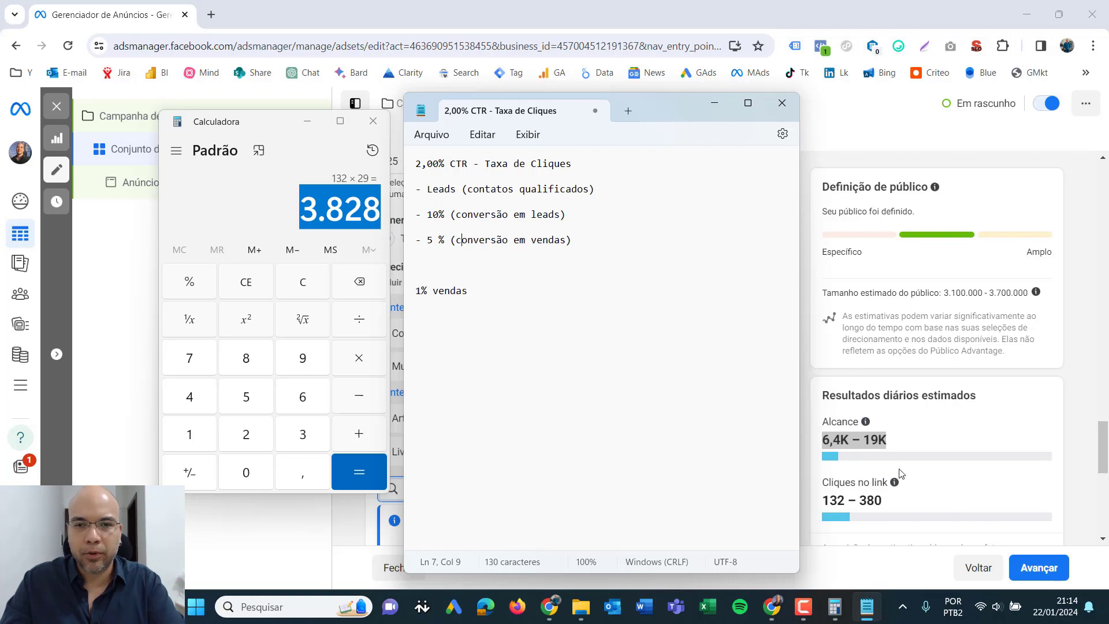
# - Clear Calculator and work out 10% of 3.800 by entering it as a percentage subtraction
pyautogui.click(613, 195)
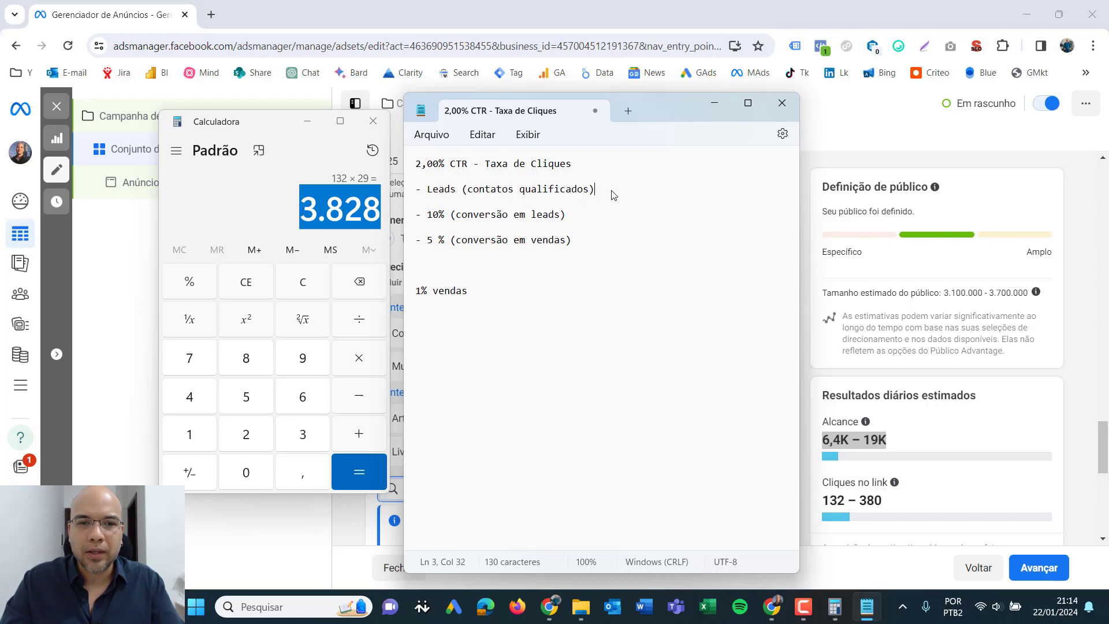
pyautogui.click(310, 288)
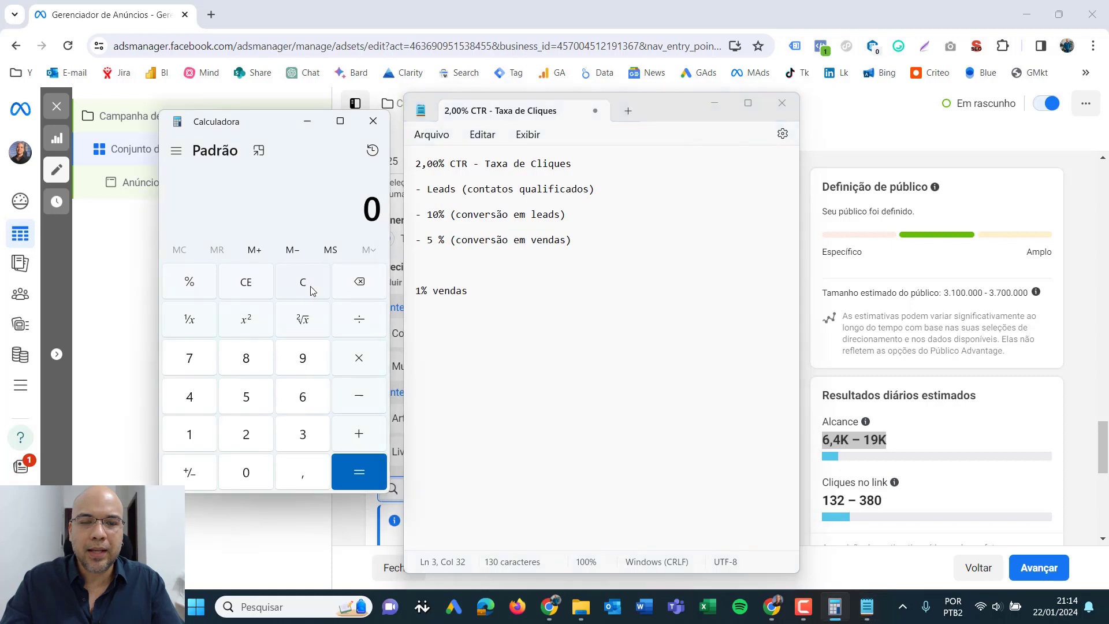
pyautogui.write('3.800')
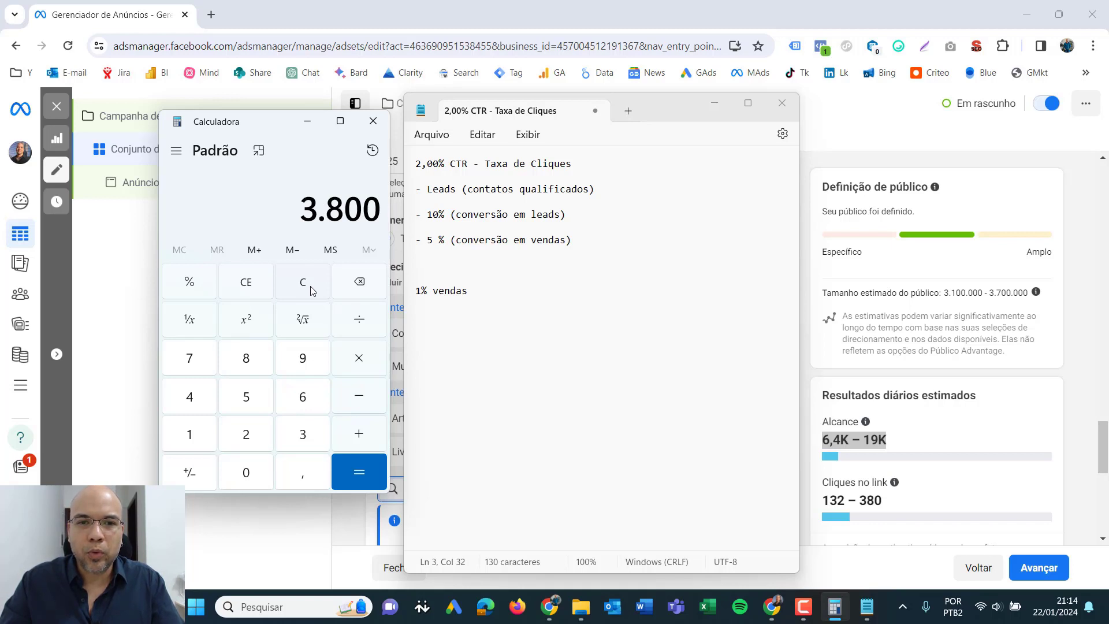
pyautogui.press('-')
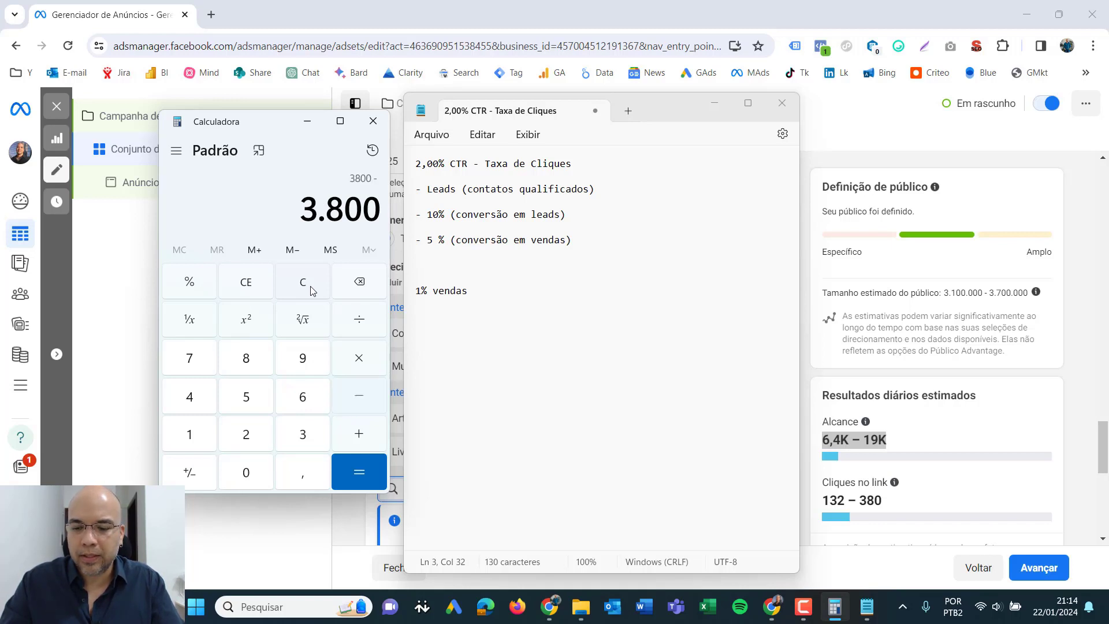
pyautogui.write('10')
pyautogui.press('%')
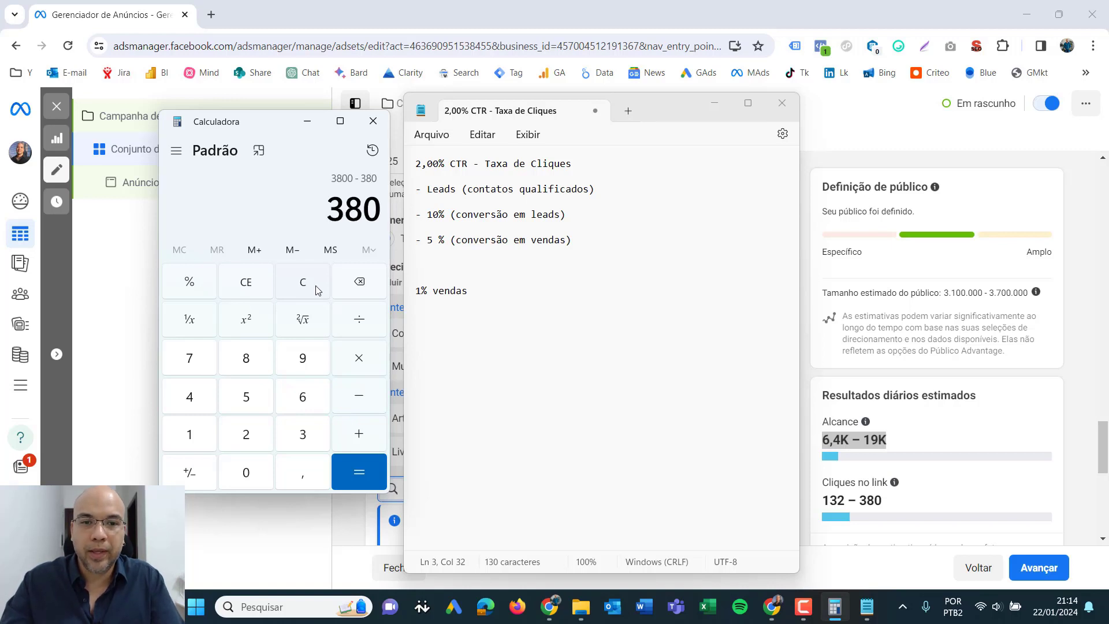
# - Change the leads line of the note to "- 10%: 380 Leads (contatos qualificados)"
pyautogui.click(624, 183)
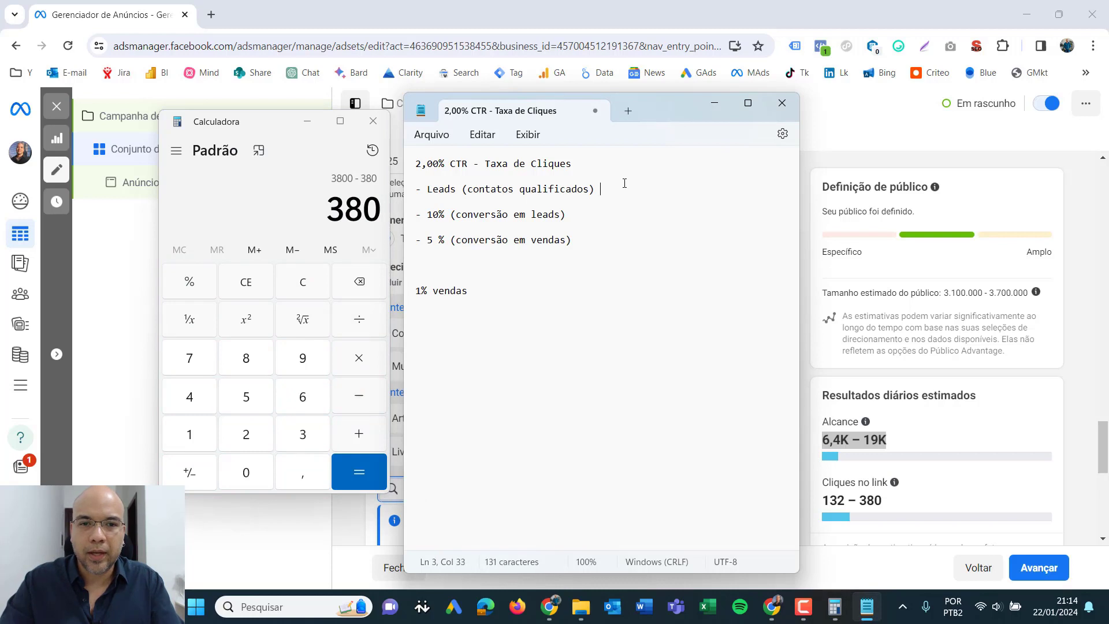
pyautogui.press('Left')
pyautogui.press('Left')
pyautogui.press('Left')
pyautogui.press('Left')
pyautogui.press('Left')
pyautogui.press('Left')
pyautogui.press('Left')
pyautogui.press('Left')
pyautogui.press('Left')
pyautogui.press('Left')
pyautogui.press('Left')
pyautogui.press('Left')
pyautogui.press('Left')
pyautogui.press('Left')
pyautogui.press('Left')
pyautogui.press('Left')
pyautogui.press('Left')
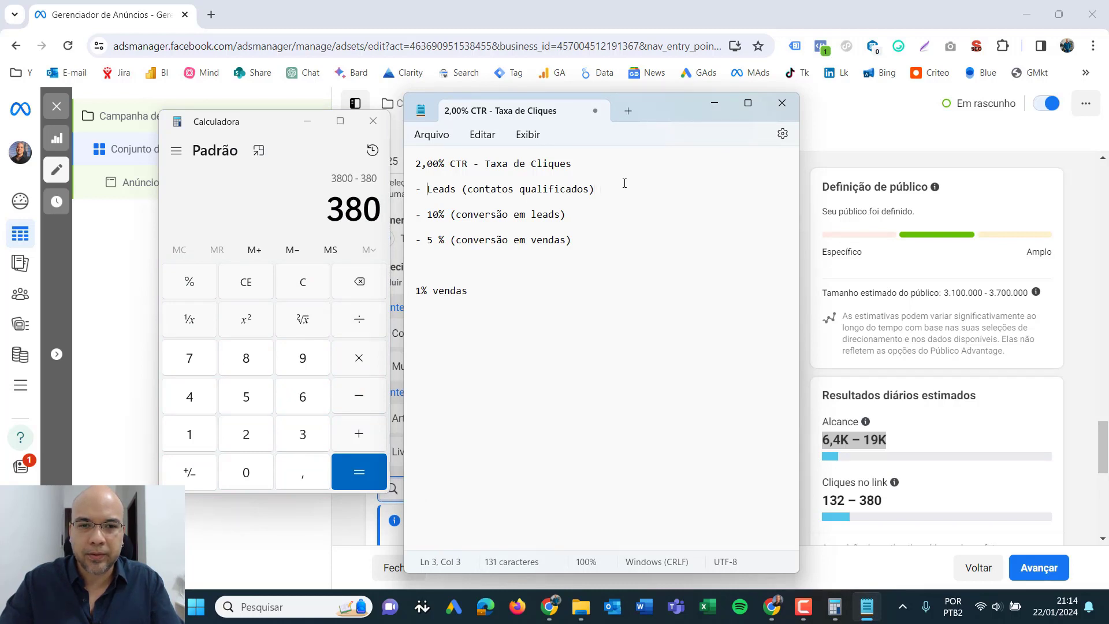
pyautogui.write('380')
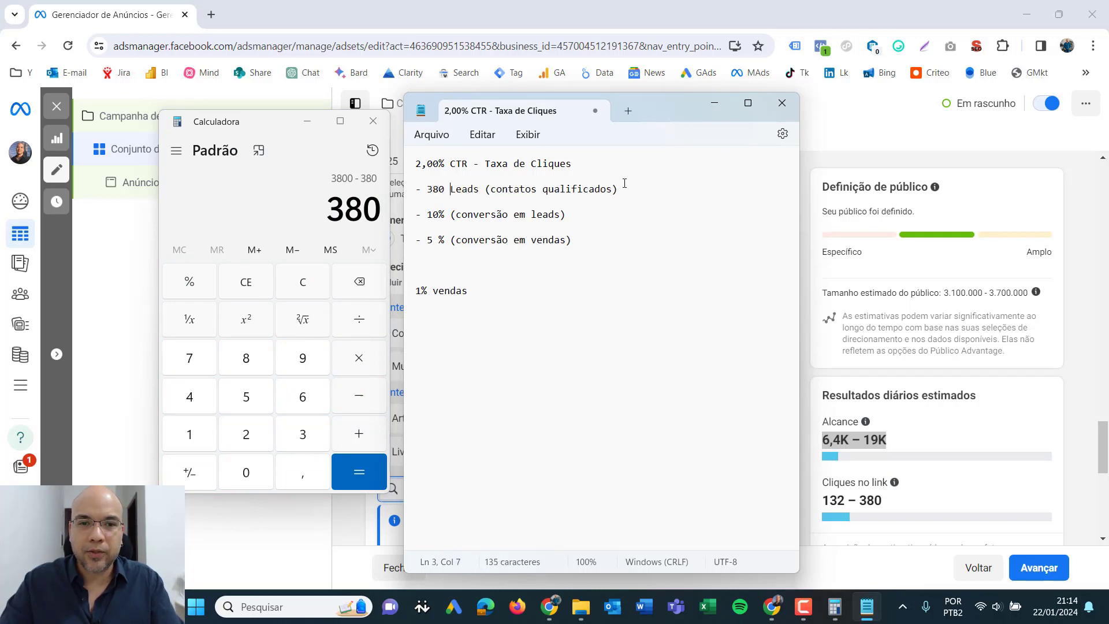
pyautogui.press('Left')
pyautogui.press('Left')
pyautogui.press('Left')
pyautogui.press('Left')
pyautogui.write('10%')
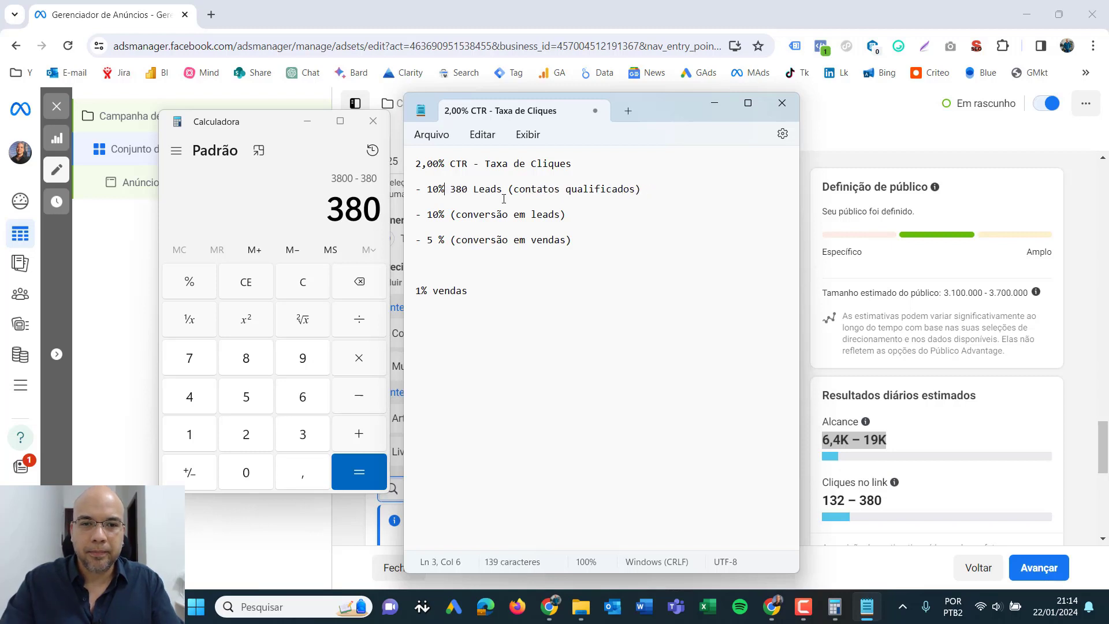
pyautogui.press('Left')
pyautogui.write(':')
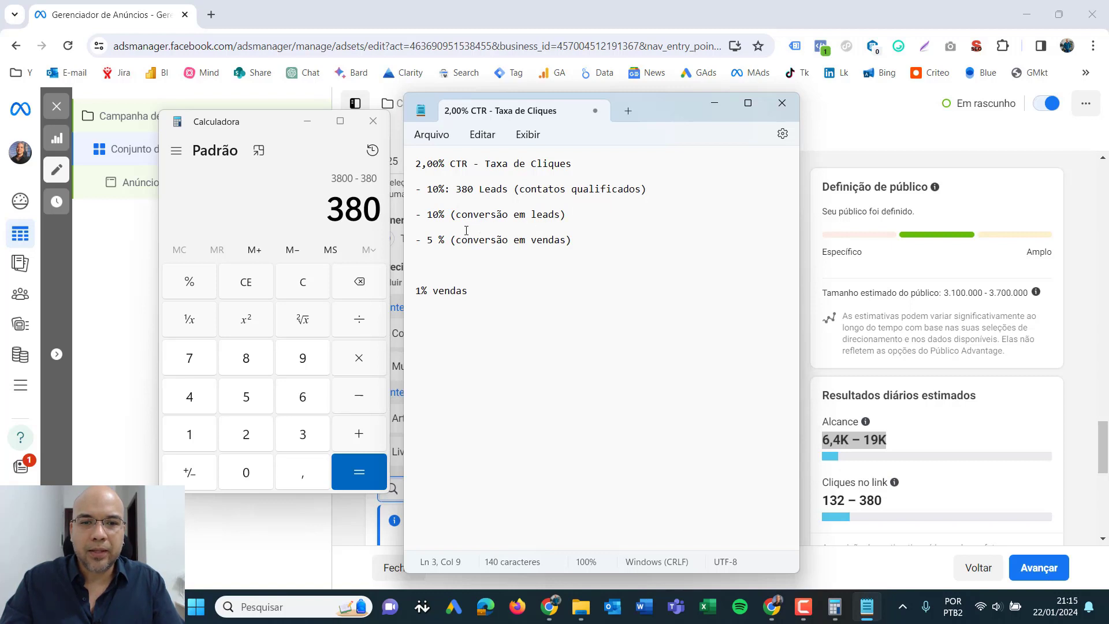
# - Work out 5% of 380 in Calculator, using the note's sales conversion rate
pyautogui.click(440, 241)
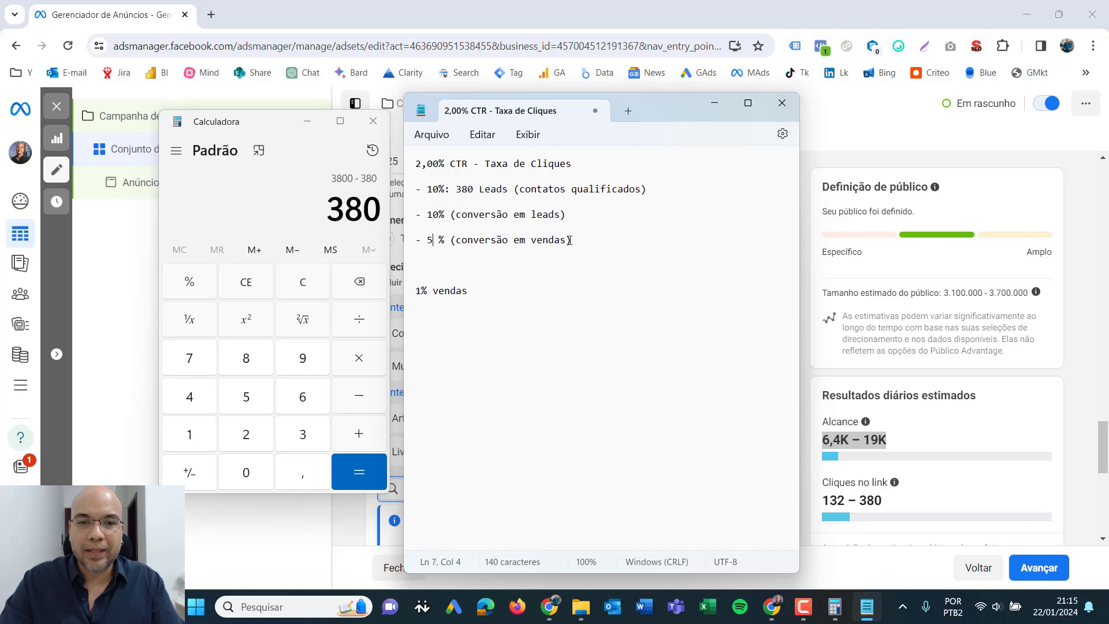
pyautogui.hotkey('shift', 'Left')
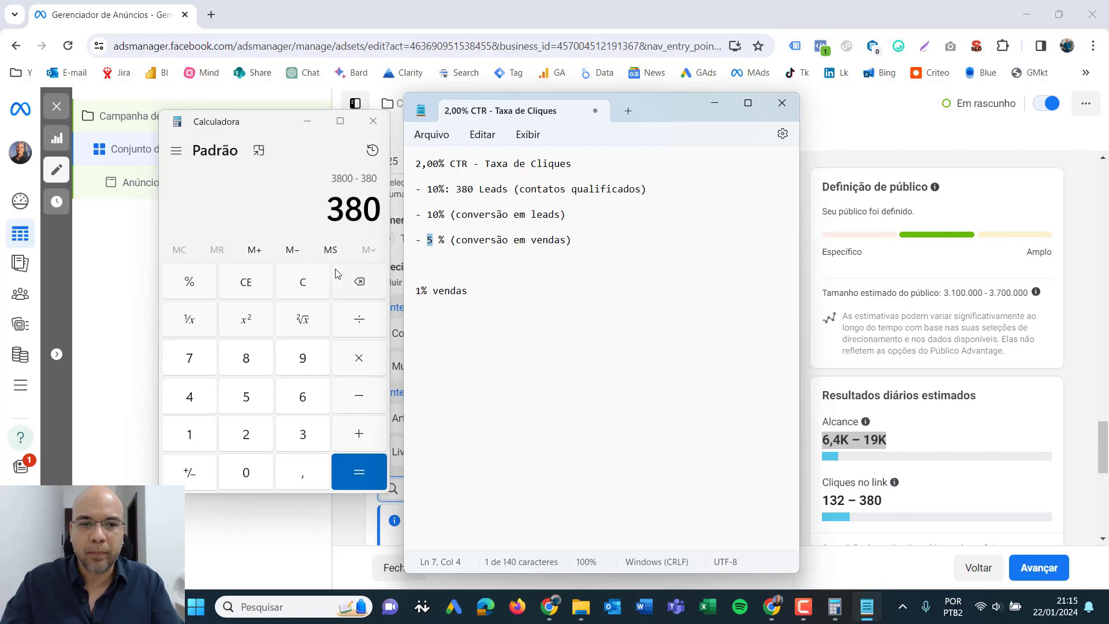
pyautogui.click(350, 394)
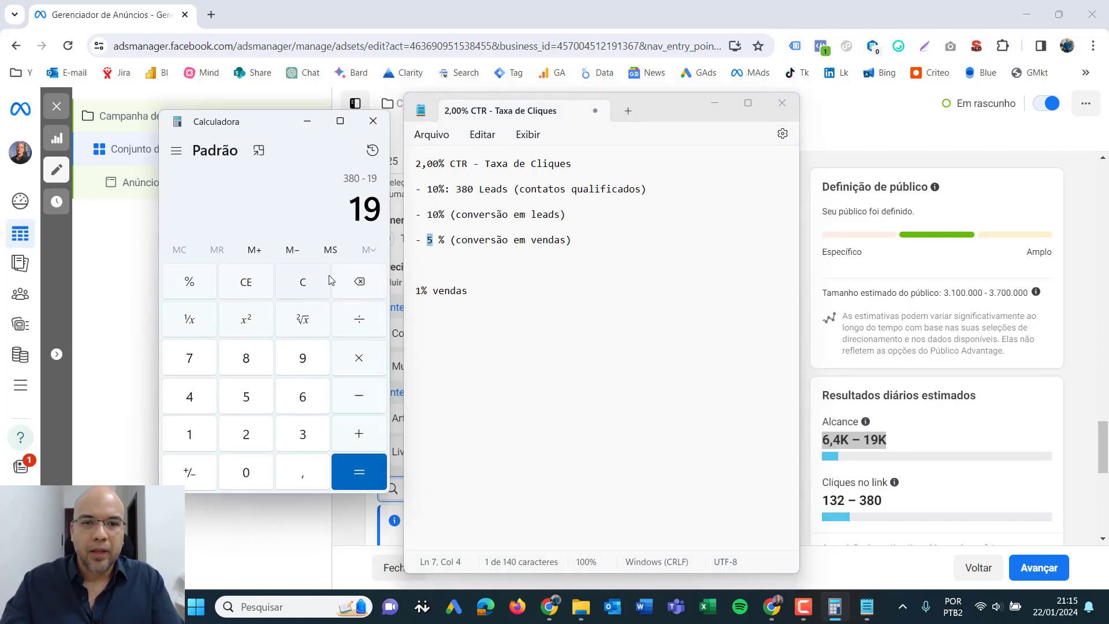
# - Add the line "19 vendas" below the sales conversion line, separated from it by a blank line
pyautogui.click(588, 248)
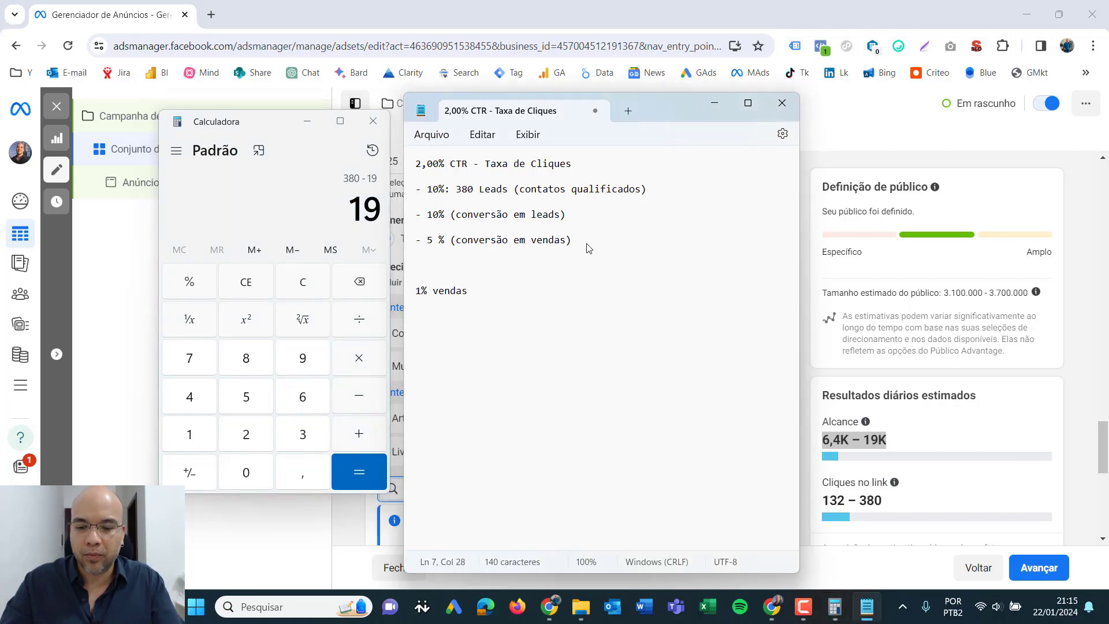
pyautogui.write(':')
pyautogui.press('BackSpace')
pyautogui.press('BackSpace')
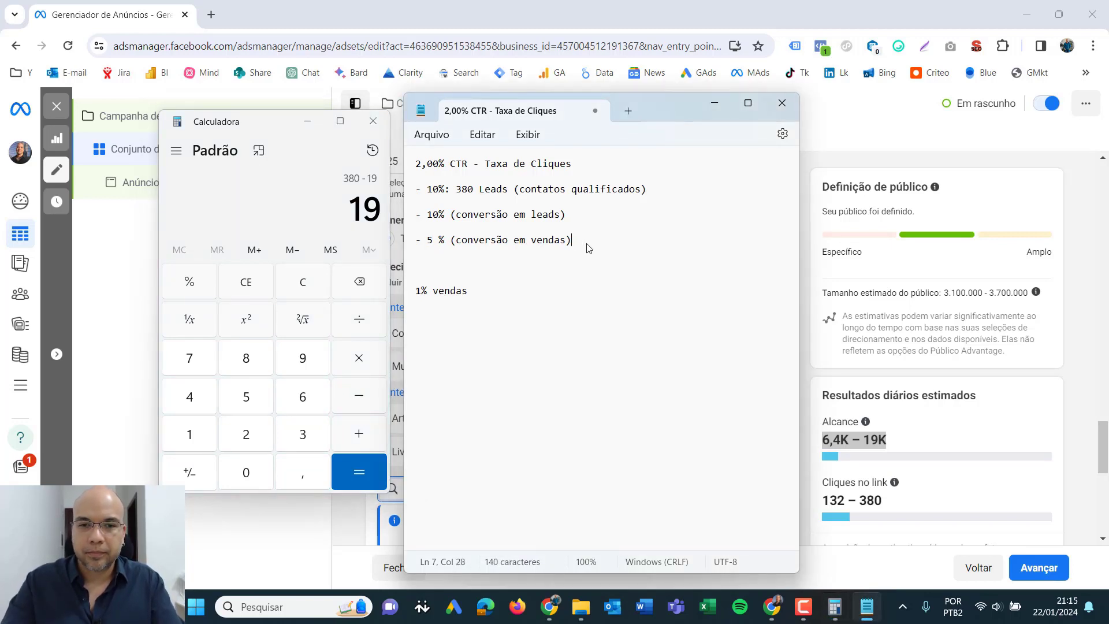
pyautogui.press('Return')
pyautogui.press('Return')
pyautogui.write('19 vendas')
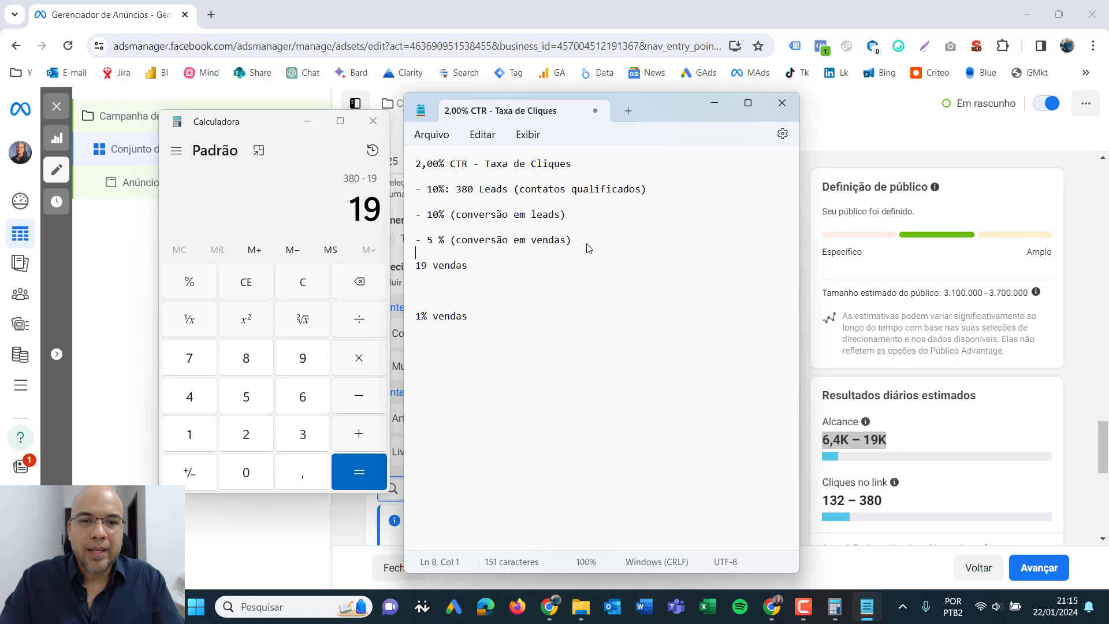
pyautogui.press('Left')
pyautogui.press('Right')
pyautogui.press('Right')
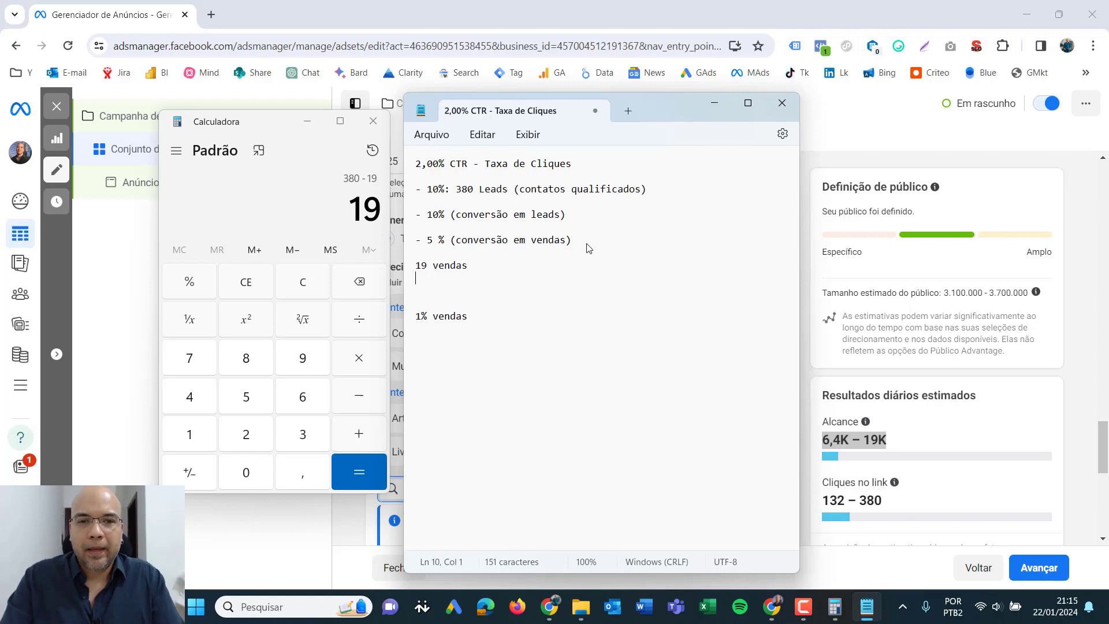
# - Frame the "19 vendas" line with "====" lines above and below, and add blank lines after it
pyautogui.press('Left')
pyautogui.hotkey('shift', 'Left')
pyautogui.hotkey('shift', 'Left')
pyautogui.hotkey('shift', 'Left')
pyautogui.hotkey('shift', 'Left')
pyautogui.hotkey('shift', 'Left')
pyautogui.hotkey('shift', 'Left')
pyautogui.hotkey('shift', 'Left')
pyautogui.hotkey('shift', 'Left')
pyautogui.hotkey('shift', 'Left')
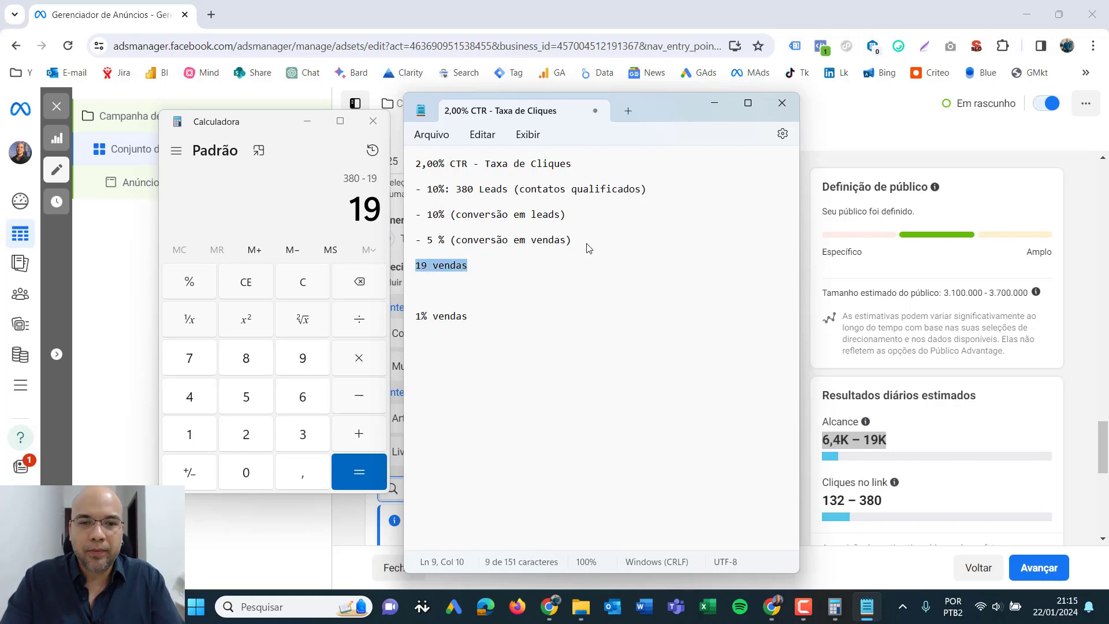
pyautogui.press('Left')
pyautogui.press('Return')
pyautogui.press('Up')
pyautogui.write('====')
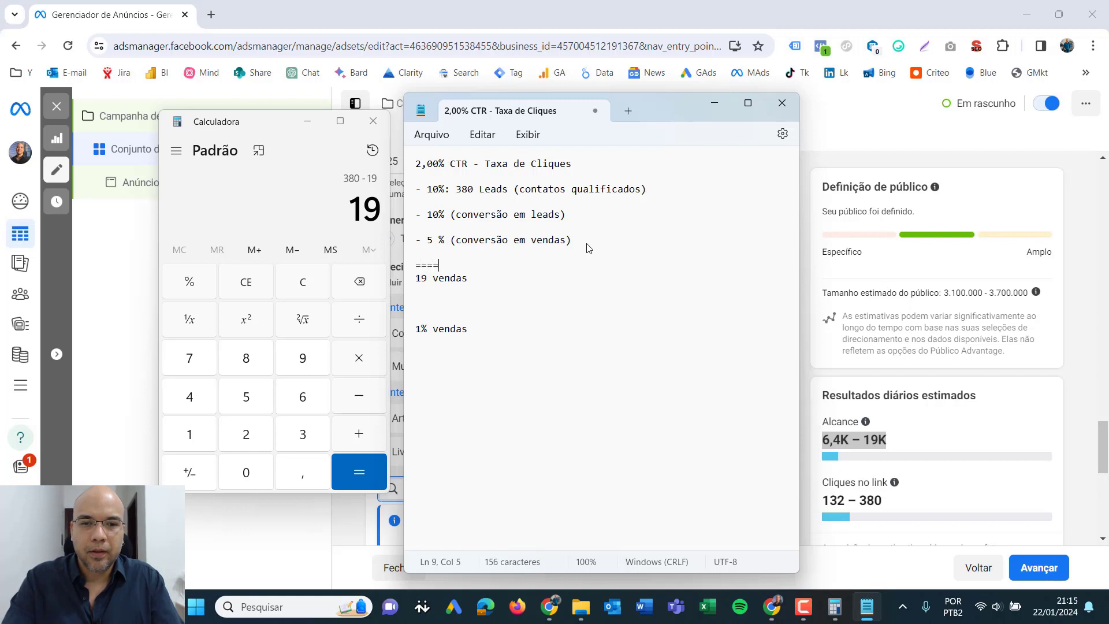
pyautogui.press('Down')
pyautogui.press('Down')
pyautogui.write('====')
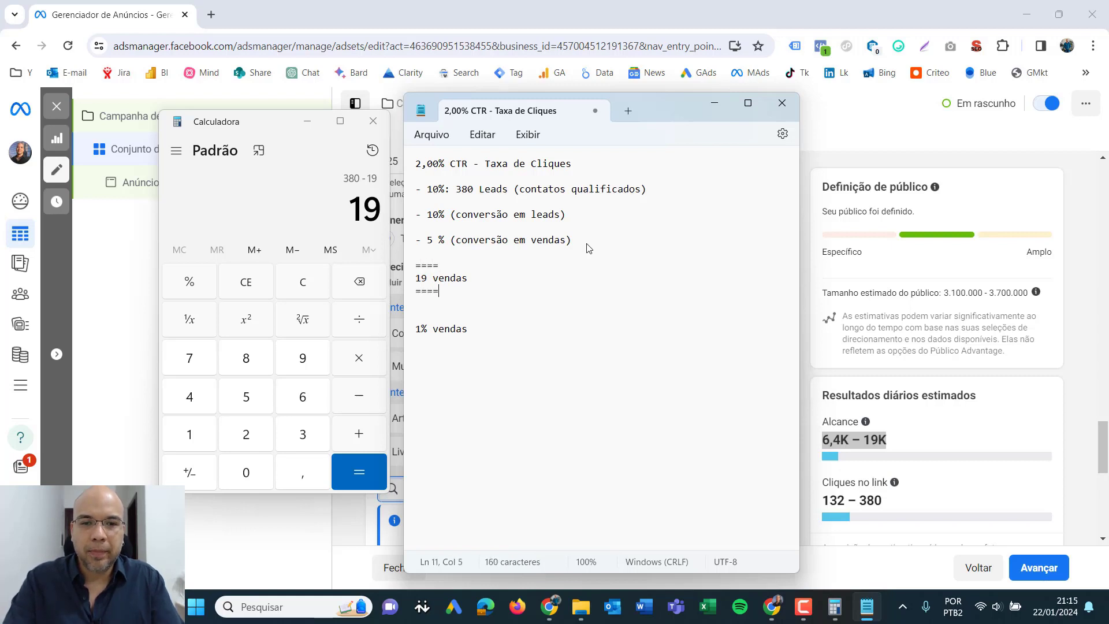
pyautogui.press('Return')
pyautogui.press('Return')
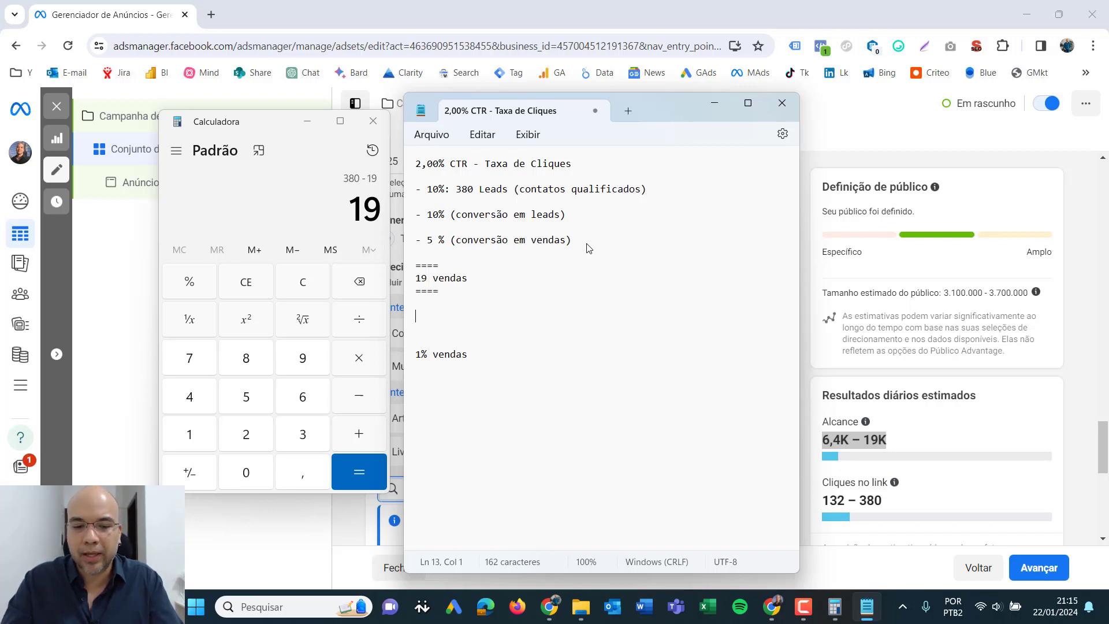
# - Work out 19 times 500 in Calculator and select the result
pyautogui.click(302, 282)
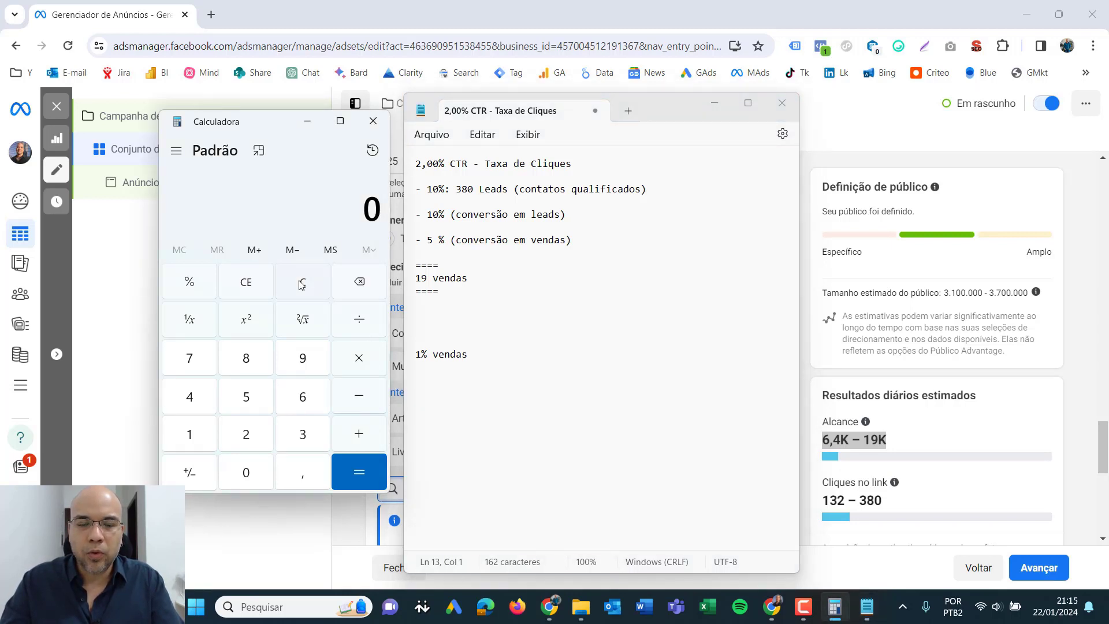
pyautogui.write('19')
pyautogui.write('*500')
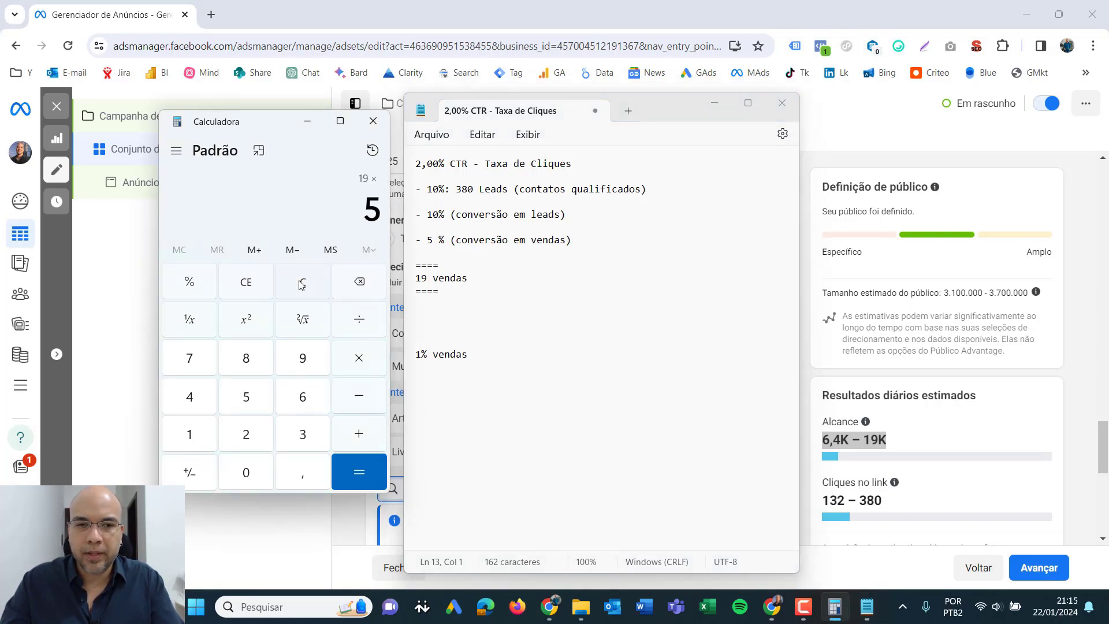
pyautogui.press('Return')
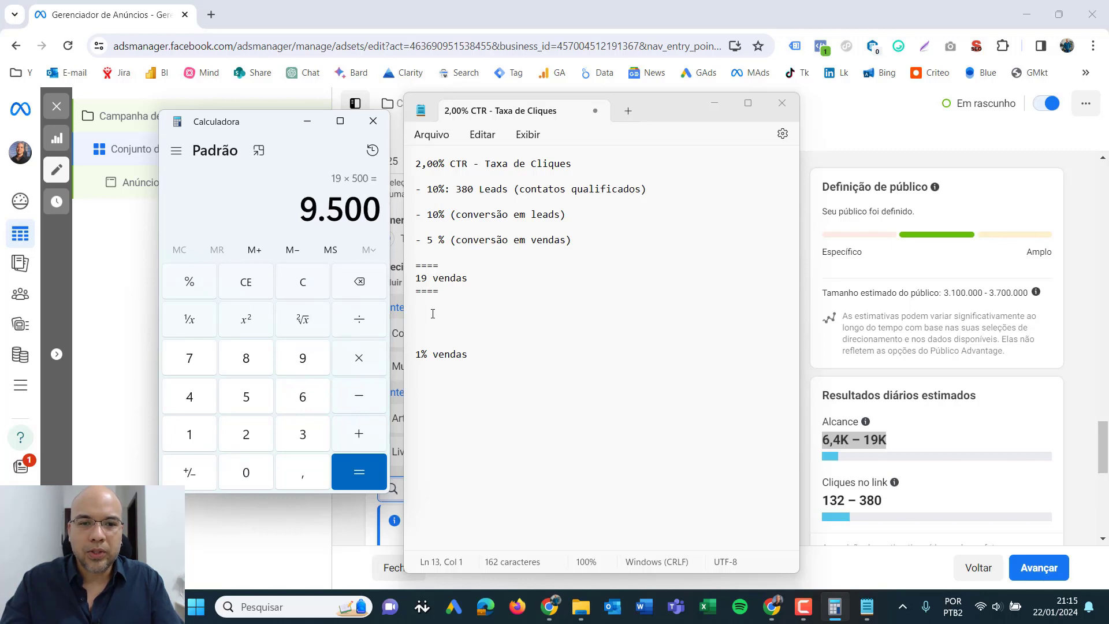
pyautogui.click(434, 318)
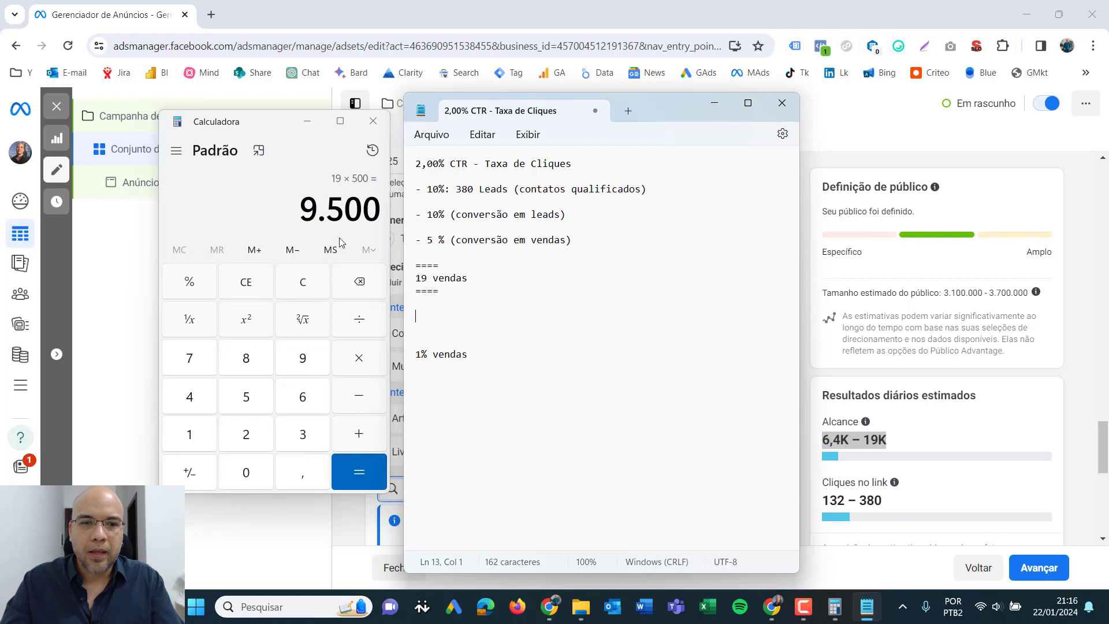
pyautogui.moveTo(299, 211); pyautogui.dragTo(375, 213)
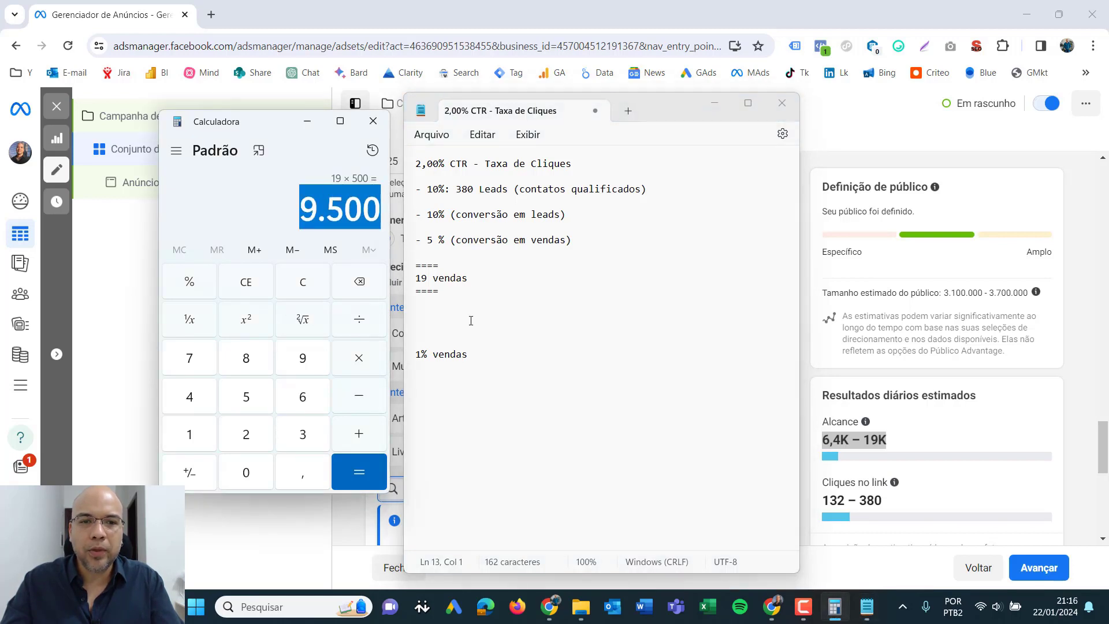
# - Add the line "ROAS de + ou - 9" below the framed sales line of the note, followed by a "=====" separator
pyautogui.click(451, 321)
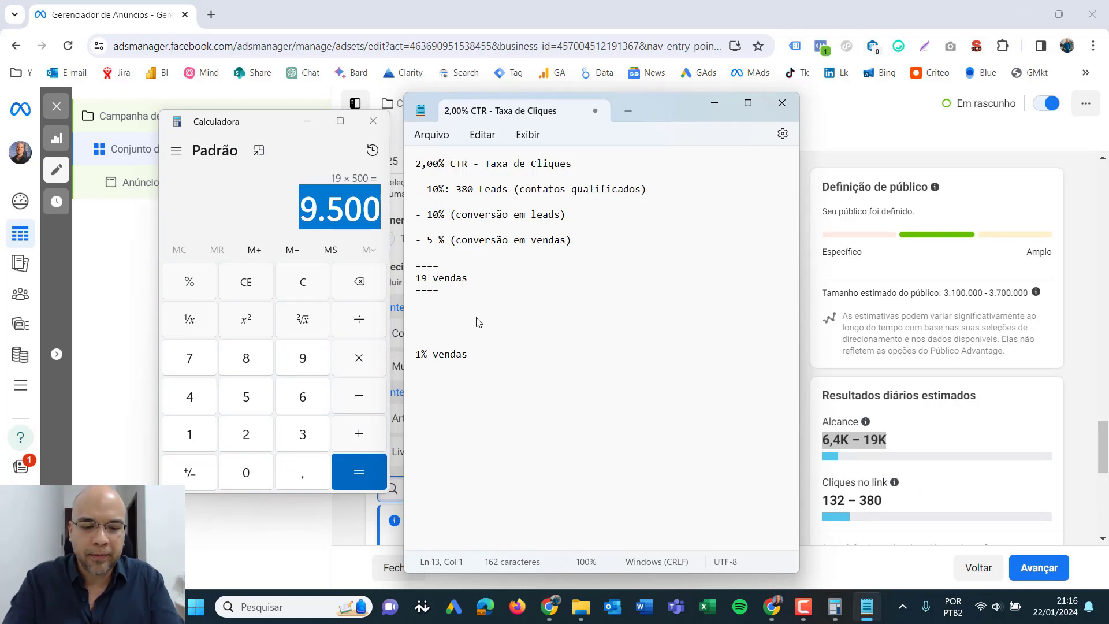
pyautogui.write('ROAS de + ou - ')
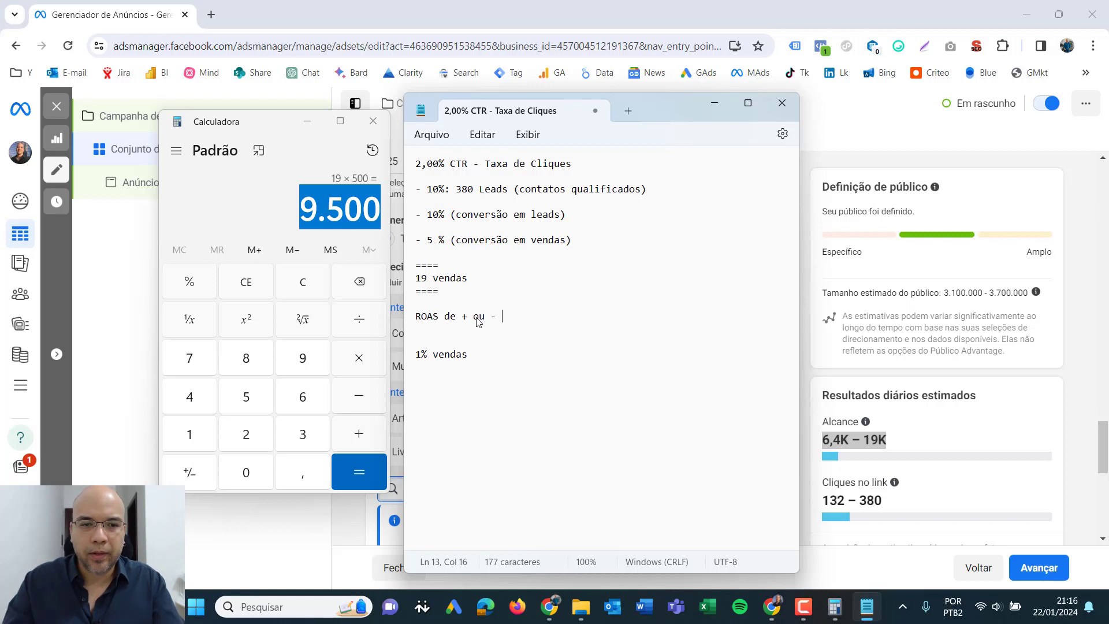
pyautogui.write('9')
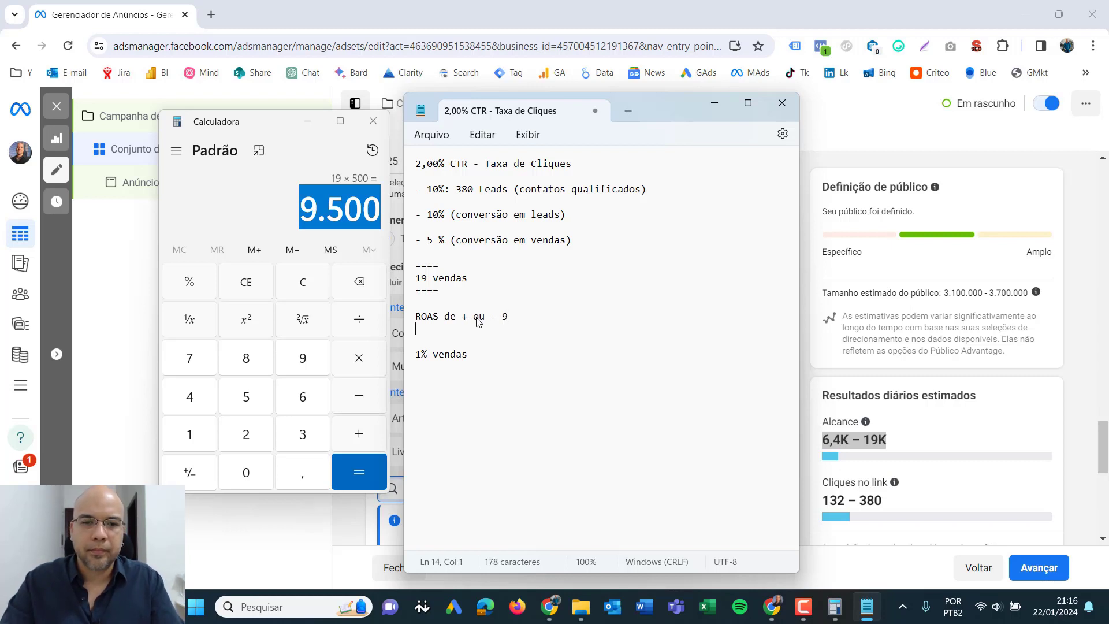
pyautogui.press('Return')
pyautogui.write('===')
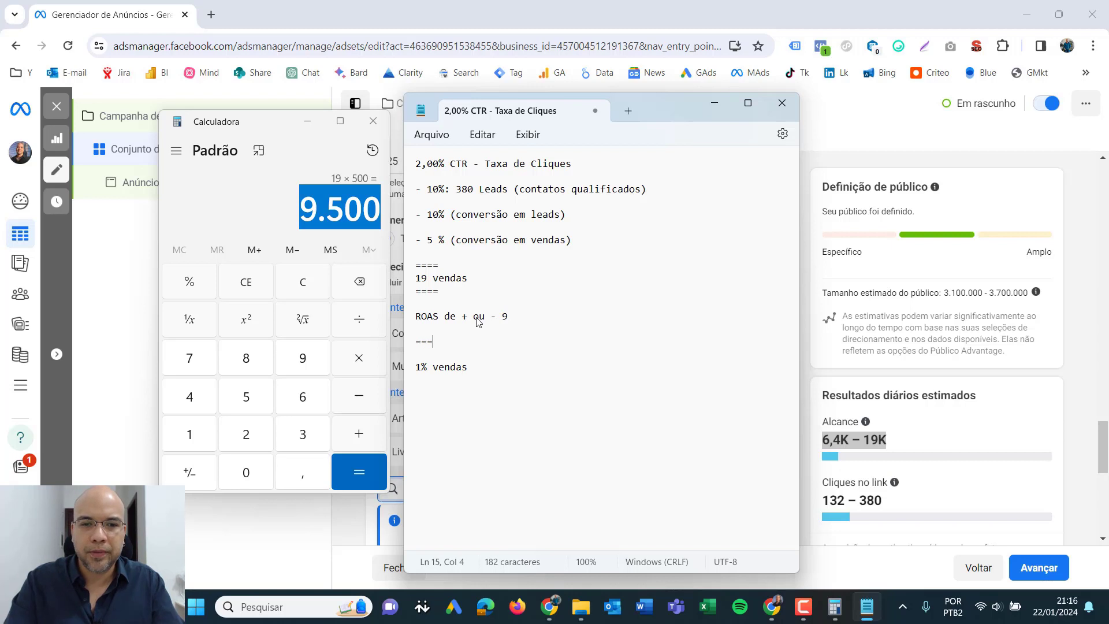
pyautogui.write('==')
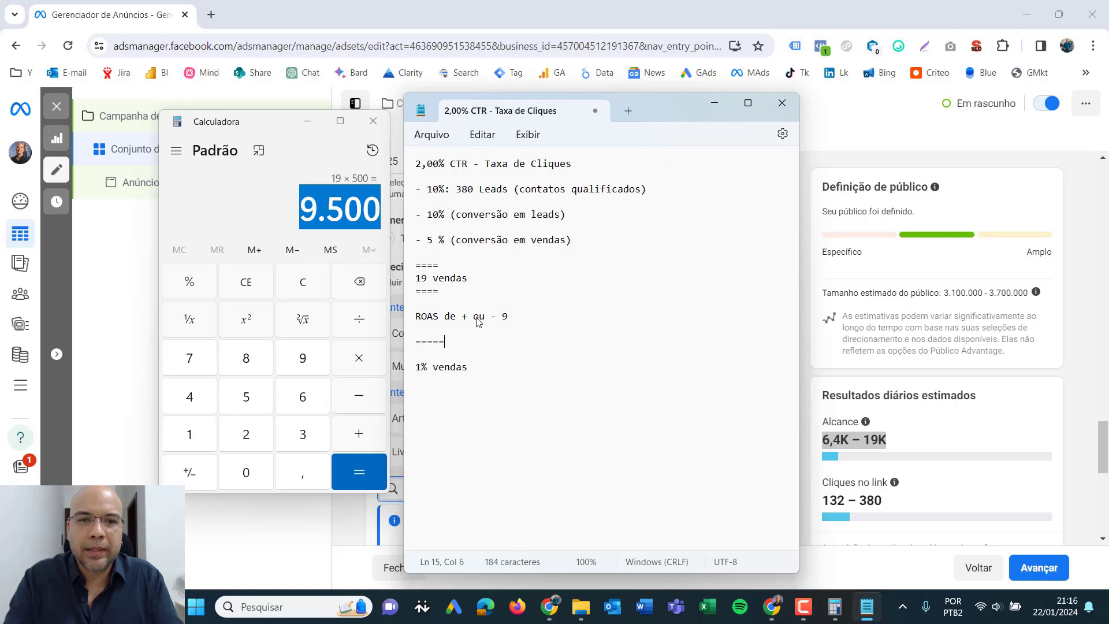
# - Insert the line "3.800 no mês" below the click-rate heading of the note, separated by a blank line
pyautogui.moveTo(575, 167); pyautogui.dragTo(414, 165)
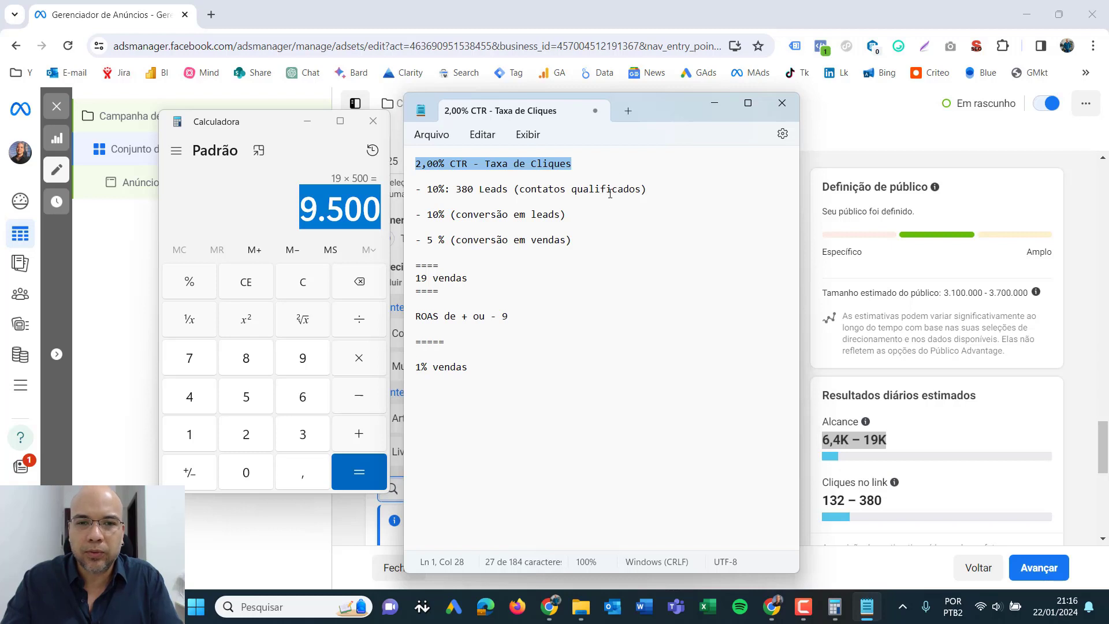
pyautogui.click(601, 165)
pyautogui.press('Return')
pyautogui.press('Return')
pyautogui.write('3800 no mês')
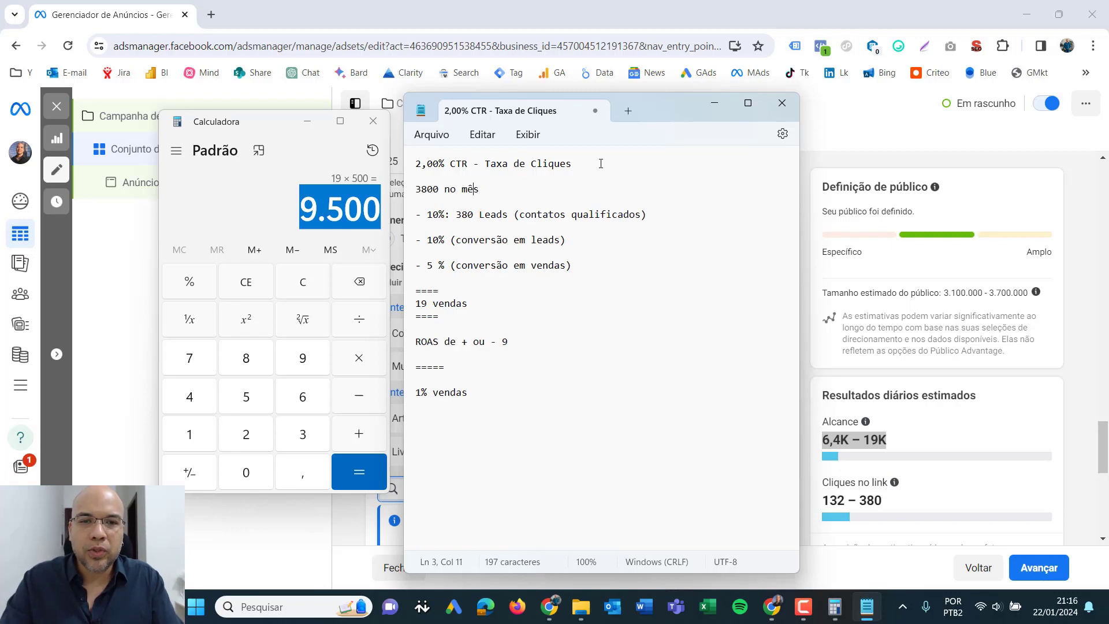
pyautogui.press('Left')
pyautogui.press('Left')
pyautogui.press('Left')
pyautogui.press('Left')
pyautogui.press('Left')
pyautogui.press('Left')
pyautogui.press('Left')
pyautogui.write('.')
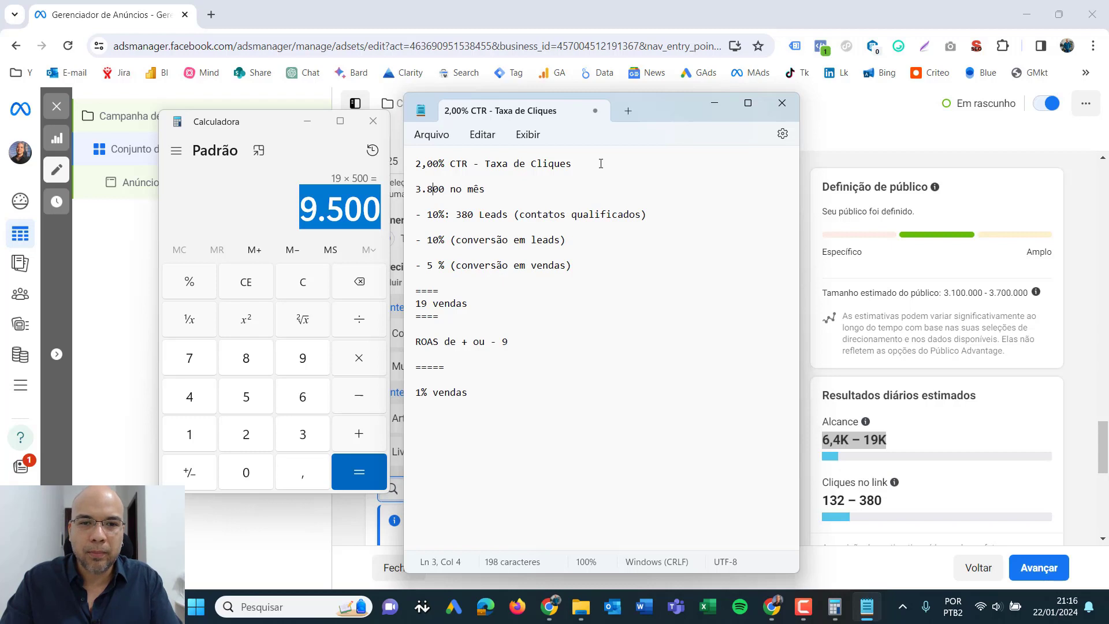
# - Add the lines "380 Leads" and "19 Vendas" directly below the monthly clicks line
pyautogui.press('End')
pyautogui.press('Return')
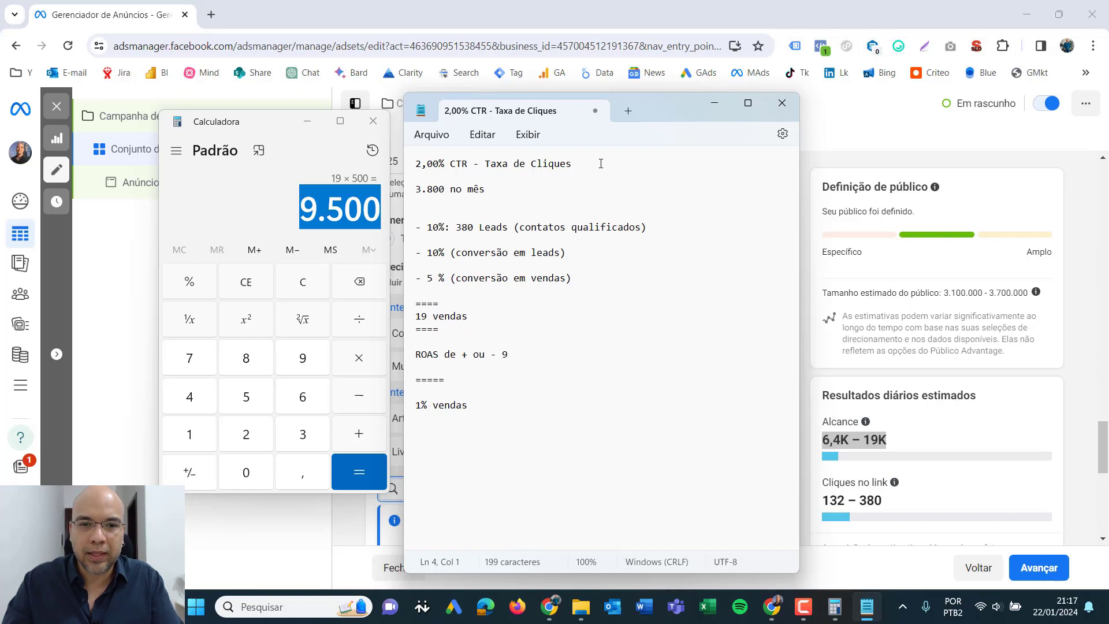
pyautogui.write('380')
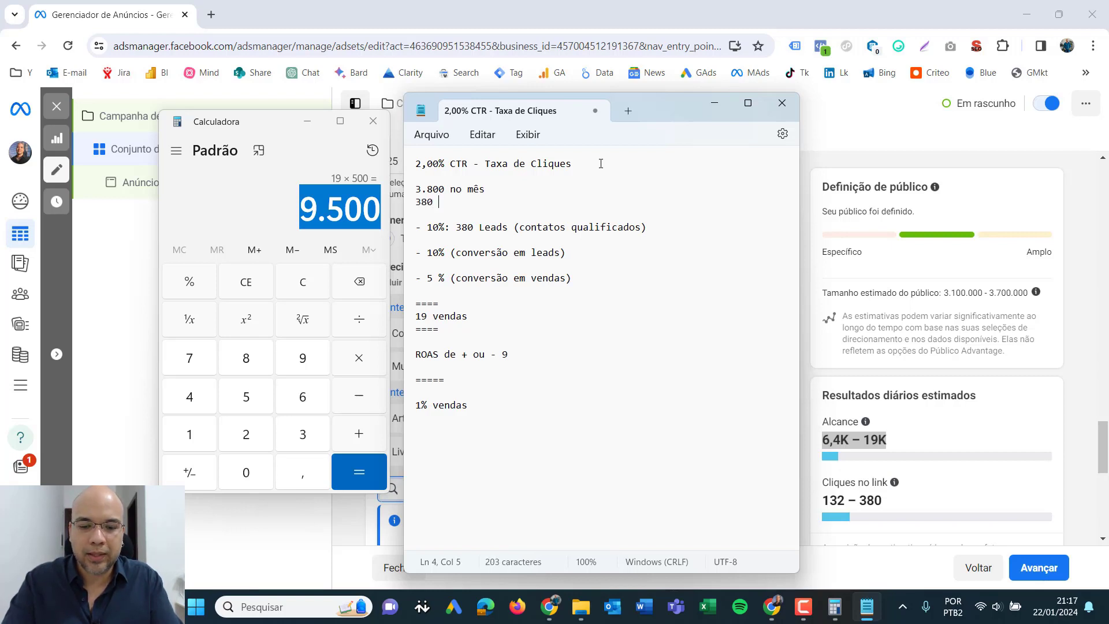
pyautogui.write(' Leads')
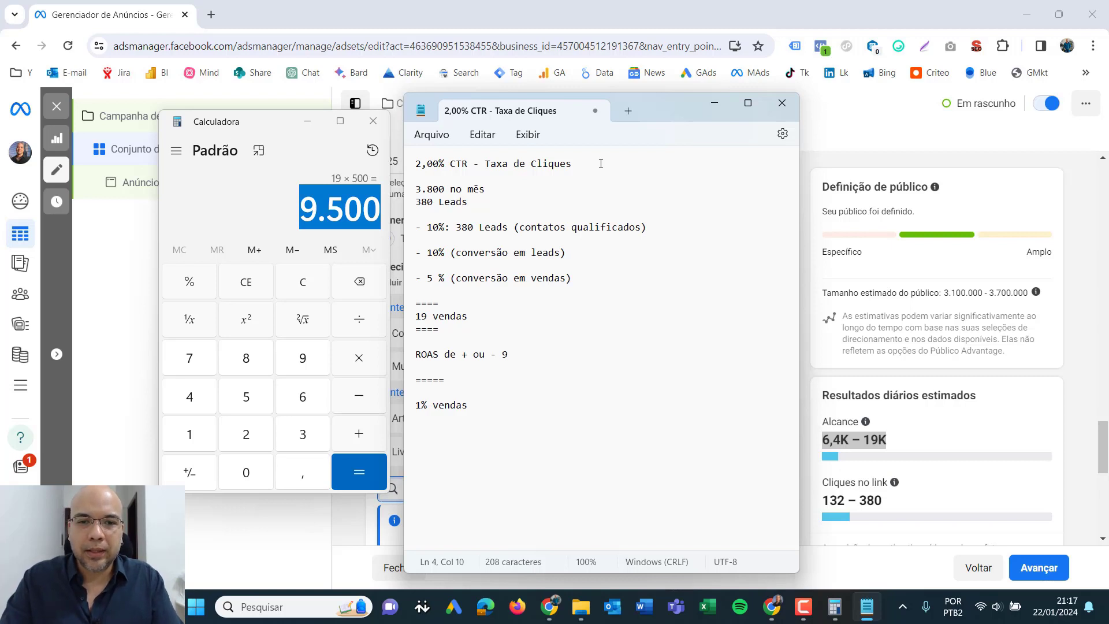
pyautogui.press('Return')
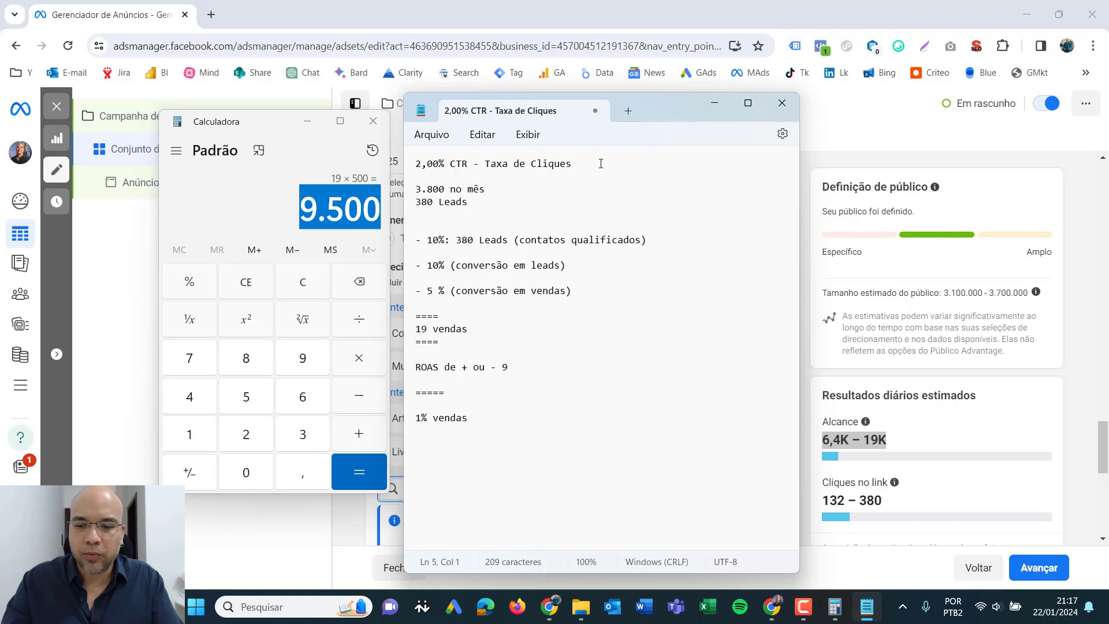
pyautogui.write('19 Ven')
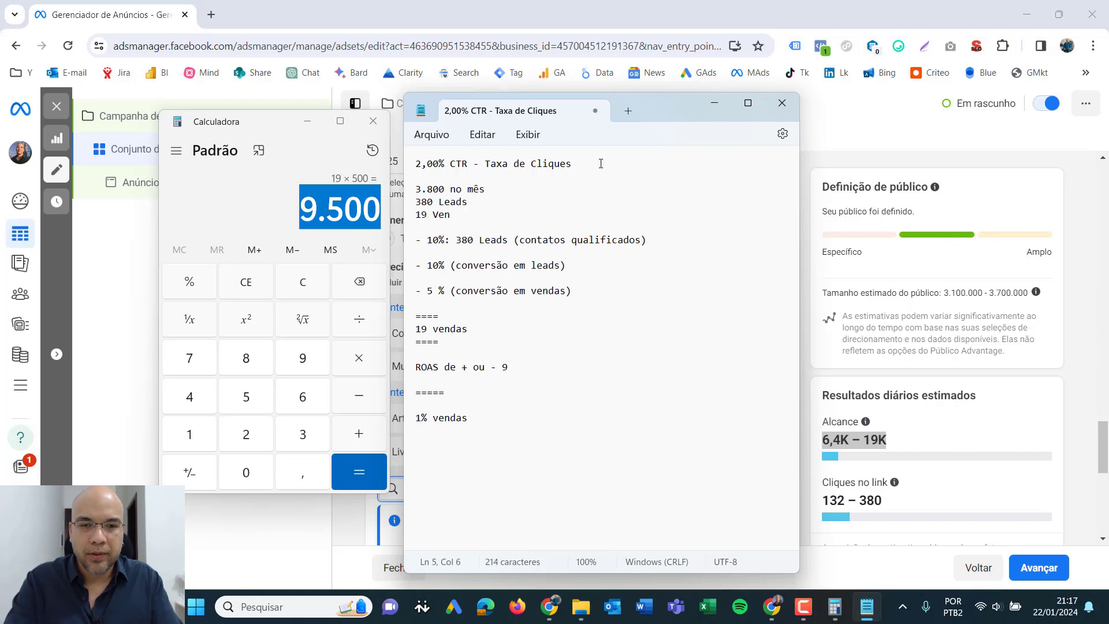
pyautogui.write('das')
# - Add the line "Retorno sobre o investimento: R$ 9.500,00" below "19 Vendas", separated by a blank line
pyautogui.press('Return')
pyautogui.press('Return')
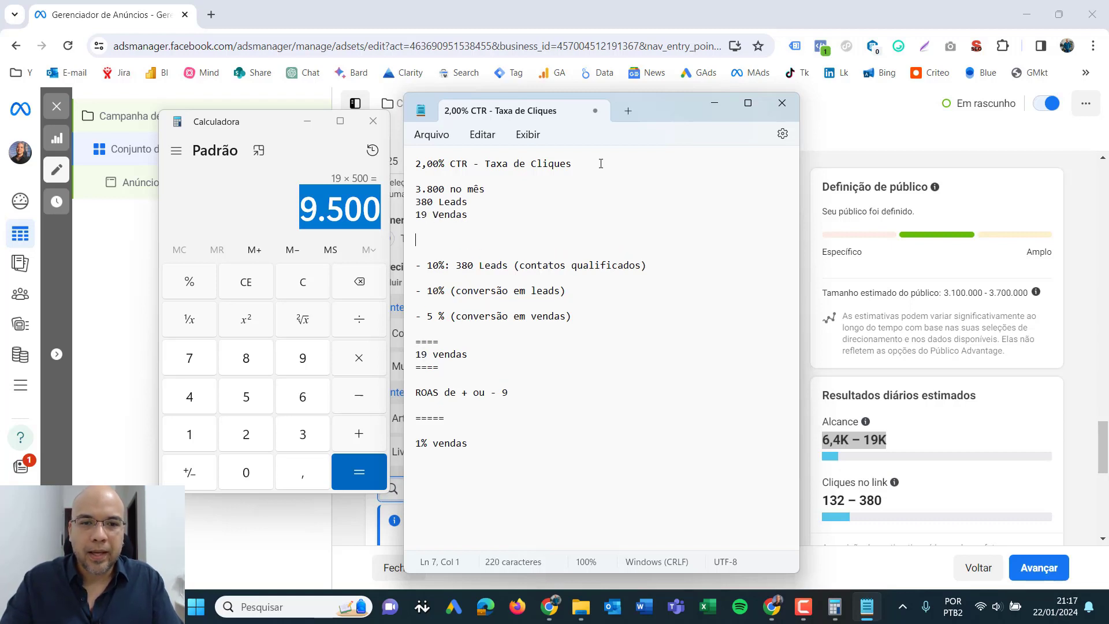
pyautogui.write('Retorno sobr')
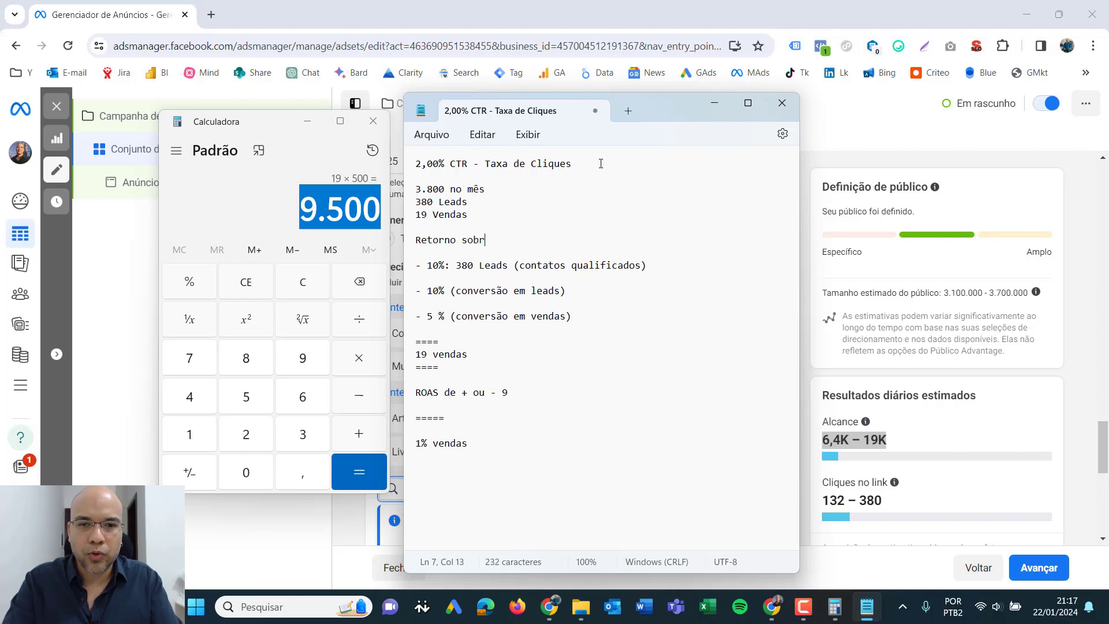
pyautogui.write('e o investimento')
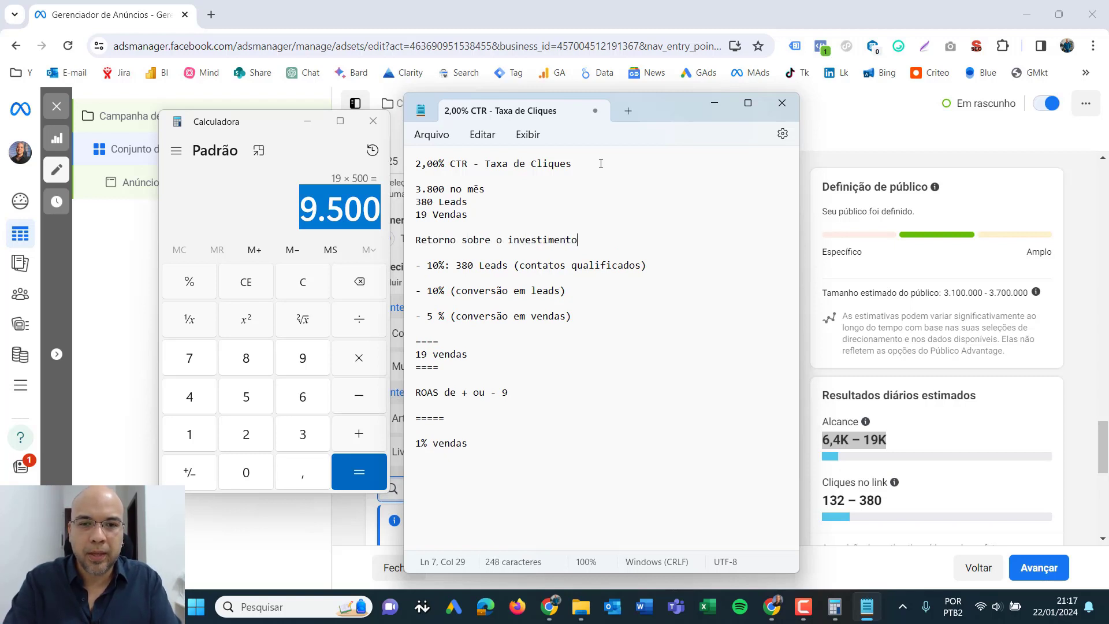
pyautogui.write(': 9500')
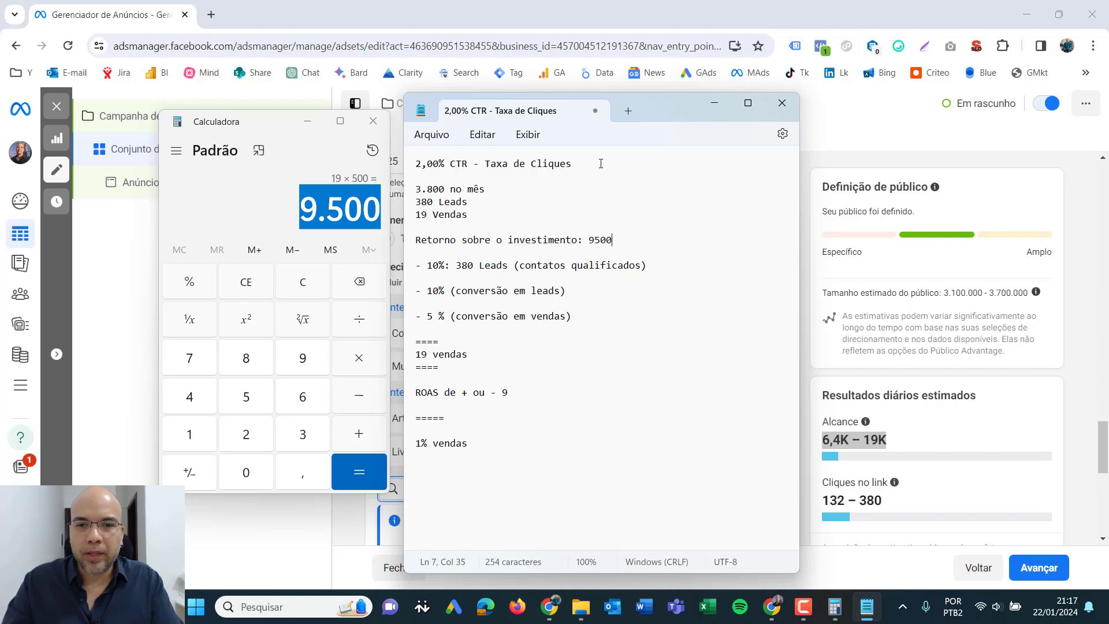
pyautogui.write('R$')
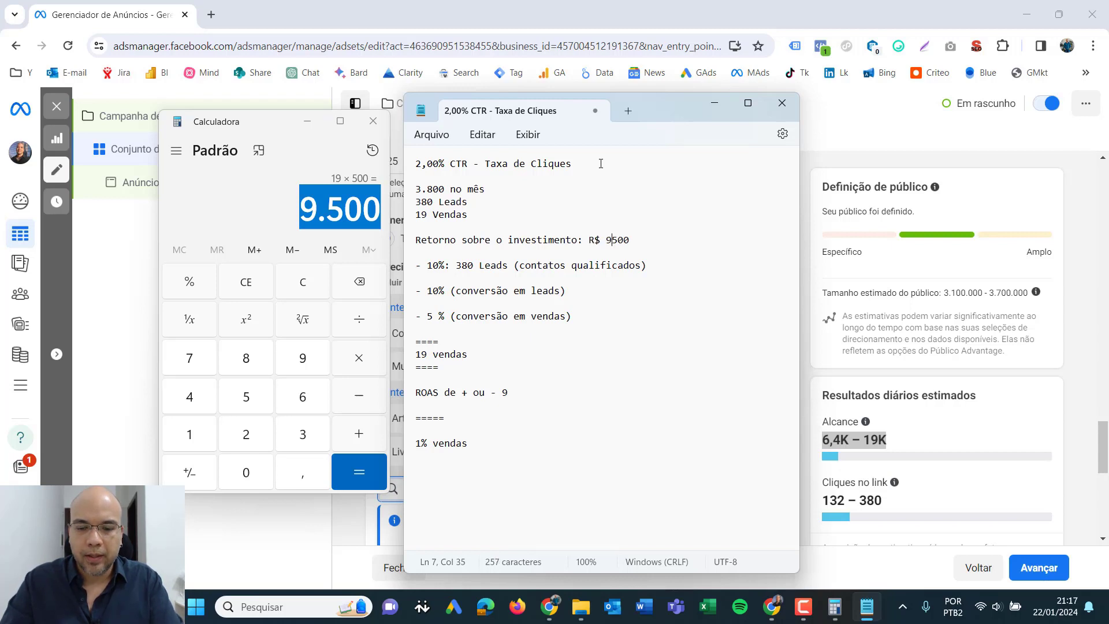
pyautogui.press('Right')
pyautogui.write('.')
pyautogui.press('Right')
pyautogui.press('Right')
pyautogui.write(',00')
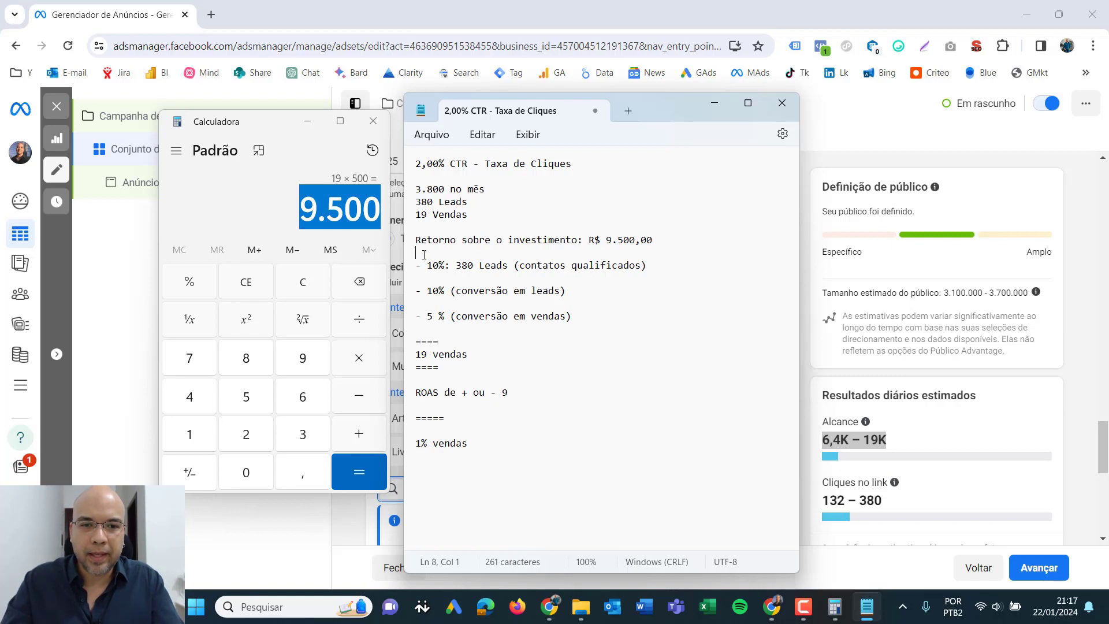
# - Delete all the older text below the return on investment line of the note
pyautogui.moveTo(415, 250); pyautogui.dragTo(527, 482)
pyautogui.press('BackSpace')
pyautogui.press('BackSpace')
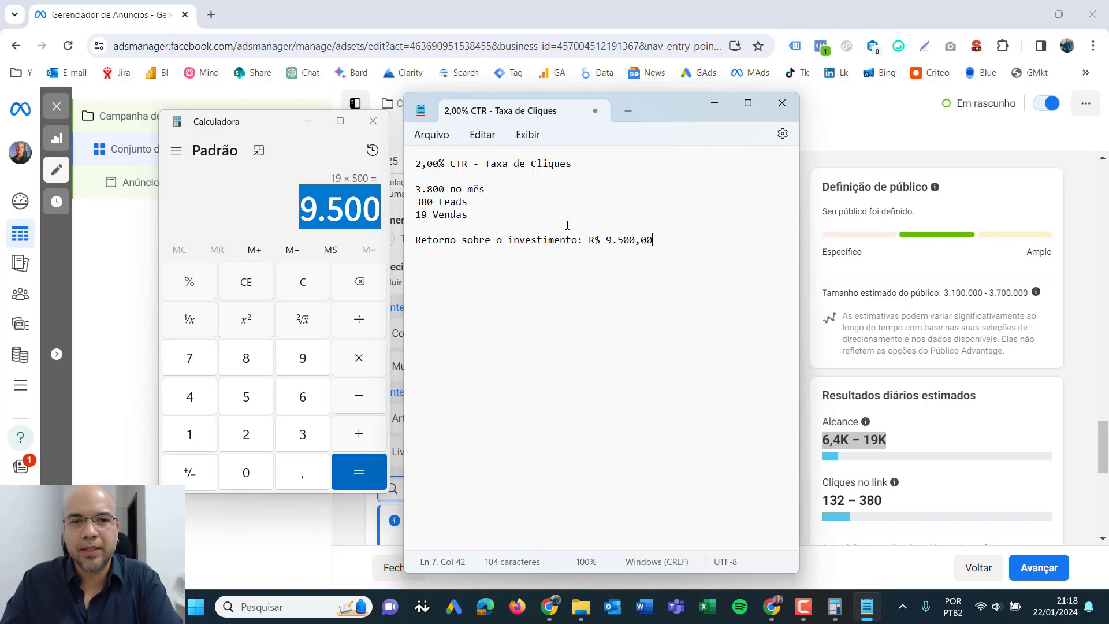
# - Review the click-rate heading and the monthly clicks line in the note
pyautogui.moveTo(585, 173); pyautogui.dragTo(414, 165)
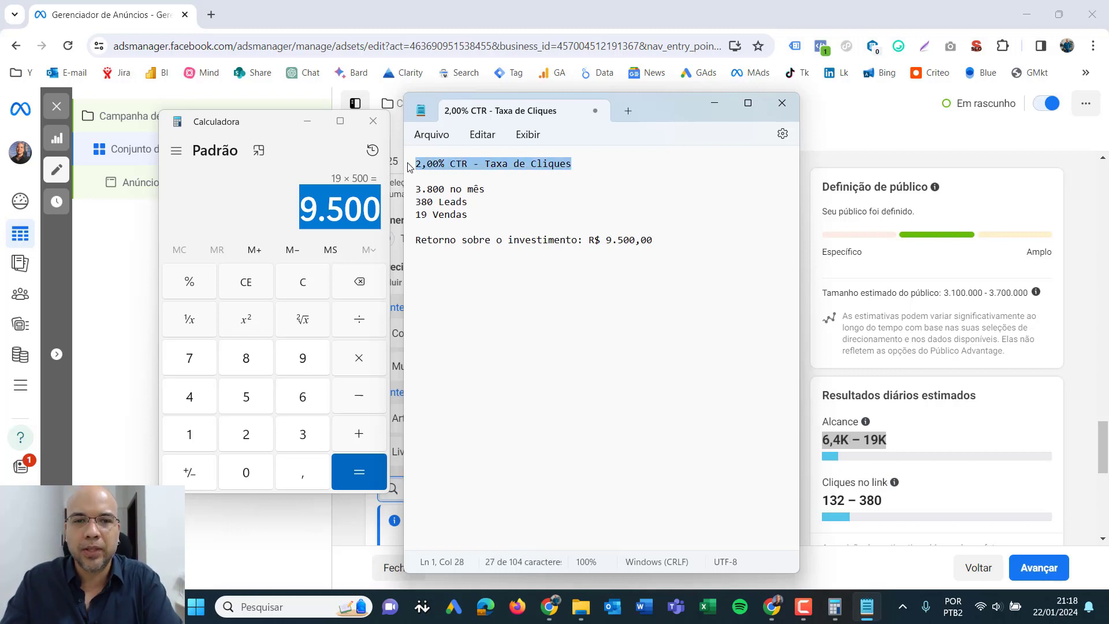
pyautogui.click(693, 229)
pyautogui.click(678, 300)
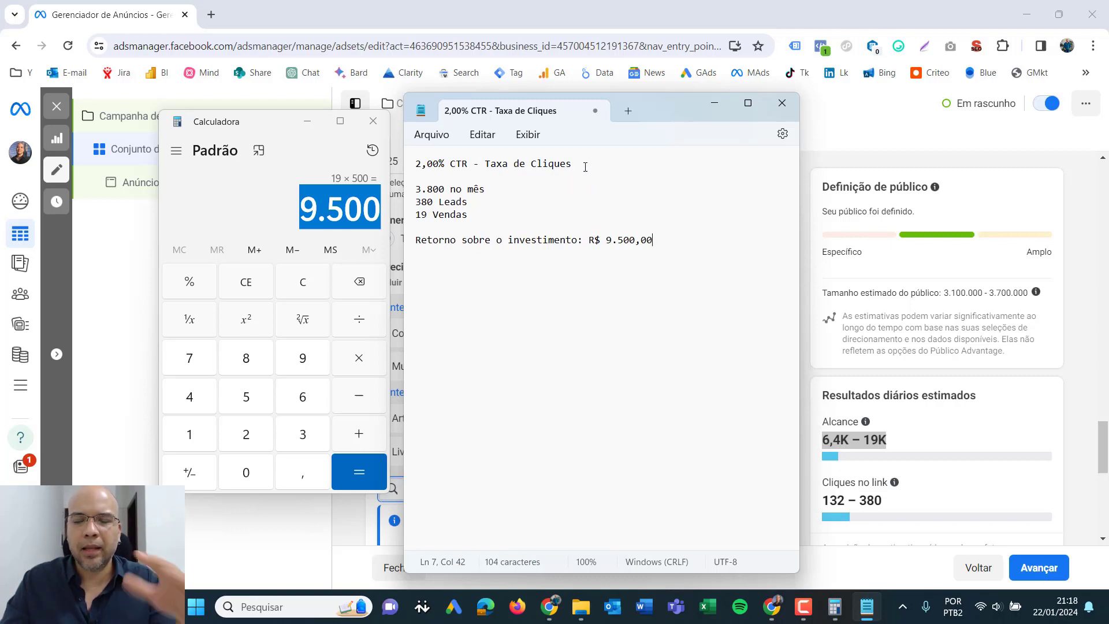
pyautogui.moveTo(596, 167); pyautogui.dragTo(490, 171)
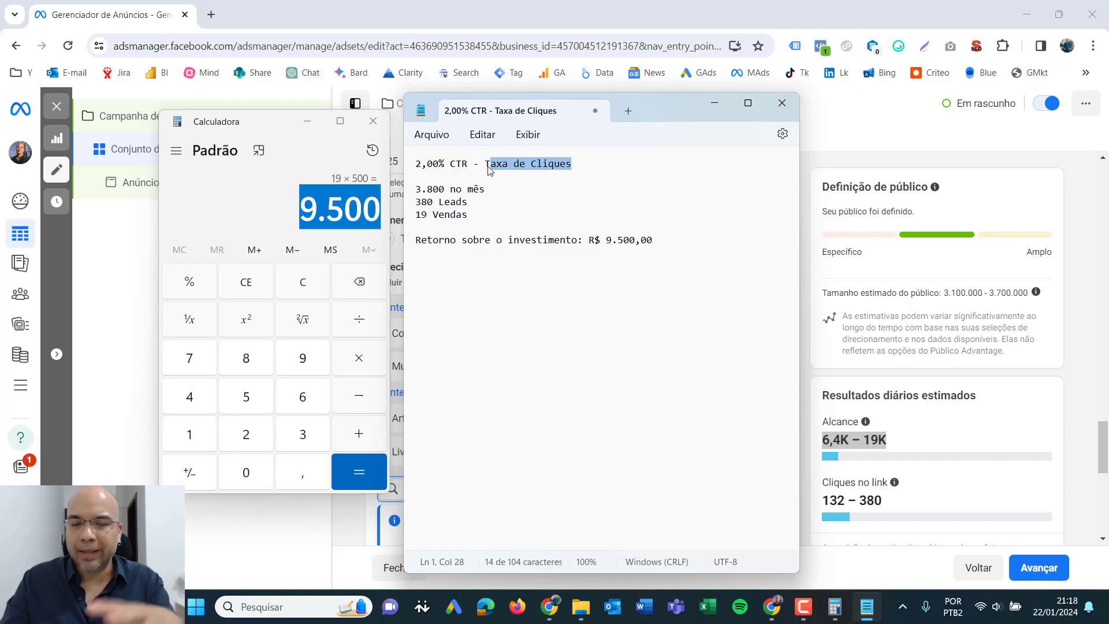
pyautogui.click(504, 172)
pyautogui.moveTo(572, 166); pyautogui.dragTo(413, 166)
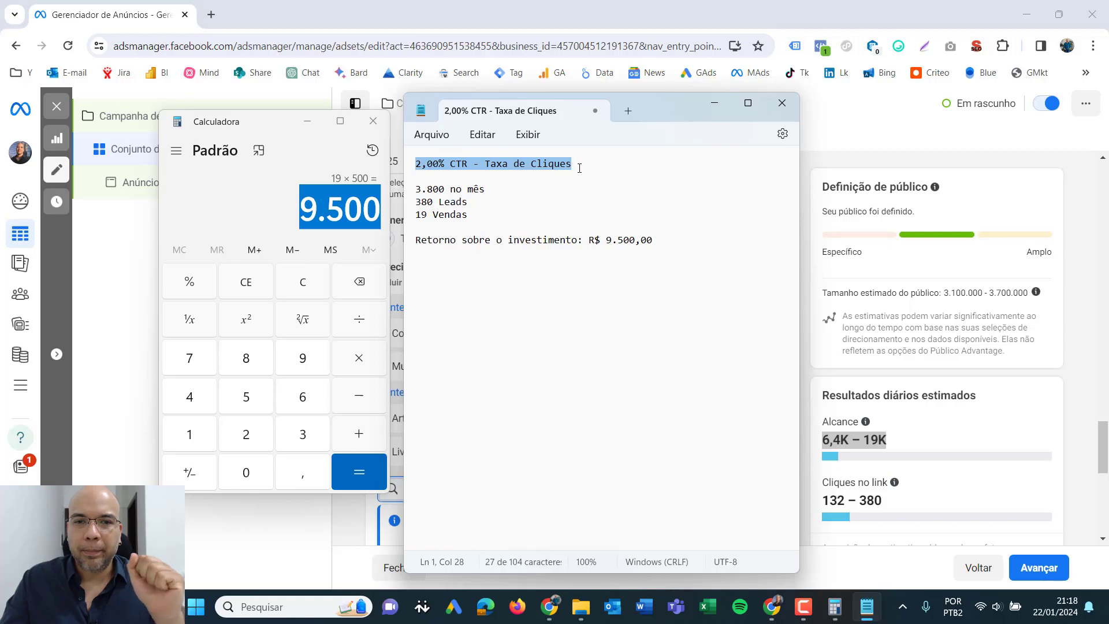
pyautogui.moveTo(500, 190); pyautogui.dragTo(414, 192)
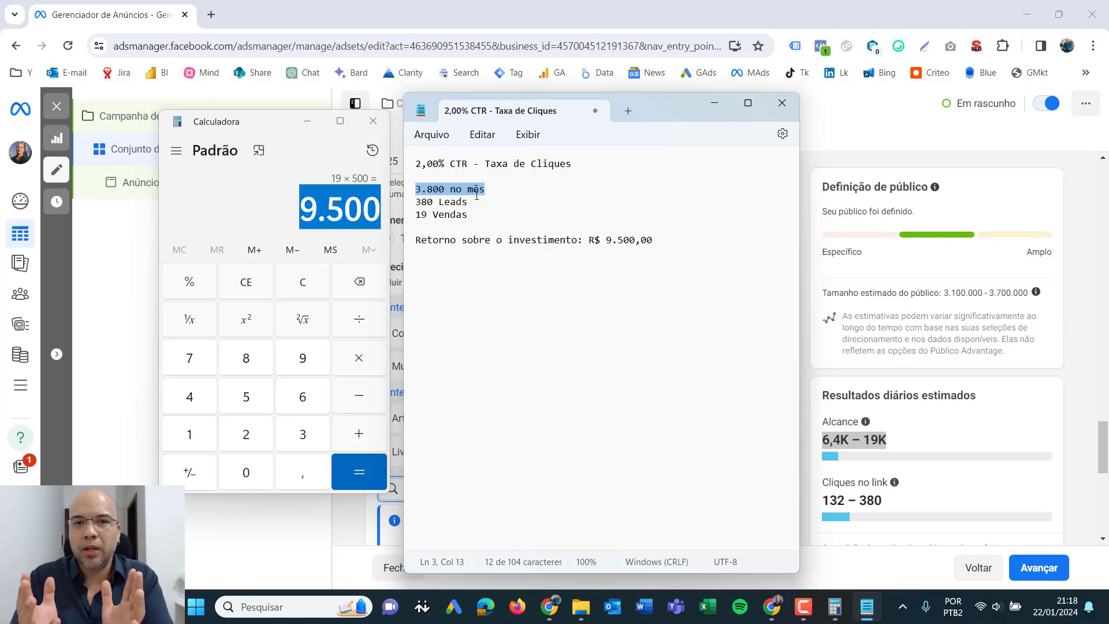
# - Number the monthly clicks, leads and sales lines with the prefixes "1 - ", "2 - " and "3 - "
pyautogui.click(456, 190)
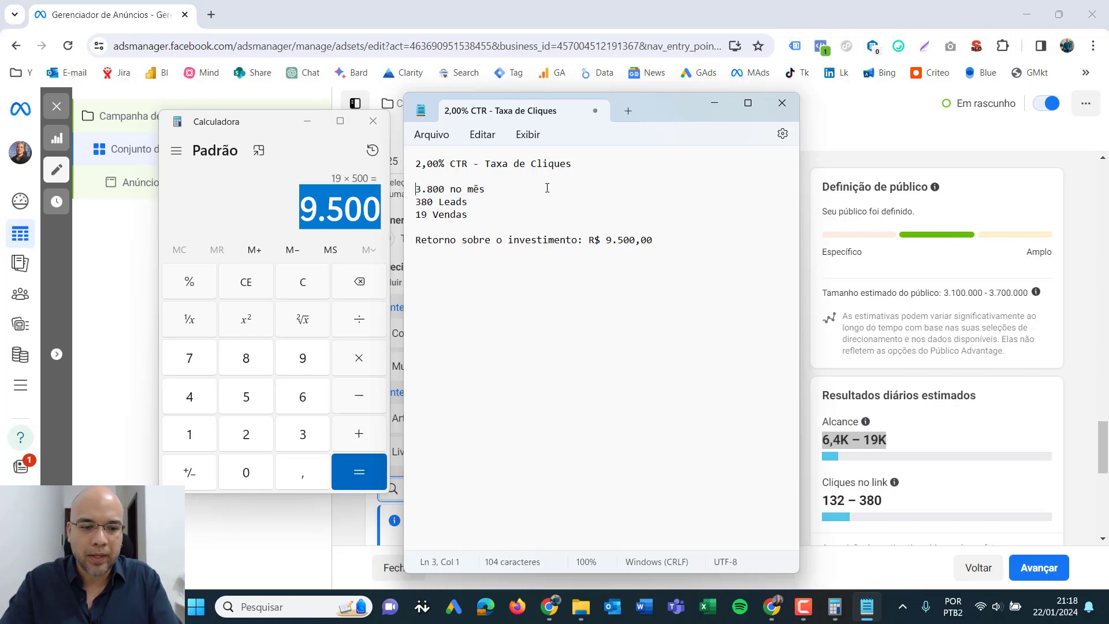
pyautogui.write('1 -')
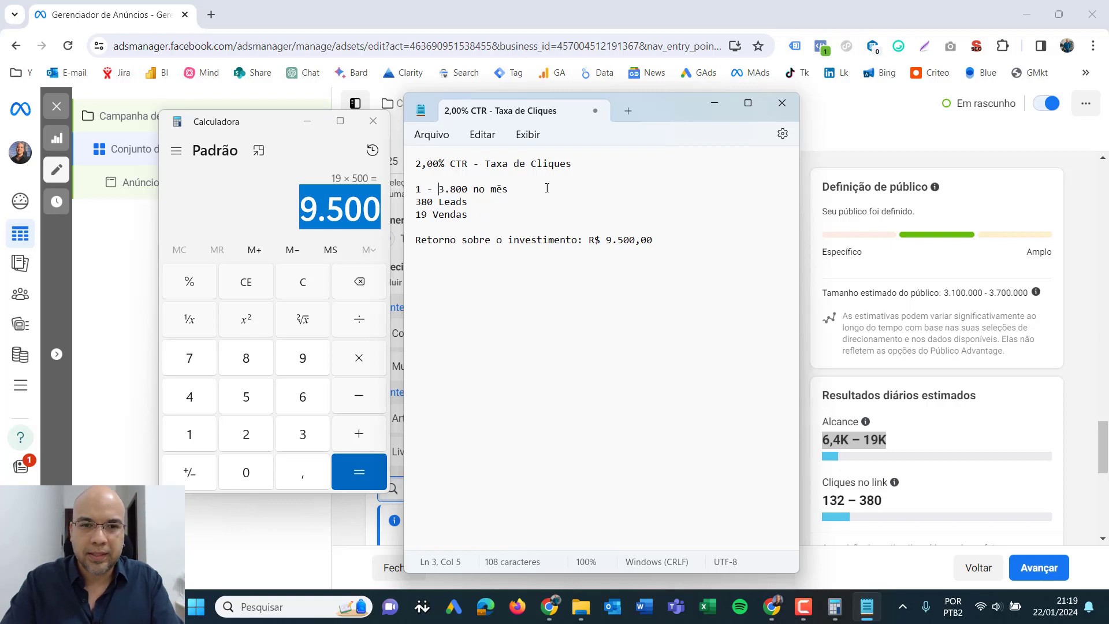
pyautogui.press('Down')
pyautogui.write('2 -')
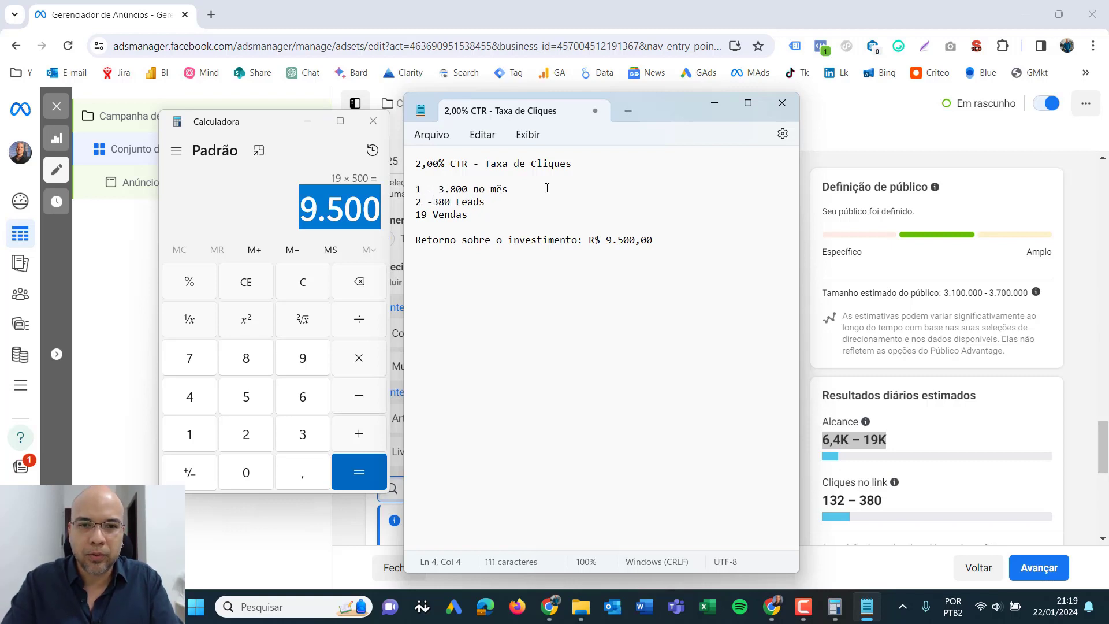
pyautogui.press('Down')
pyautogui.press('Down')
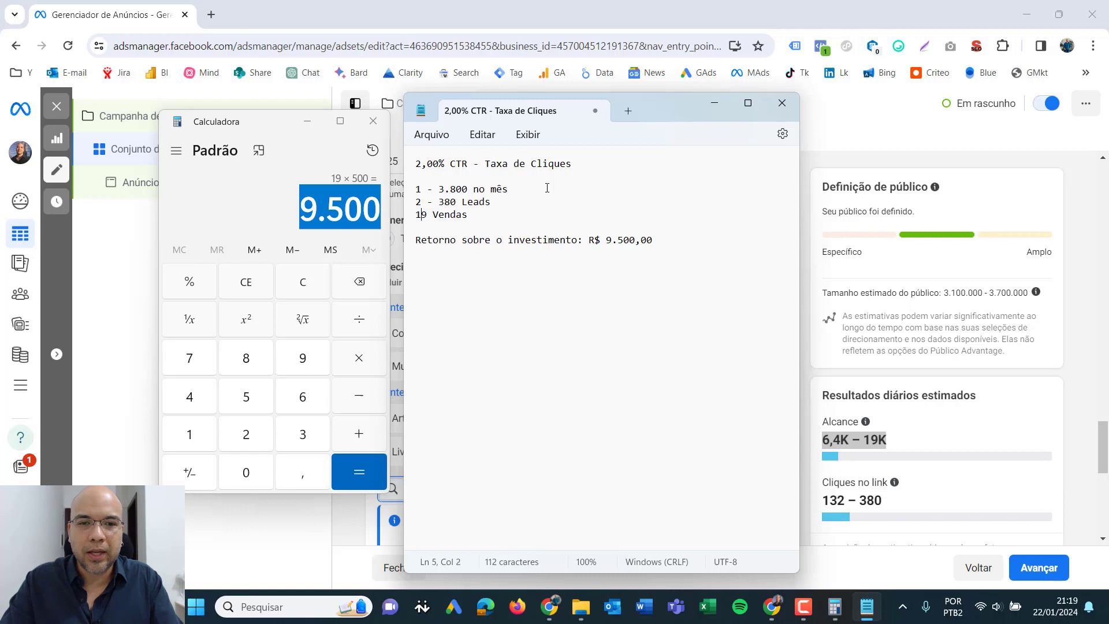
pyautogui.write('3 -')
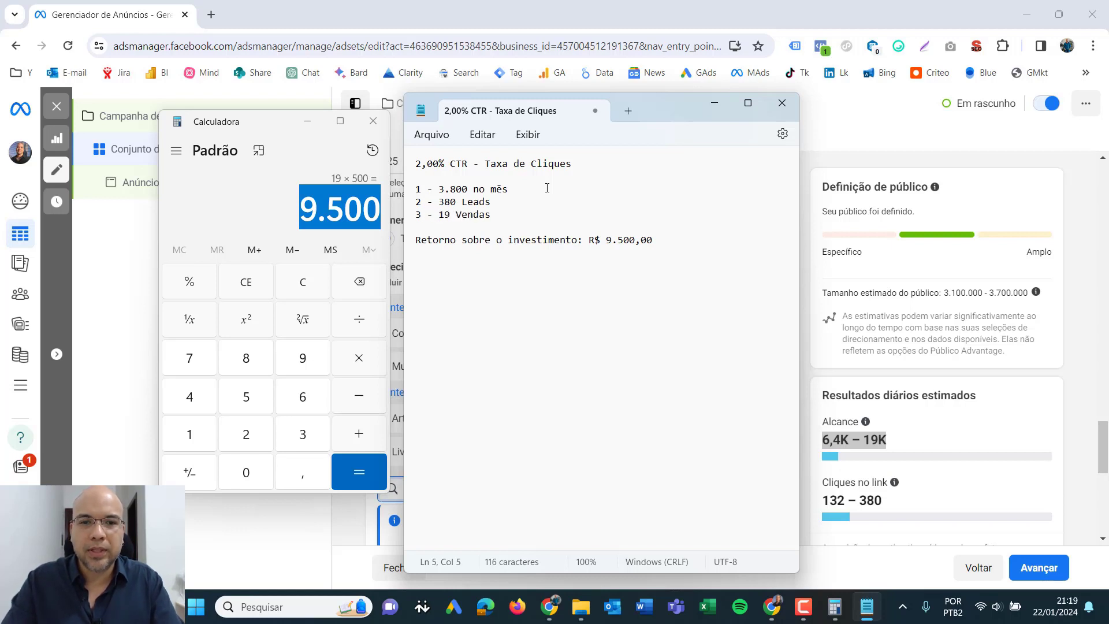
# - Put "Funil: " in front of the return on investment line of the note
pyautogui.click(494, 230)
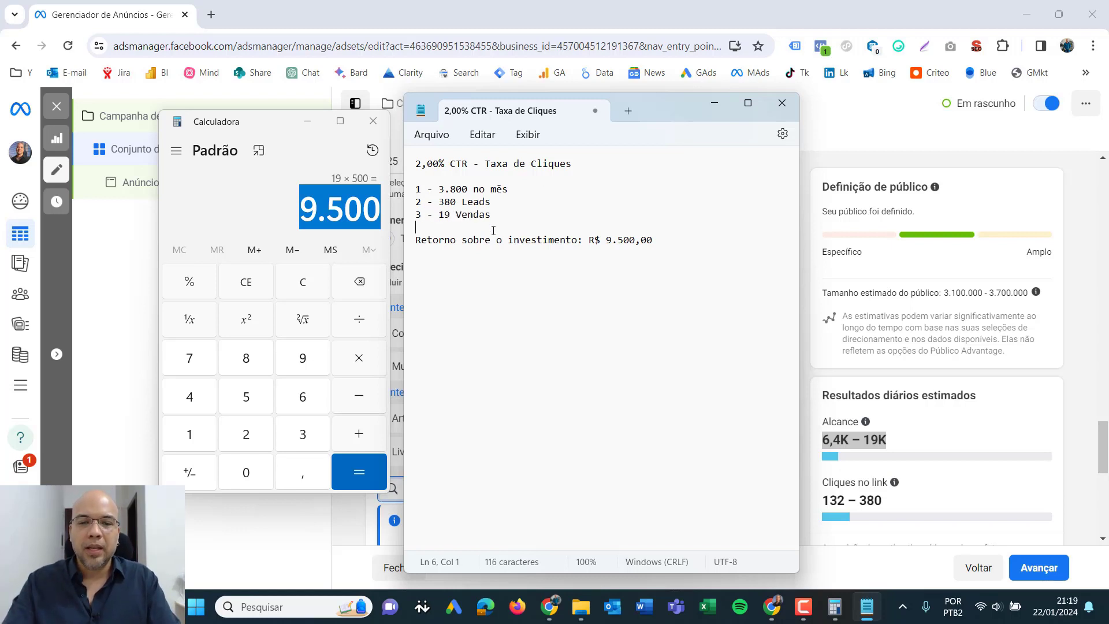
pyautogui.press('Down')
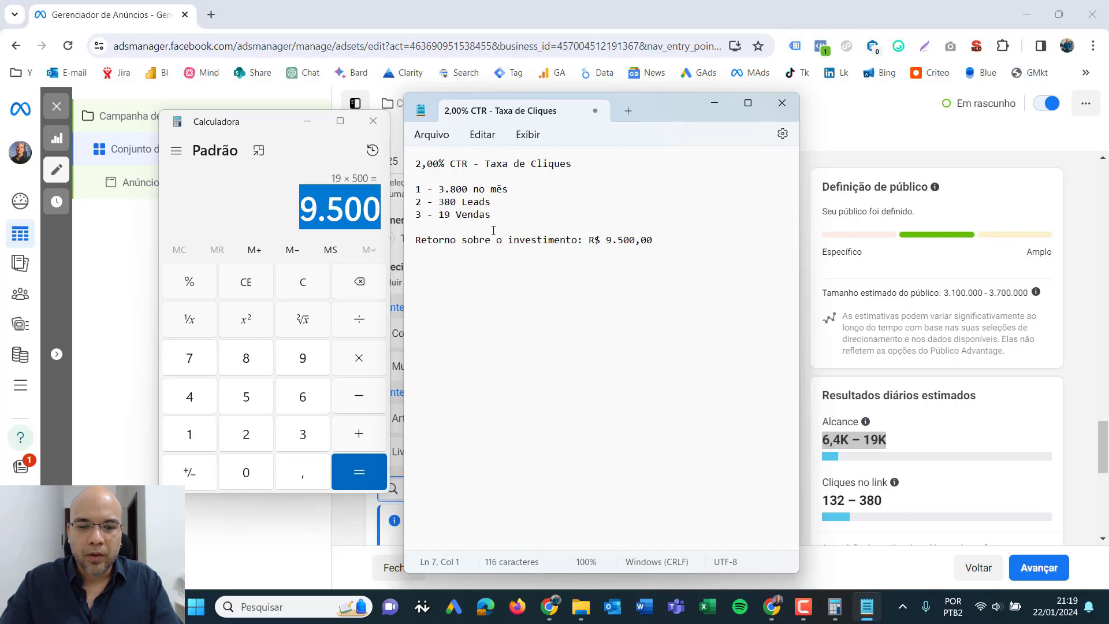
pyautogui.write('Ttal')
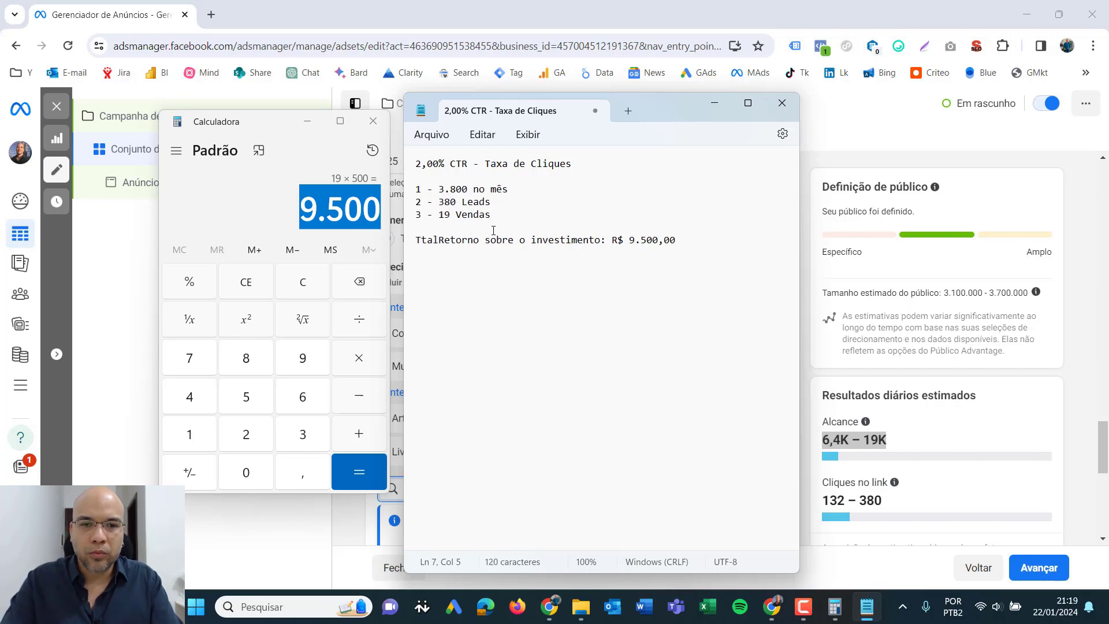
pyautogui.press('BackSpace')
pyautogui.press('BackSpace')
pyautogui.press('BackSpace')
pyautogui.press('BackSpace')
pyautogui.write('Funil:')
pyautogui.press('Right')
pyautogui.press('Right')
pyautogui.press('Right')
pyautogui.press('Right')
pyautogui.press('Right')
pyautogui.press('Right')
pyautogui.press('Right')
pyautogui.press('Right')
pyautogui.press('Right')
pyautogui.press('Right')
pyautogui.press('Right')
pyautogui.press('Right')
pyautogui.press('Right')
pyautogui.press('Right')
pyautogui.press('Right')
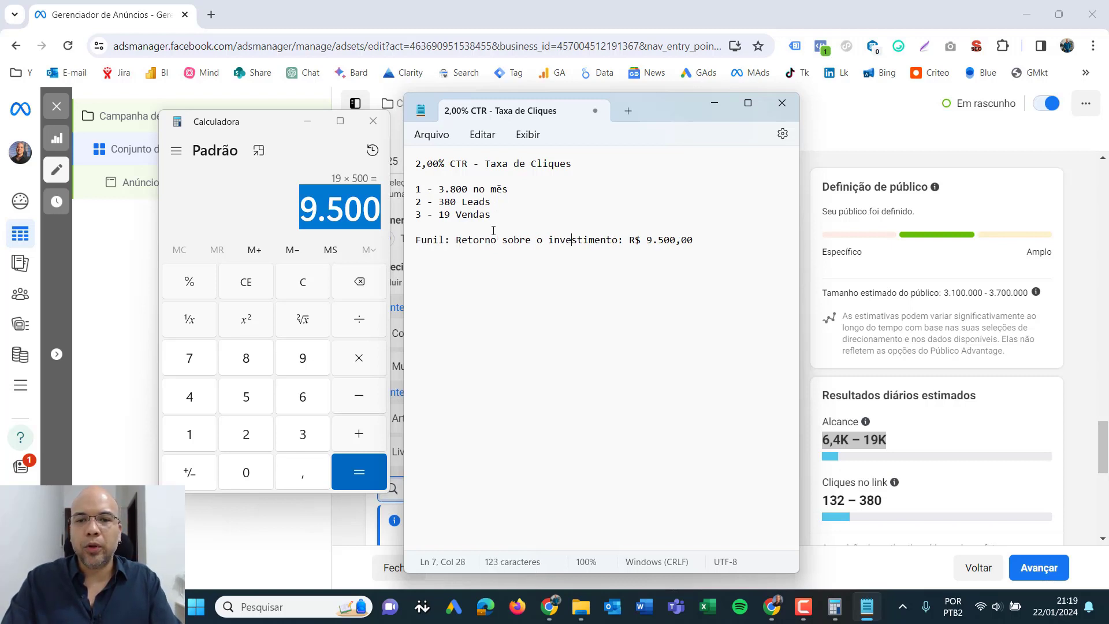
pyautogui.press('Right')
pyautogui.press('Right')
pyautogui.press('Right')
pyautogui.press('Right')
pyautogui.press('Right')
pyautogui.press('Right')
pyautogui.press('Right')
pyautogui.press('Right')
pyautogui.press('Right')
pyautogui.press('Right')
pyautogui.press('Right')
pyautogui.press('Right')
pyautogui.press('Right')
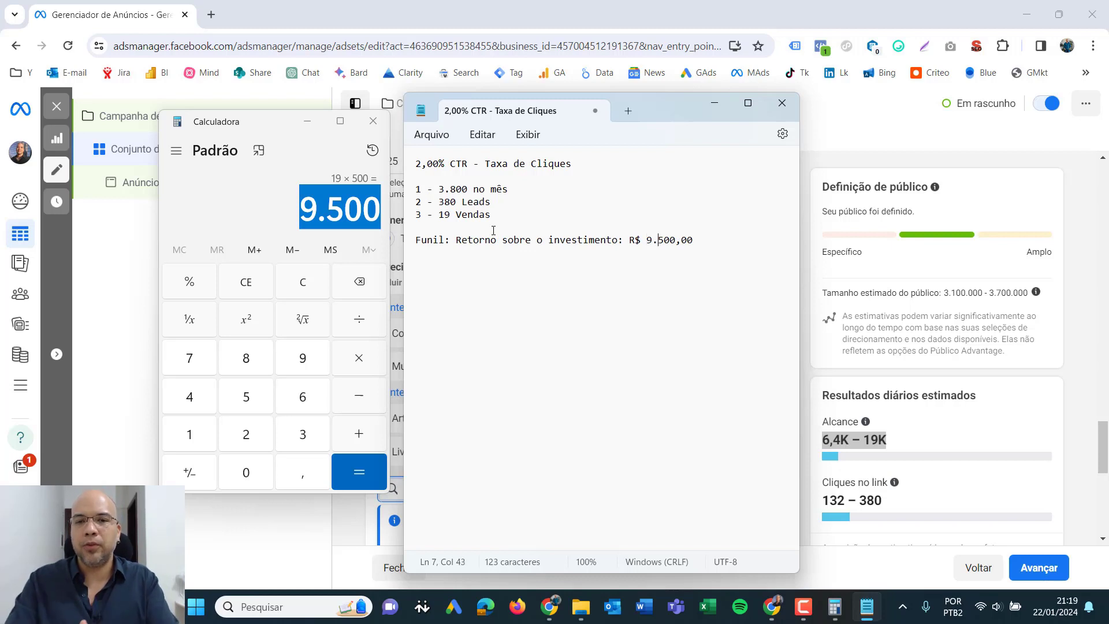